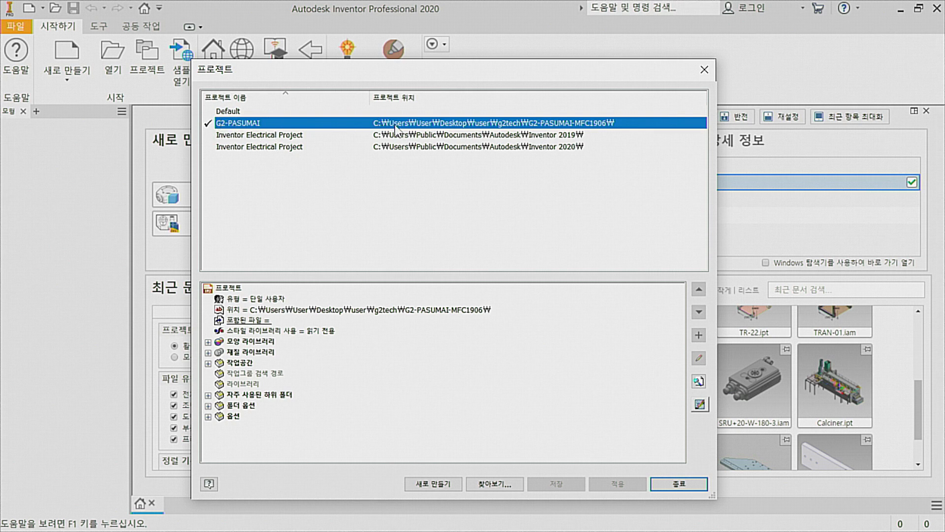
Close the project list, start opening a file and show the folders of the G2-PASUMAI-MFC1906 workspace.
left_click(663, 481)
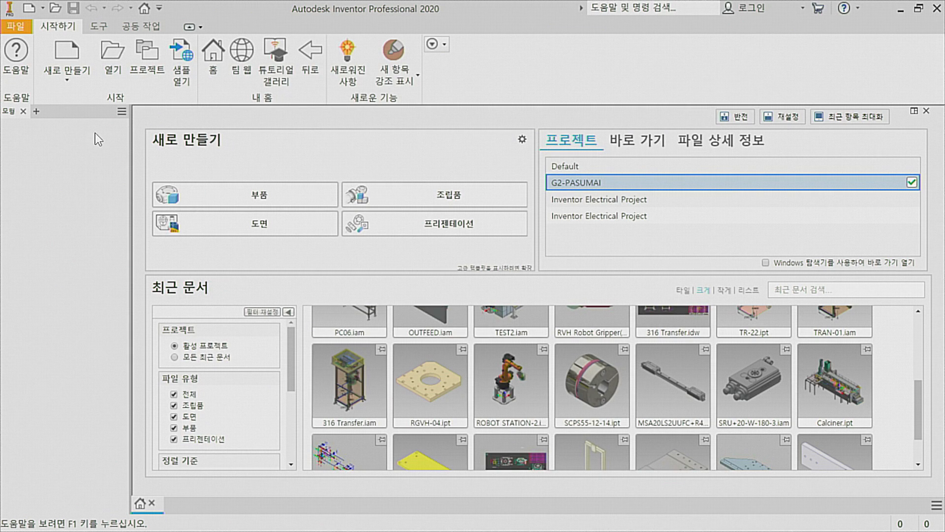
left_click(114, 60)
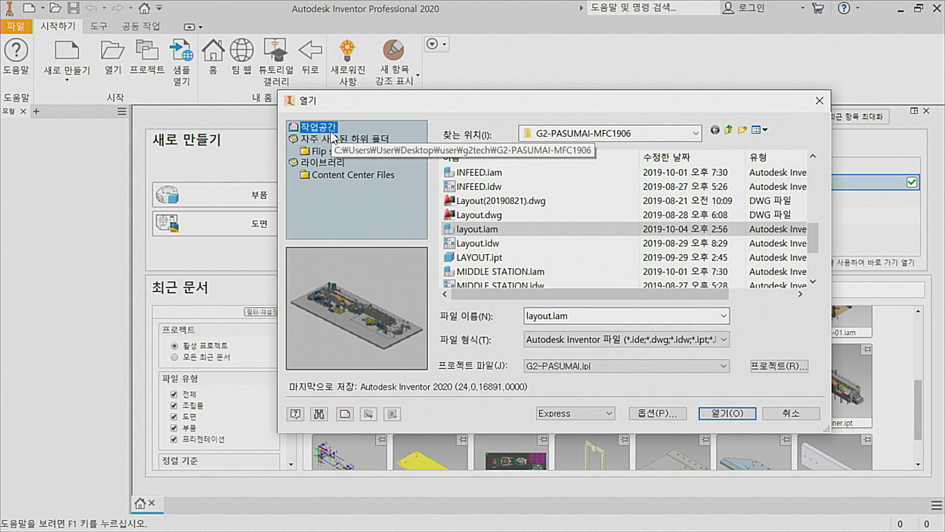
scroll(565, 196, "up", 3)
scroll(565, 196, "up", 2)
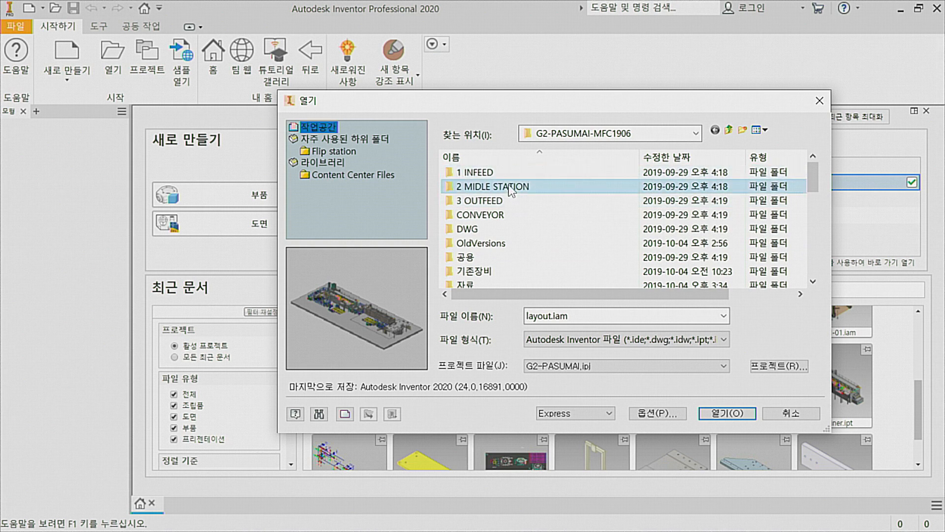
Review the workspace's subfolders, including 3 OUTFEED, CONVEYOR, DWG, OldVersions, 공용, 기존장비 and 자료.
left_click(485, 201)
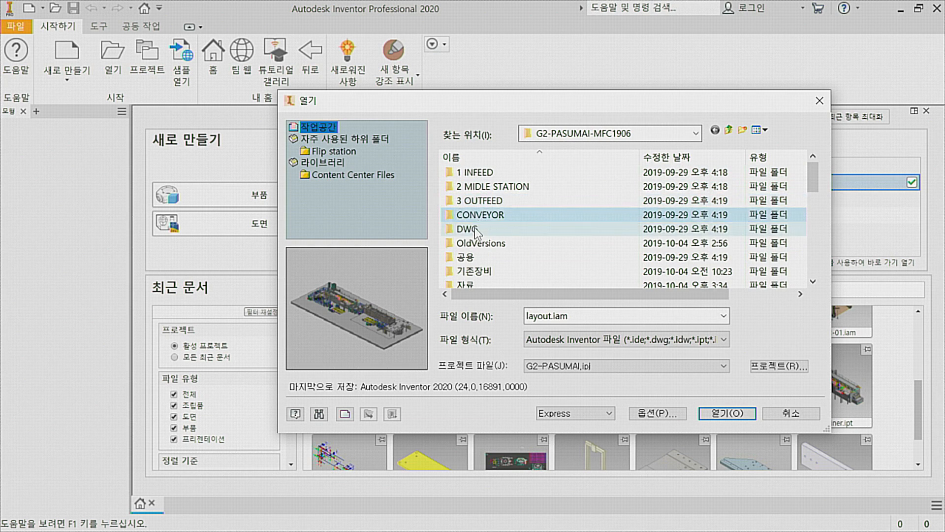
left_click(555, 228)
scroll(554, 231, "down", 1)
left_click(495, 243)
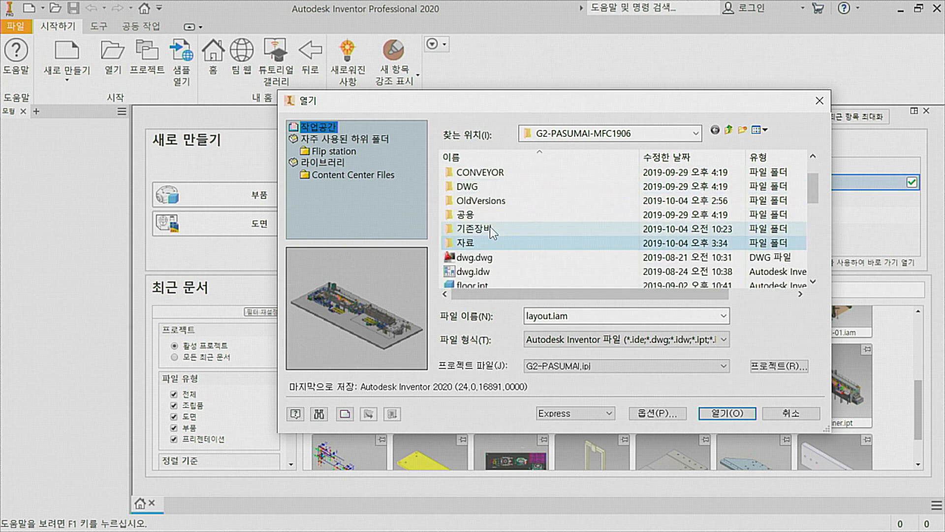
left_click(495, 215)
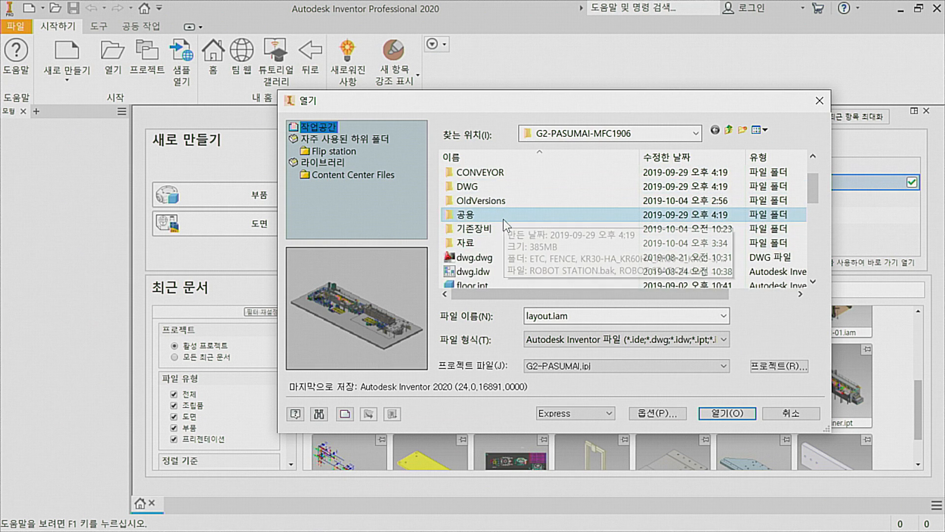
left_click(500, 227)
left_click(498, 187)
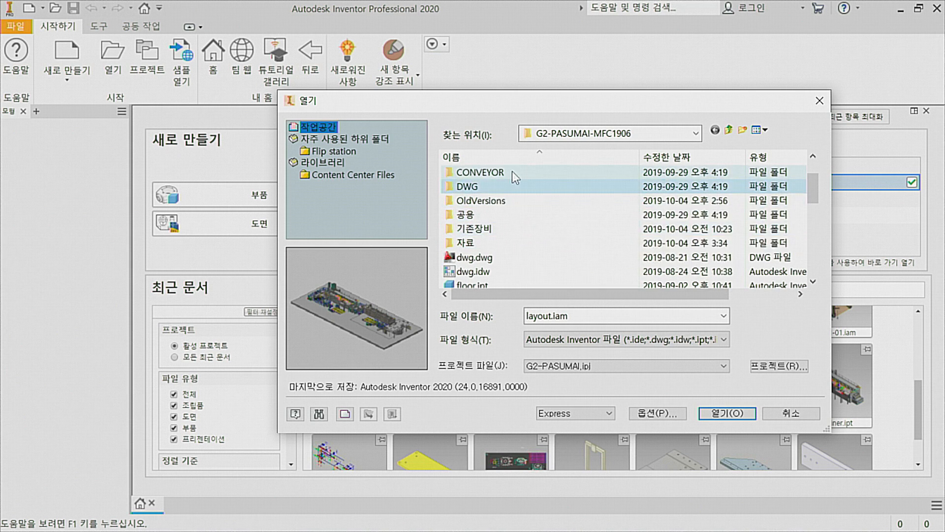
scroll(498, 192, "up", 1)
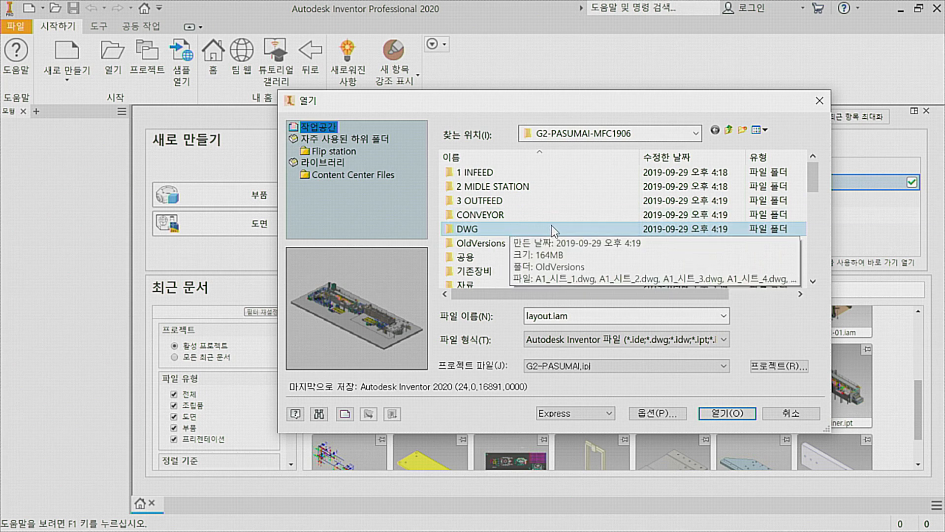
left_click(555, 188)
Browse the 1 INFEED folder down through 109 Laser Marking Unit to PUR, and return to 1 INFEED.
double_click(548, 174)
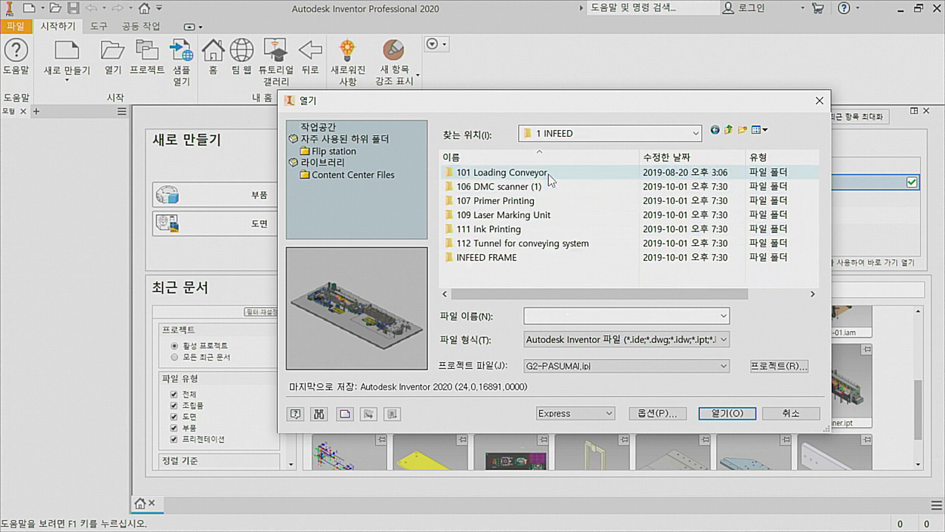
double_click(544, 214)
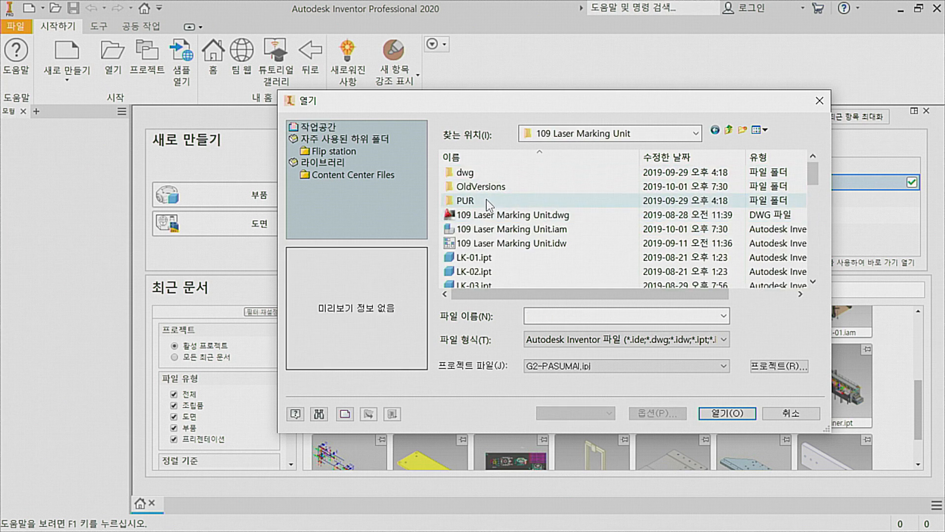
double_click(512, 200)
scroll(499, 218, "down", 5)
scroll(499, 218, "up", 5)
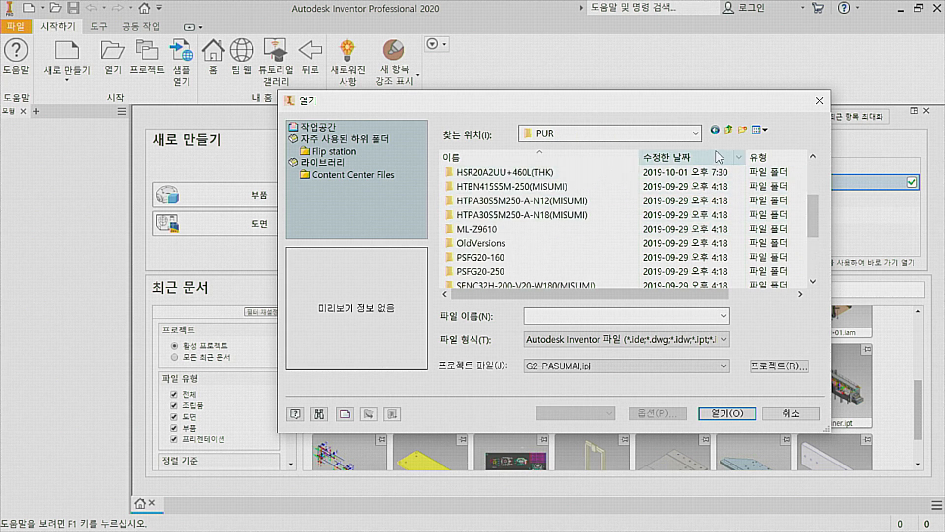
left_click(728, 130)
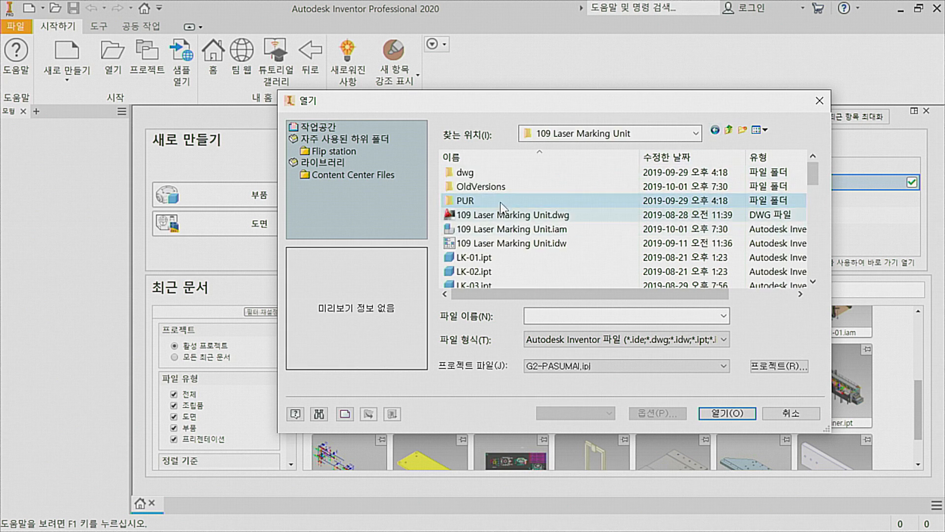
left_click(729, 130)
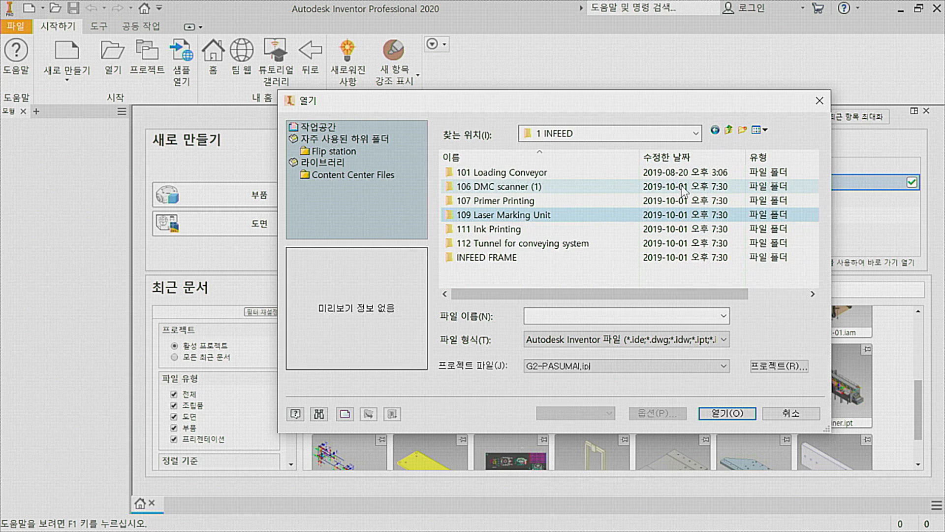
Return to the workspace root folder and open the part file LAYOUT.ipt.
left_click(330, 127)
scroll(544, 228, "down", 3)
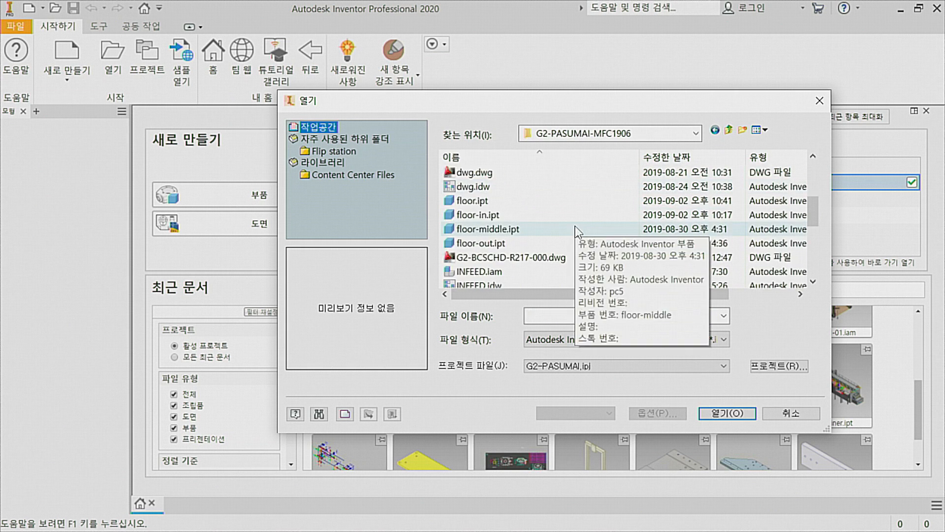
scroll(576, 231, "down", 3)
left_click(516, 229)
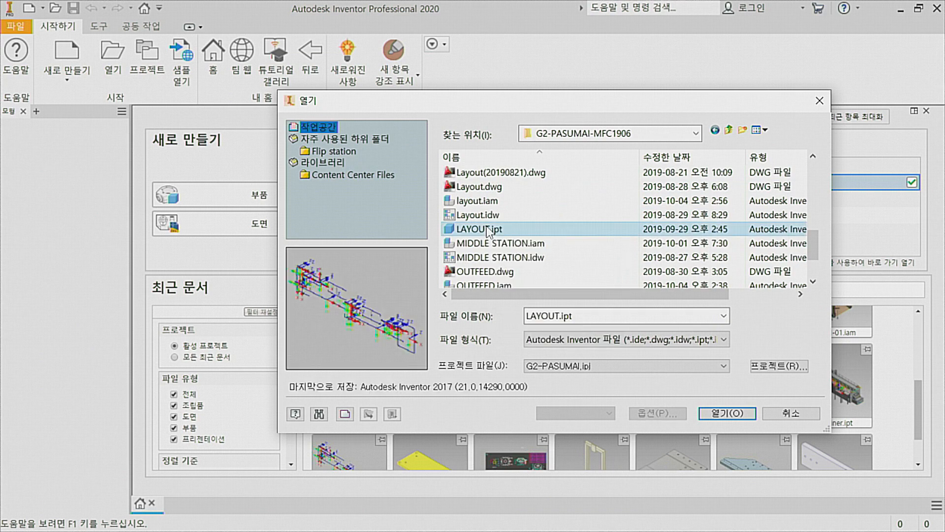
left_click(728, 412)
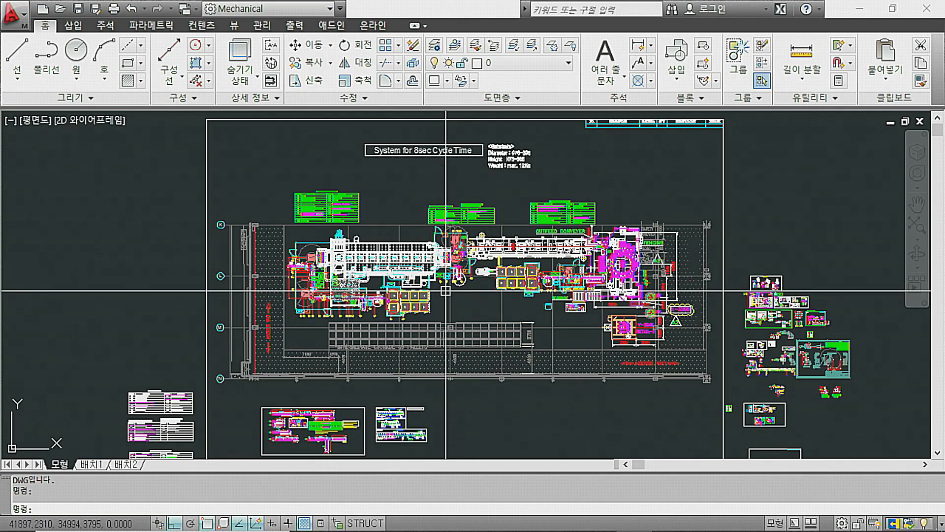
Examine the 2D plant layout drawing in AutoCAD, focusing on the infeed conveyor, robots and Delta-P area.
scroll(447, 291, "up", 2)
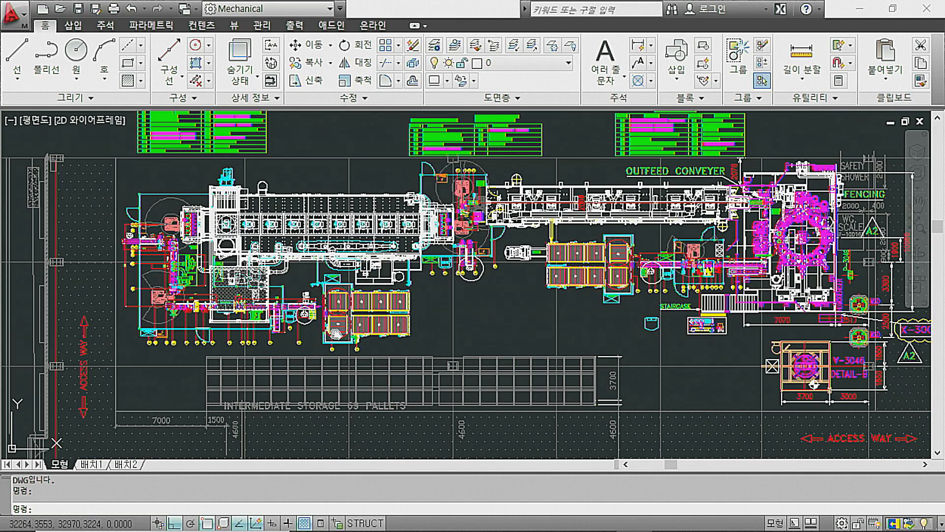
scroll(349, 356, "up", 1)
mouse_move(577, 326)
middle_mouse_down()
mouse_move(538, 321)
mouse_move(511, 337)
mouse_move(542, 306)
middle_mouse_up()
left_click_drag(542, 306, 588, 304)
scroll(313, 329, "up", 3)
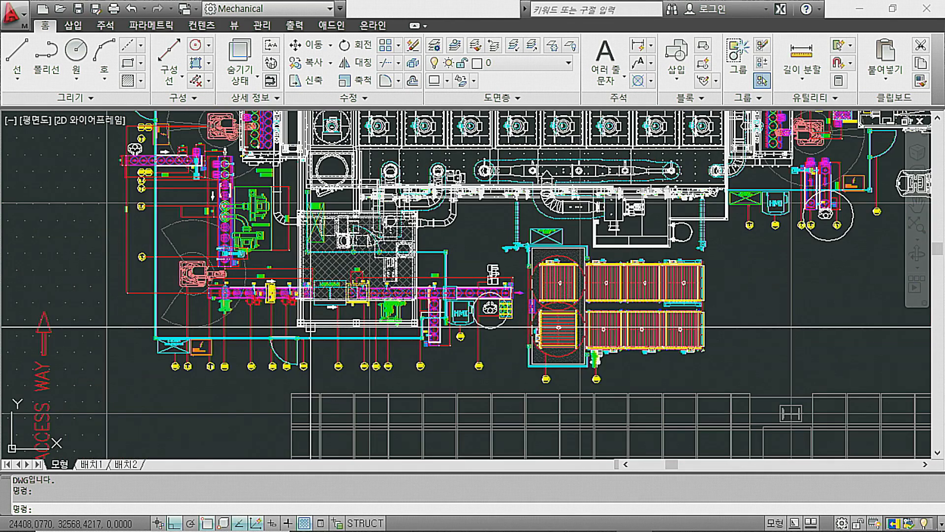
mouse_move(488, 254)
middle_mouse_down()
mouse_move(491, 358)
mouse_move(507, 344)
middle_mouse_up()
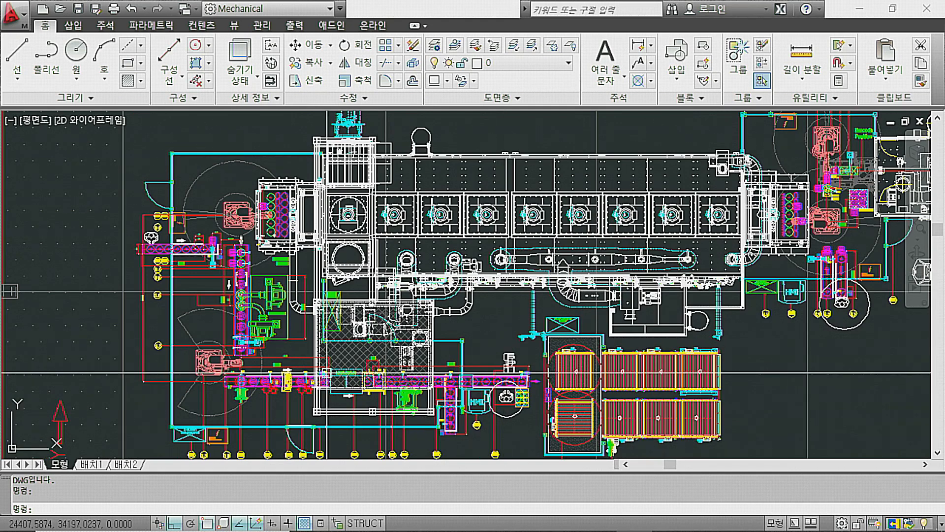
middle_click_drag(210, 339, 229, 303)
scroll(229, 301, "up", 5)
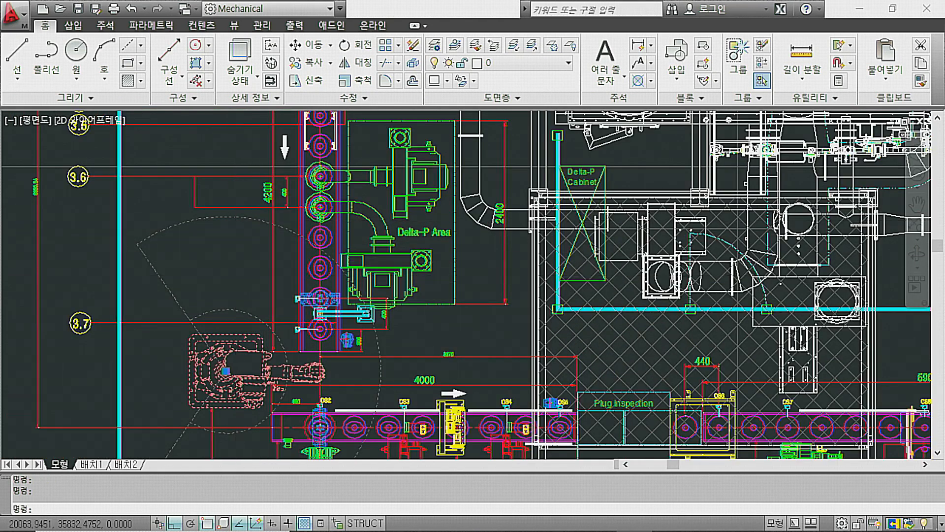
scroll(236, 277, "down", 3)
Switch to Inventor, open 스케치1 of LAYOUT.ipt, examine its dimensioned equipment outlines and finish the sketch.
key("alt+Tab")
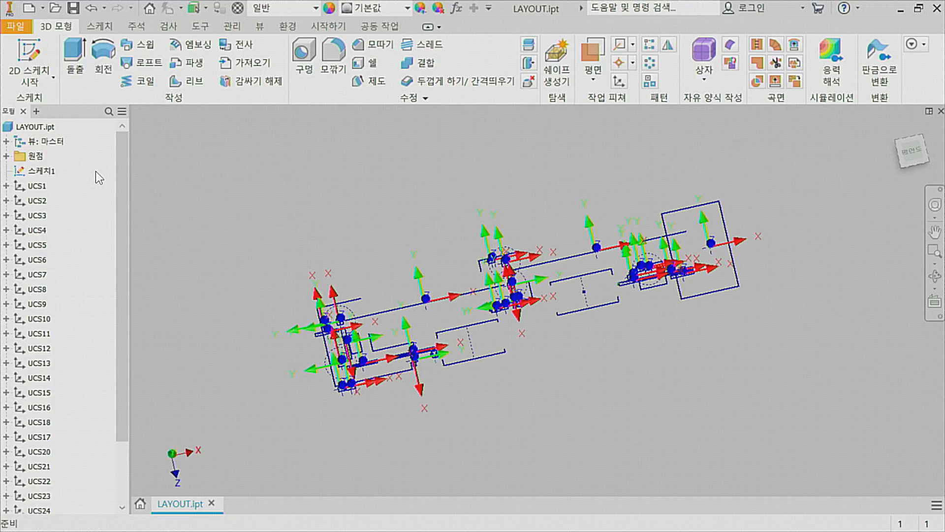
left_click(44, 171)
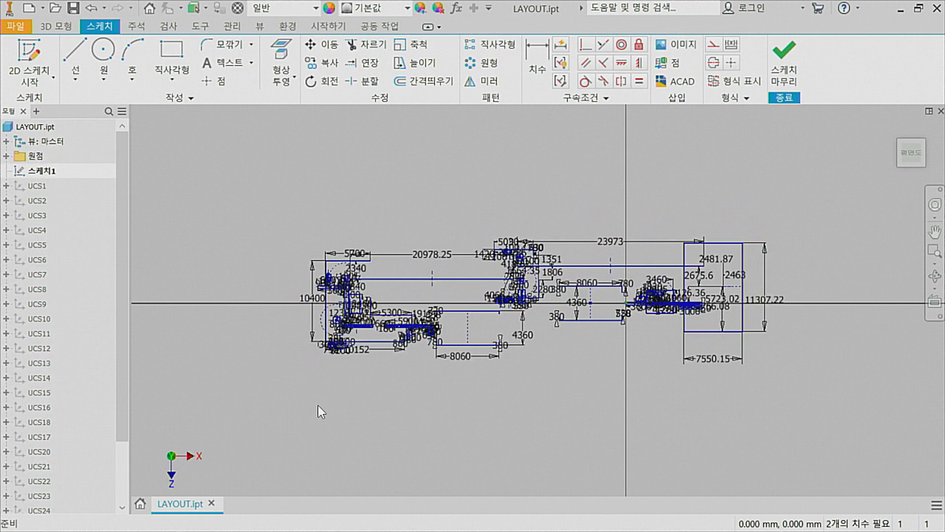
scroll(350, 315, "down", 4)
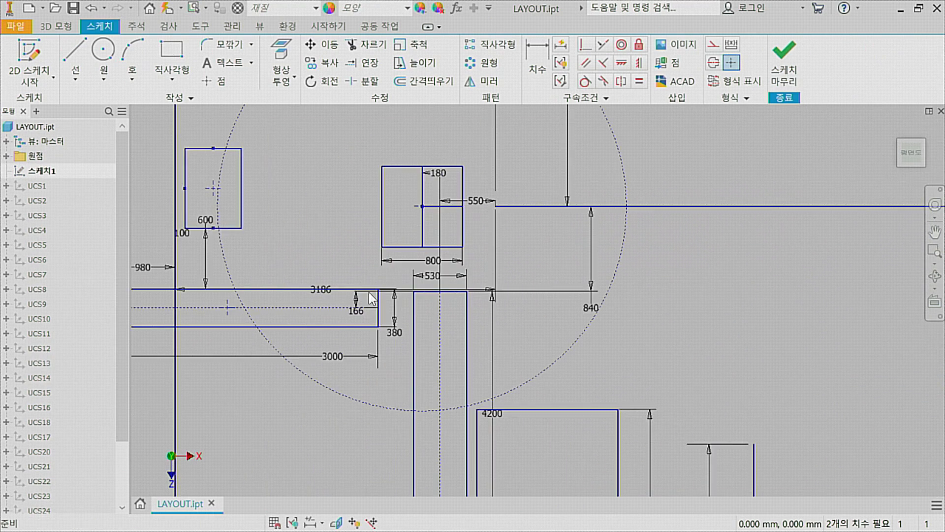
scroll(462, 332, "up", 5)
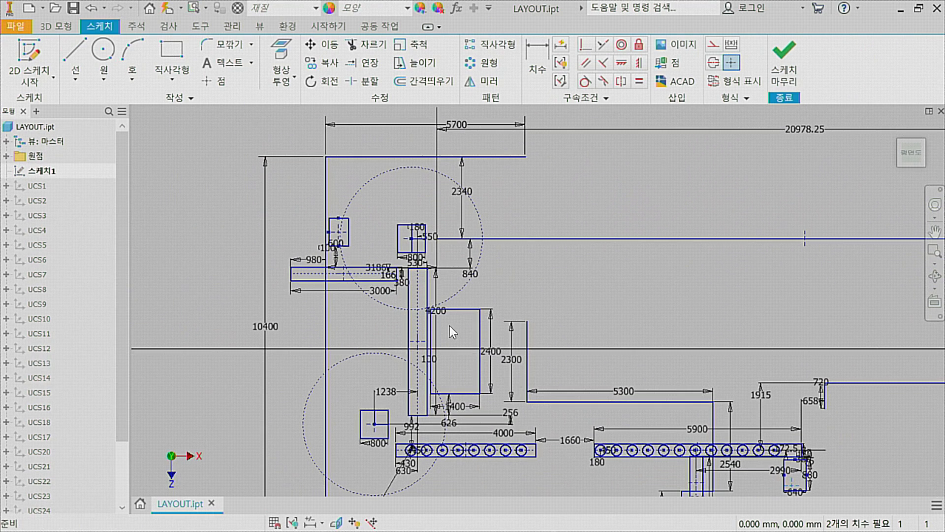
middle_click_drag(604, 416, 486, 305)
scroll(589, 418, "down", 5)
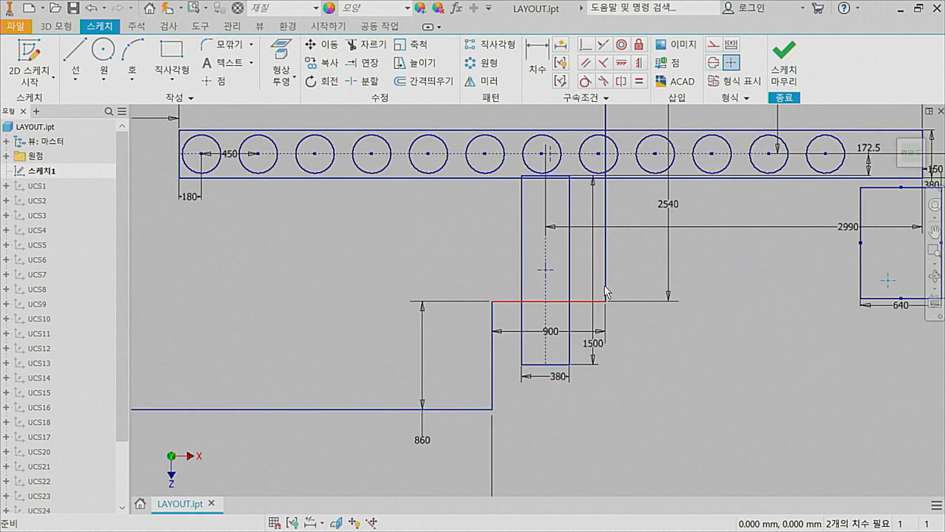
middle_click_drag(605, 285, 522, 409)
scroll(592, 323, "up", 5)
middle_click_drag(699, 187, 607, 255)
scroll(688, 220, "up", 3)
mouse_move(657, 227)
middle_mouse_down()
mouse_move(640, 264)
mouse_move(663, 241)
mouse_move(630, 262)
middle_mouse_up()
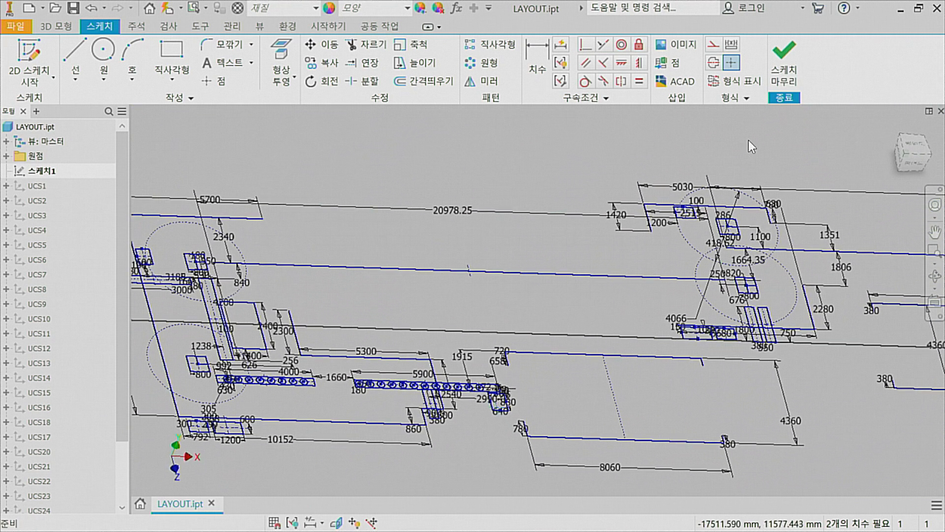
left_click(786, 83)
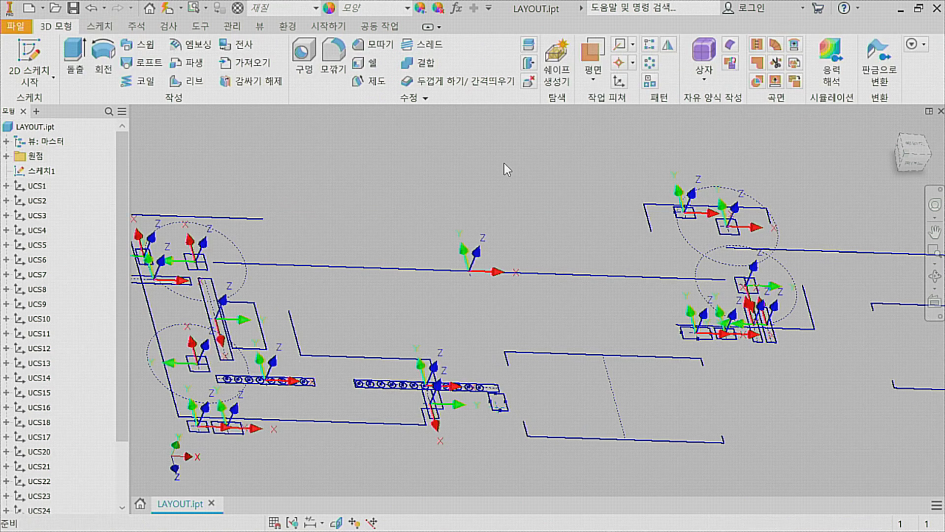
Examine the user coordinate systems placed on the layout, especially UCS5 on the long centre line.
scroll(391, 231, "down", 5)
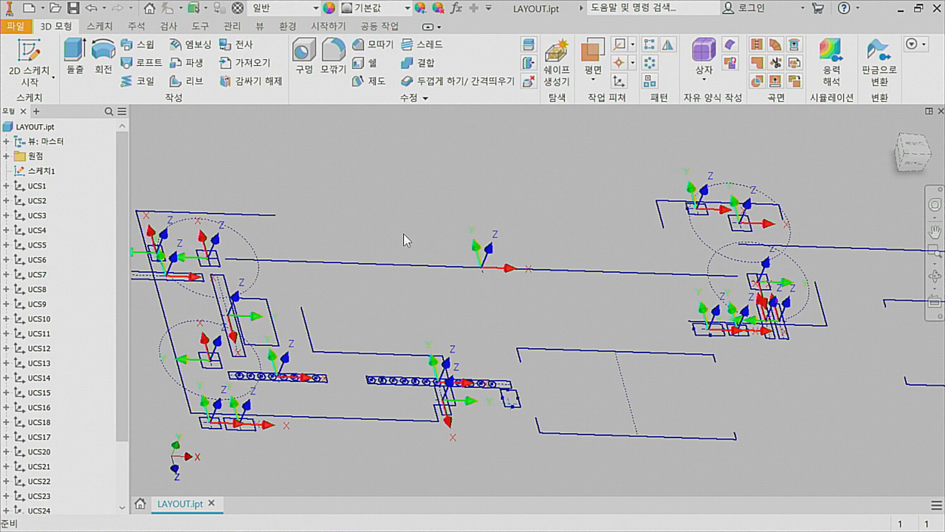
left_click(476, 256)
mouse_move(477, 285)
middle_mouse_down("shift")
mouse_move(477, 305)
mouse_move(418, 339)
mouse_move(447, 323)
mouse_move(445, 331)
mouse_move(470, 277)
middle_mouse_up("shift")
left_click(418, 339)
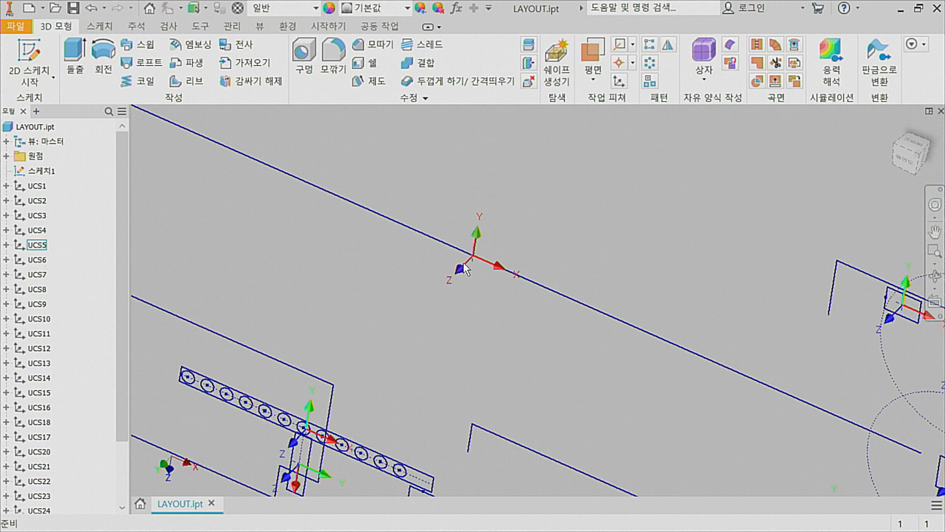
left_click(464, 264)
middle_click_drag(446, 309, 476, 278, "shift")
Reopen 스케치1 to review its dimensions, finish it and view the layout from another angle.
double_click(50, 171)
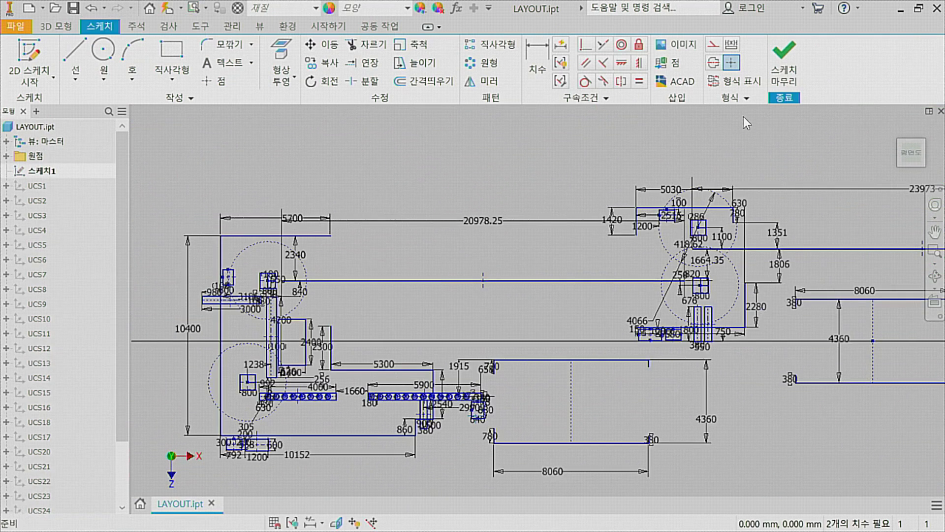
left_click(785, 64)
middle_click_drag(468, 307, 447, 282, "shift")
scroll(416, 281, "up", 1)
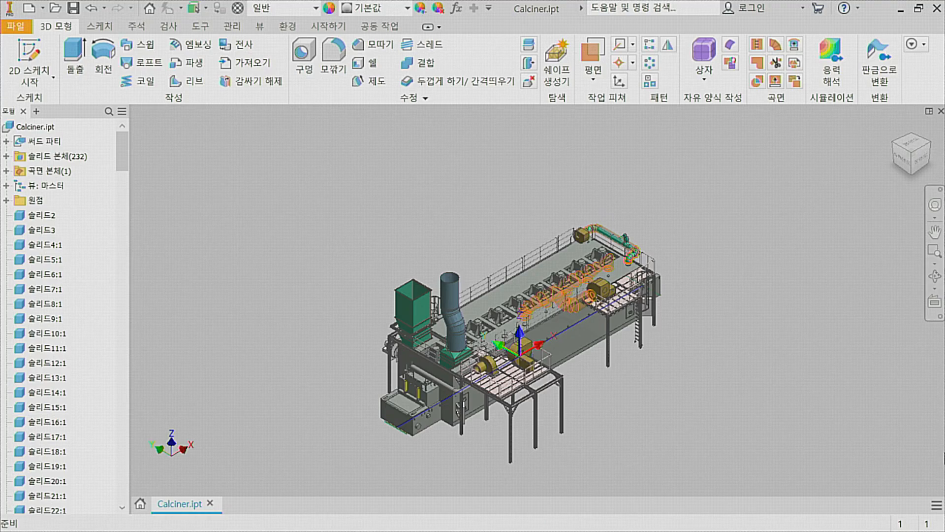
Examine the Calciner.ipt model and the coordinate system at its base from different angles.
middle_click_drag(804, 416, 806, 401)
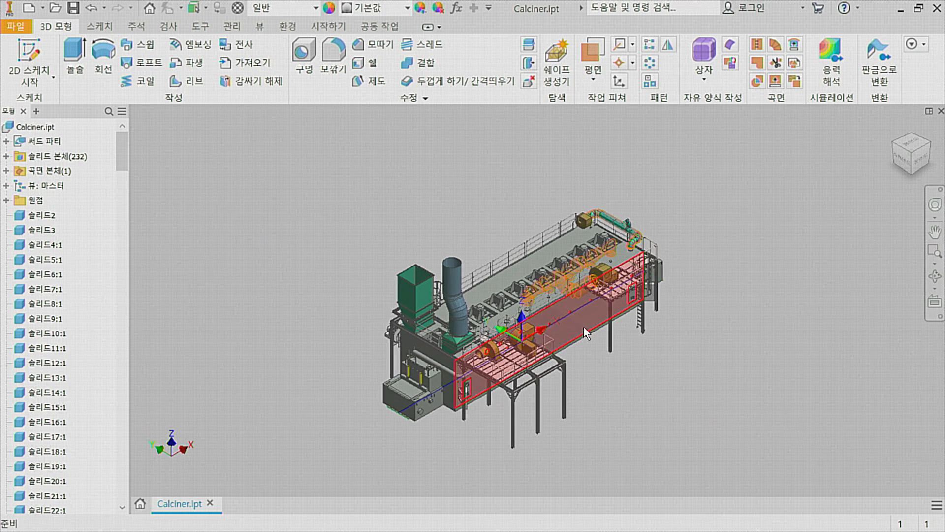
middle_click_drag(481, 334, 473, 325)
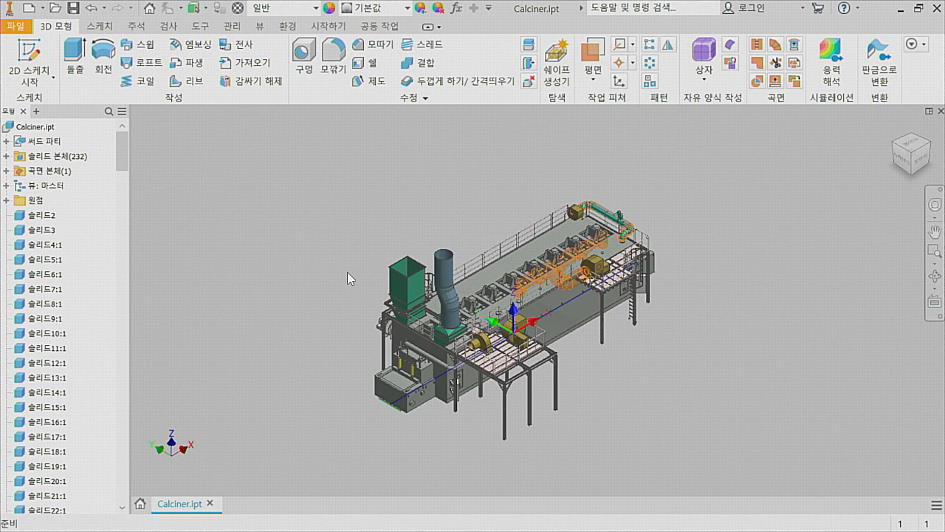
middle_click_drag(347, 275, 348, 271)
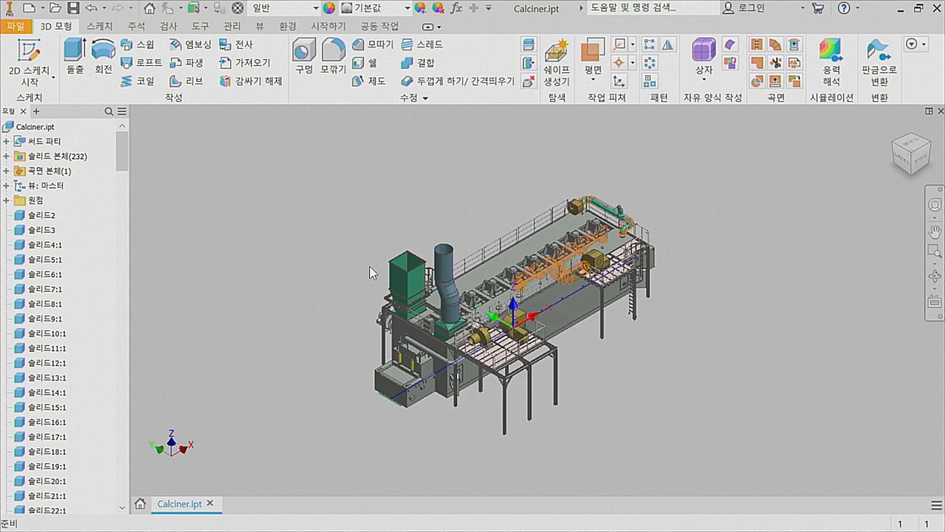
middle_click_drag(334, 373, 343, 309, "shift")
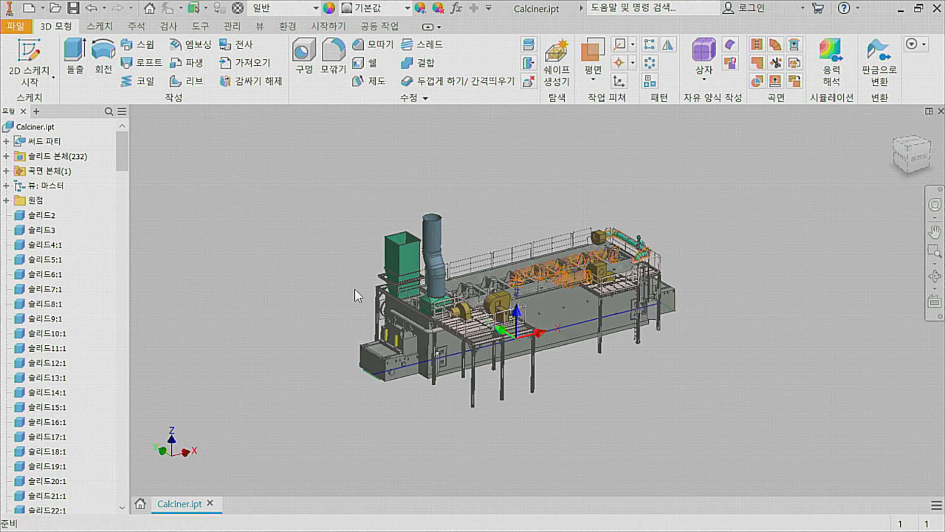
Open 313 Flip Station.iam from the frequently used Flip station folder.
left_click(53, 10)
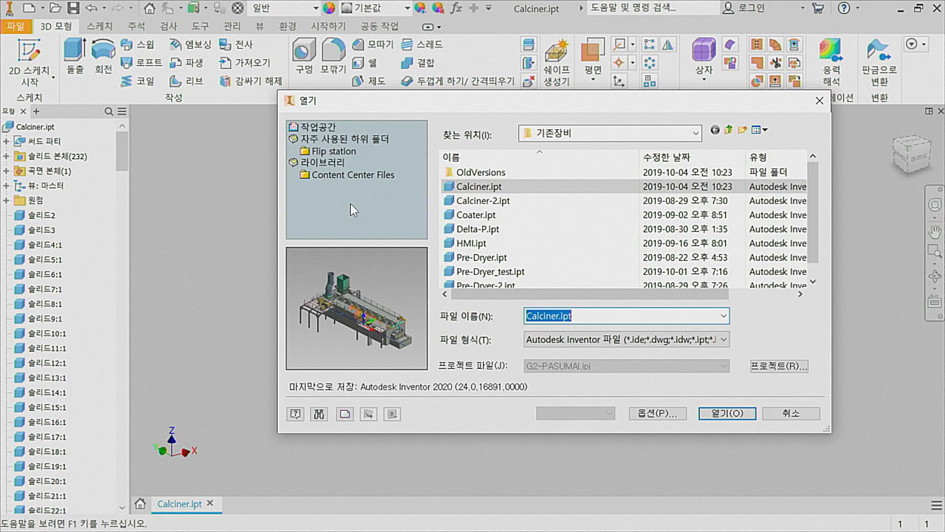
left_click(332, 129)
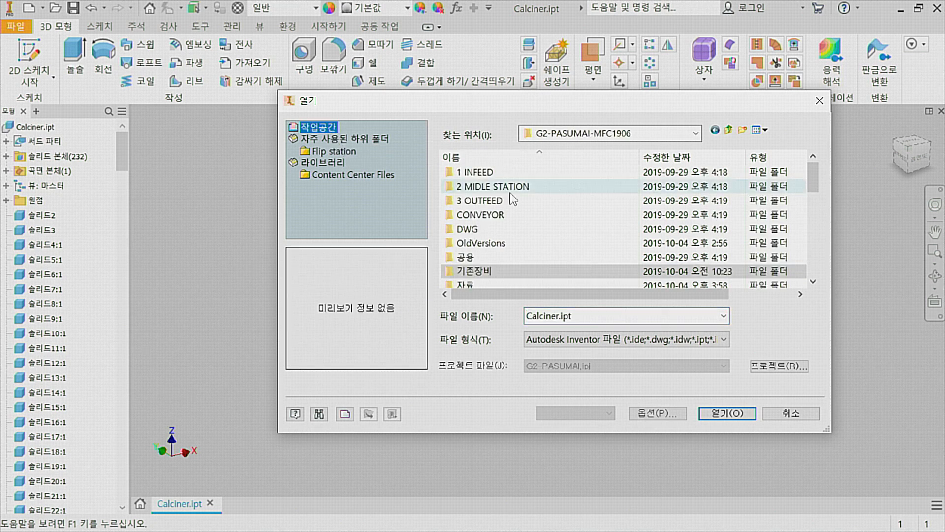
left_click(347, 149)
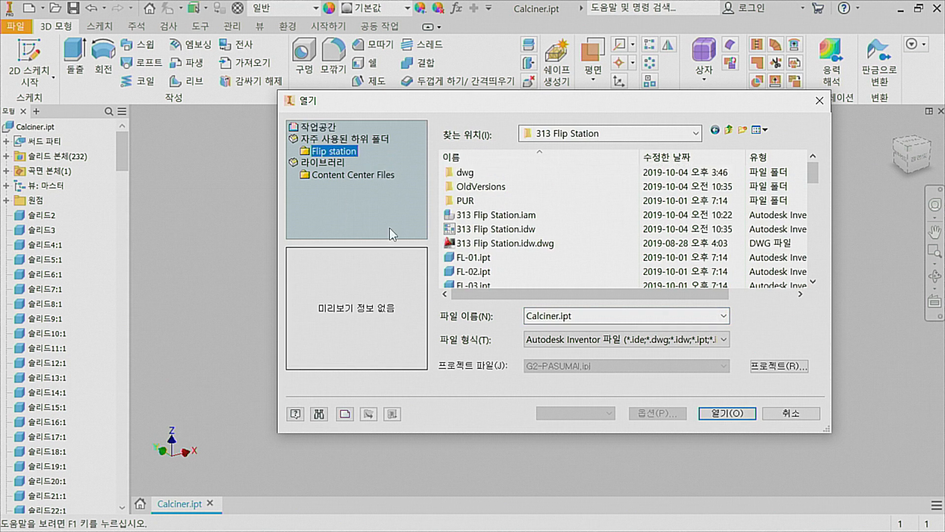
double_click(495, 214)
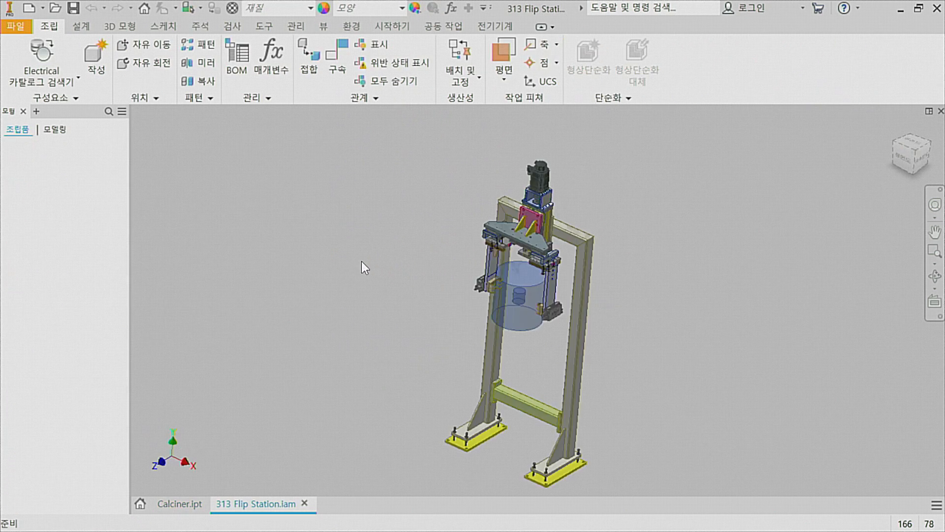
Examine the flip station assembly from different angles, including a close view of its gripper arms.
mouse_move(349, 265)
middle_mouse_down("shift")
mouse_move(325, 264)
mouse_move(334, 265)
middle_mouse_up("shift")
middle_click_drag(654, 219, 666, 216, "shift")
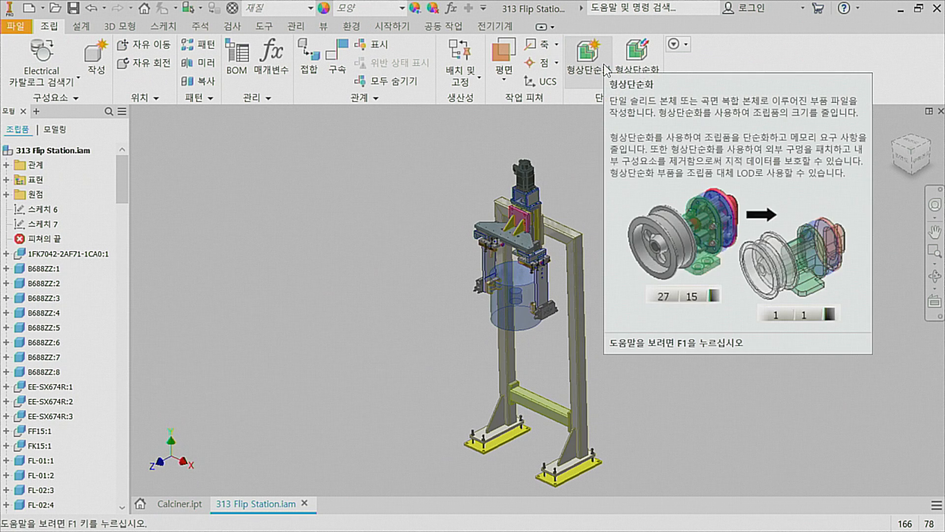
scroll(527, 275, "up", 6)
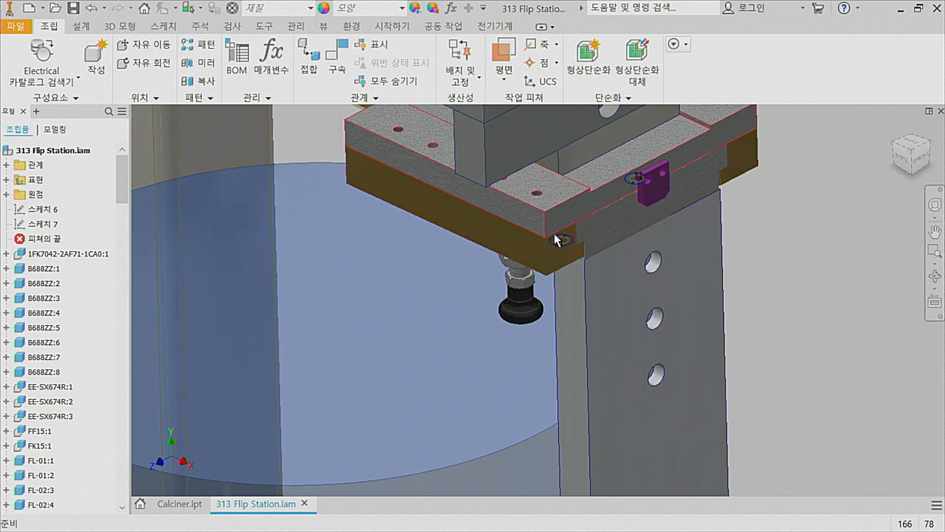
scroll(548, 300, "up", 2)
scroll(547, 306, "down", 8)
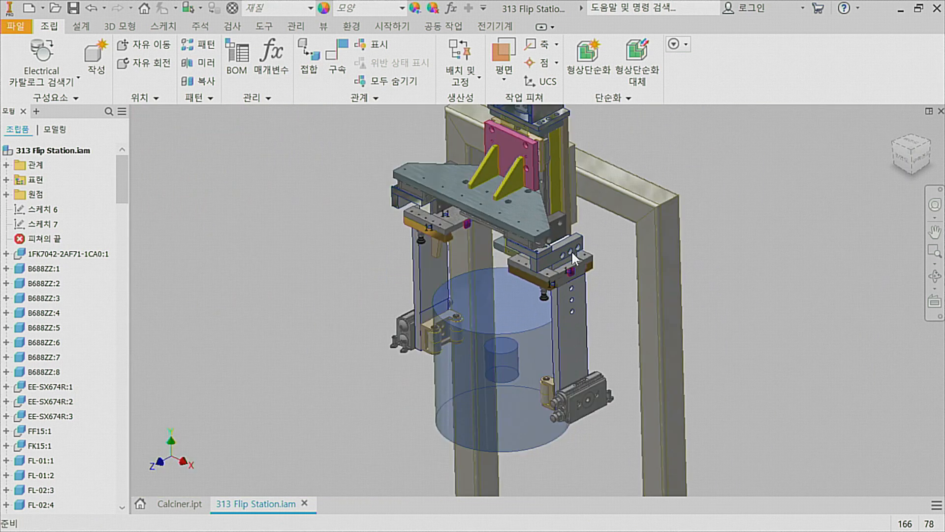
middle_click_drag(582, 248, 591, 245, "shift")
scroll(741, 204, "down", 6)
middle_click_drag(696, 219, 695, 221, "shift")
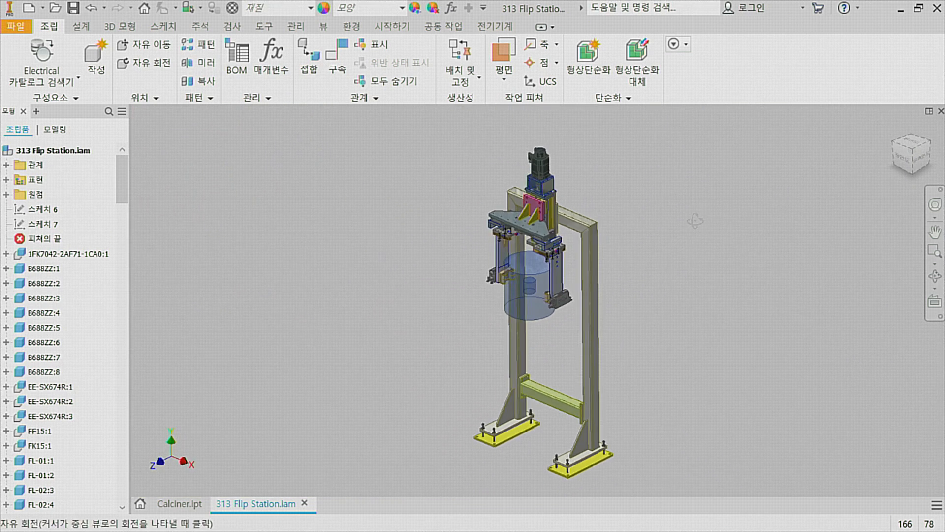
Start a Shrinkwrap of the flip station and enable part removal by size with a maximum bounding box diagonal of 5 mm.
left_click(601, 60)
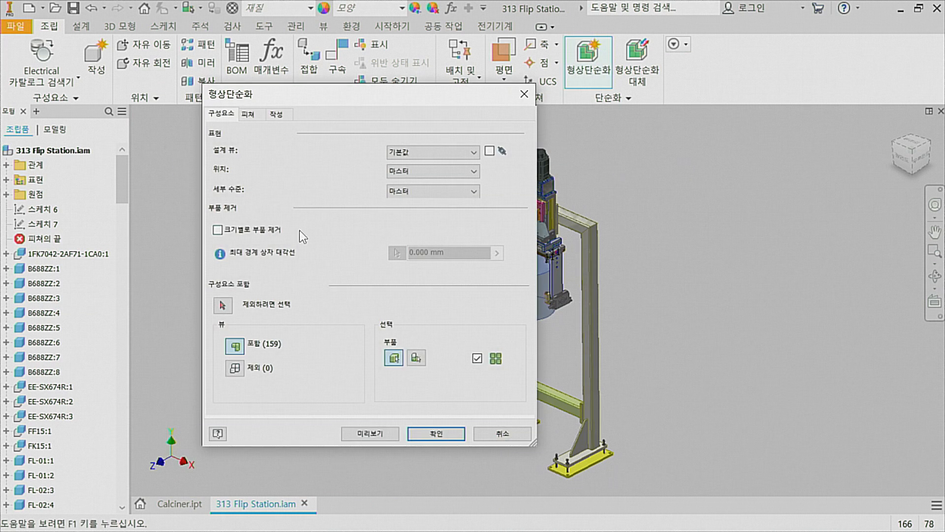
left_click(248, 114)
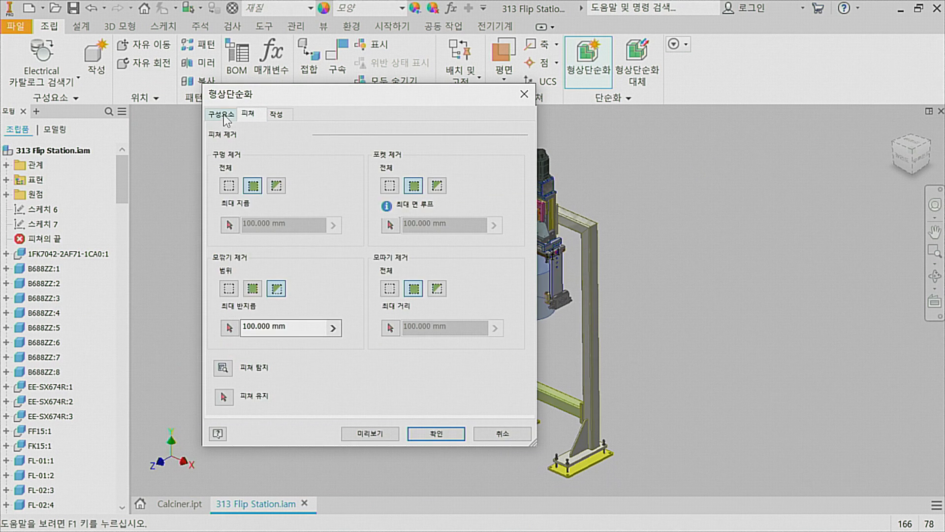
left_click(224, 114)
left_click(217, 230)
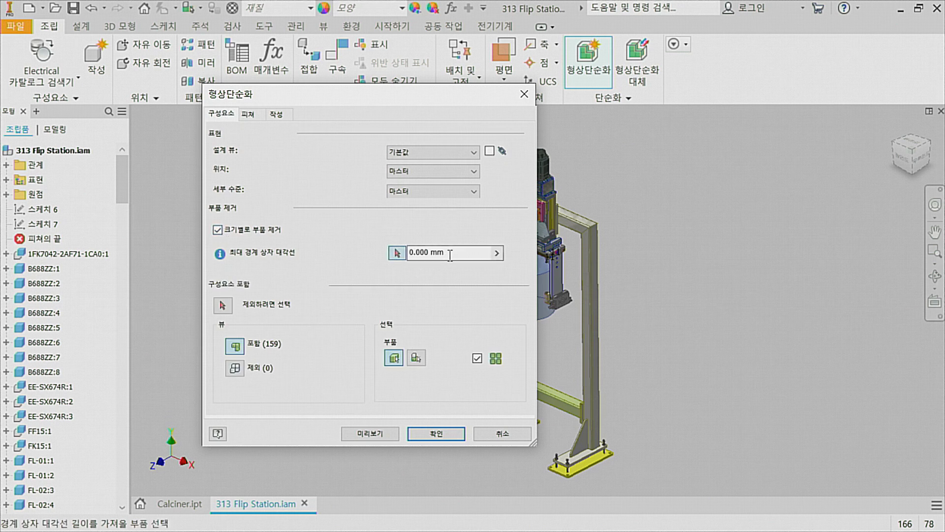
left_click_drag(450, 254, 386, 252)
type("5")
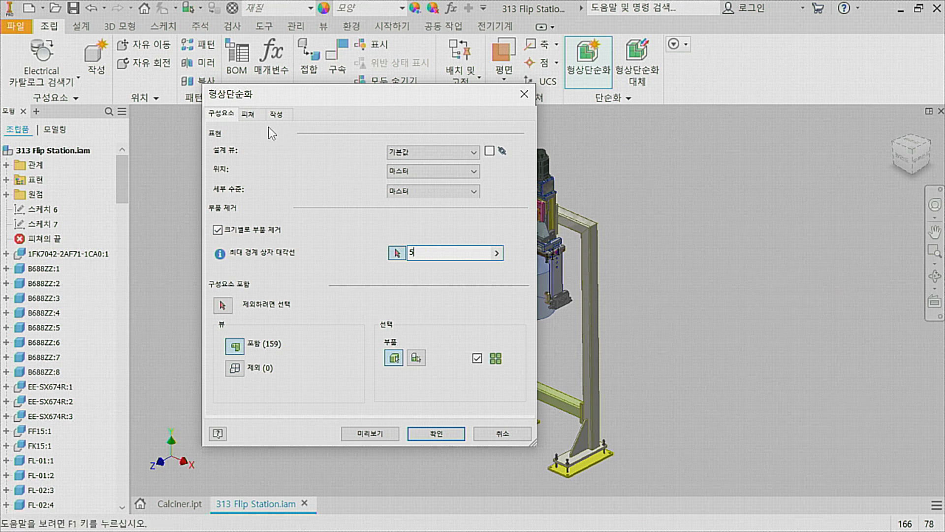
Set chamfer removal to a range in the Shrinkwrap feature settings, review the other options and cancel the Shrinkwrap.
left_click(249, 115)
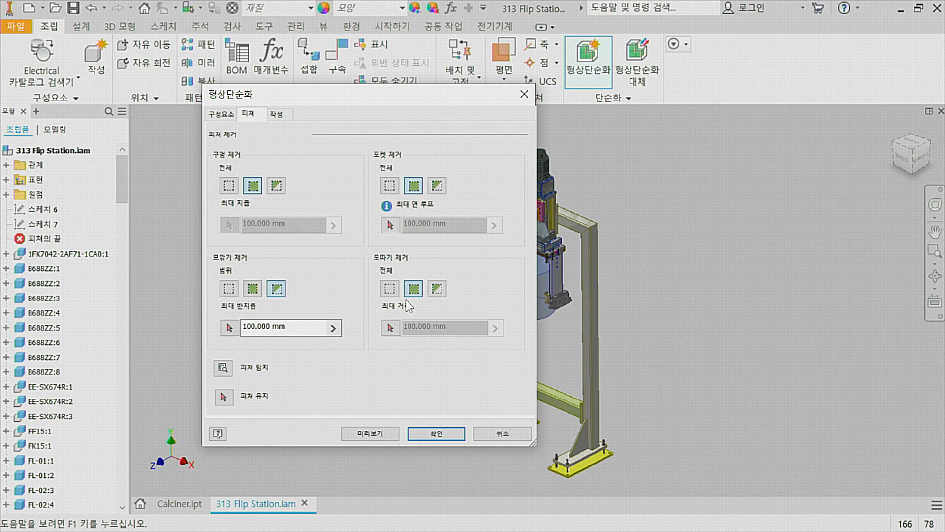
left_click(435, 289)
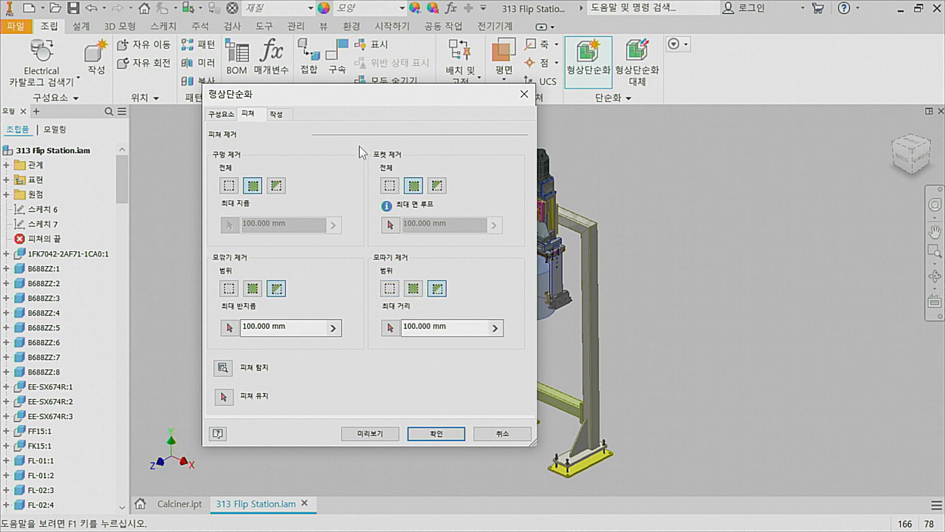
left_click(275, 115)
left_click(249, 113)
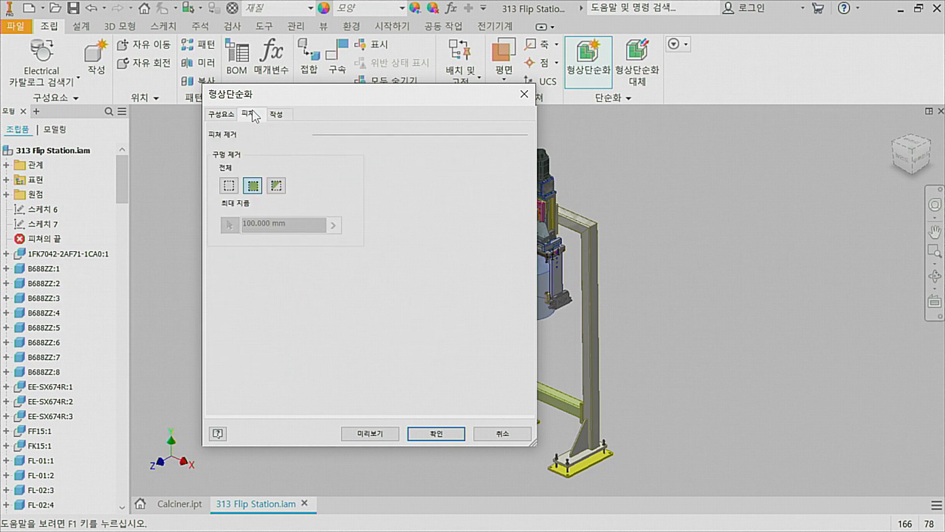
middle_click_drag(609, 315, 675, 322)
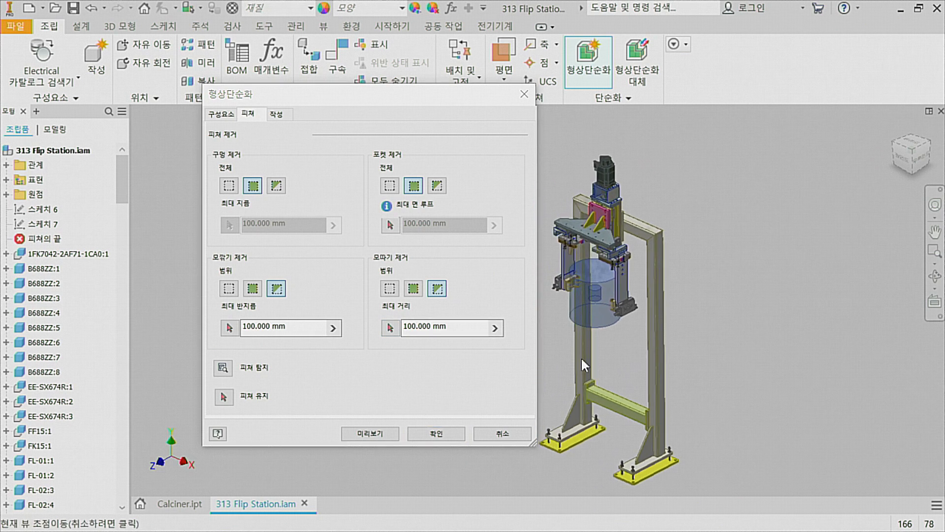
key("Escape")
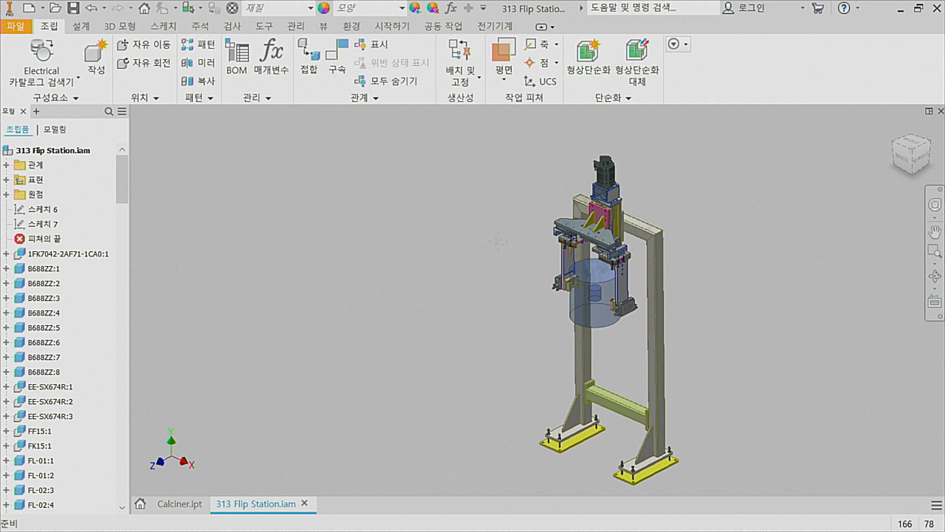
Inspect the flip station's gripper mechanism up close and its complete frame.
scroll(439, 229, "up", 2)
scroll(608, 243, "up", 4)
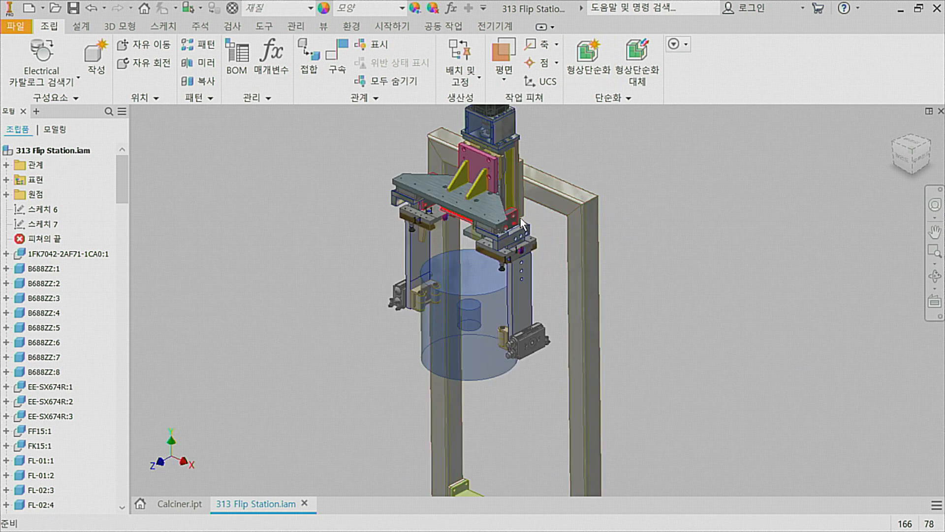
scroll(521, 218, "down", 4)
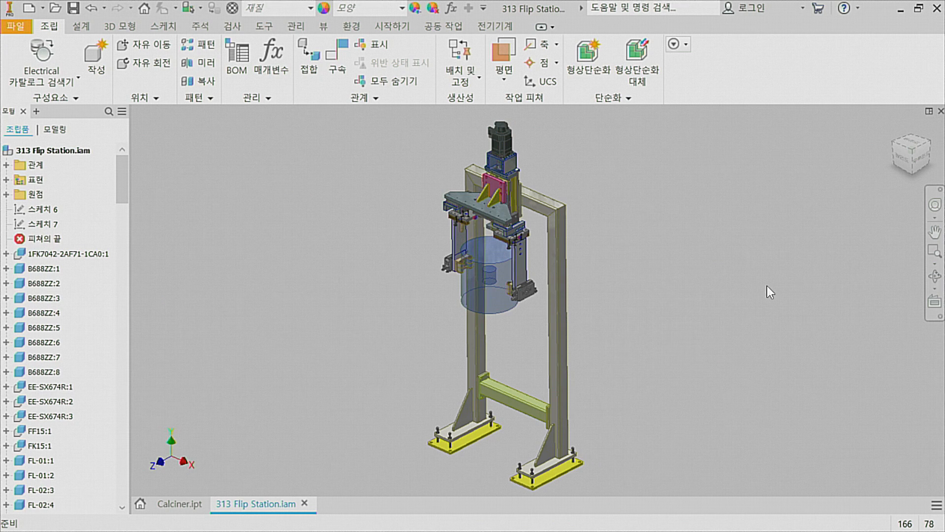
middle_click_drag(768, 285, 747, 313)
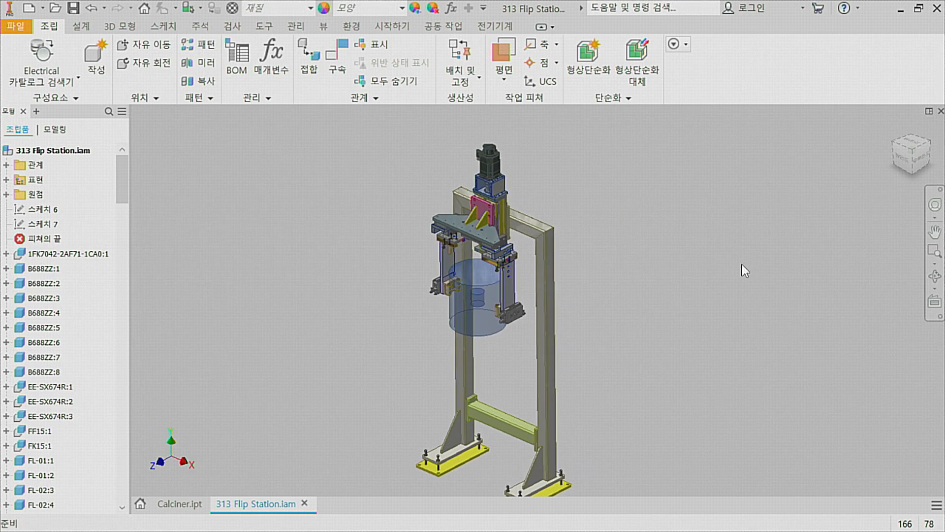
Switch to Calciner.ipt, show it in an isometric view and check its file size in the iProperties.
left_click(183, 504)
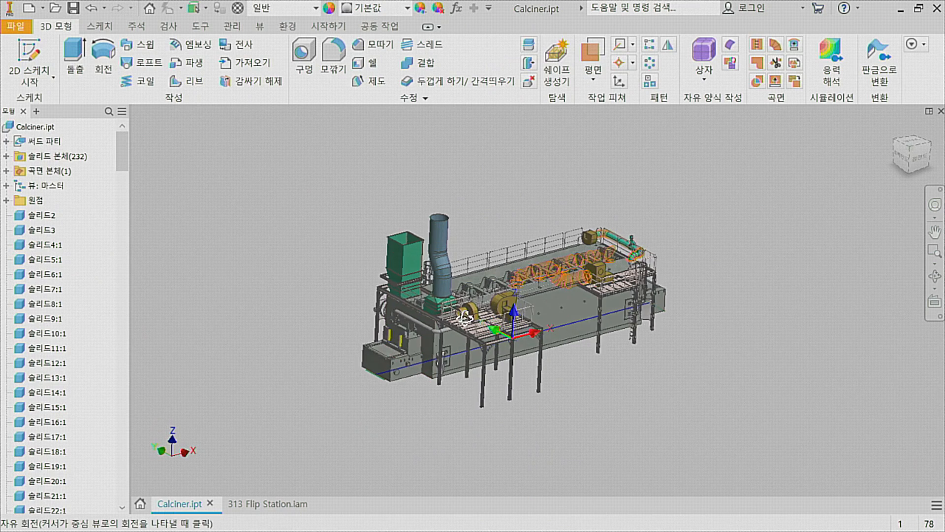
middle_click_drag(465, 318, 468, 323, "shift")
left_click(911, 151)
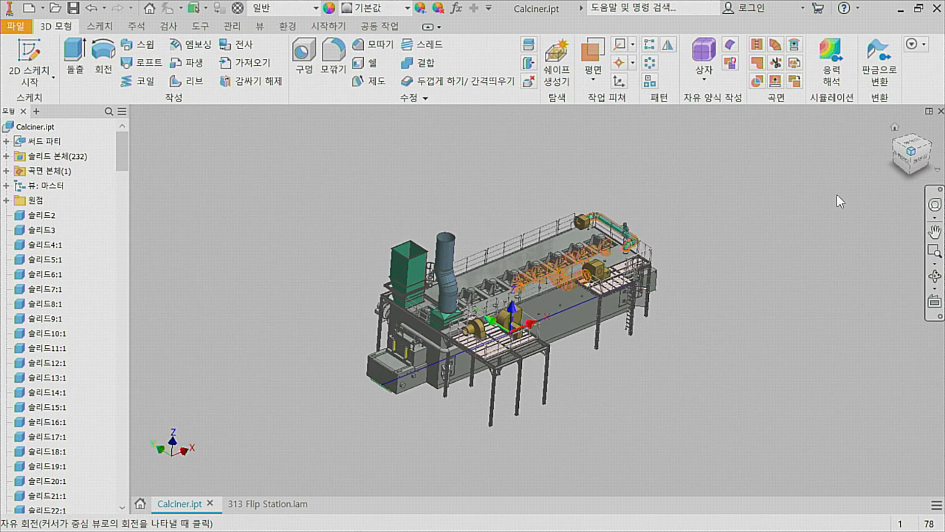
scroll(444, 334, "up", 1)
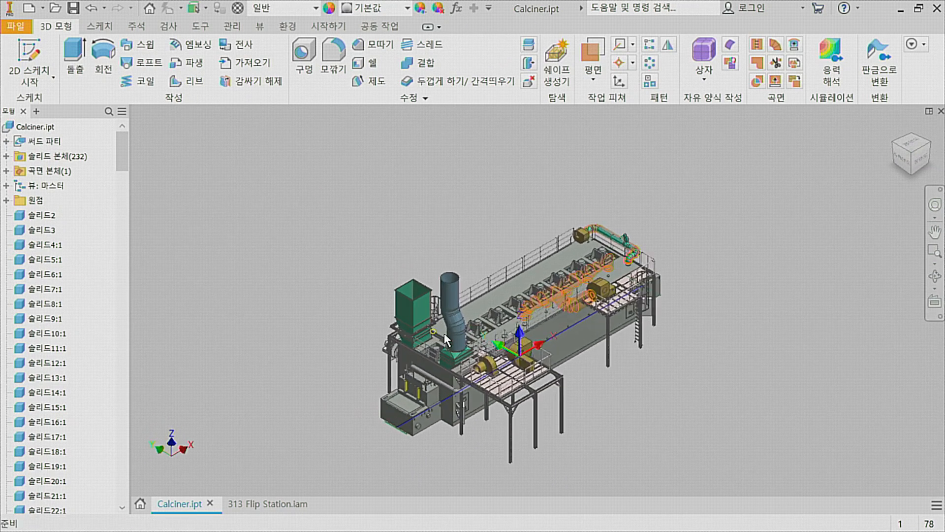
right_click(53, 126)
left_click(73, 273)
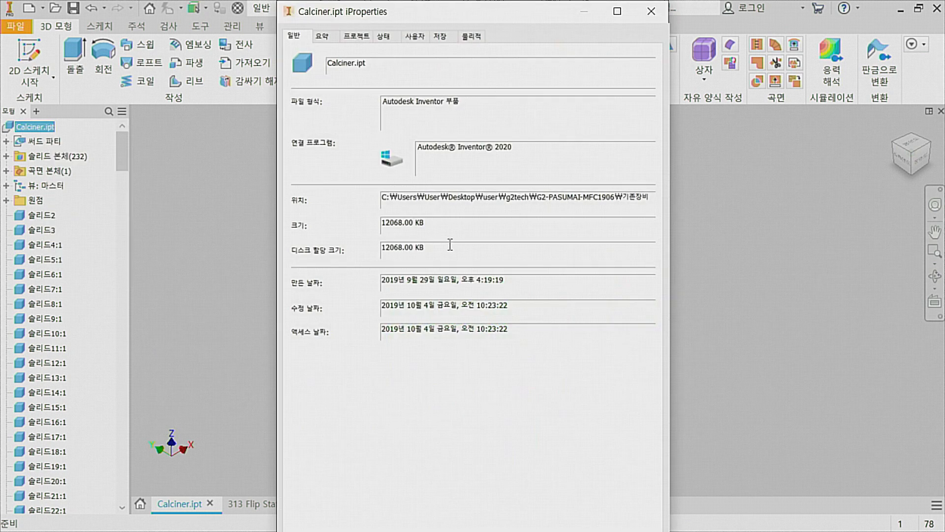
left_click_drag(447, 248, 366, 249)
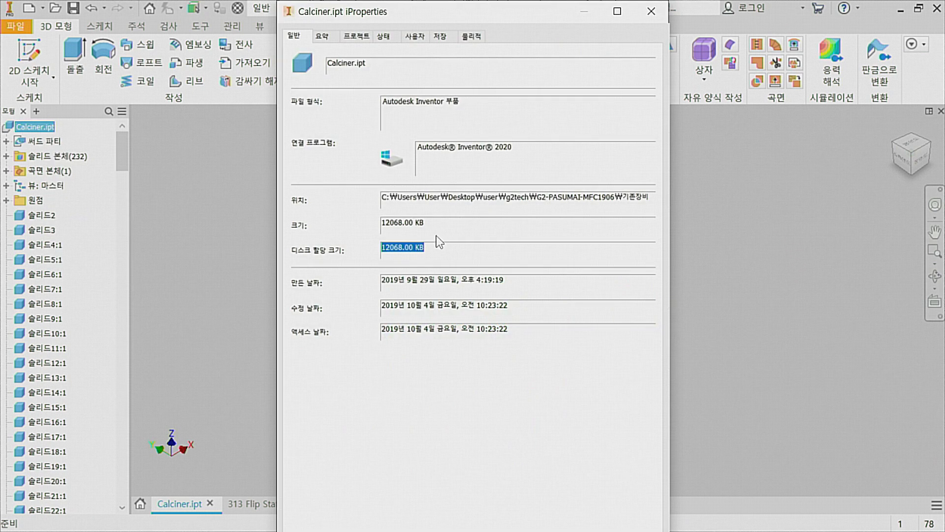
left_click(651, 11)
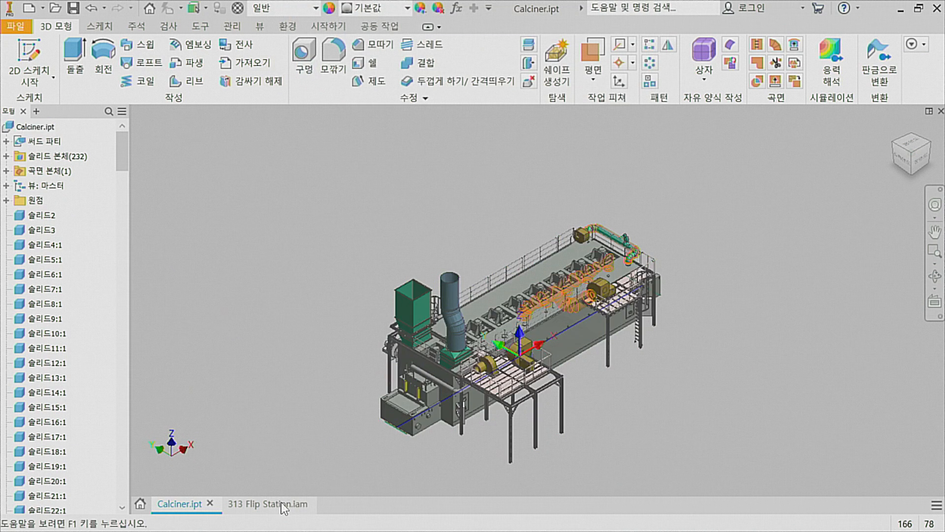
Return to 313 Flip Station.iam and examine the purchased rail and gripper components beneath the triangular plate.
left_click(288, 499)
scroll(541, 253, "up", 5)
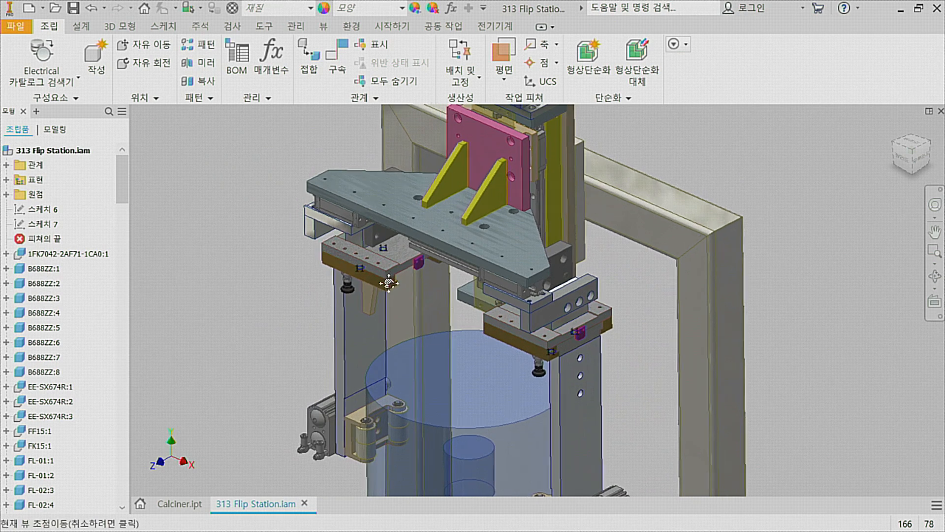
middle_click_drag(389, 283, 410, 322)
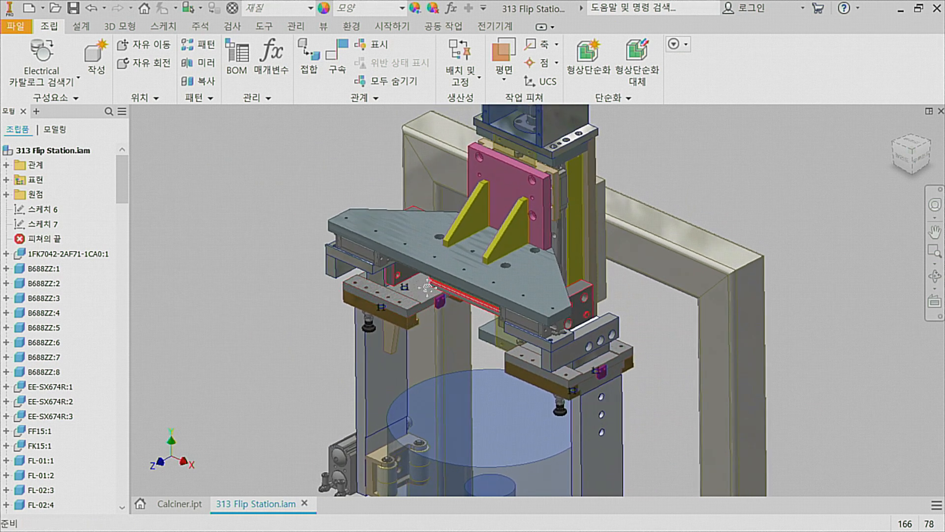
middle_click_drag(427, 288, 435, 302)
left_click(381, 275)
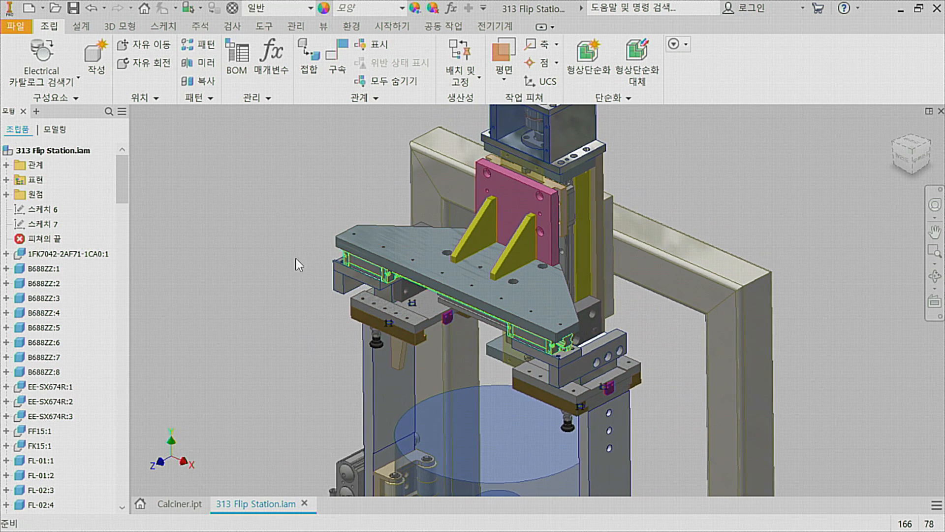
left_click(282, 224)
middle_click_drag(273, 220, 282, 190, "shift")
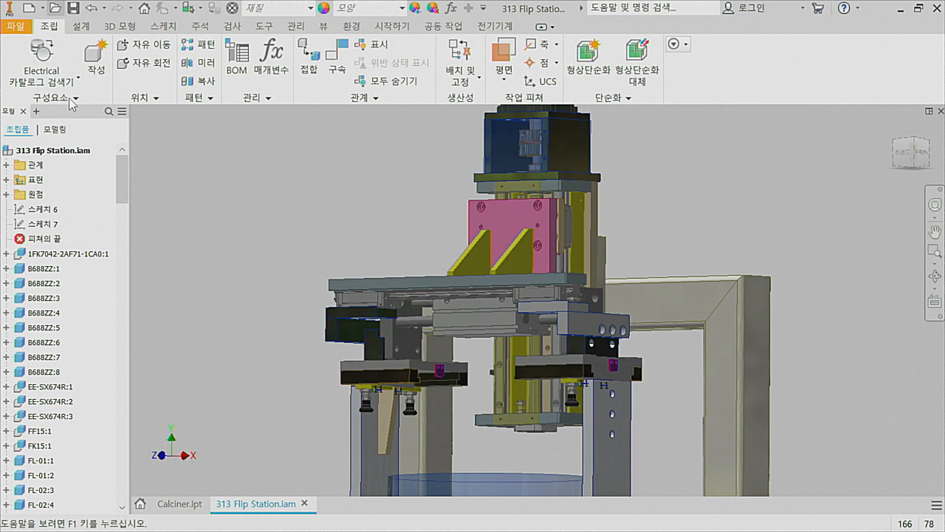
Review the file formats that can be opened, filter for STEP files and cancel without opening a file.
left_click(55, 7)
left_click(628, 347)
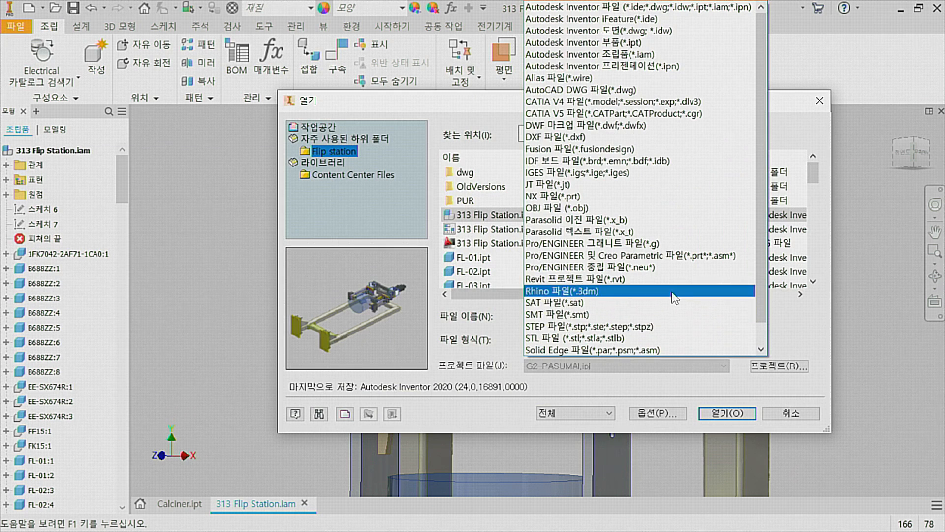
left_click(616, 326)
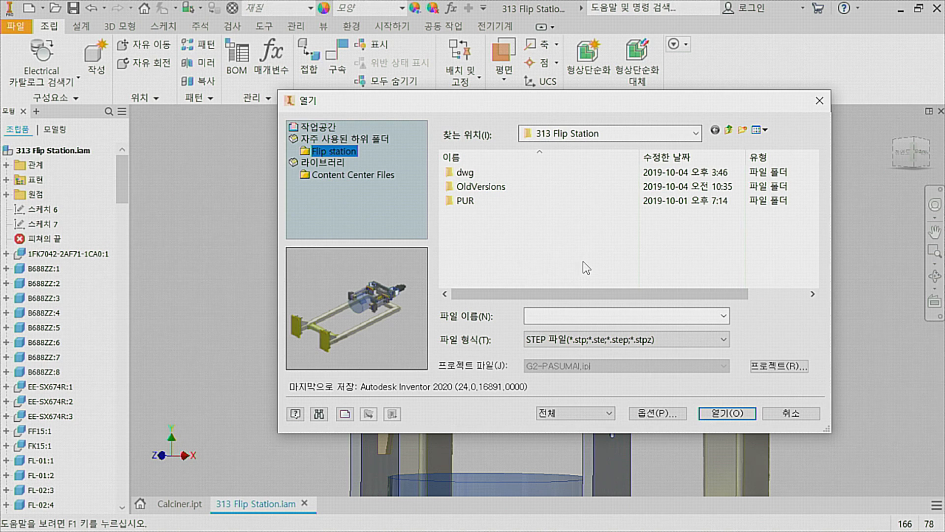
key("Escape")
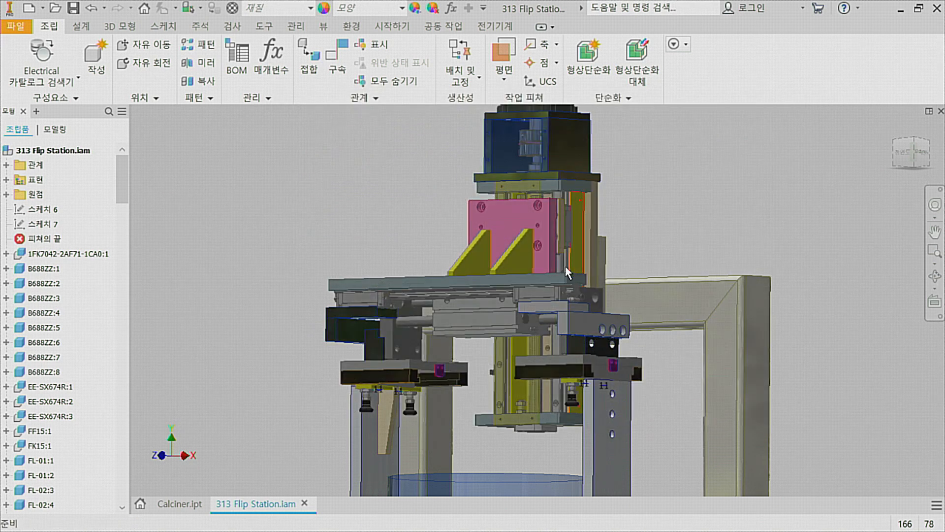
Open the gripper cylinder subassembly MHL2-32D1.iam from the flip station in its own window.
right_click(494, 178)
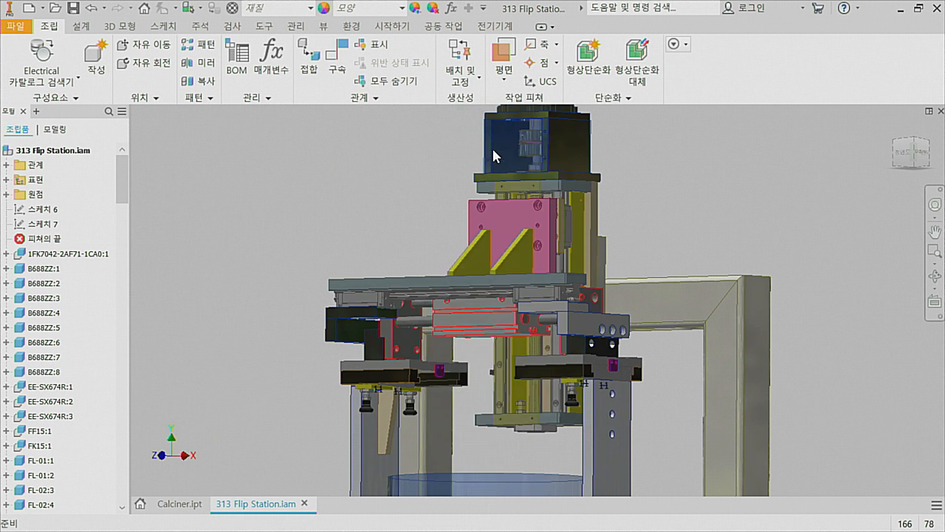
left_click(488, 143)
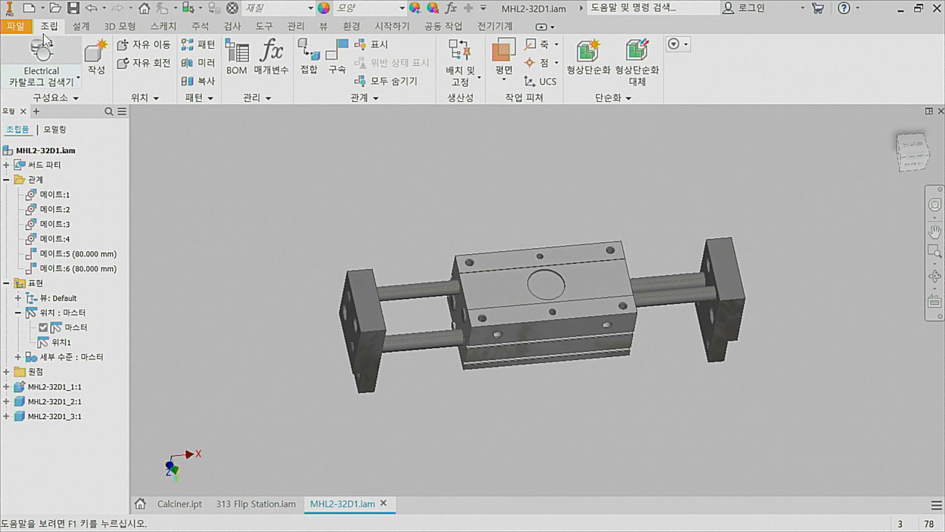
Filter the files that can be opened for SAT files and cancel without opening one.
left_click(22, 26)
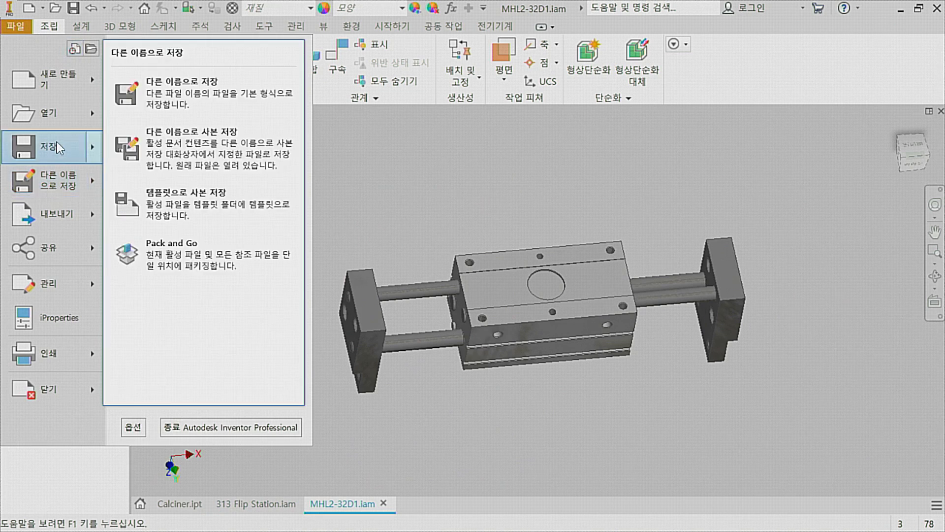
left_click(58, 106)
left_click(605, 340)
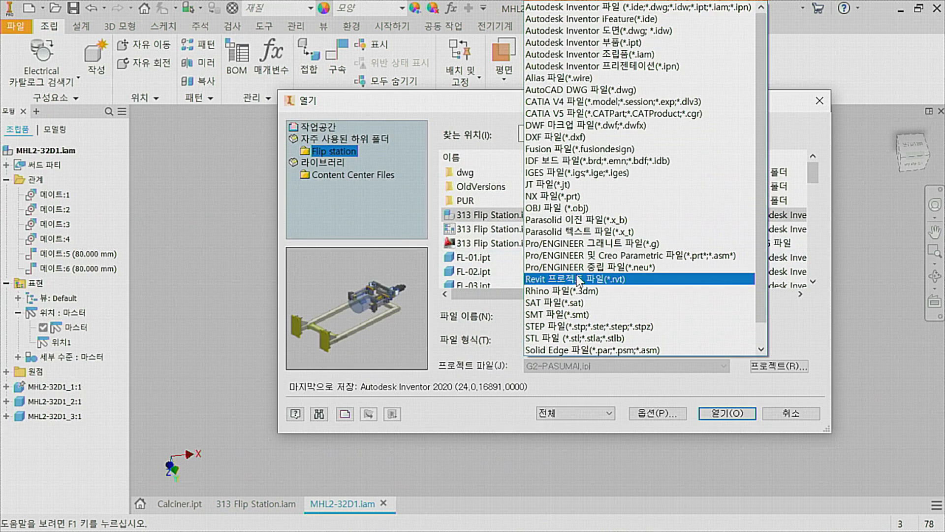
left_click(576, 302)
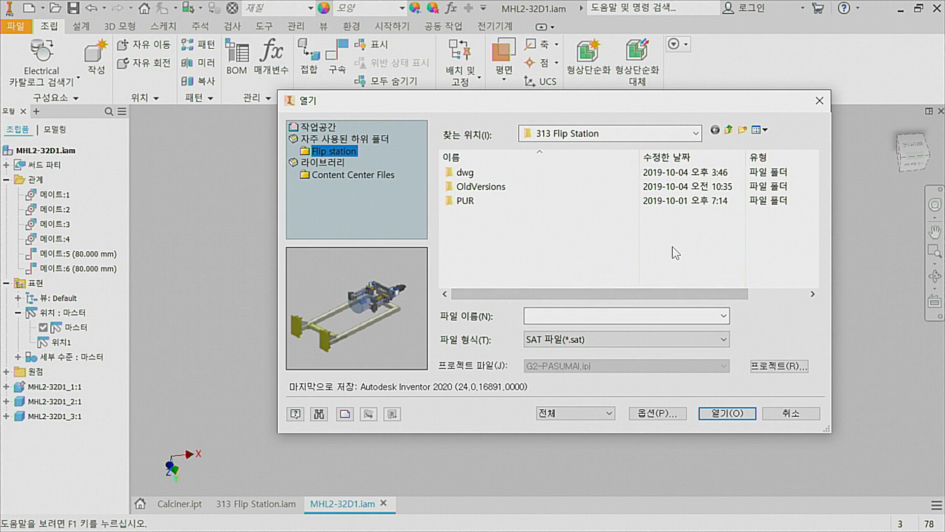
key("Escape")
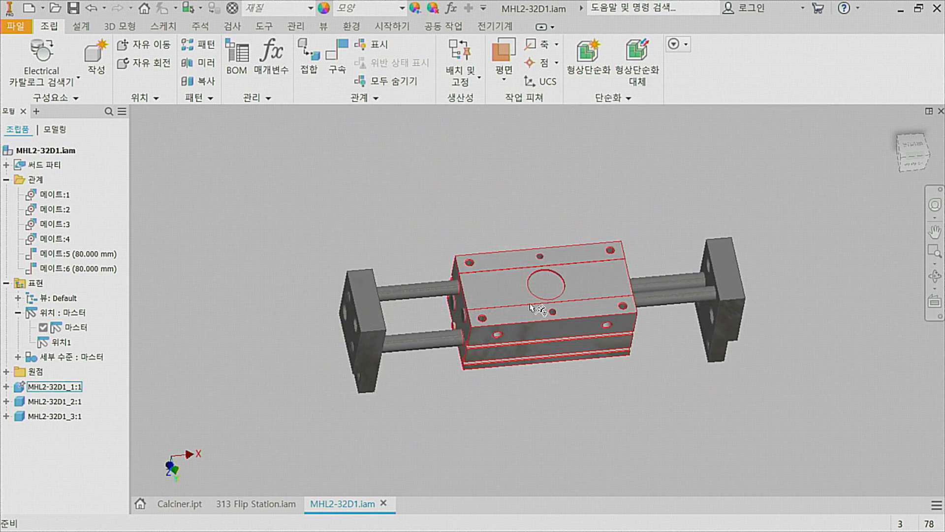
Switch the gripper cylinder's positional representation to 위치1 and back to 마스터 to compare its jaw positions.
middle_click_drag(530, 377, 522, 368, "shift")
middle_click(522, 369)
middle_click(522, 368)
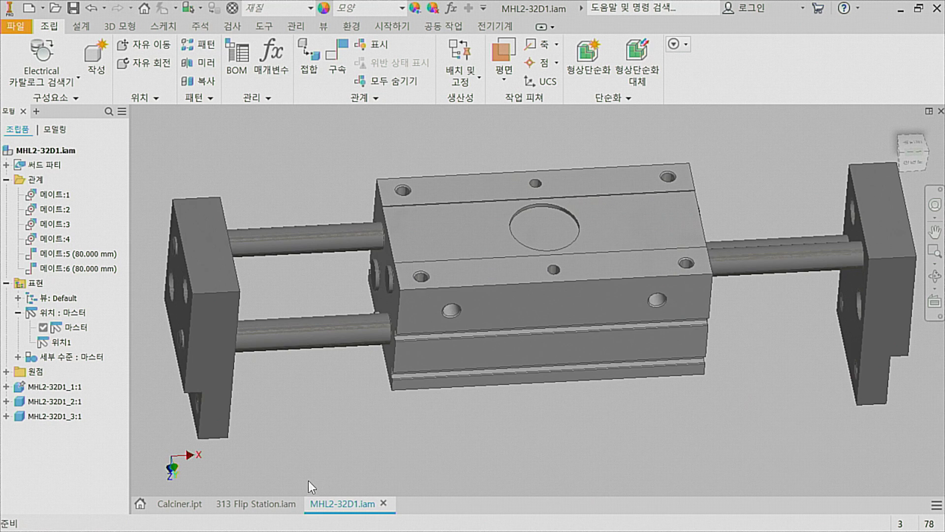
scroll(468, 428, "down", 5)
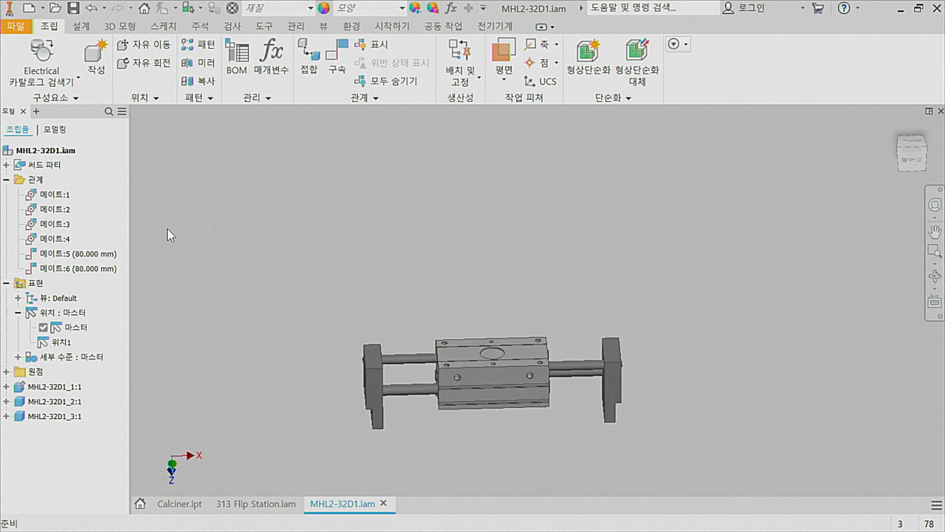
double_click(61, 342)
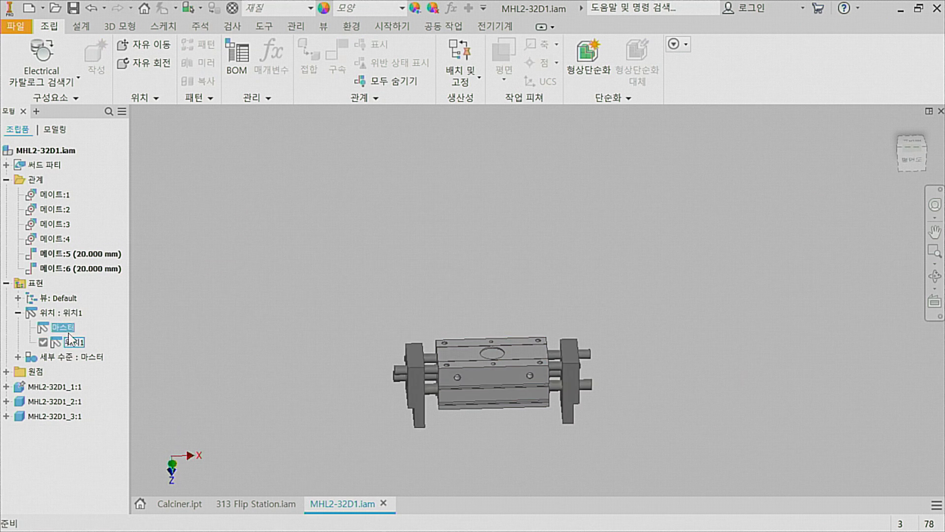
left_click(72, 313)
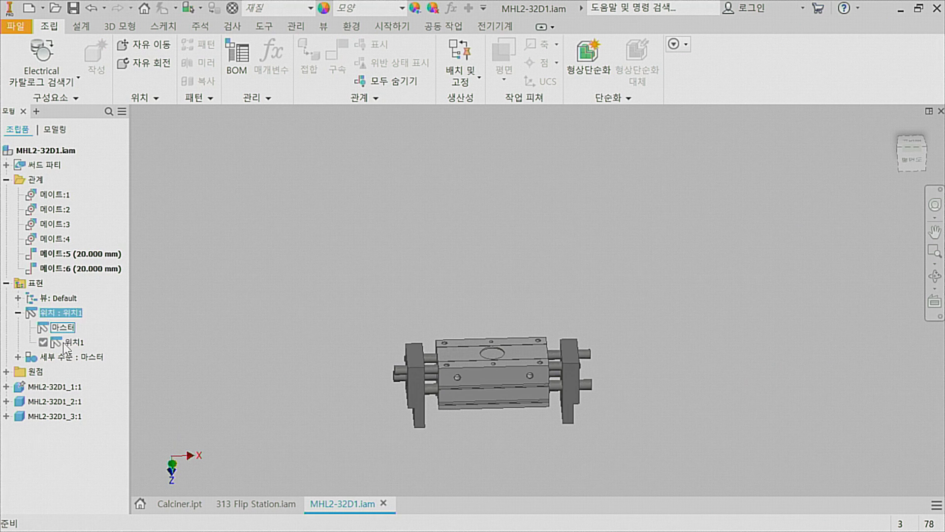
double_click(69, 329)
double_click(69, 342)
left_click(74, 328)
double_click(74, 329)
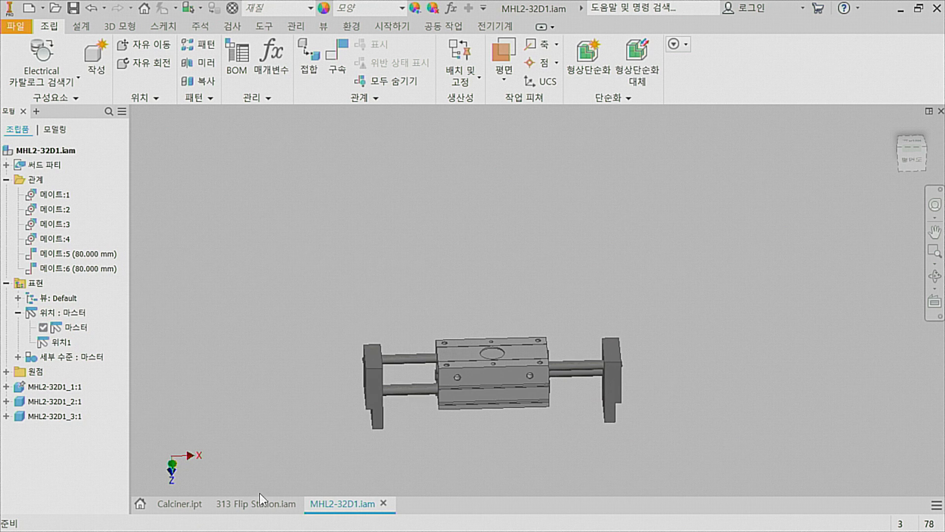
Return to 313 Flip Station.iam and open the servo motor 1FK7042-2AF71-1CA0 in its own window.
left_click(257, 504)
left_click(451, 268)
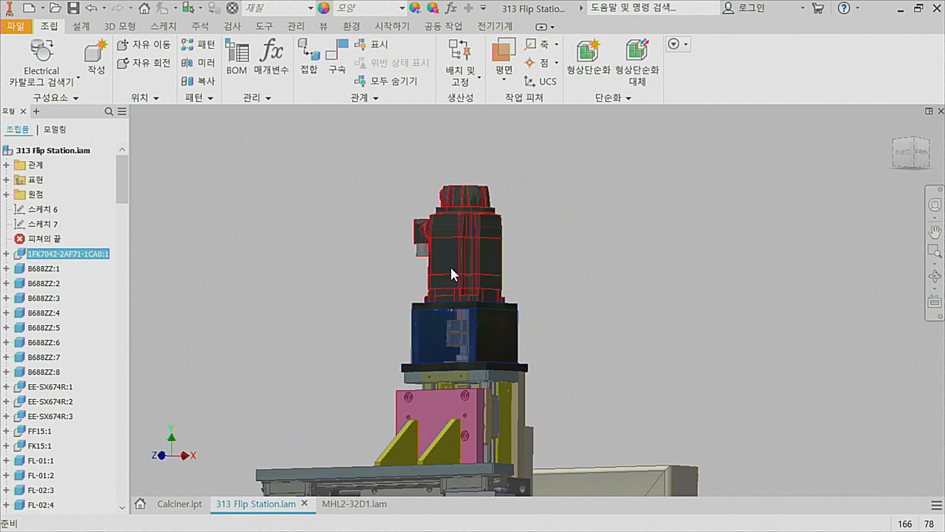
right_click(451, 220)
left_click(452, 184)
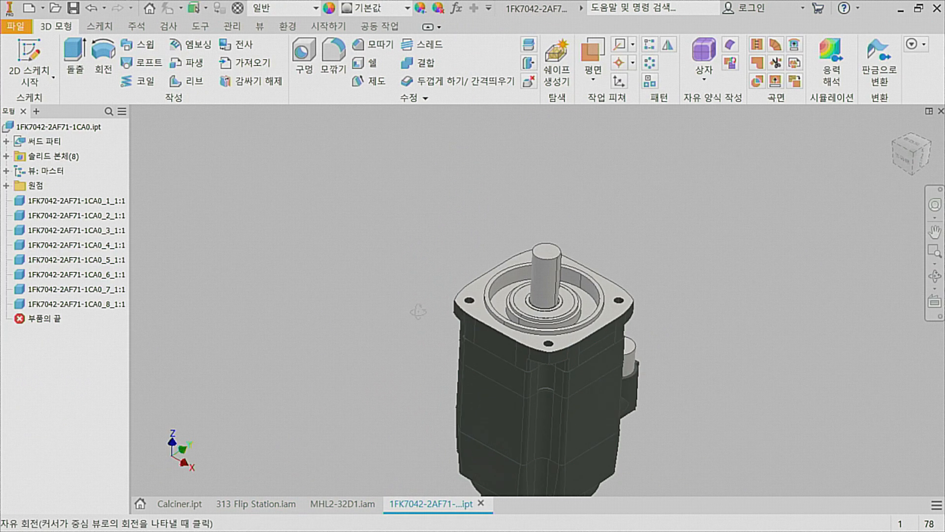
Examine the imported motor's body, connector, flange and shaft from several sides, and close its file.
middle_click_drag(541, 374, 425, 320, "shift")
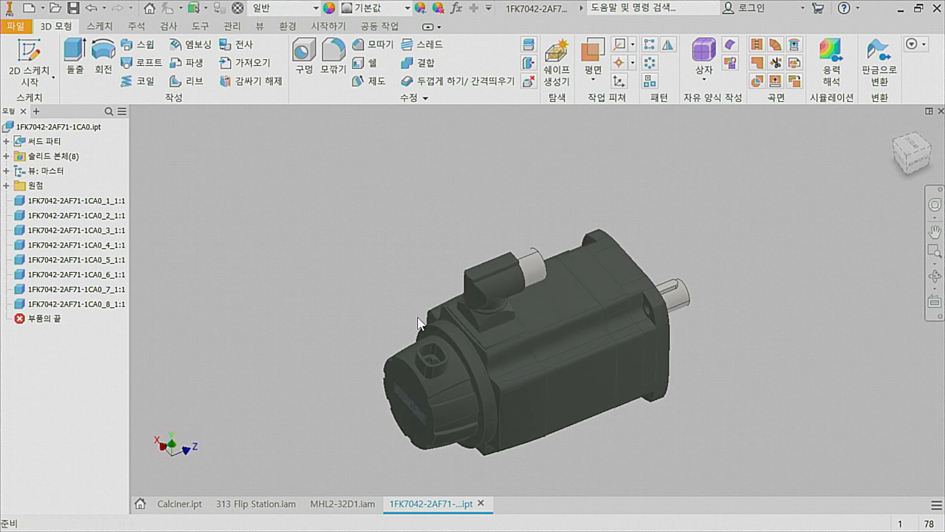
middle_click_drag(522, 295, 578, 288, "shift")
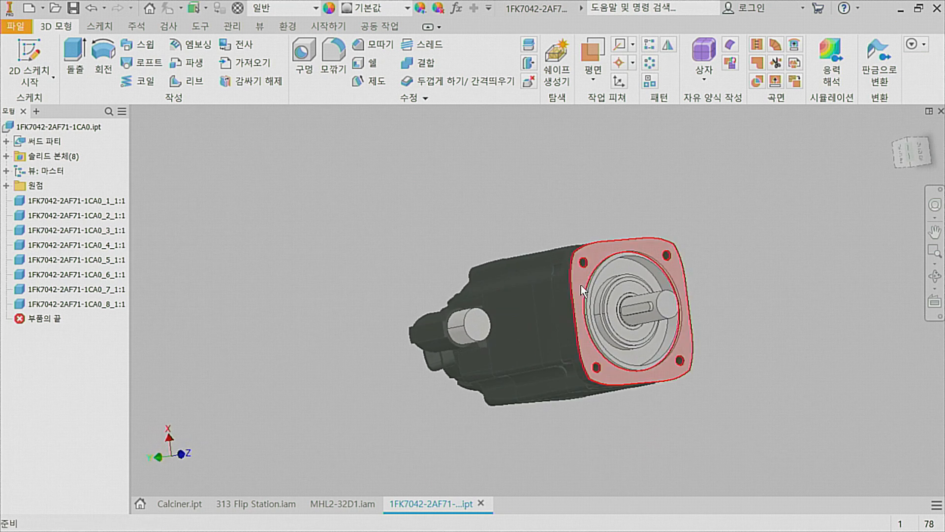
left_click(583, 285)
left_click(530, 316)
middle_click_drag(514, 289, 561, 264, "shift")
left_click(564, 266)
left_click(733, 235)
middle_click_drag(713, 244, 718, 281, "shift")
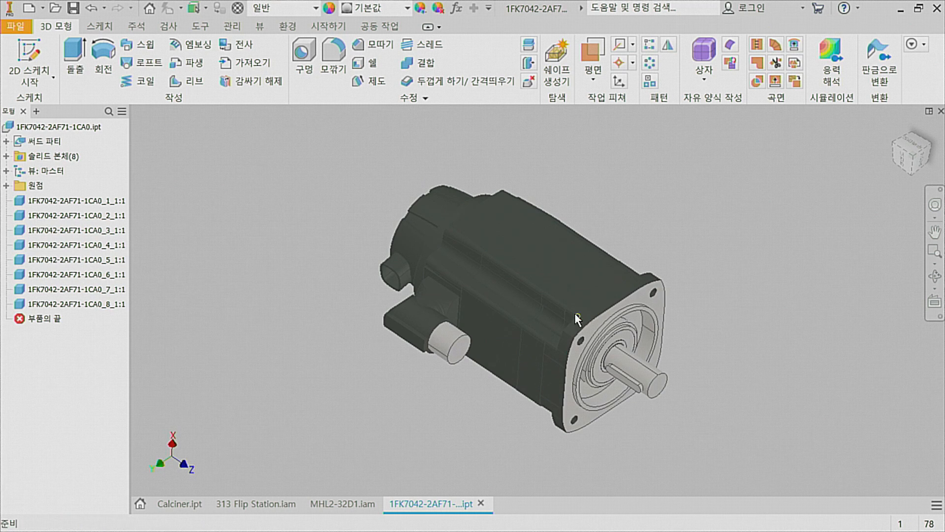
left_click(941, 111)
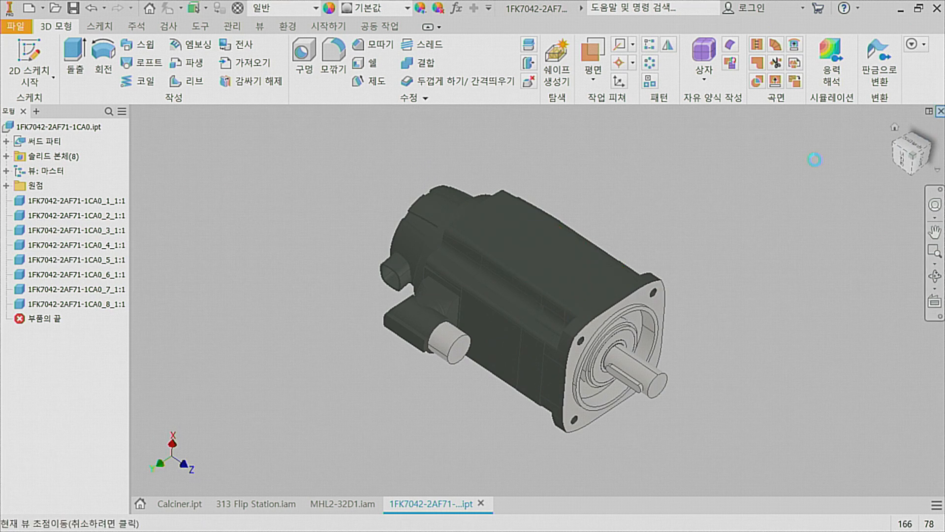
Open the robot assembly KR30-HA_KR60HA_KR30-3_KR60-3.iam from the workspace's 공용 folder.
left_click(55, 8)
left_click(318, 129)
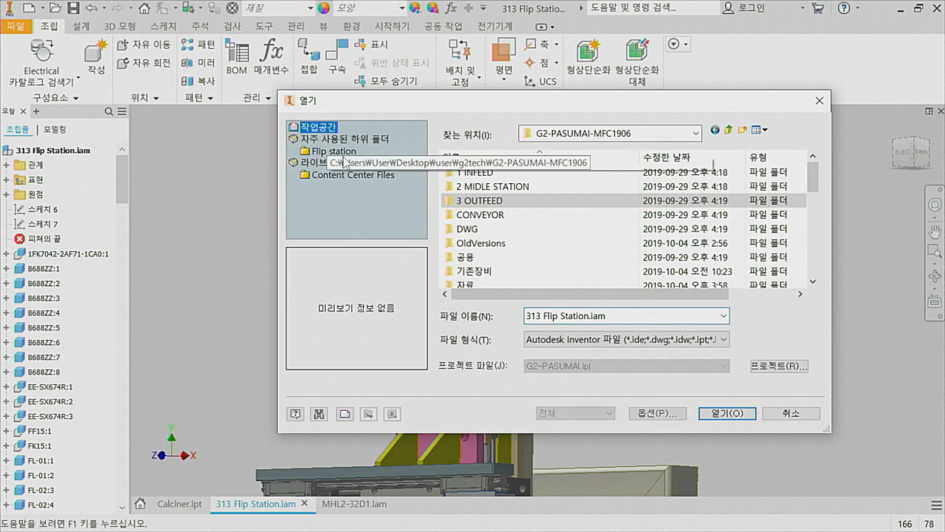
double_click(478, 258)
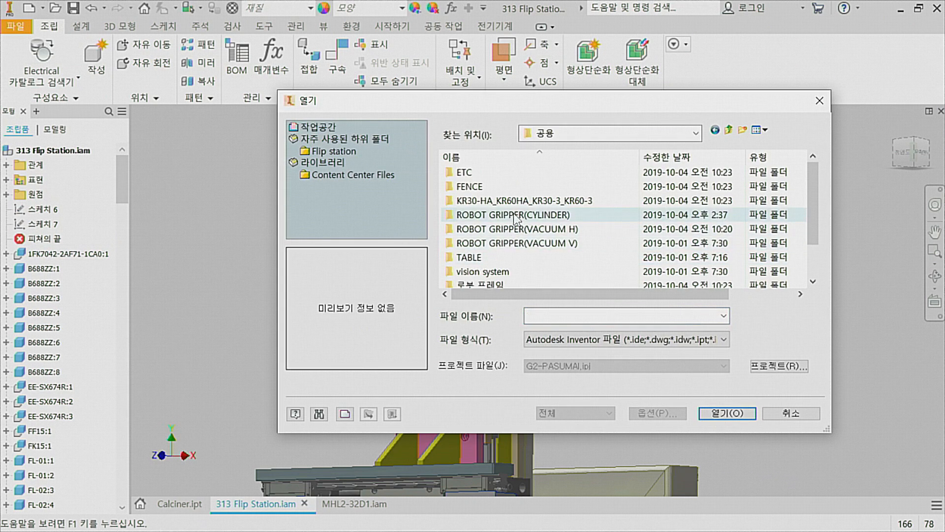
double_click(507, 201)
scroll(507, 251, "down", 2)
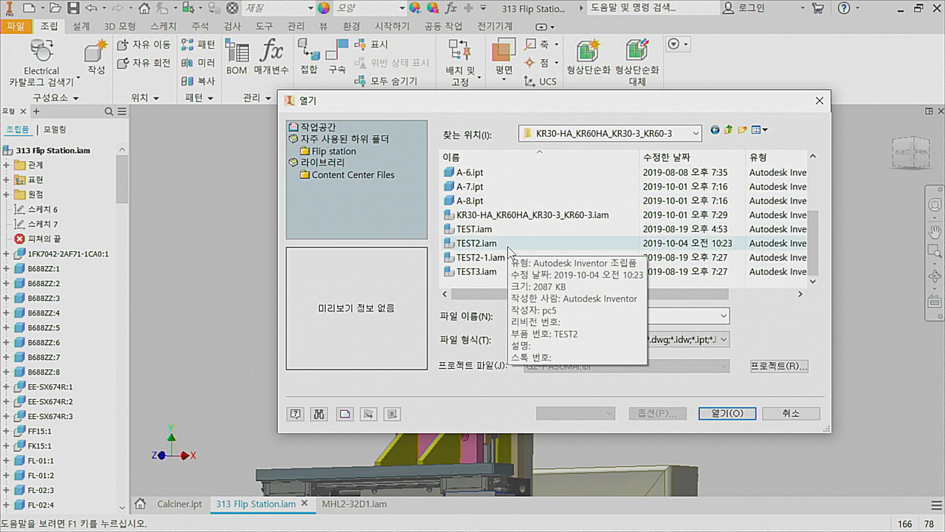
double_click(537, 216)
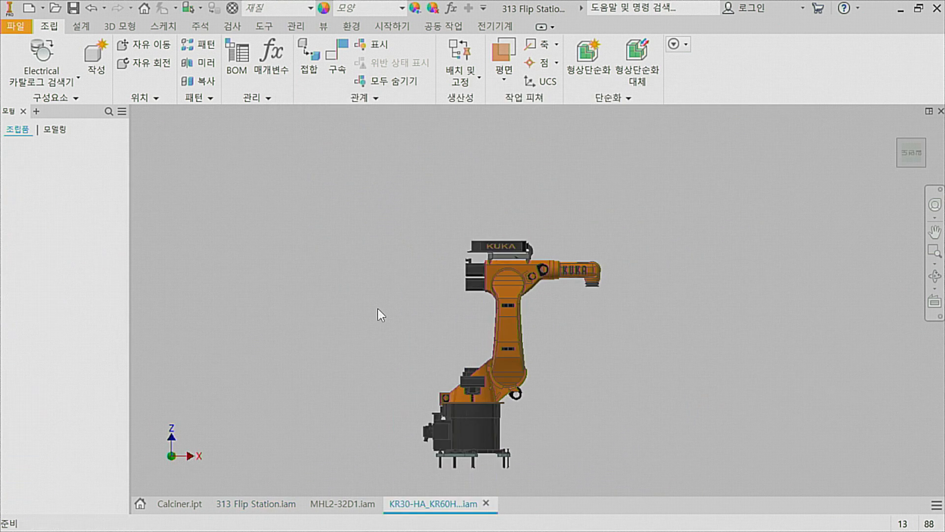
Examine the KUKA robot's base, lower arm, upper arm and wrist components from several sides.
middle_click_drag(434, 355, 428, 353, "shift")
middle_click_drag(427, 353, 419, 347)
scroll(501, 374, "down", 4)
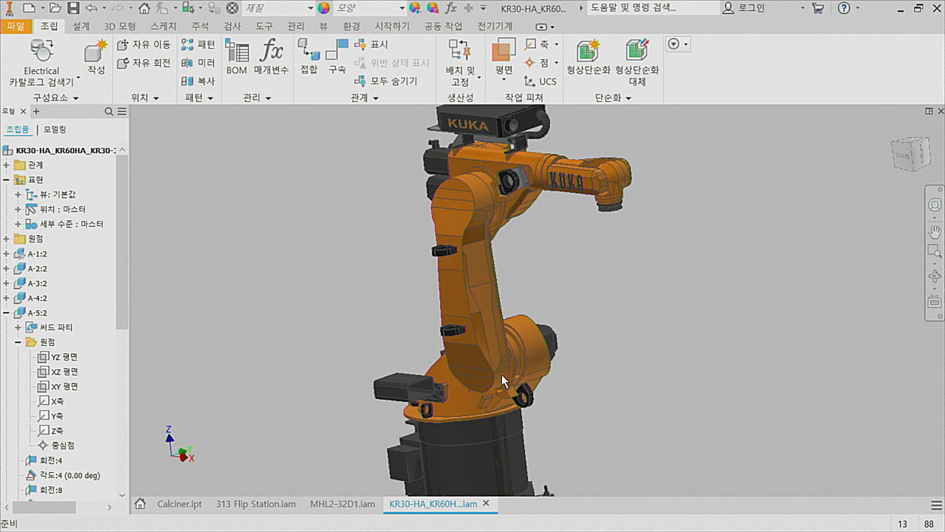
left_click(492, 334)
middle_click_drag(492, 335, 524, 355, "shift")
key("Escape")
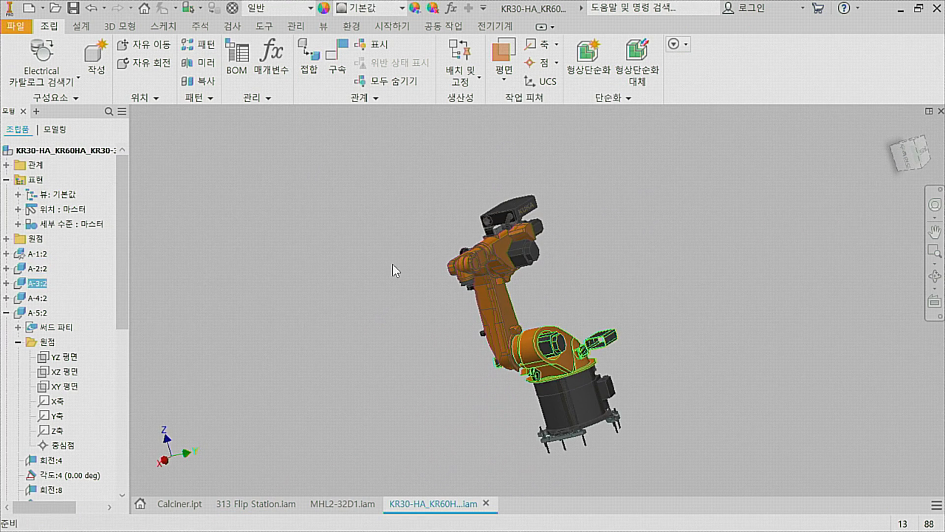
left_click(303, 25)
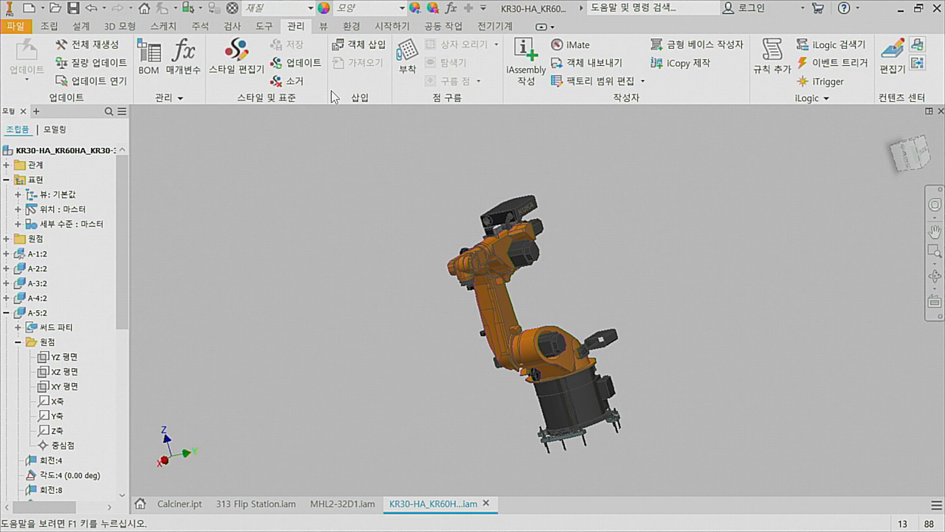
middle_click_drag(384, 176, 348, 171, "shift")
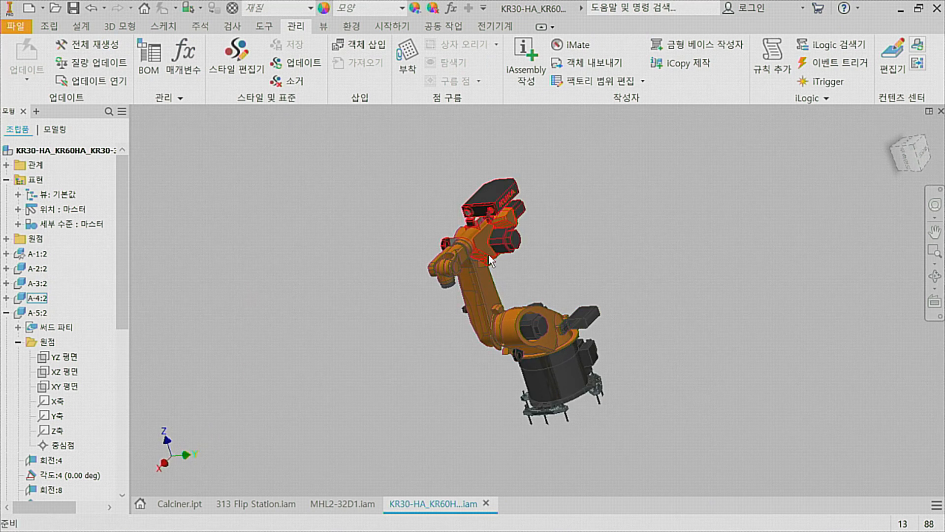
scroll(473, 265, "up", 3)
middle_click_drag(398, 312, 486, 329, "shift")
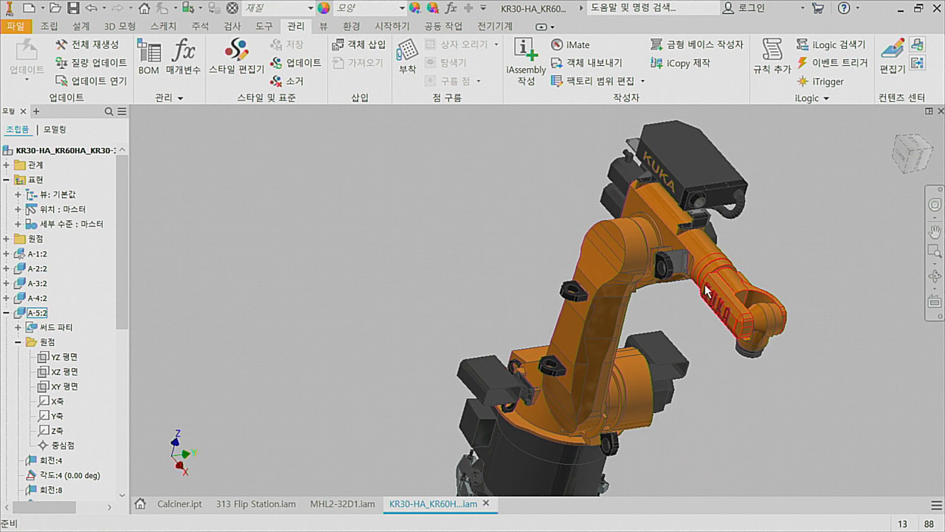
left_click(682, 243)
middle_click_drag(654, 354, 585, 356, "shift")
middle_click_drag(585, 356, 458, 342)
middle_click_drag(305, 272, 391, 309, "shift")
left_click(507, 330)
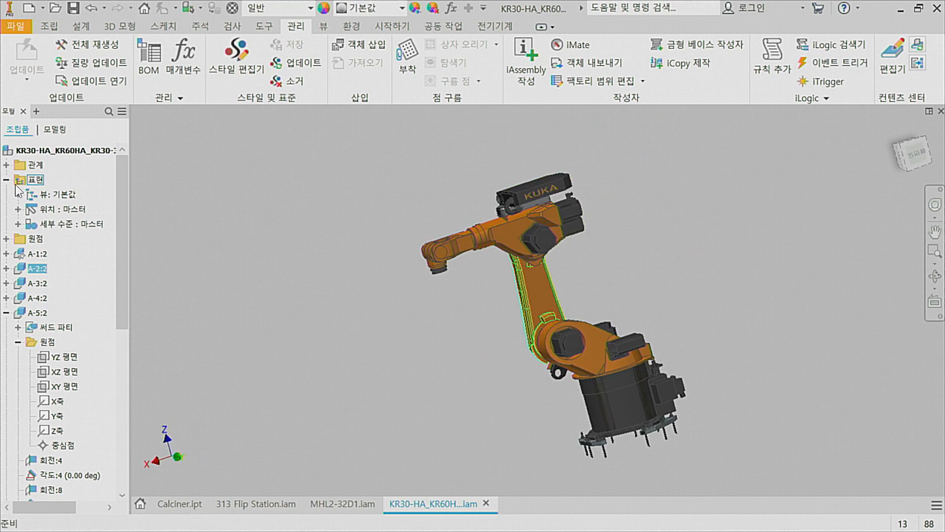
Suppress the robot's angle constraints 각도:1 through 각도:6 and move its arm freely.
left_click(5, 164)
left_click(75, 257)
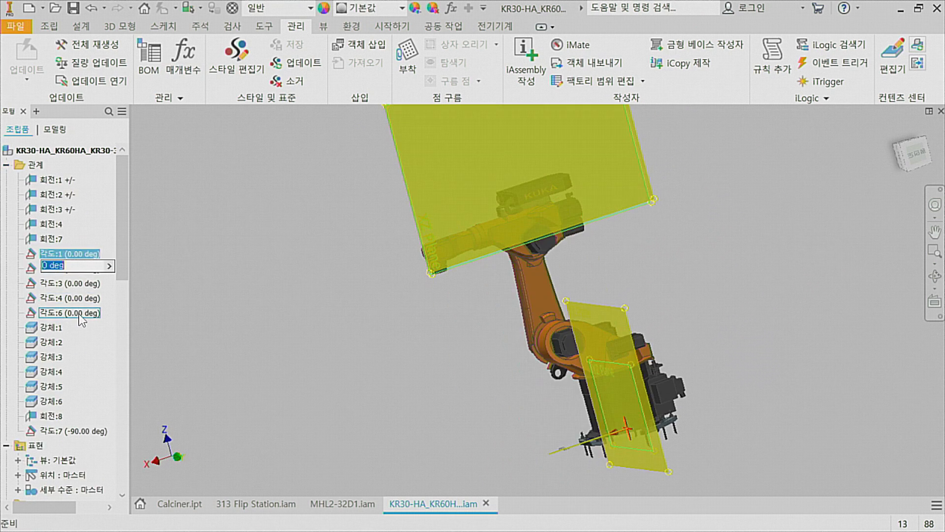
left_click(79, 316, "shift")
right_click(78, 317)
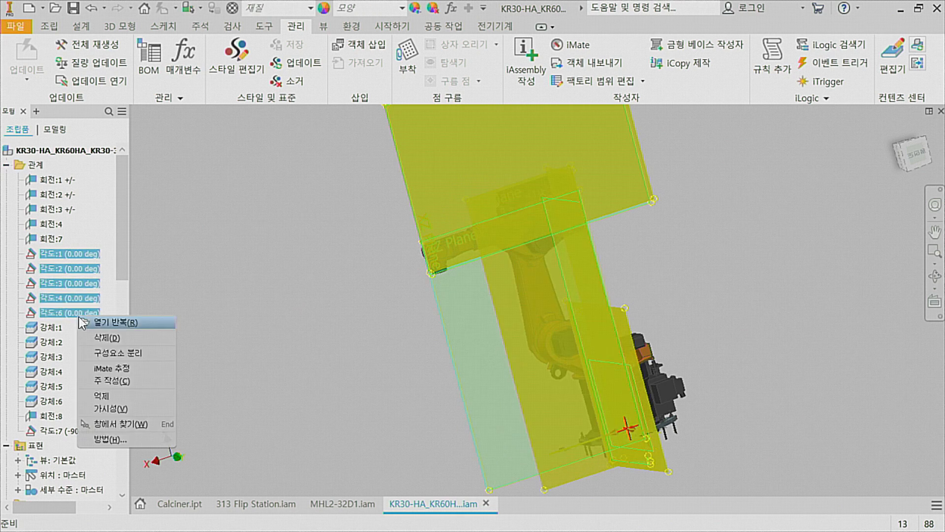
left_click(132, 398)
mouse_move(526, 289)
left_mouse_down()
mouse_move(498, 335)
mouse_move(504, 358)
mouse_move(523, 290)
left_mouse_up()
left_click_drag(468, 312, 421, 273)
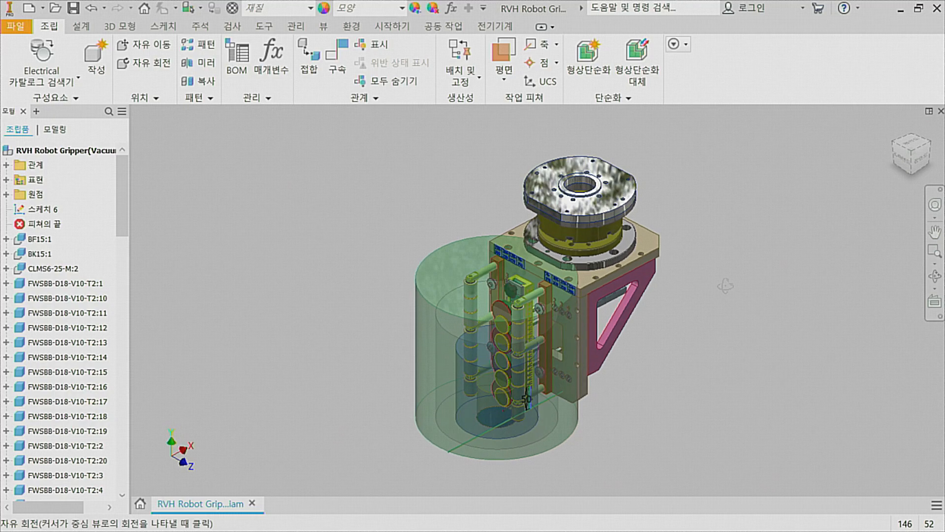
View the vacuum robot gripper from the side and open its beige mounting plate RGVH-04.ipt in its own window.
middle_click_drag(633, 351, 523, 342, "shift")
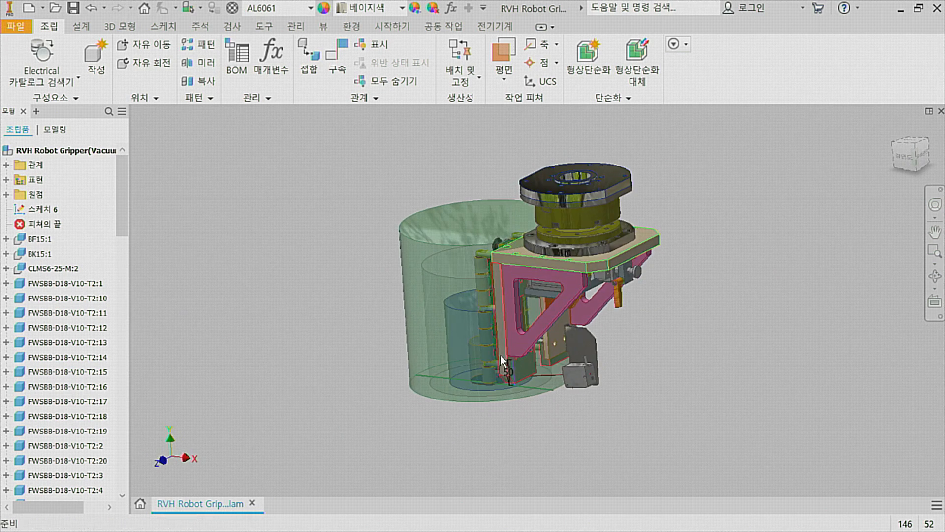
right_click(616, 258)
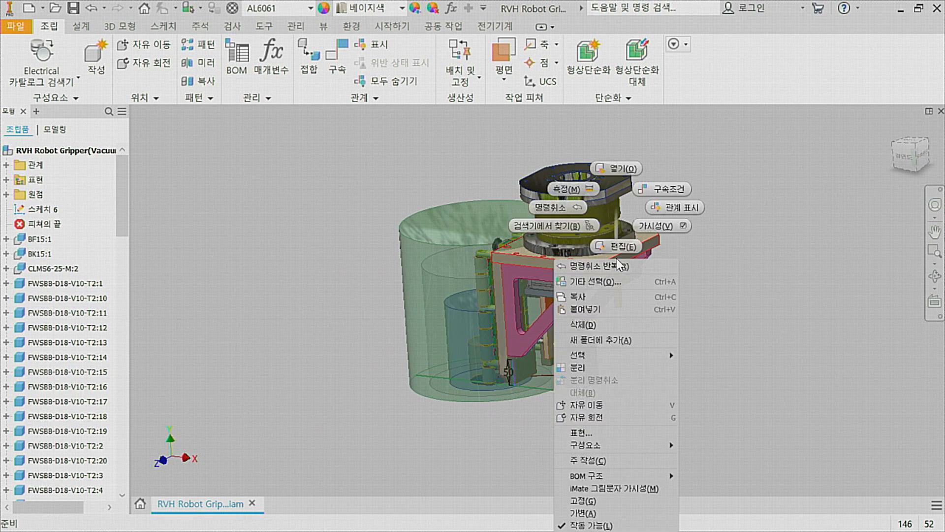
left_click(619, 173)
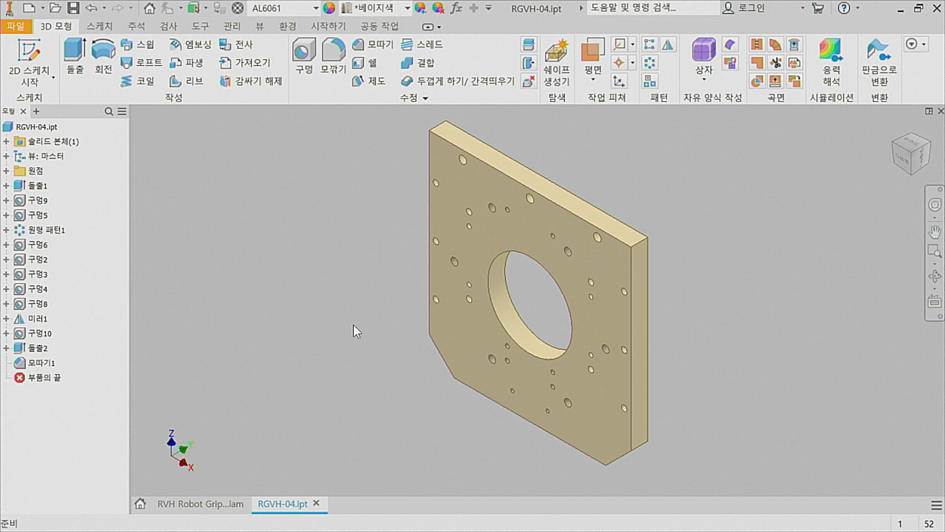
Examine the hole layout of plate RGVH-04 from its counterbored side and face-on, ending in an isometric view.
middle_click_drag(354, 325, 600, 317, "shift")
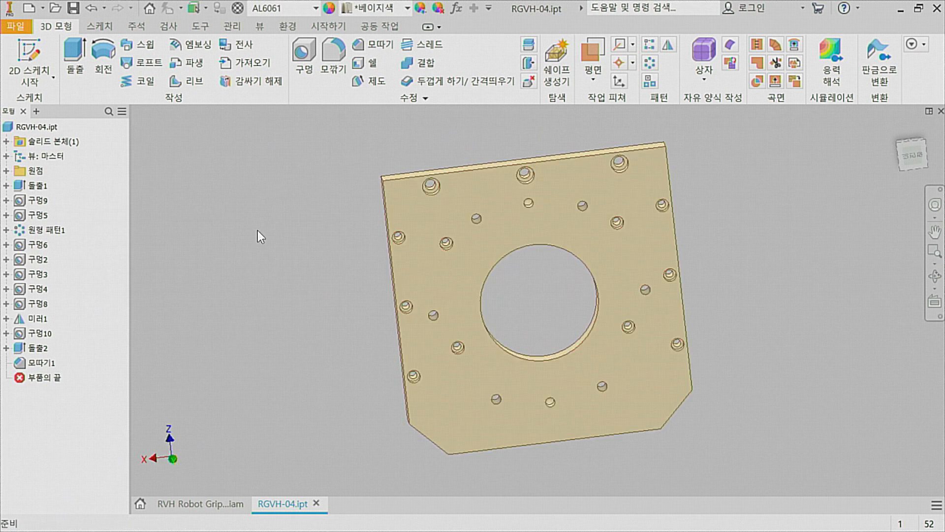
middle_click_drag(276, 230, 294, 249, "shift")
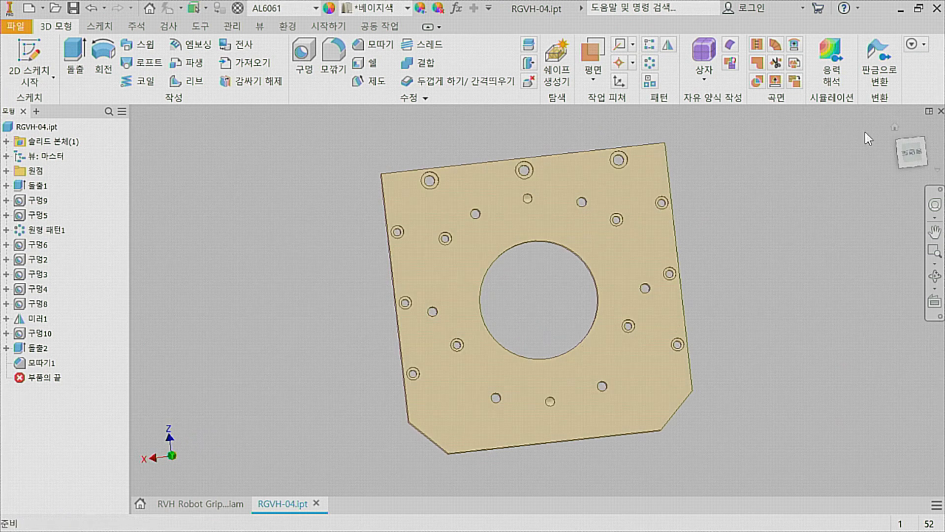
left_click(909, 155)
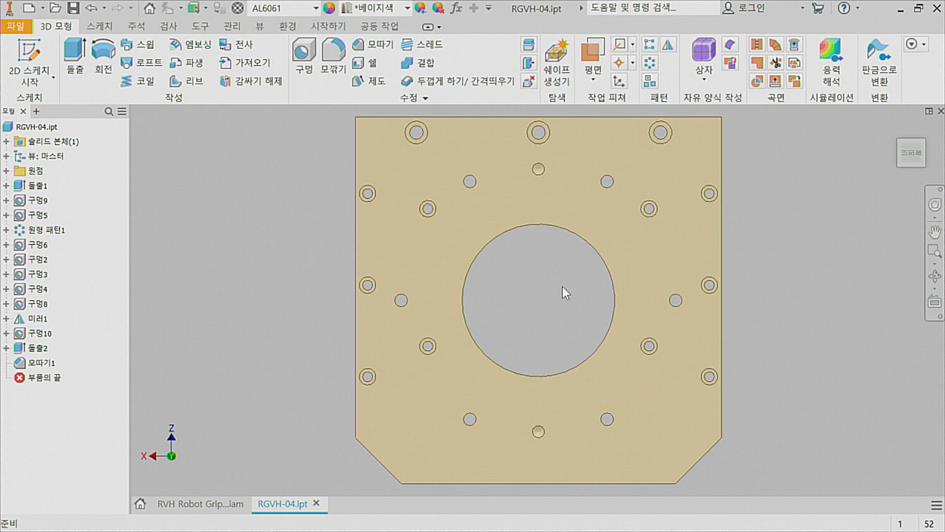
middle_click_drag(558, 298, 556, 300)
left_click(924, 140)
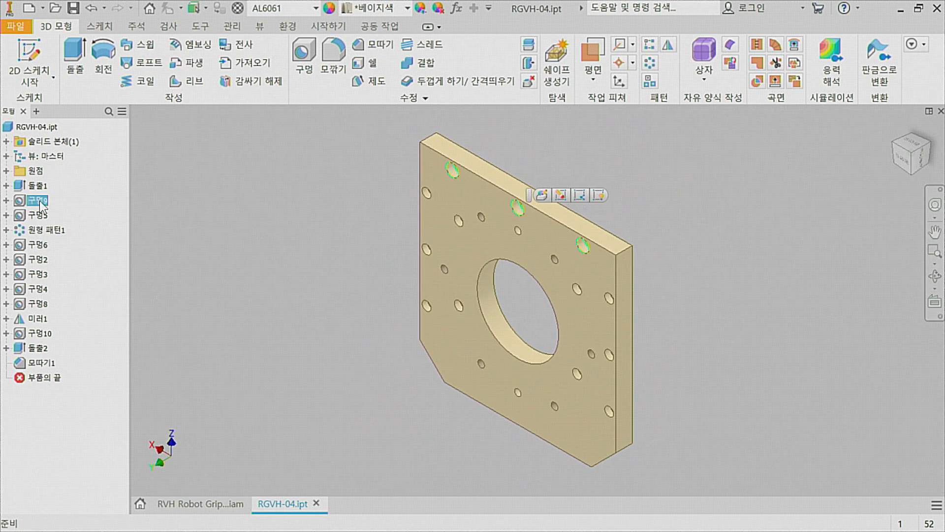
Examine plate RGVH-04's features 돌출1 and 구멍9 and the sketches each one is built on.
left_click(42, 186)
left_click(6, 186)
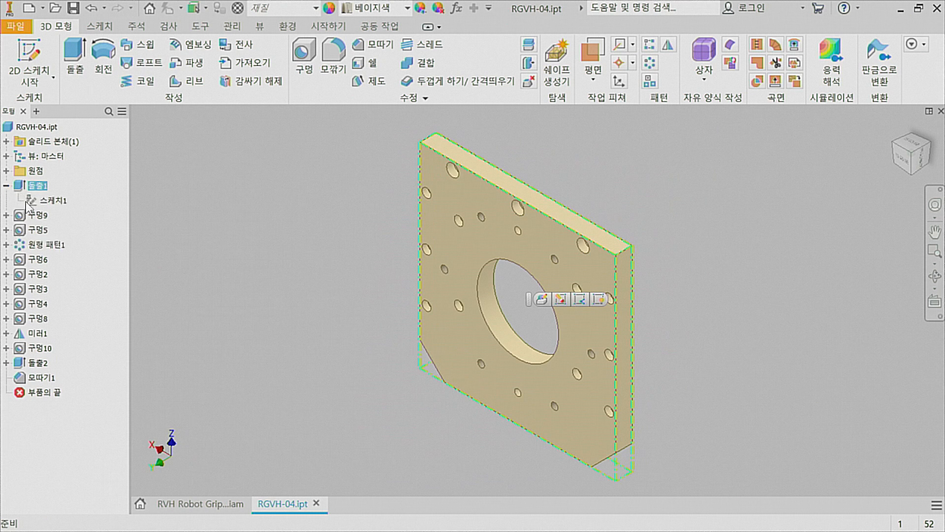
left_click(37, 215)
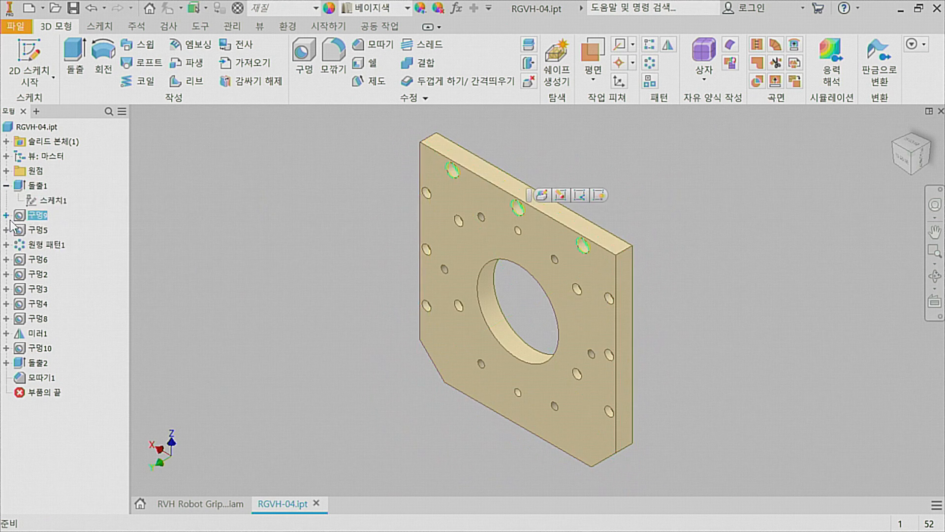
left_click(5, 215)
left_click(47, 230)
left_click(214, 248)
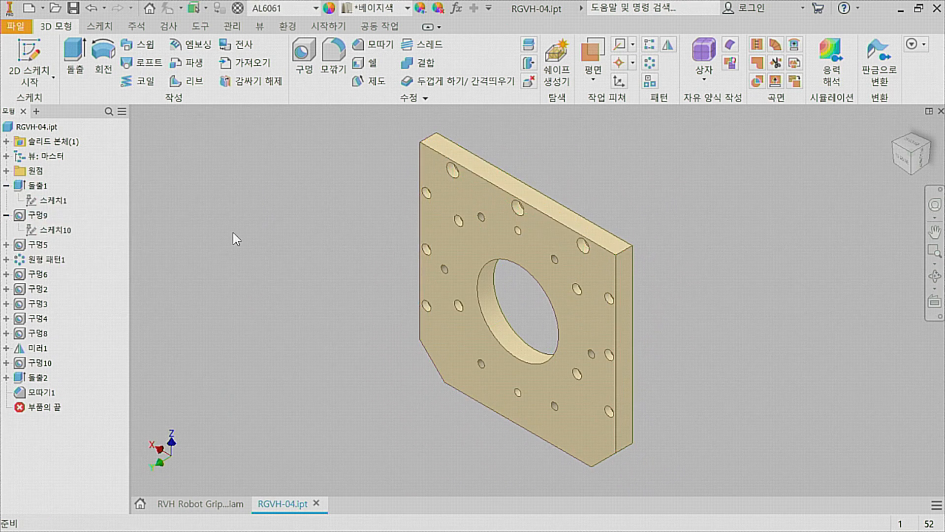
left_click(6, 186)
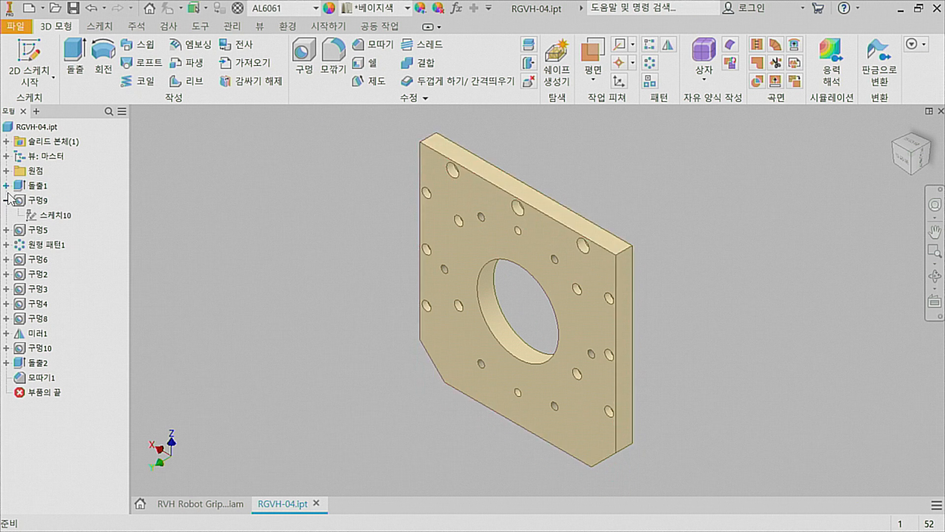
left_click(6, 201)
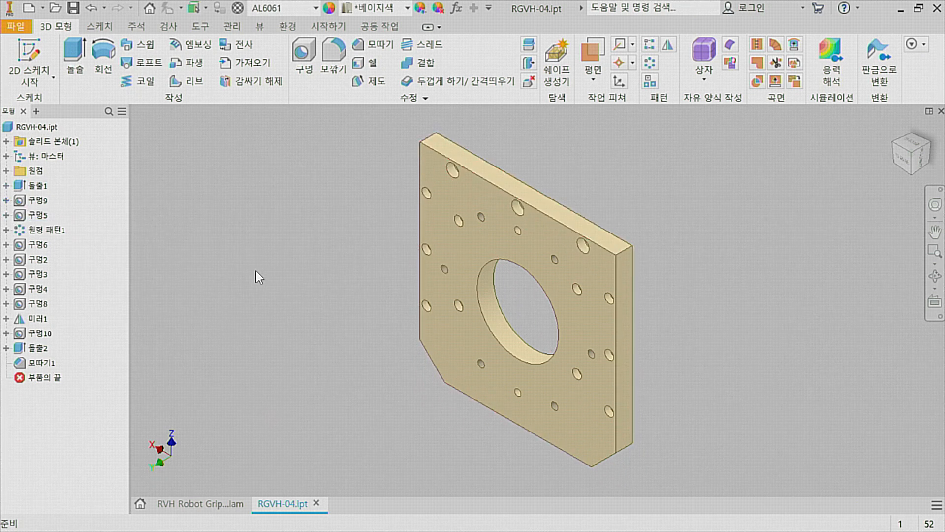
middle_click_drag(270, 296, 292, 262, "shift")
Return to the RVH Robot Gripper assembly and examine the pink triangular bracket and the upright plate beside it.
left_click(223, 504)
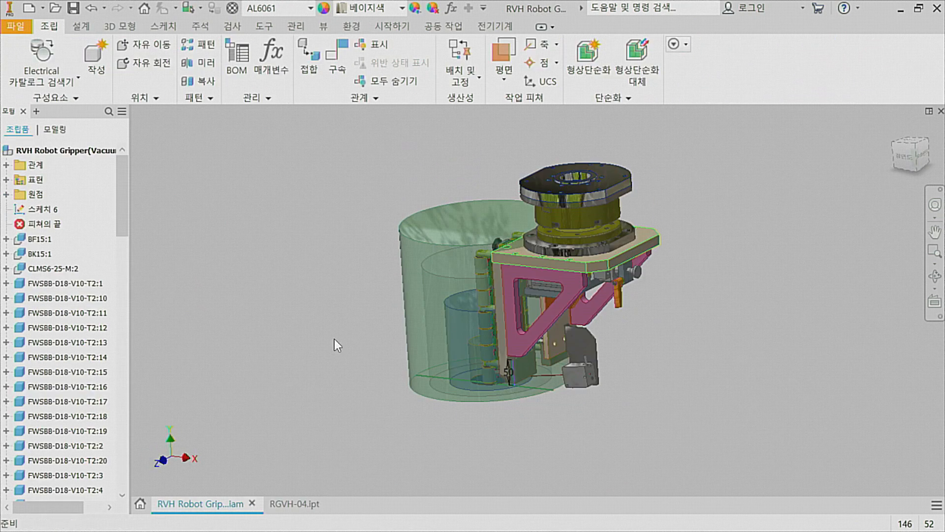
middle_click_drag(544, 317, 618, 311, "shift")
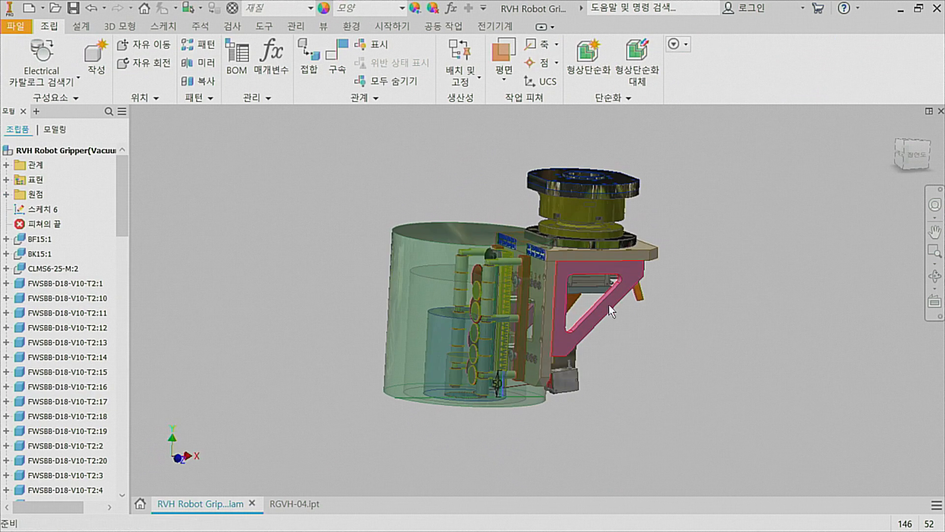
scroll(571, 276, "up", 4)
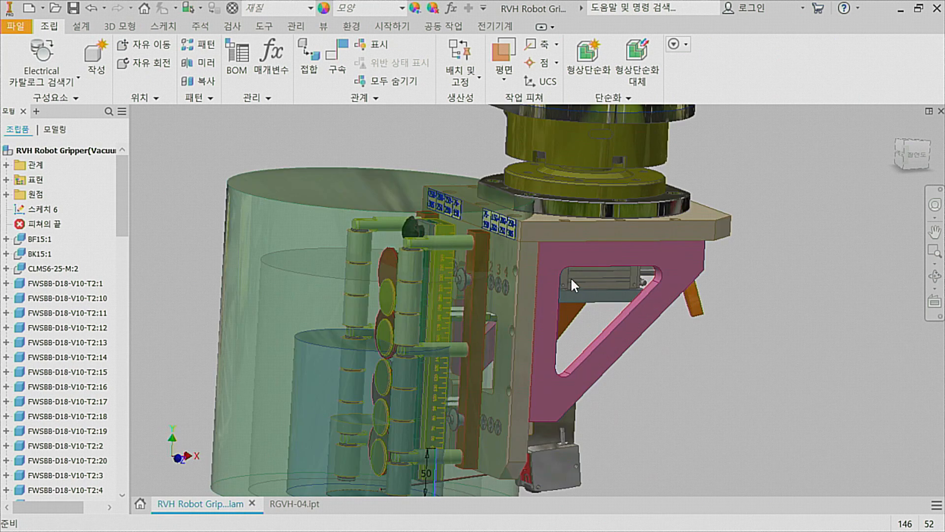
left_click(526, 274)
middle_click_drag(686, 338, 629, 342, "shift")
scroll(628, 343, "down", 3)
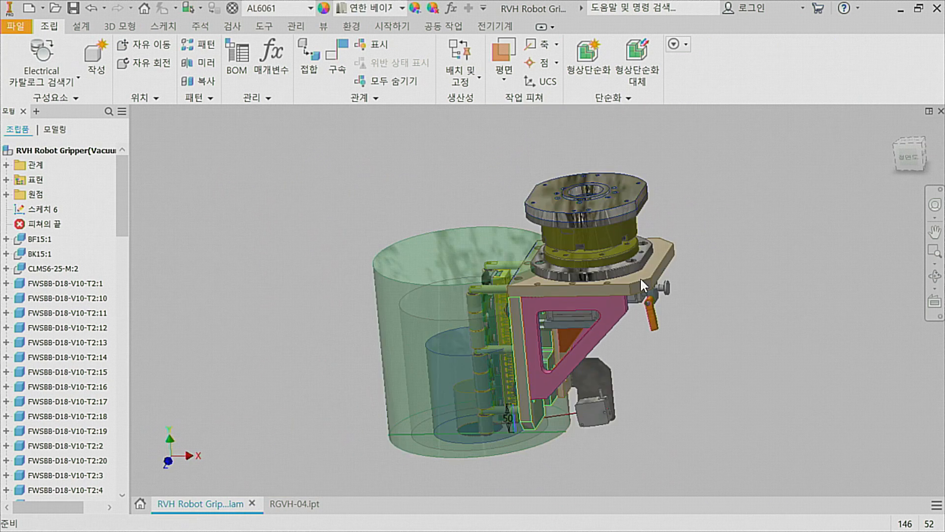
Examine how the beige mounting plate sits between the pink bracket and the round flange unit.
left_click(661, 273)
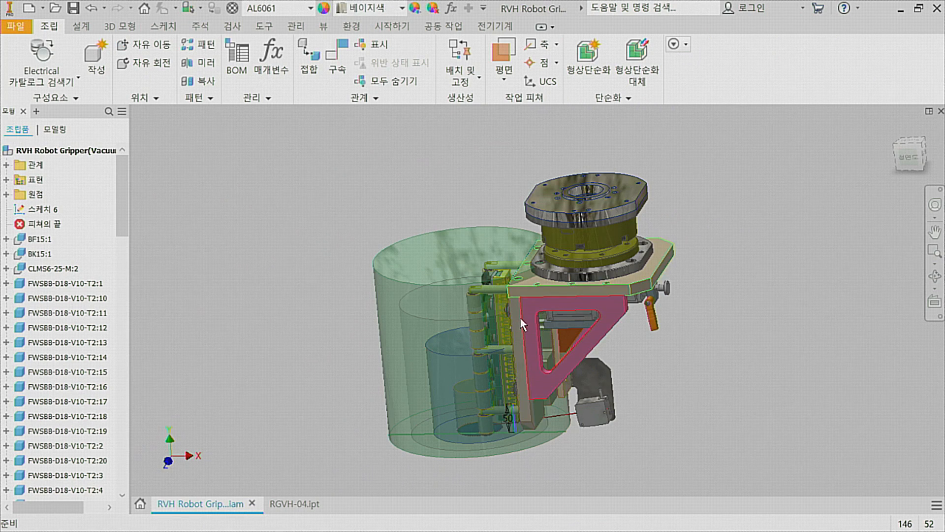
left_click(605, 321, "ctrl")
middle_click_drag(660, 369, 695, 364, "shift")
left_click(702, 363)
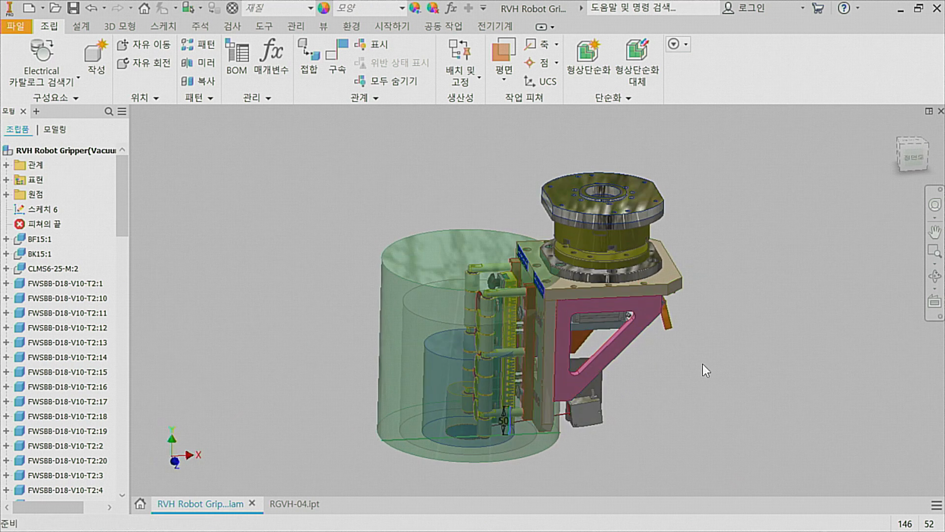
left_click(663, 294)
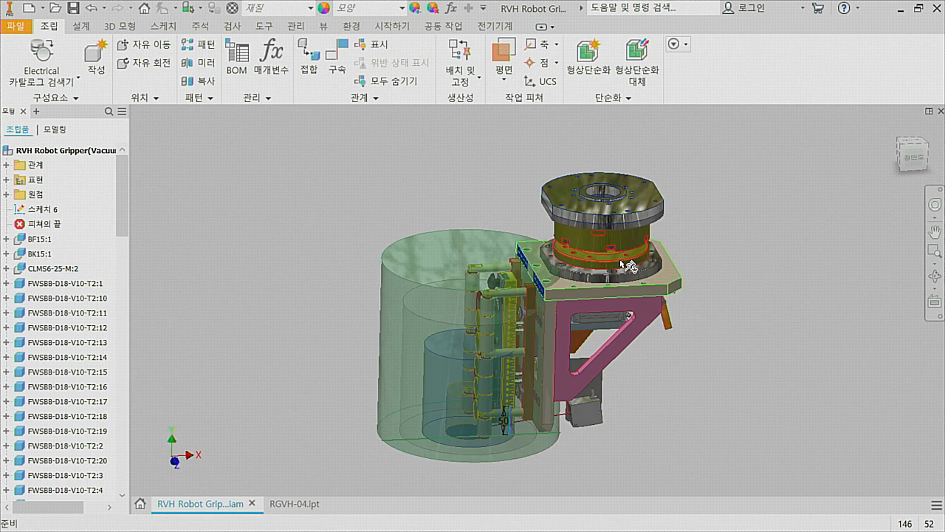
middle_click_drag(667, 394, 656, 384, "shift")
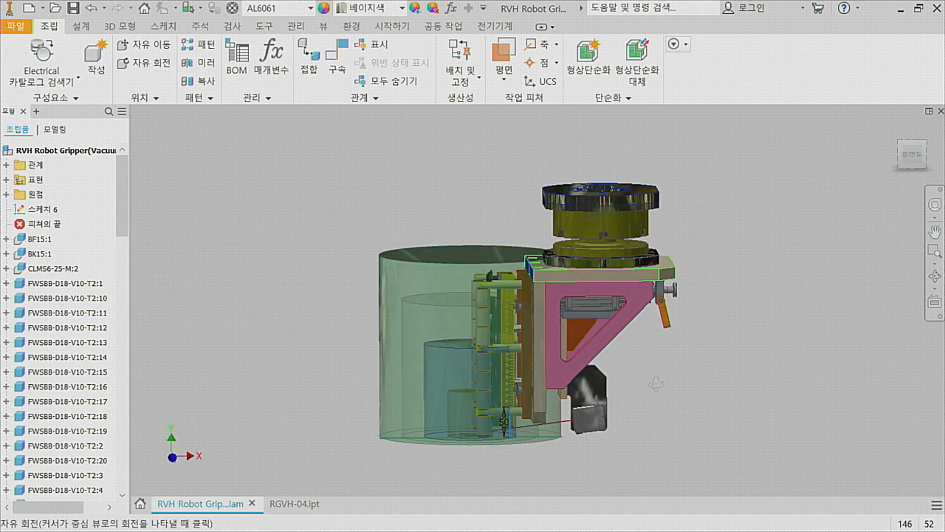
Return to RGVH-04.ipt and roll the part history back to just after 구멍6, then forward to just after 구멍4.
left_click(303, 505)
middle_click_drag(433, 376, 414, 313, "shift")
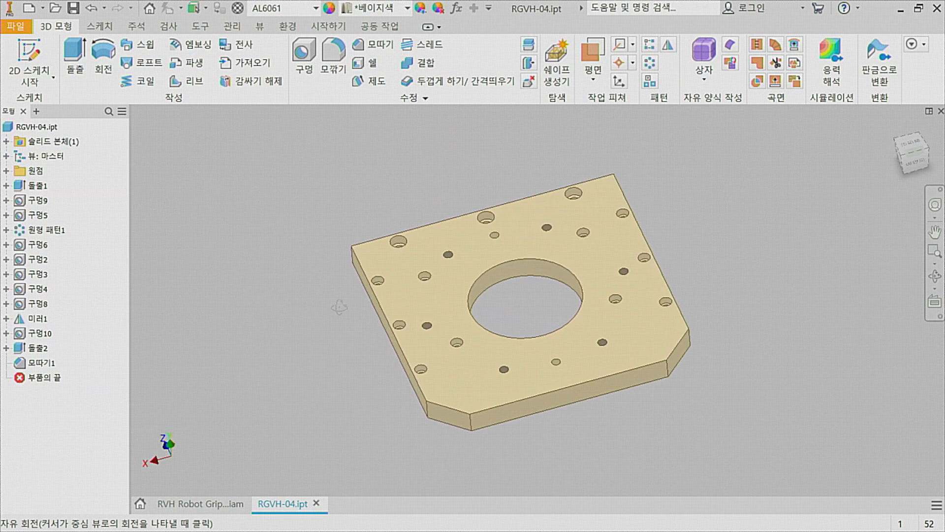
middle_click_drag(339, 307, 347, 310, "shift")
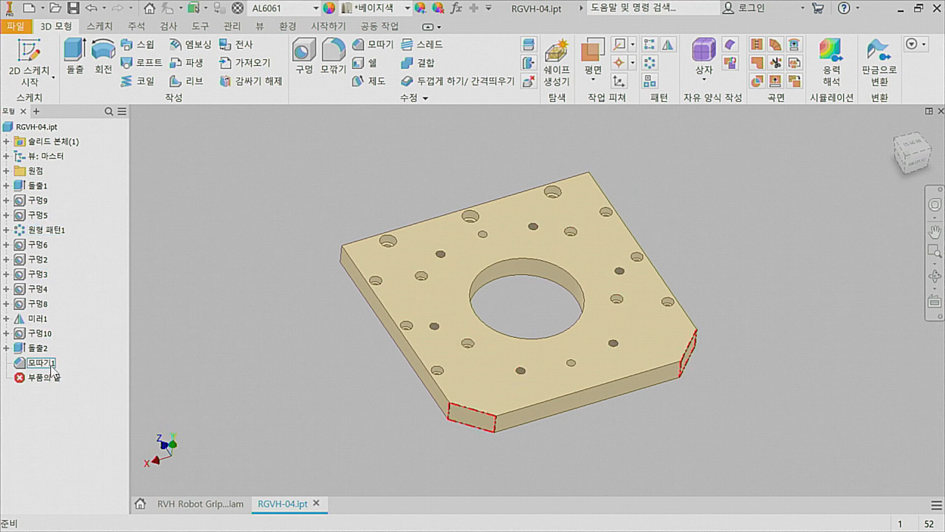
mouse_move(43, 380)
left_mouse_down()
mouse_move(43, 199)
mouse_move(46, 262)
left_mouse_up()
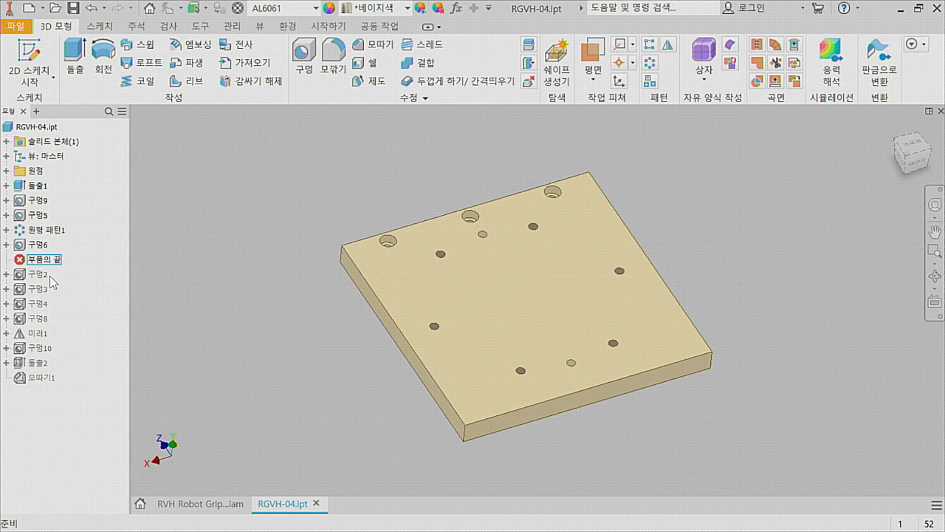
left_click_drag(54, 263, 39, 302)
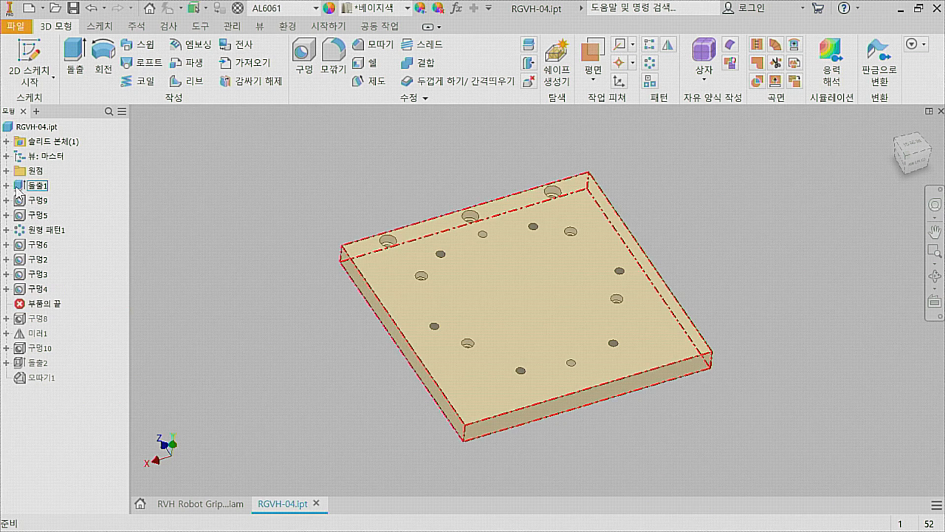
Edit 스케치10 of 구멍9, place the 160 dimension farther below the hole centreline, and finish the sketch.
left_click(23, 189)
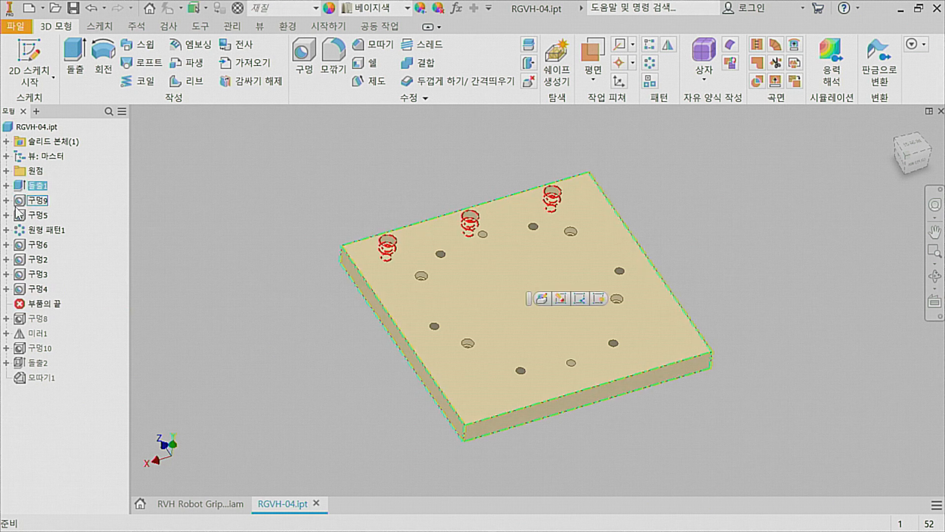
left_click(6, 200)
double_click(49, 215)
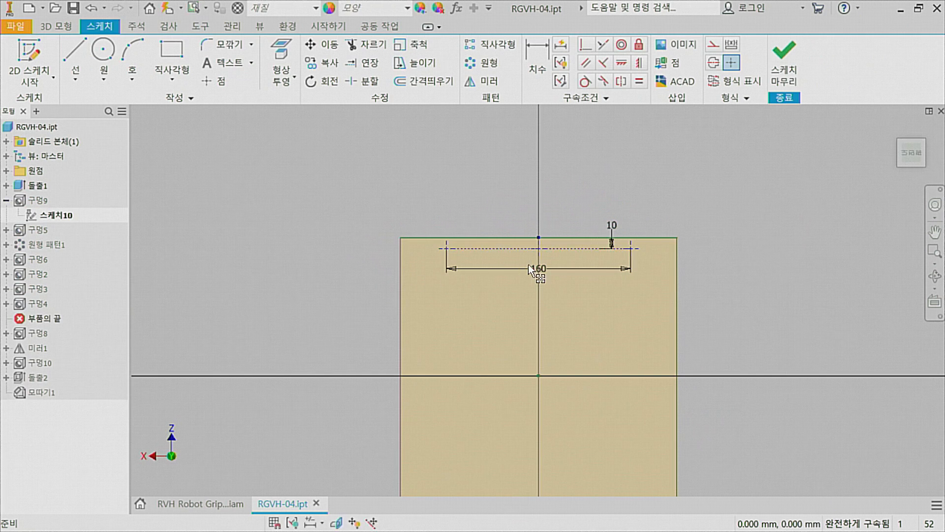
left_click_drag(540, 270, 528, 288)
scroll(527, 292, "up", 3)
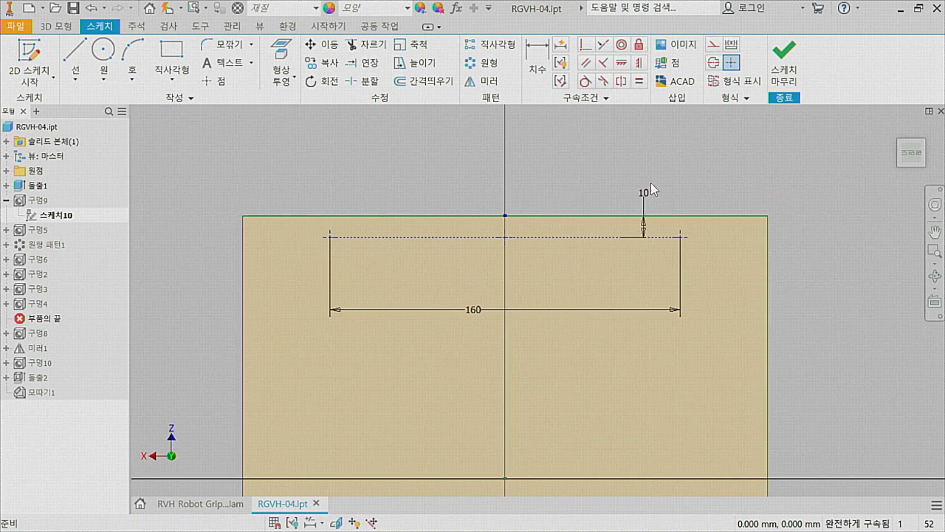
left_click(784, 58)
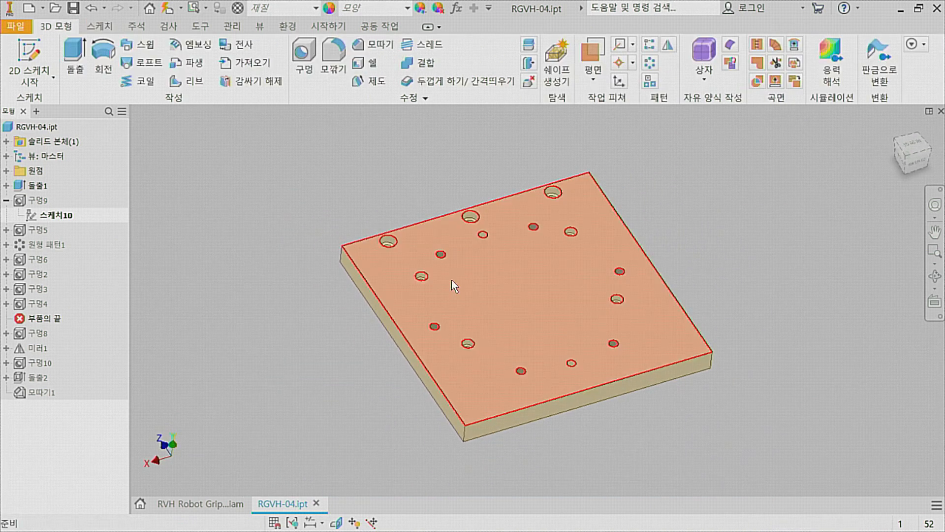
Move the end-of-part marker below 모따기1 to restore all features of plate RGVH-04.
left_click_drag(35, 391, 35, 394)
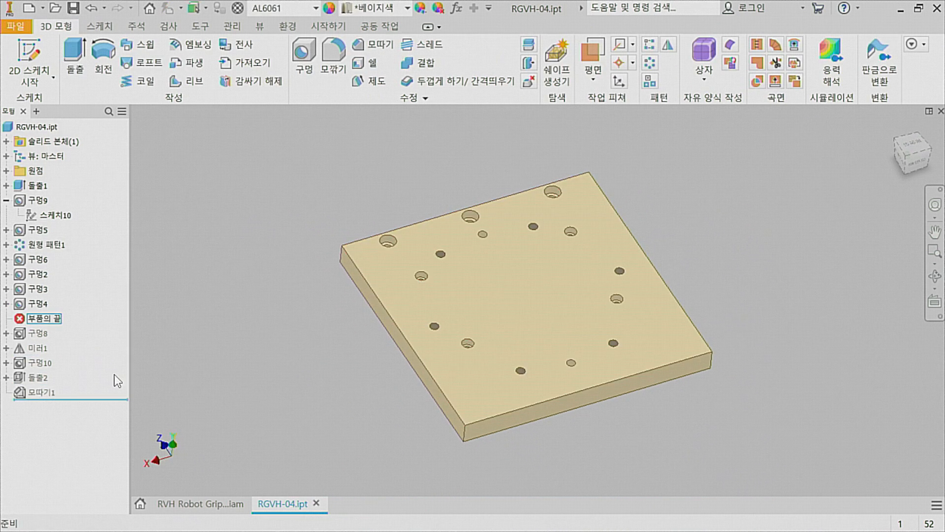
scroll(304, 336, "up", 2)
middle_click_drag(336, 345, 252, 367, "shift")
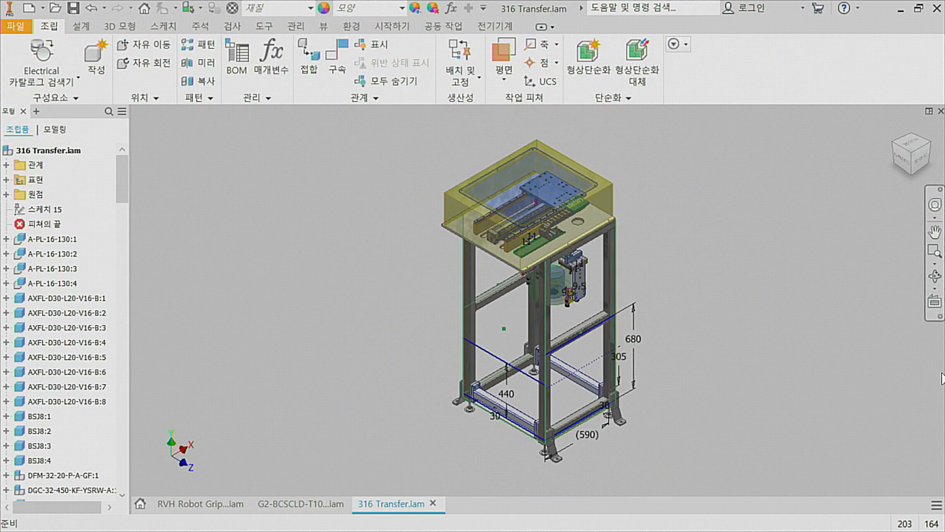
Examine the 316 Transfer assembly's support frame and top plate from below and close up.
middle_click_drag(810, 323, 798, 332)
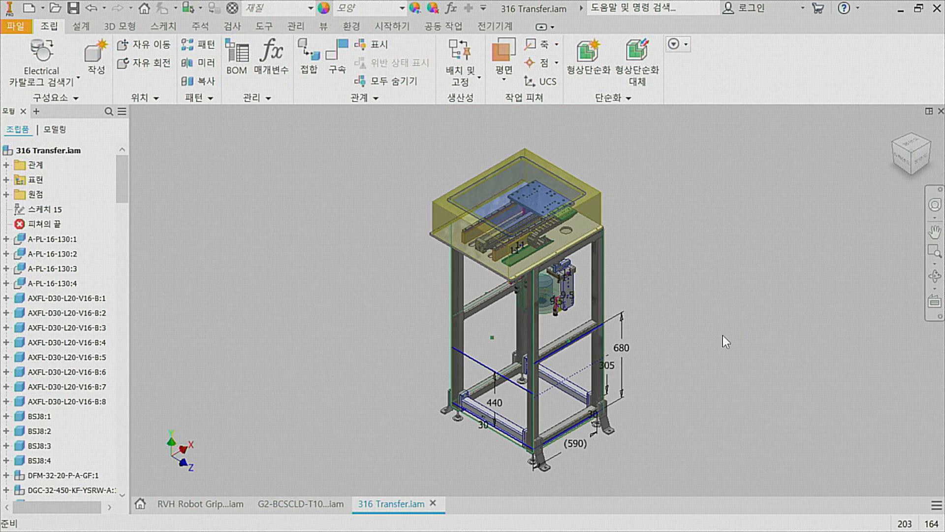
left_click(527, 309)
middle_click_drag(527, 309, 499, 284, "shift")
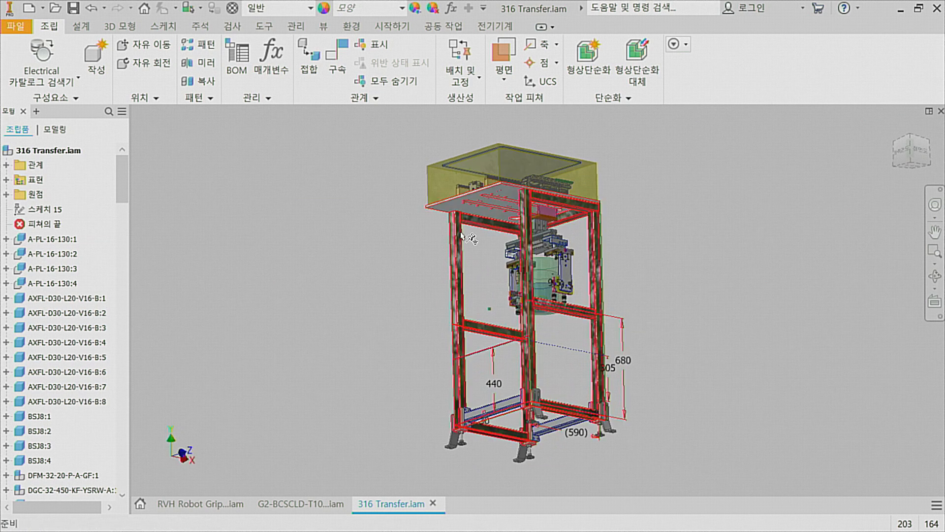
scroll(463, 236, "up", 3)
middle_click_drag(450, 237, 449, 249)
middle_click_drag(336, 297, 358, 298)
scroll(344, 282, "up", 2)
scroll(344, 282, "down", 3)
Open the frame subassembly TRAN-01.iam and its base part TR-22.ipt, each in its own window.
right_click(422, 262)
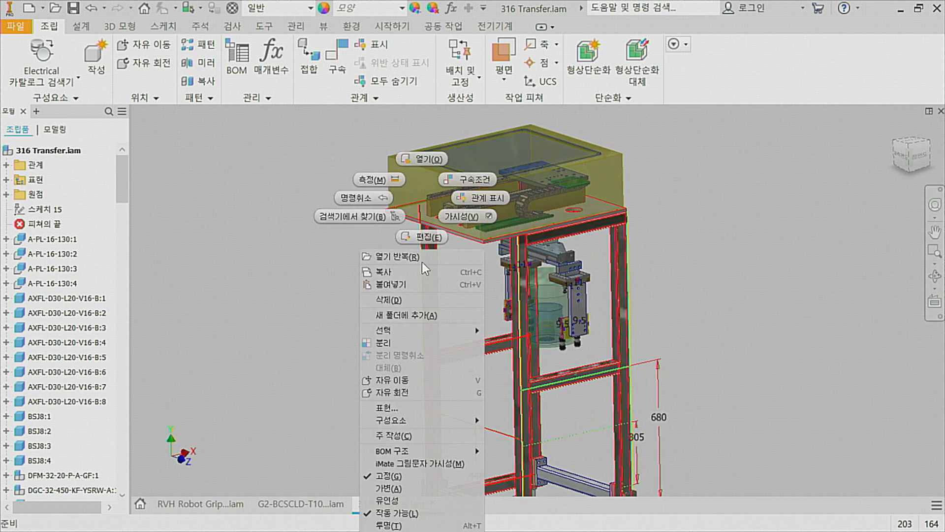
left_click(430, 162)
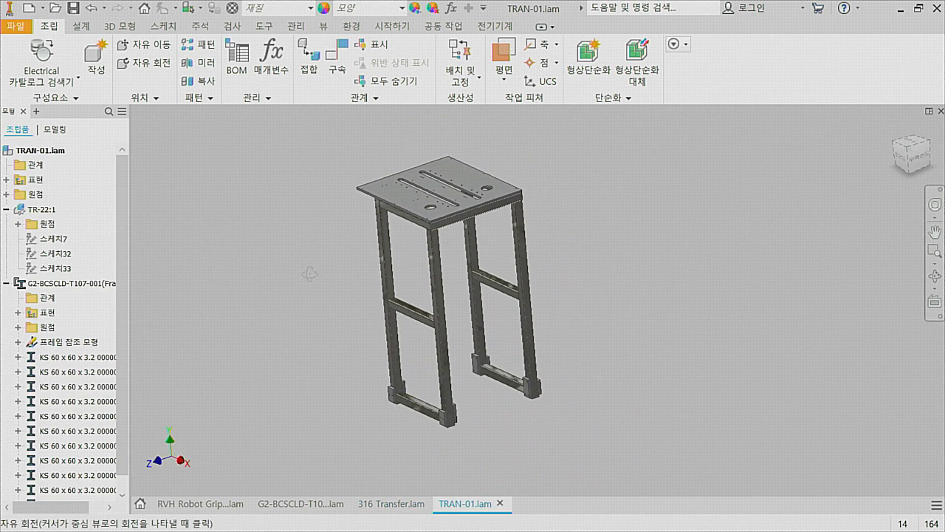
right_click(399, 179)
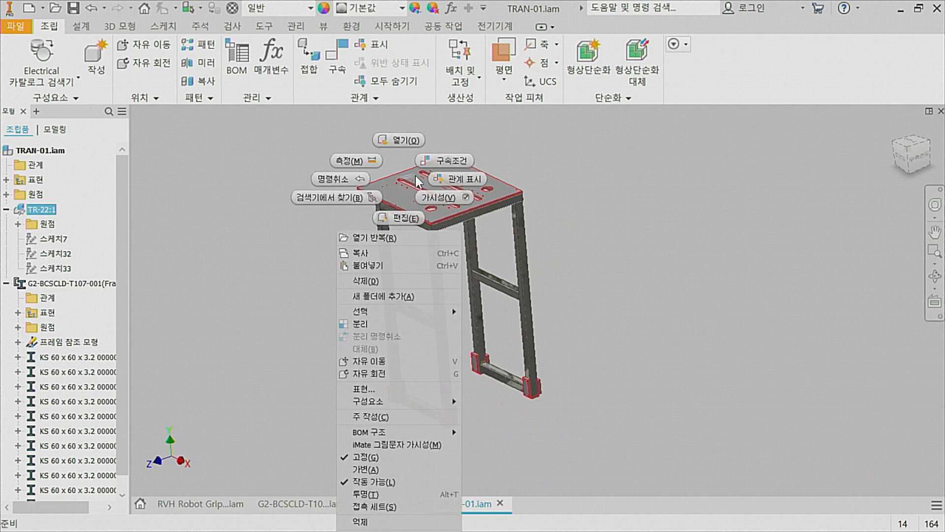
left_click(400, 141)
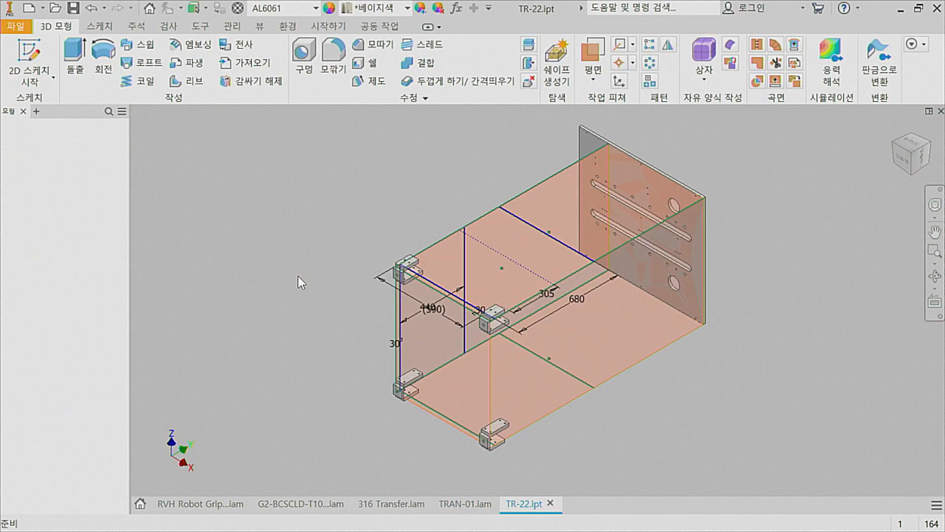
Examine TR-22's orange layout surfaces, frame sketch lines, corner brackets and slotted top plate from several sides, and close the part.
middle_click_drag(430, 273, 455, 291, "shift")
left_click(38, 245)
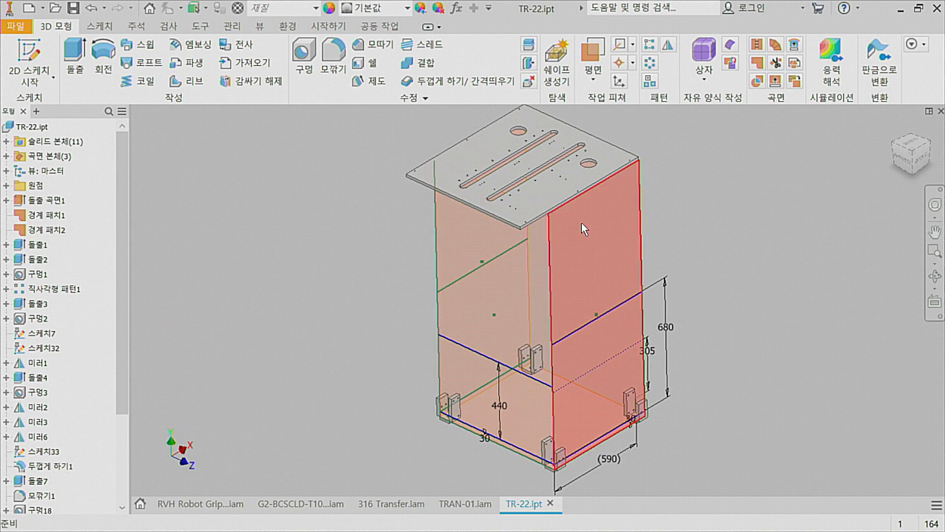
scroll(584, 226, "up", 5)
scroll(588, 234, "down", 3)
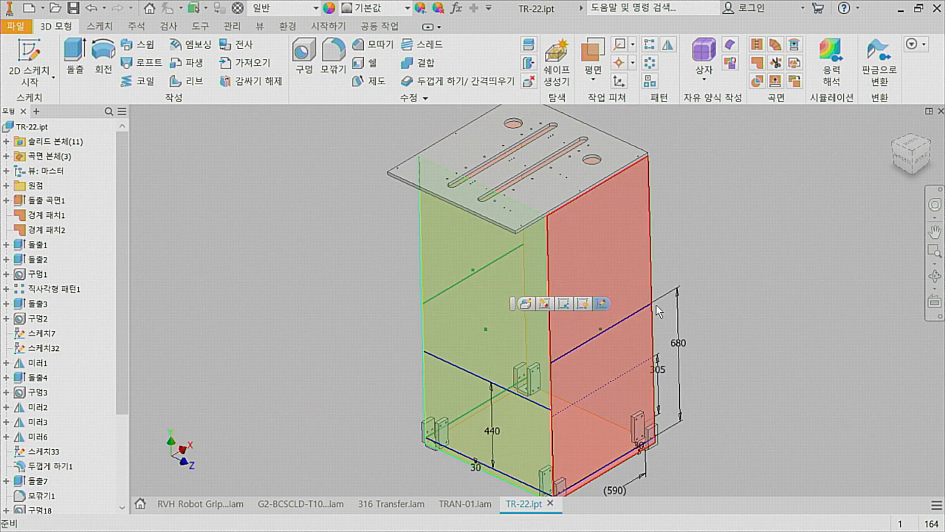
middle_click_drag(729, 343, 365, 287, "shift")
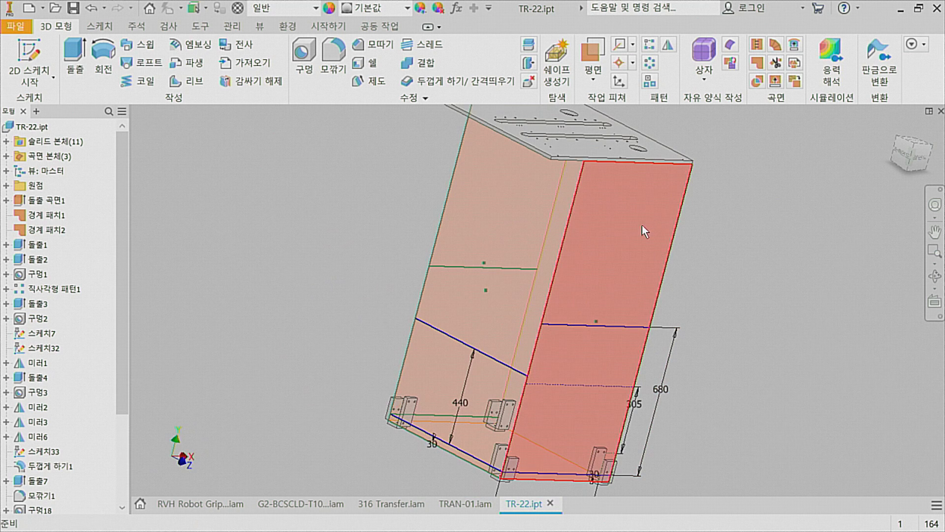
left_click(940, 112)
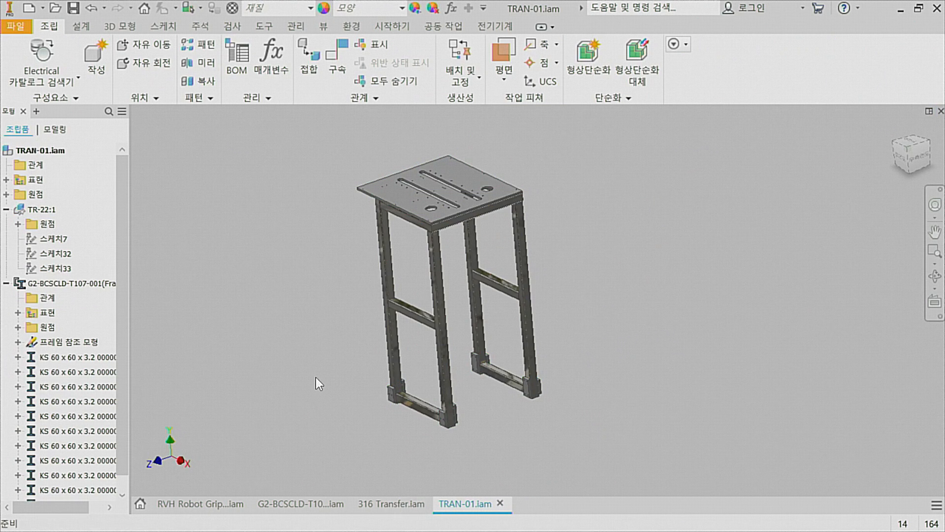
Look back at the RVH Robot Gripper assembly and return to 316 Transfer.iam, selecting its top-level assembly entry.
left_click(290, 507)
left_click(240, 505)
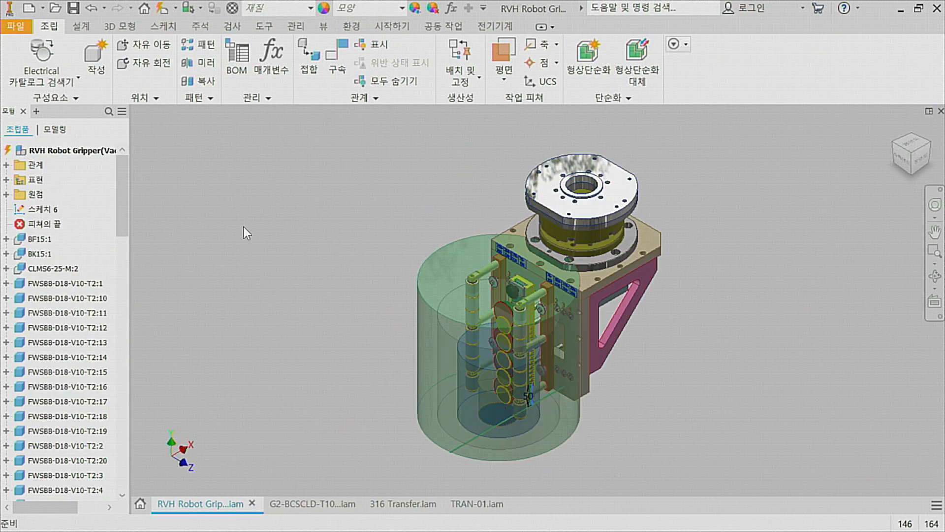
left_click(403, 504)
double_click(53, 150)
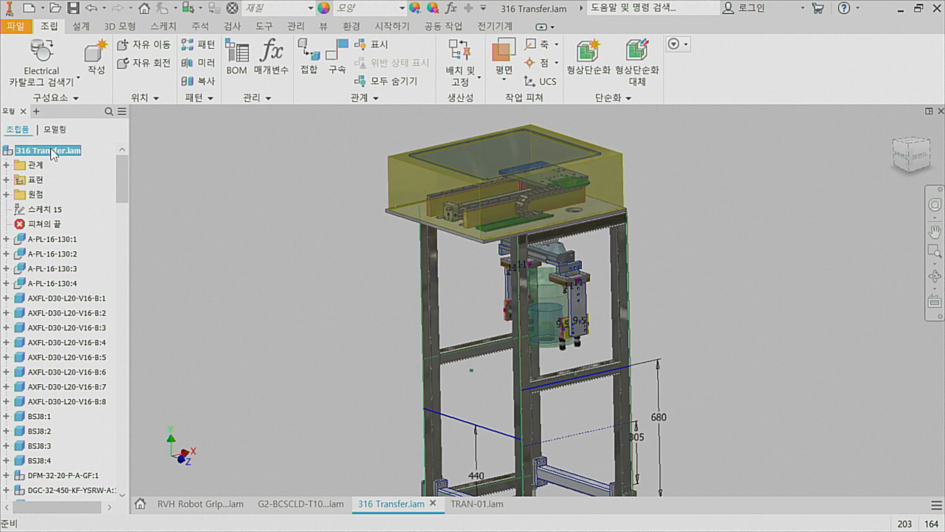
Open the 316 Transfer assembly's drawing, 316 Transfer.idw, and activate Sheet:1 with the frame and top plate views.
right_click(51, 150)
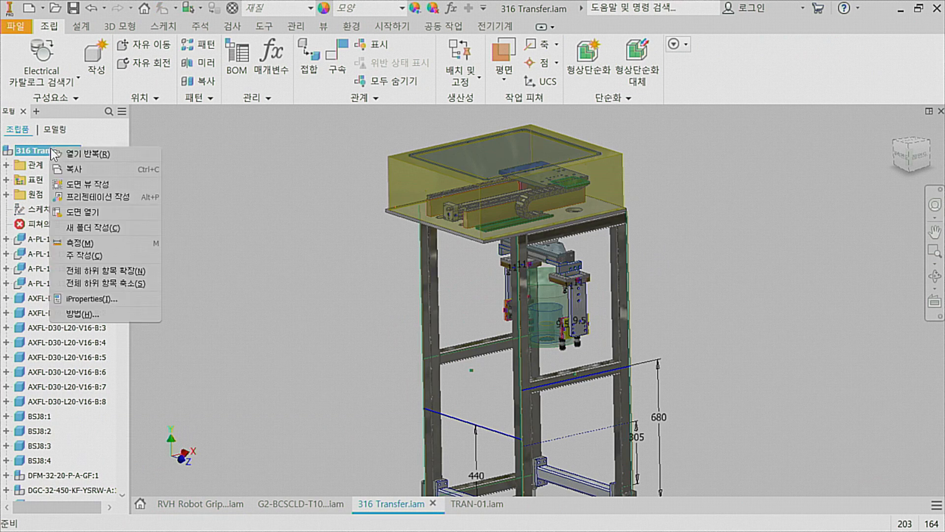
left_click(98, 211)
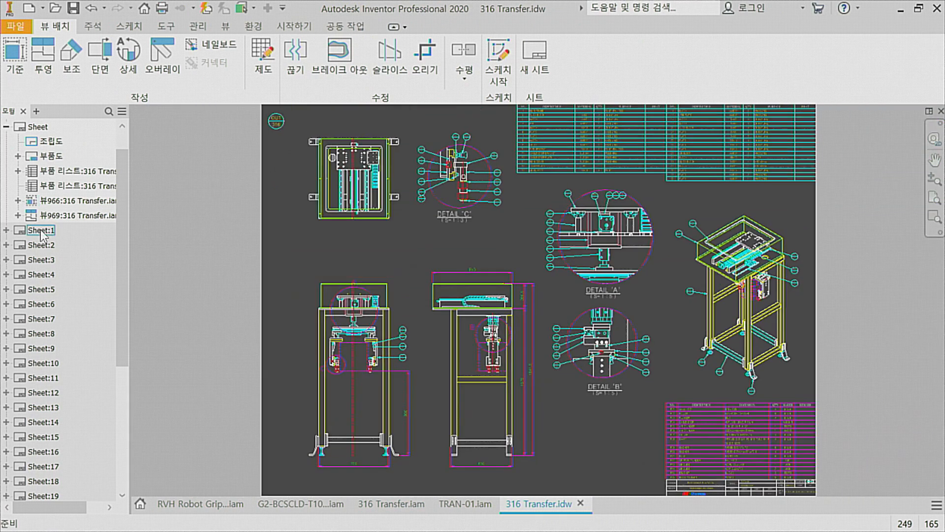
double_click(40, 230)
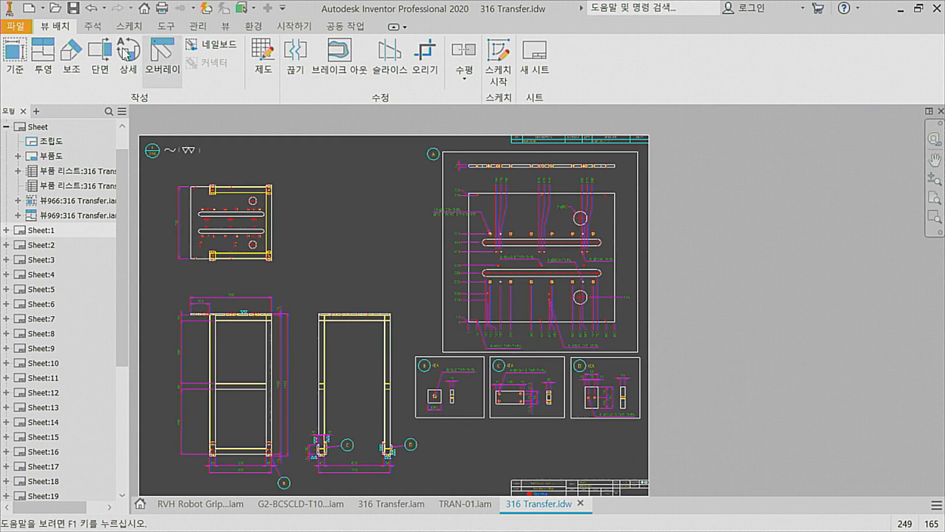
Place a base view of G2-BCSCLD-T107-001(Frame).iam at scale 0.08 : 1 in the empty space beside the sheet.
left_click(15, 64)
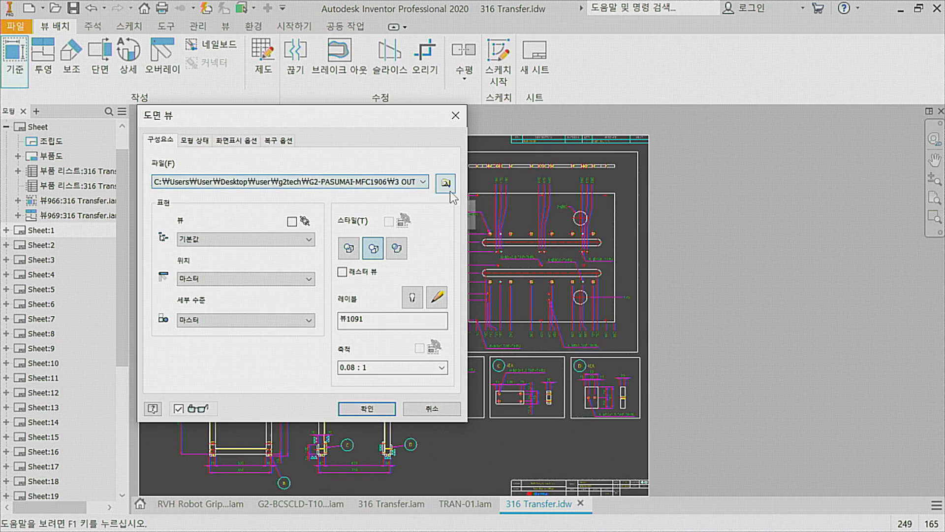
left_click(423, 183)
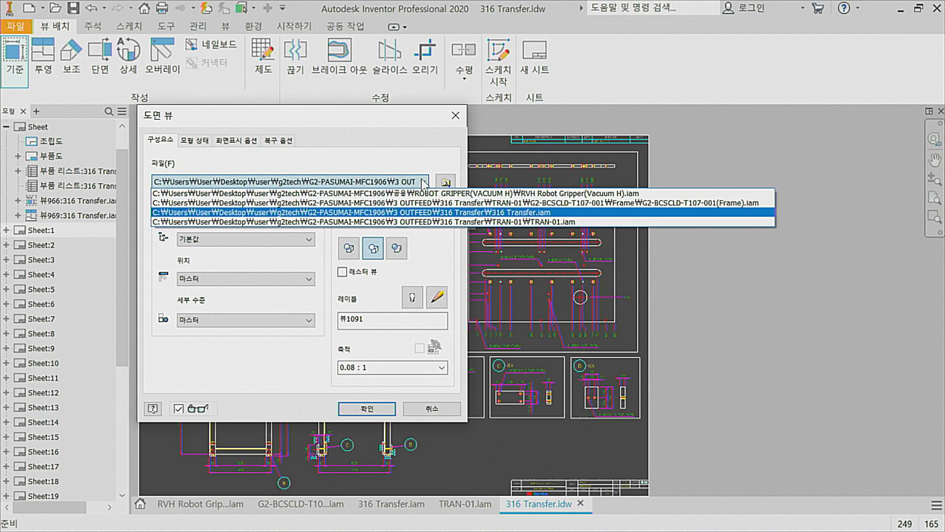
left_click(521, 202)
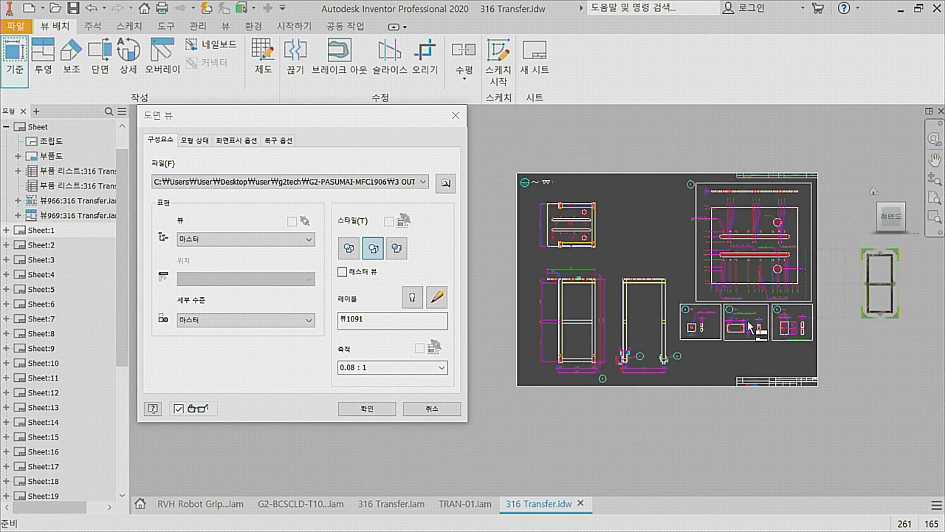
left_click(366, 409)
scroll(694, 330, "up", 5)
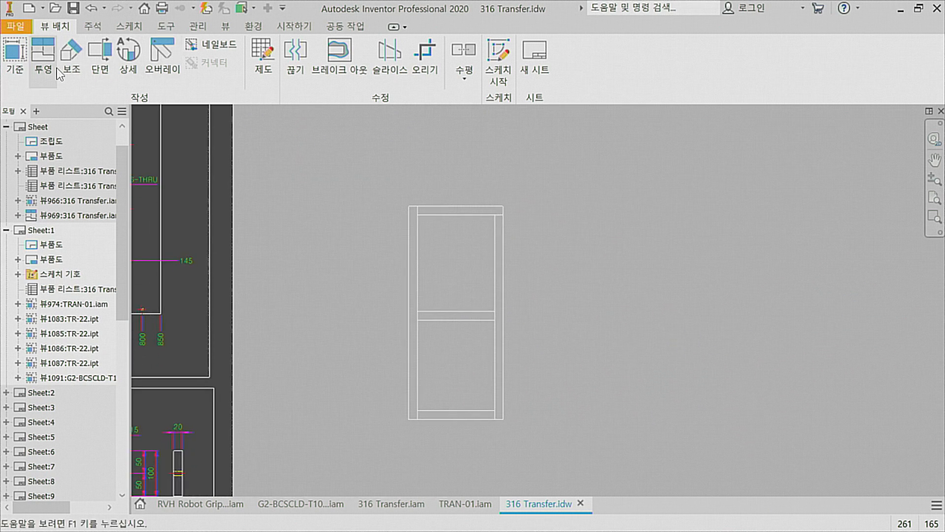
Project a side view and a top view from the new frame base view.
left_click(43, 58)
left_click(452, 260)
left_click(621, 280)
middle_click_drag(456, 153, 449, 261)
left_click(471, 199)
right_click(471, 199)
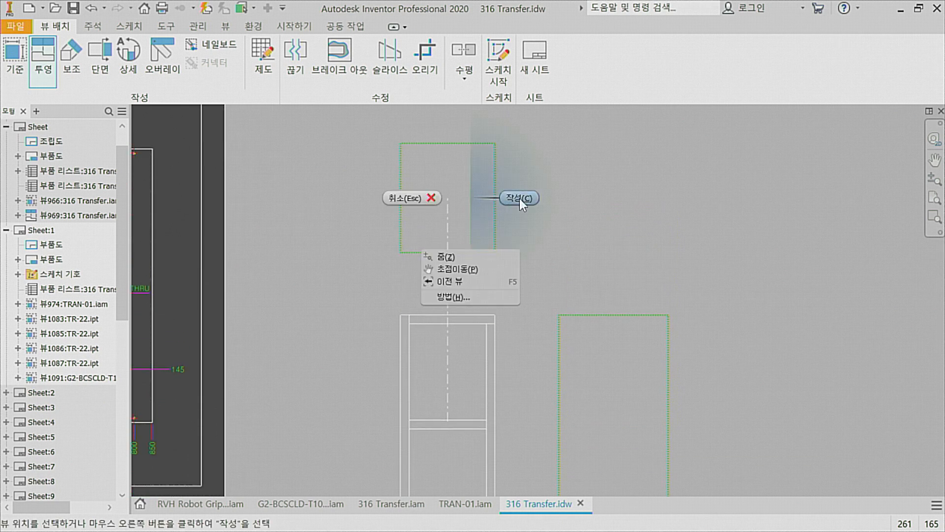
left_click(519, 198)
middle_click_drag(543, 277, 519, 239)
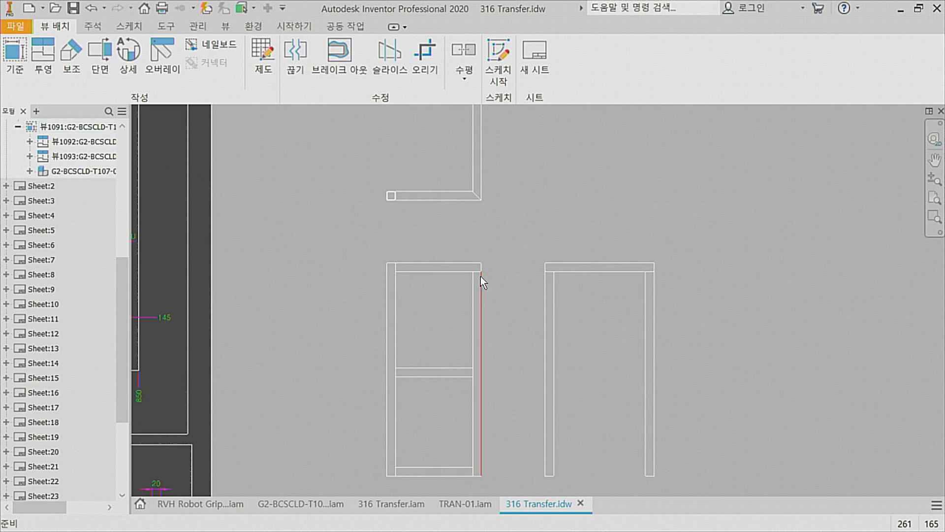
scroll(472, 297, "down", 5)
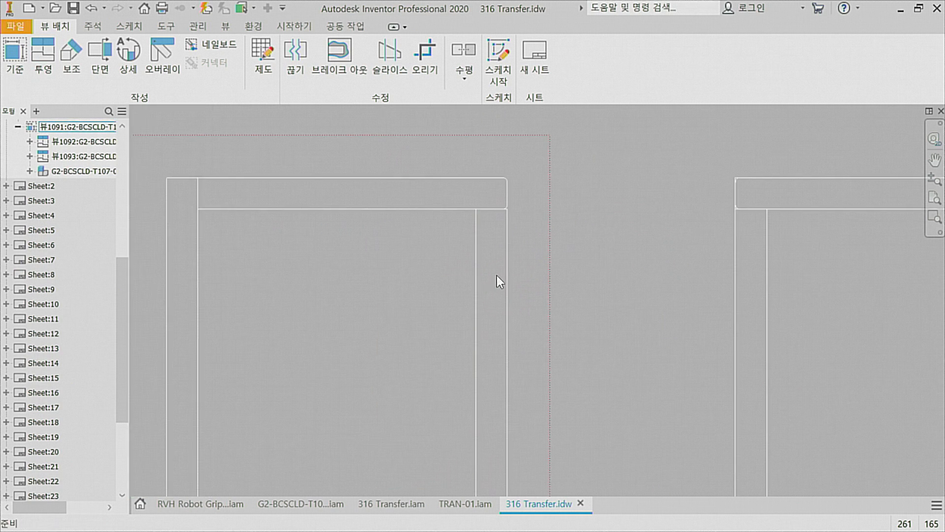
scroll(509, 275, "up", 6)
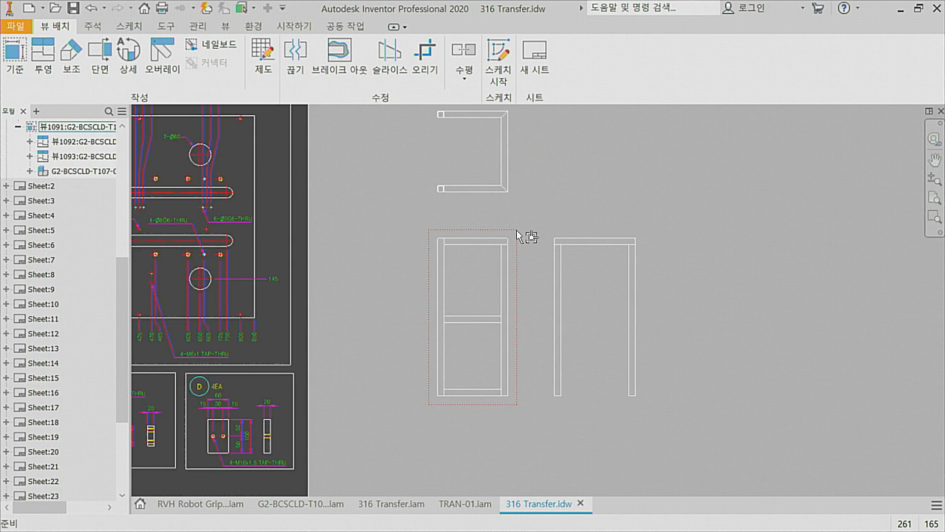
Create a parts list from the new frame view and place it beside the projected views.
left_click_drag(517, 231, 508, 240)
middle_click_drag(563, 208, 549, 267)
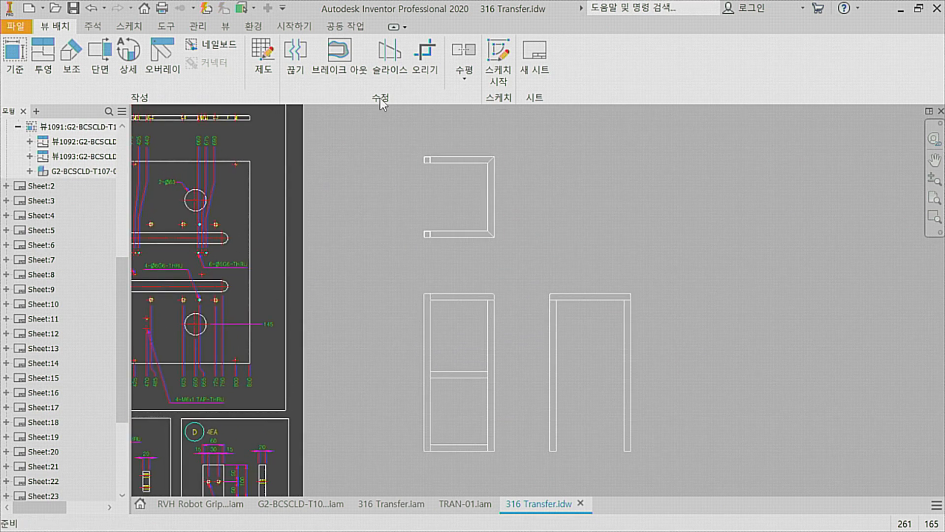
left_click(101, 27)
left_click(664, 79)
left_click(315, 374)
left_click(772, 162)
middle_click_drag(703, 208, 642, 245)
scroll(640, 247, "up", 3)
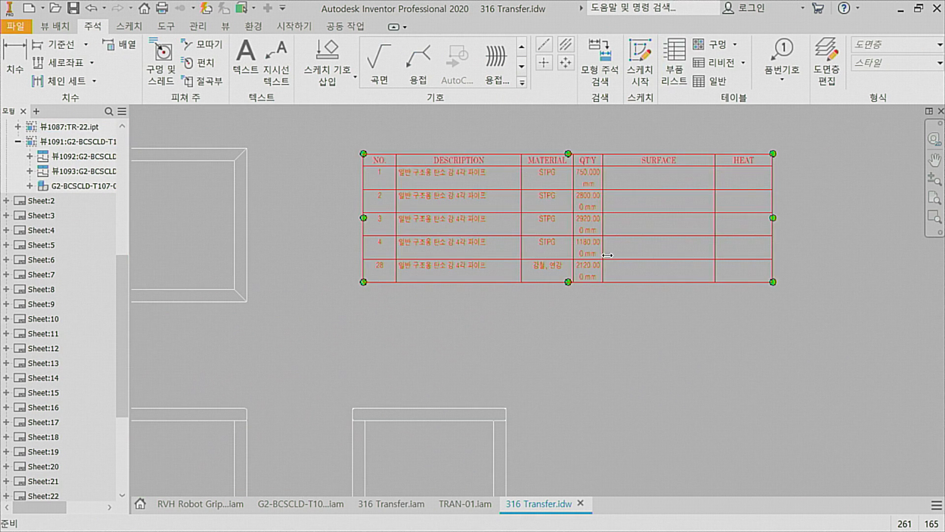
Switch the frame parts list's table style to 형강 리스트.
left_click(613, 208)
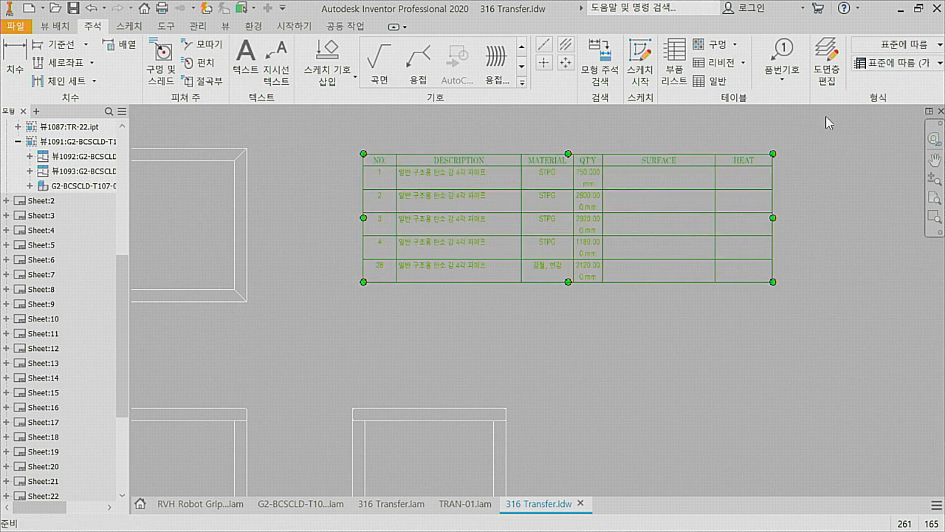
left_click(908, 68)
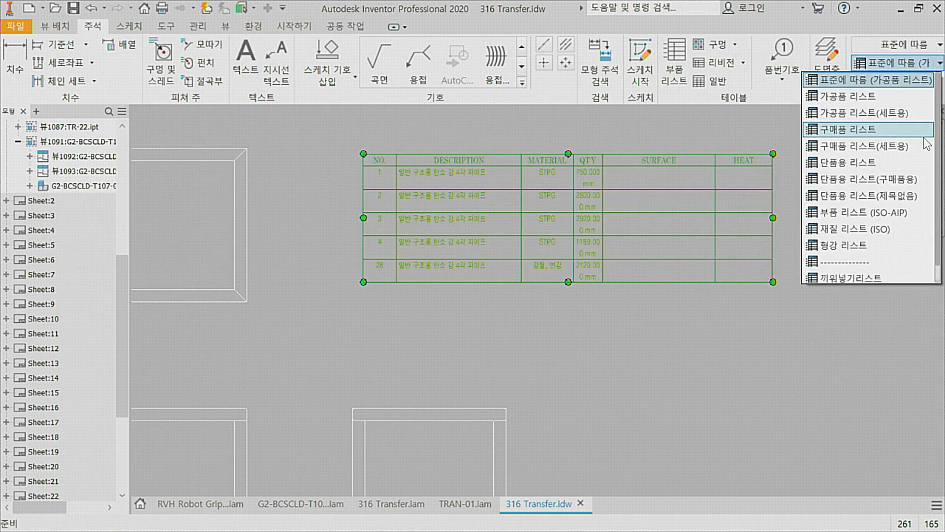
left_click(845, 245)
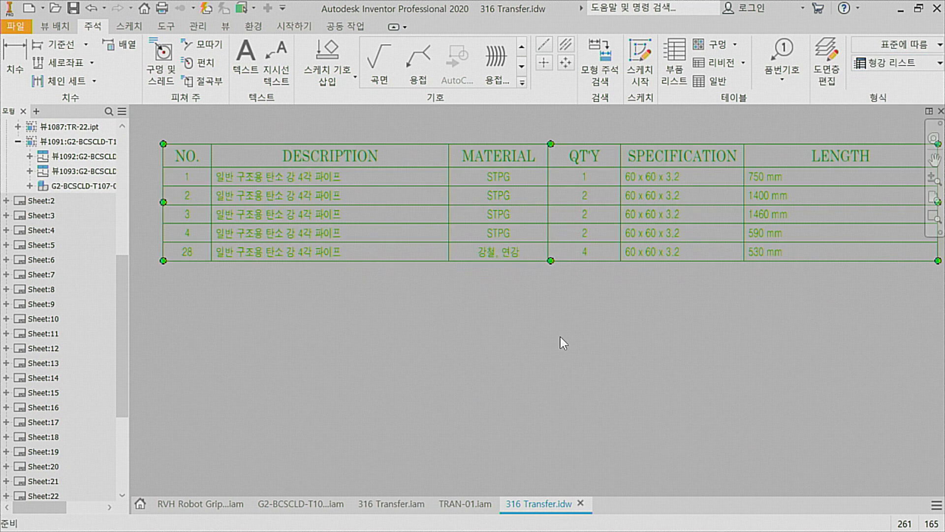
Examine the steel section list's description, material, quantity, specification and length columns for each square pipe.
scroll(538, 321, "up", 6)
mouse_move(527, 324)
middle_mouse_down()
mouse_move(727, 507)
mouse_move(826, 484)
middle_mouse_up()
middle_click_drag(628, 439, 630, 440)
mouse_move(830, 433)
middle_mouse_down()
mouse_move(943, 437)
mouse_move(734, 428)
middle_mouse_up()
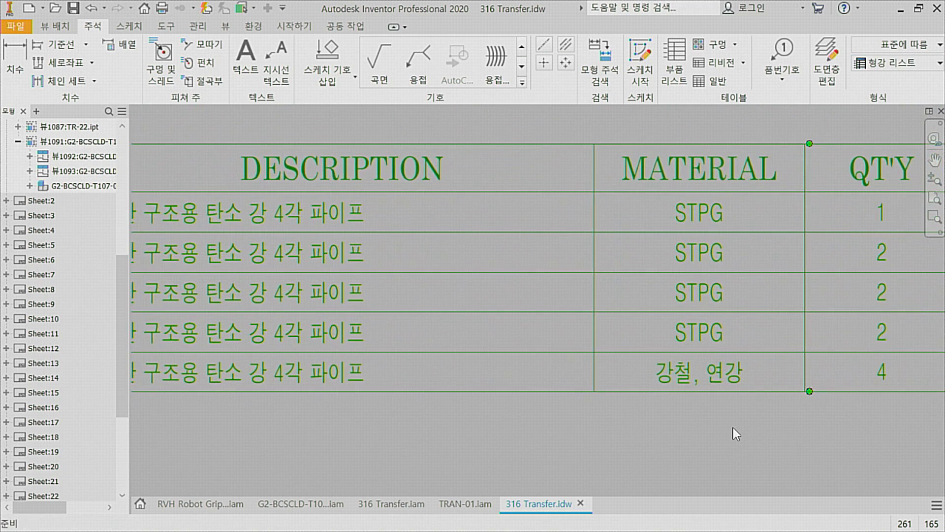
scroll(453, 374, "down", 2)
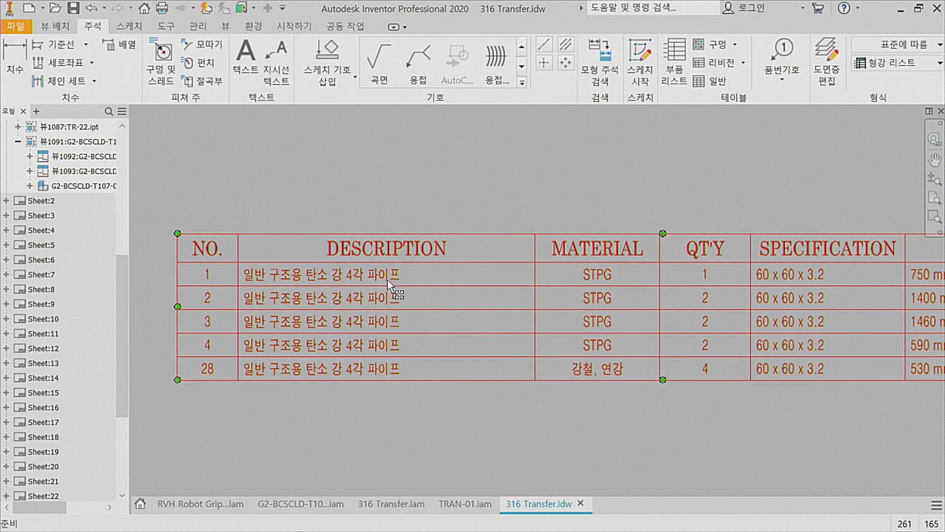
middle_click_drag(578, 292, 417, 297)
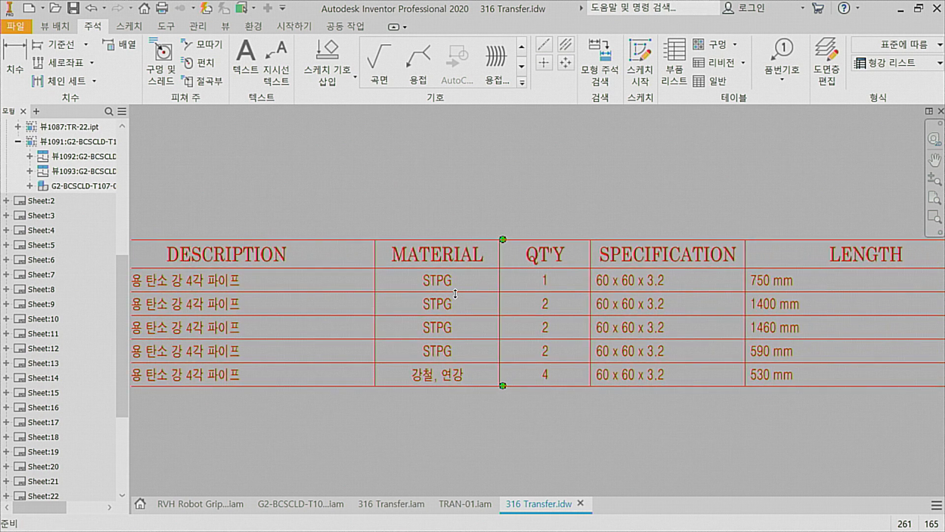
middle_click_drag(563, 291, 419, 294)
scroll(519, 300, "up", 3)
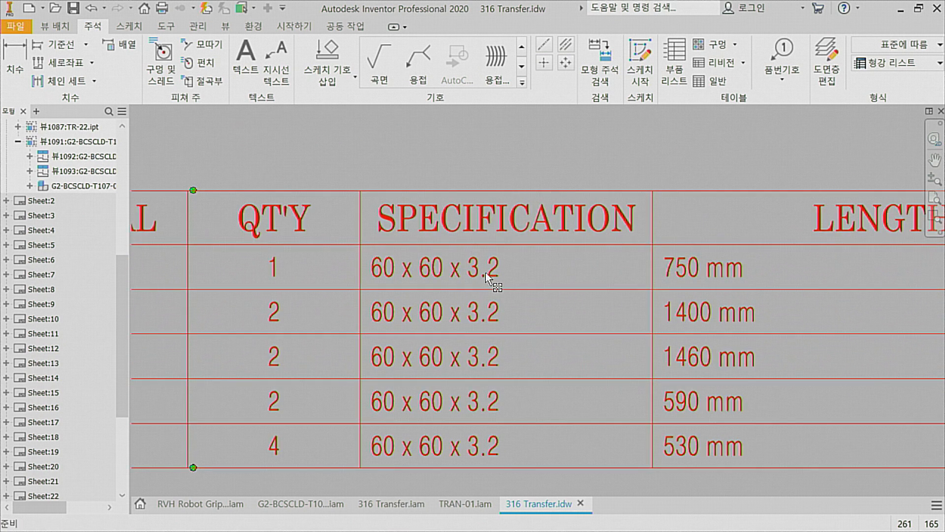
scroll(486, 273, "down", 2)
left_click(610, 271)
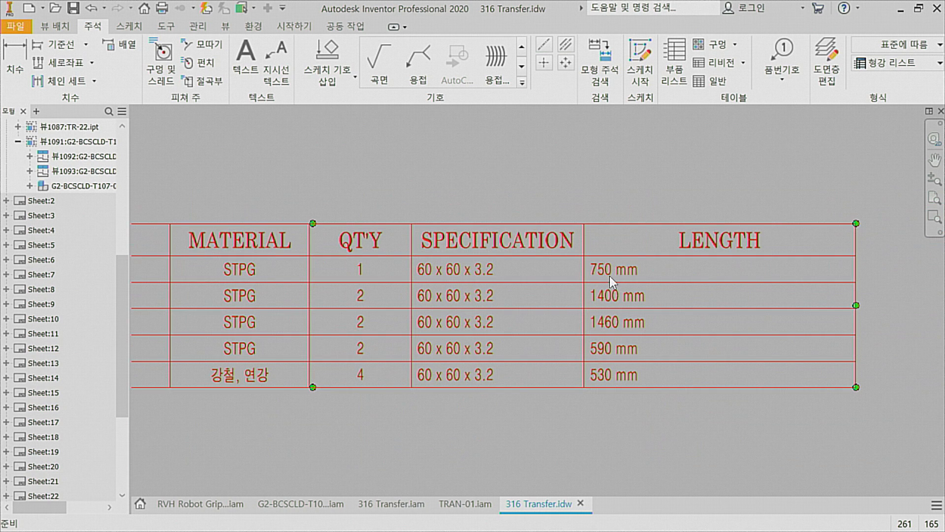
middle_click_drag(360, 351, 422, 330)
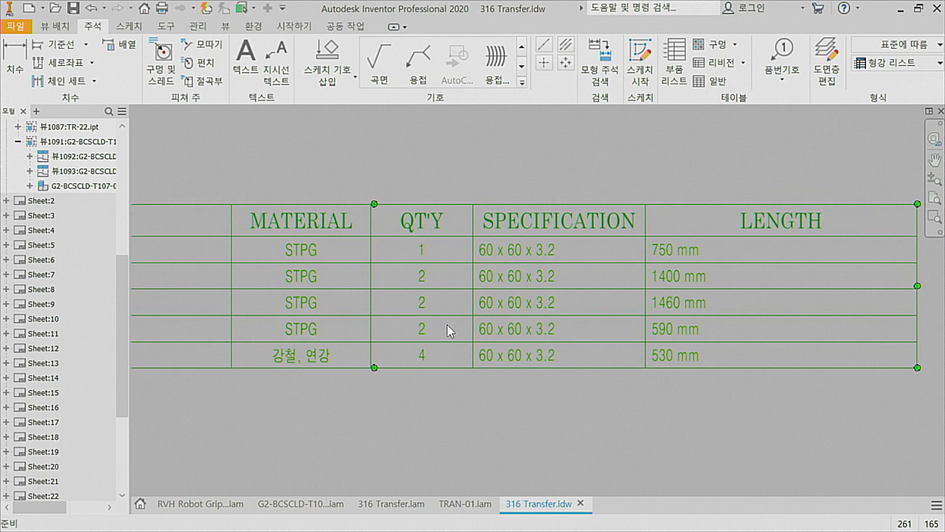
scroll(447, 323, "down", 3)
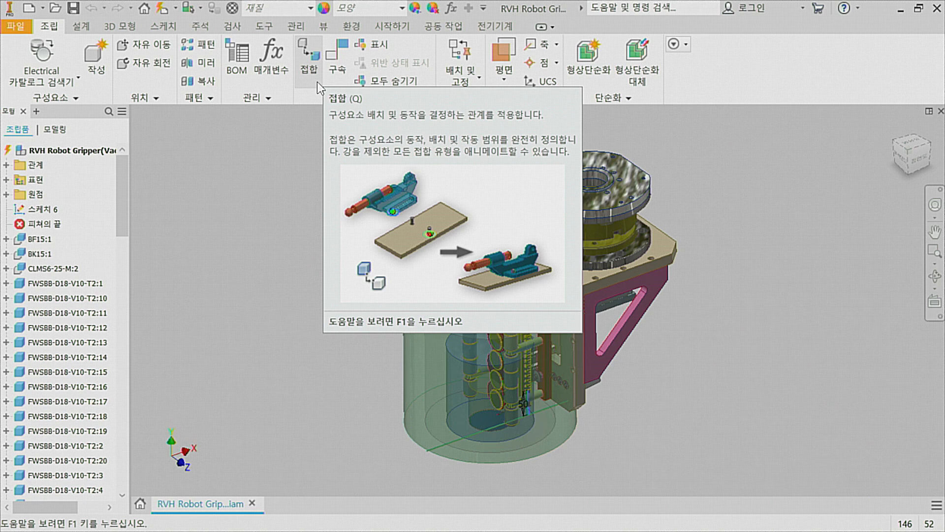
Examine the RVH Robot Gripper assembly's top plate, upright plate and pink side bracket, from close up and as a whole.
middle_click_drag(323, 339, 620, 344, "shift")
scroll(619, 351, "up", 4)
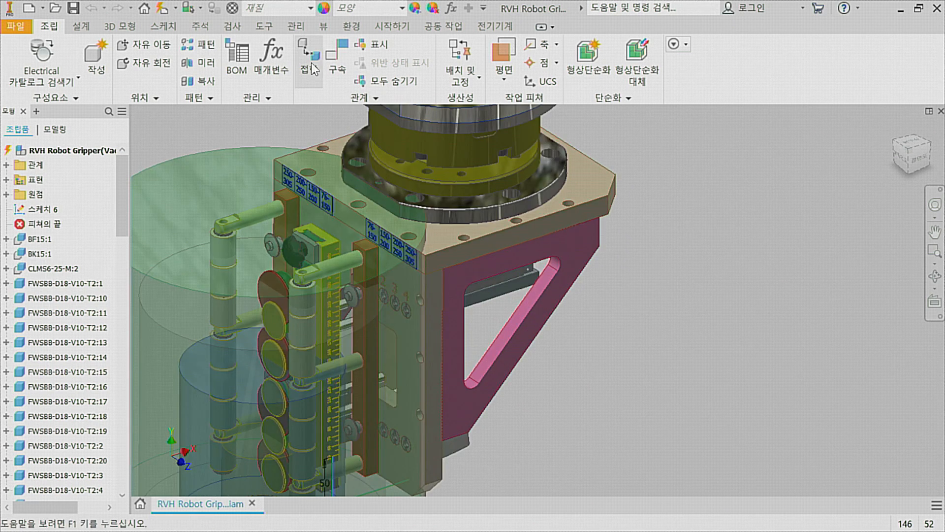
left_click(569, 256)
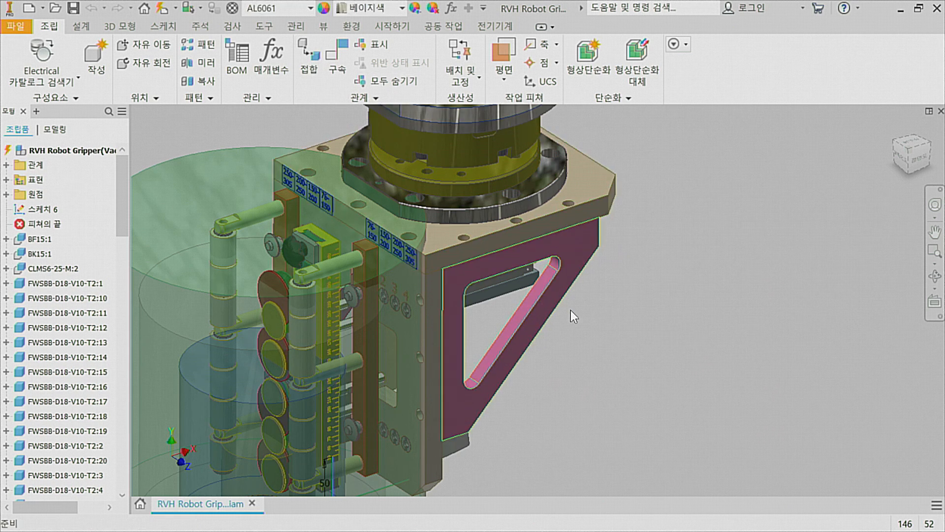
scroll(573, 311, "down", 6)
middle_click_drag(629, 316, 583, 325)
scroll(583, 325, "up", 3)
left_click(572, 335)
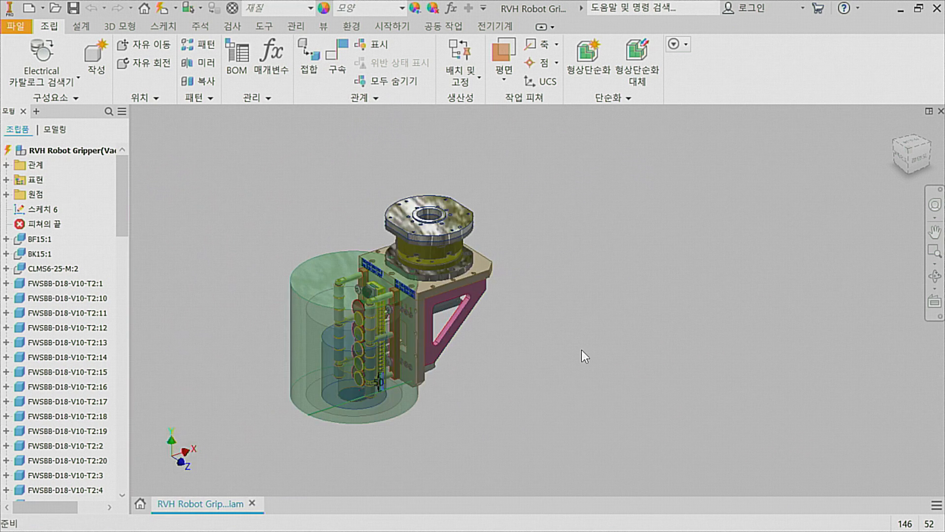
scroll(559, 363, "up", 4)
middle_click_drag(559, 363, 581, 438)
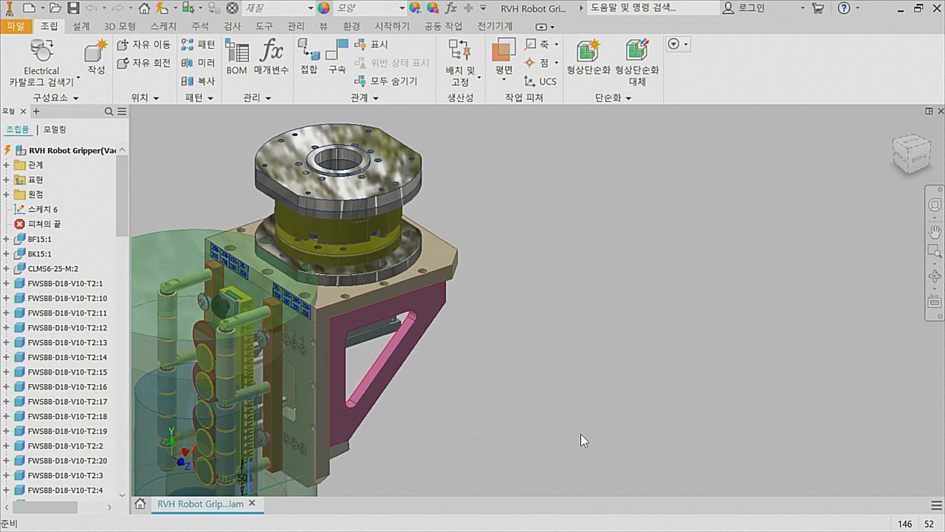
Copy the gripper's beige top plate and upright plate and paste both copies into the space beside the assembly.
left_click(450, 273)
scroll(510, 332, "down", 3)
key("ctrl+c")
key("ctrl+v")
left_click(398, 359)
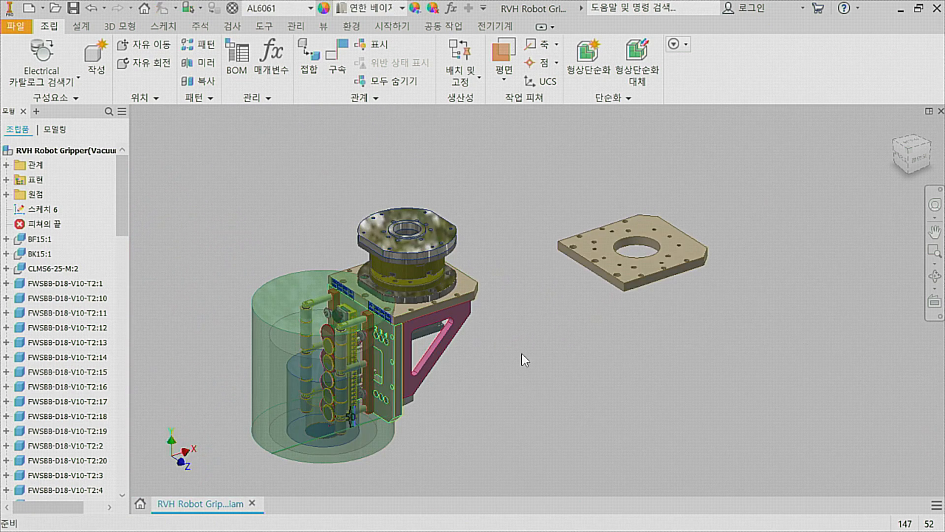
key("ctrl+v")
Ground the copied top plate and shift the copied upright plate slightly beneath it.
right_click(637, 268)
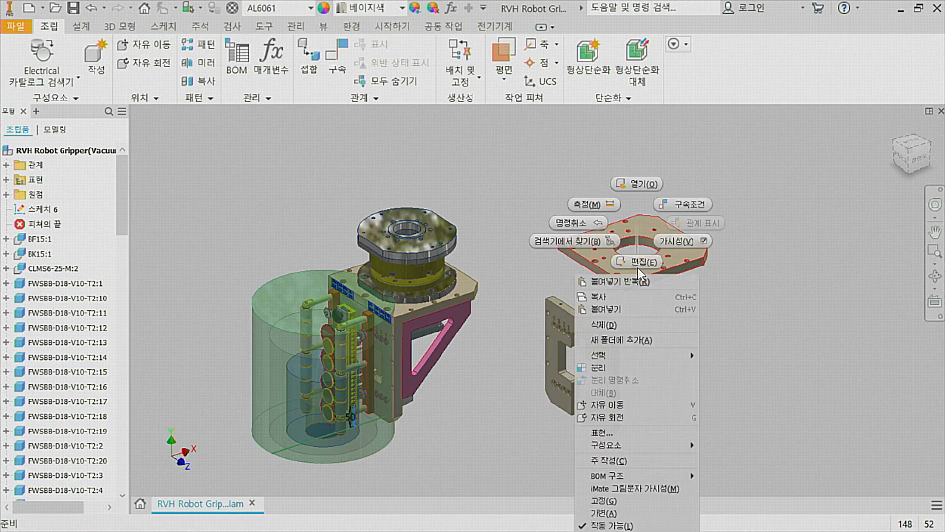
left_click(617, 501)
left_click(465, 186)
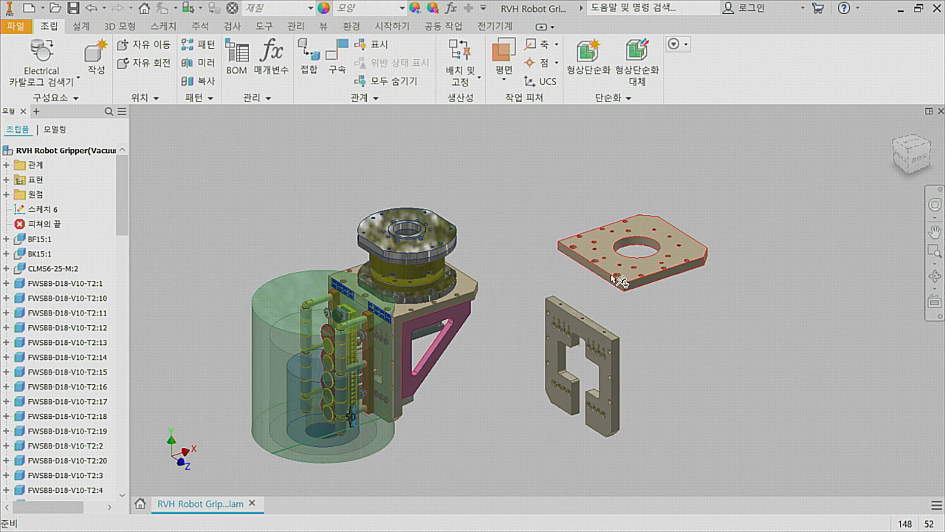
left_click_drag(567, 322, 581, 303)
scroll(581, 302, "up", 3)
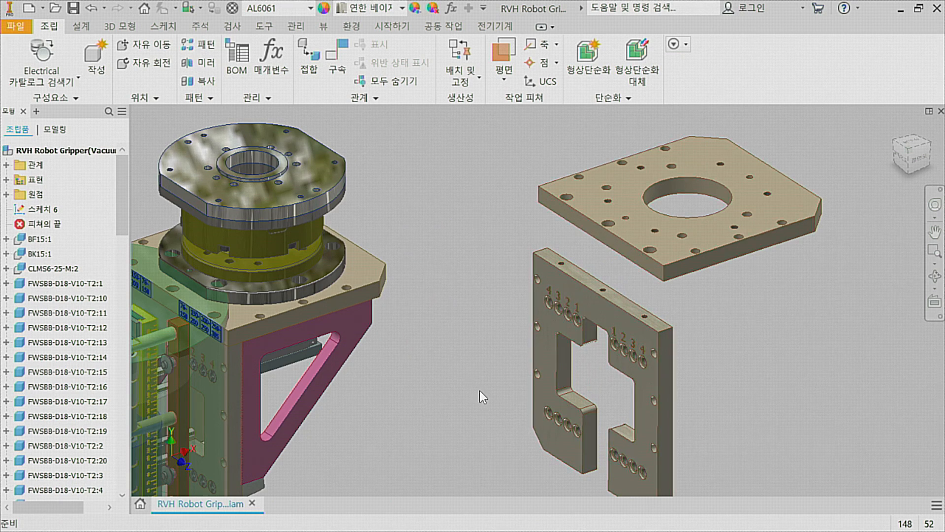
middle_click_drag(480, 391, 465, 370)
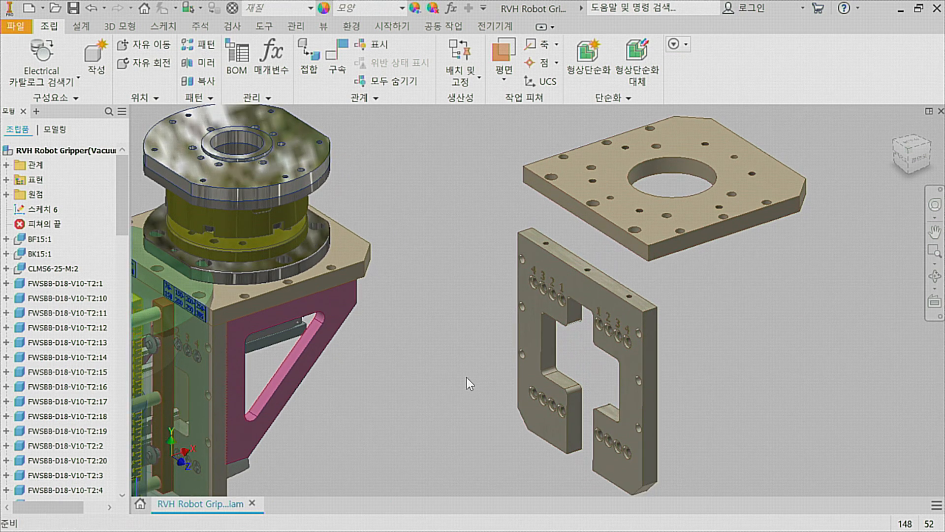
Start a Joint linking the end hole on the copied upright plate's upper edge to a corner hole on the top plate's underside.
left_click(311, 79)
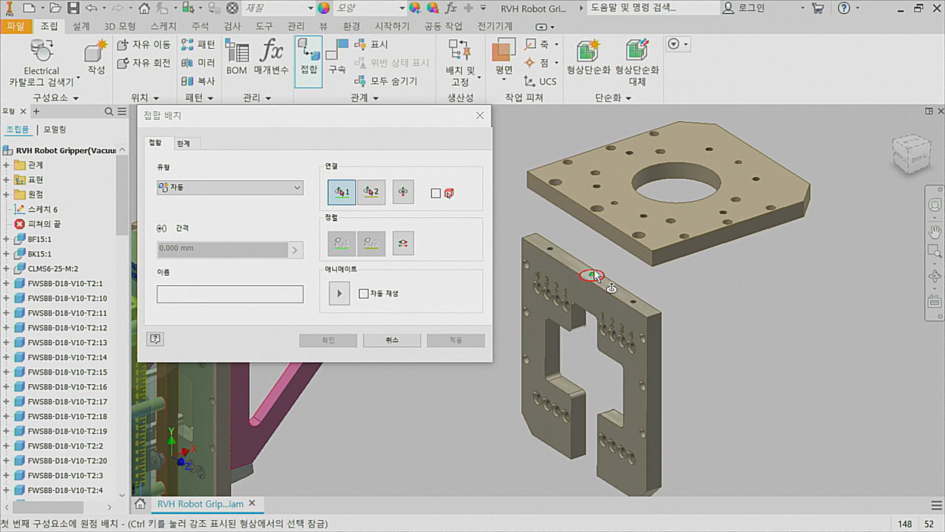
scroll(595, 270, "up", 5)
left_click(734, 383)
scroll(724, 364, "down", 6)
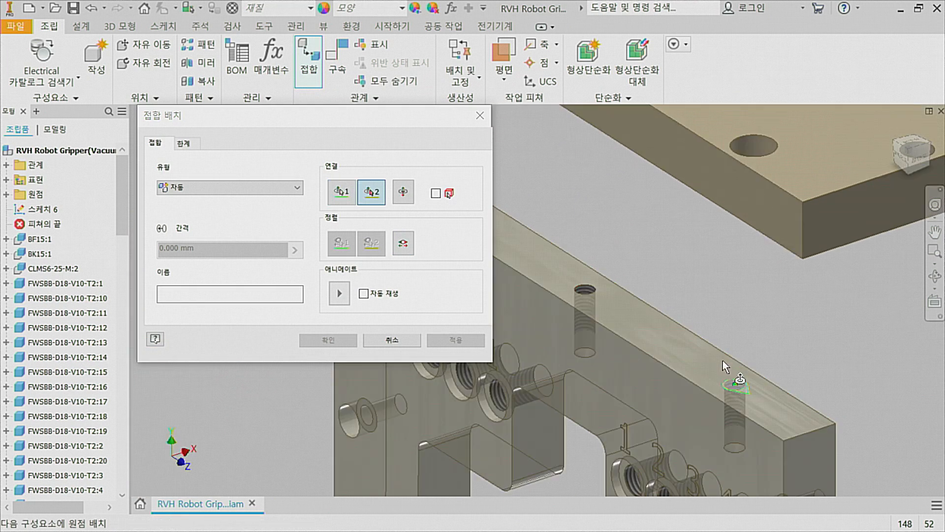
scroll(714, 296, "up", 3)
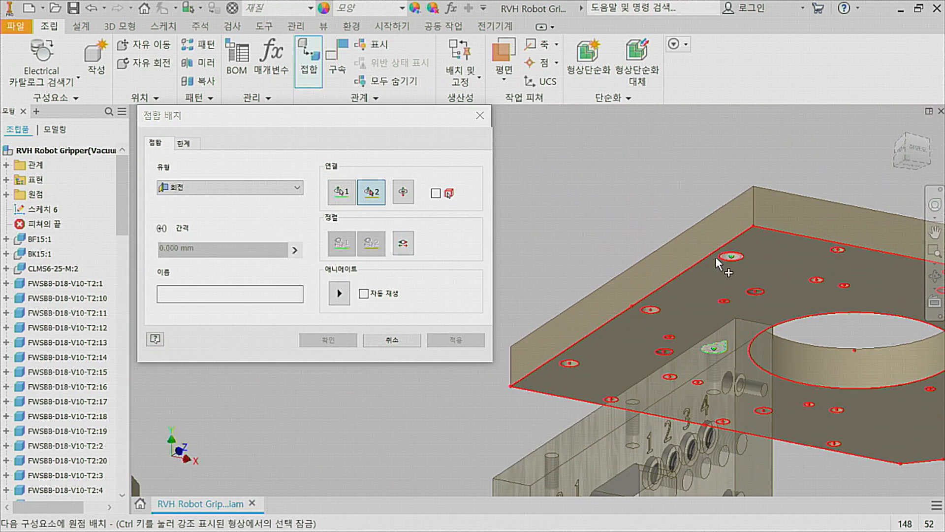
left_click(716, 258)
Make the joint Rigid, align the upright plate with the top plate's edge, and apply it.
left_click(230, 194)
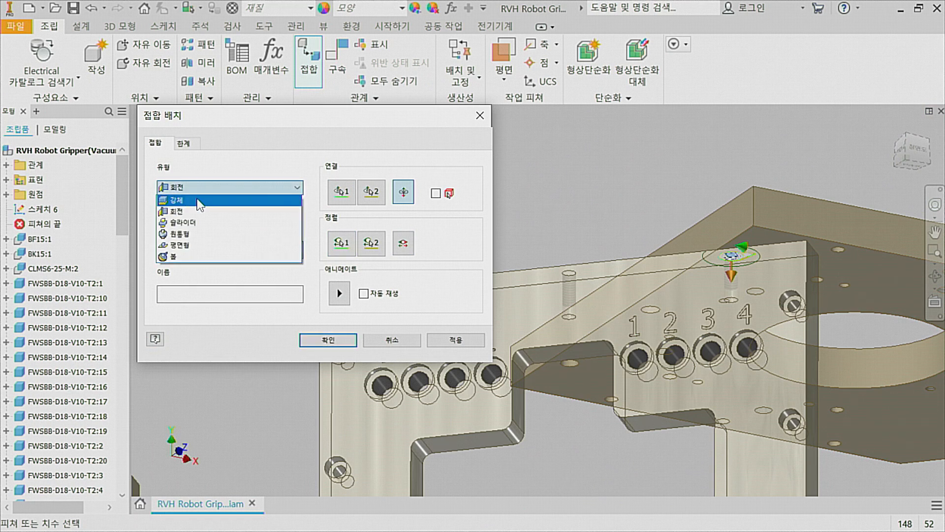
left_click(199, 209)
left_click(372, 243)
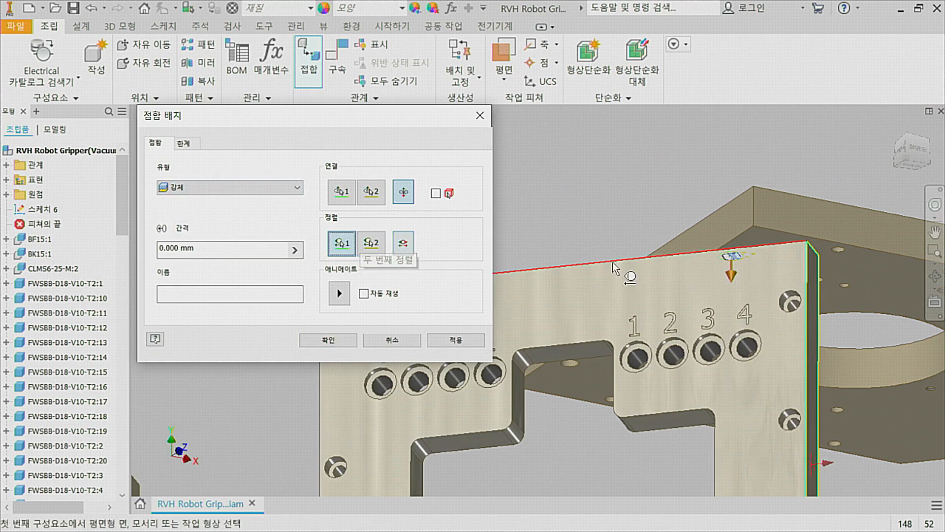
left_click(704, 235)
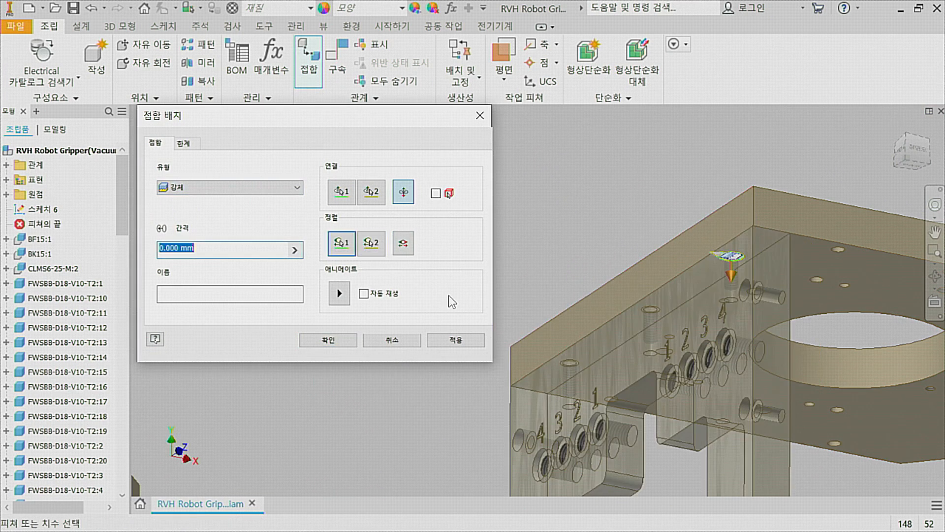
left_click(330, 340)
middle_click_drag(533, 234, 535, 271, "shift")
scroll(535, 273, "down", 3)
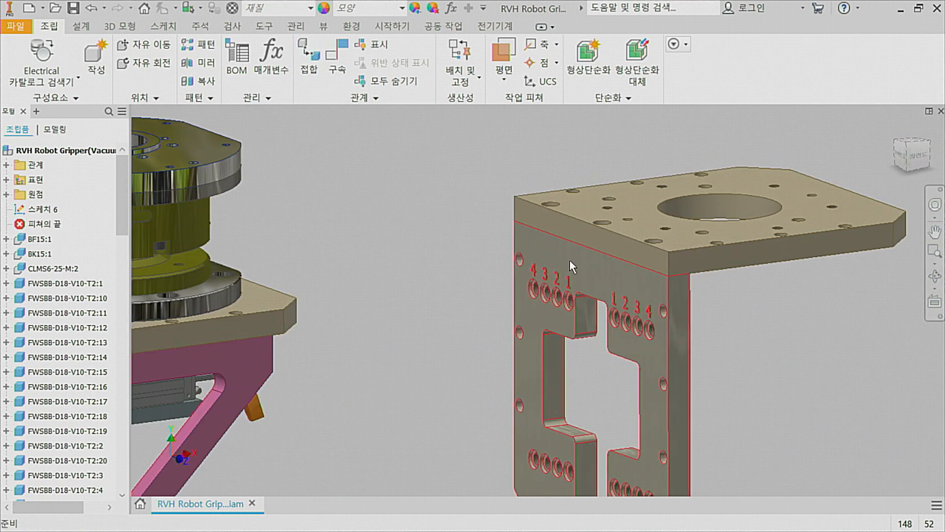
Examine the assembly's Relationships list of rigid joints, mates and flushes, with the copied upright plate selected.
left_click(7, 165)
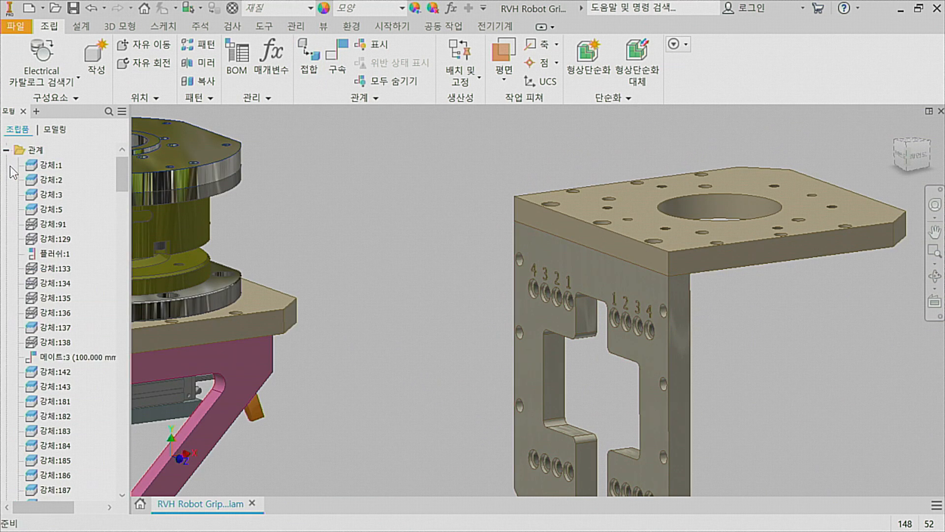
left_click(584, 293)
middle_click_drag(464, 311, 447, 302)
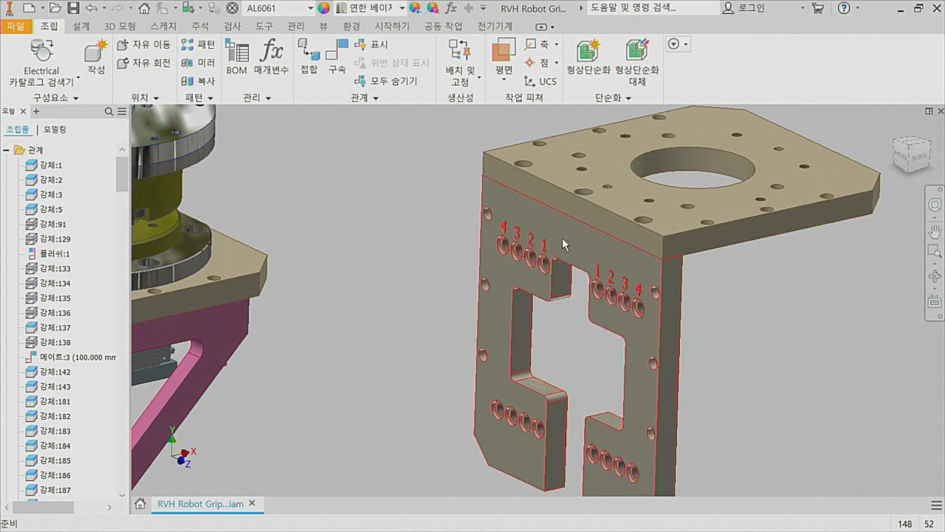
scroll(70, 304, "down", 7)
scroll(70, 305, "down", 15)
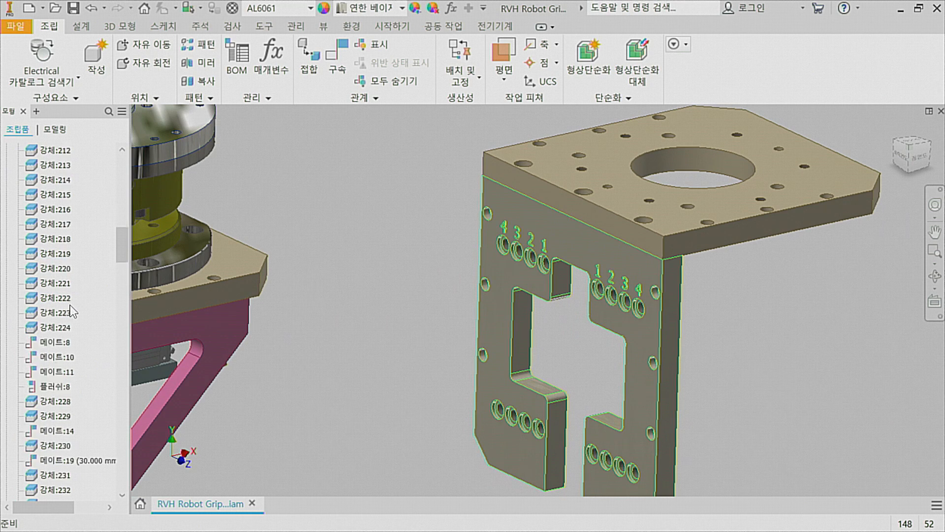
scroll(76, 321, "down", 1)
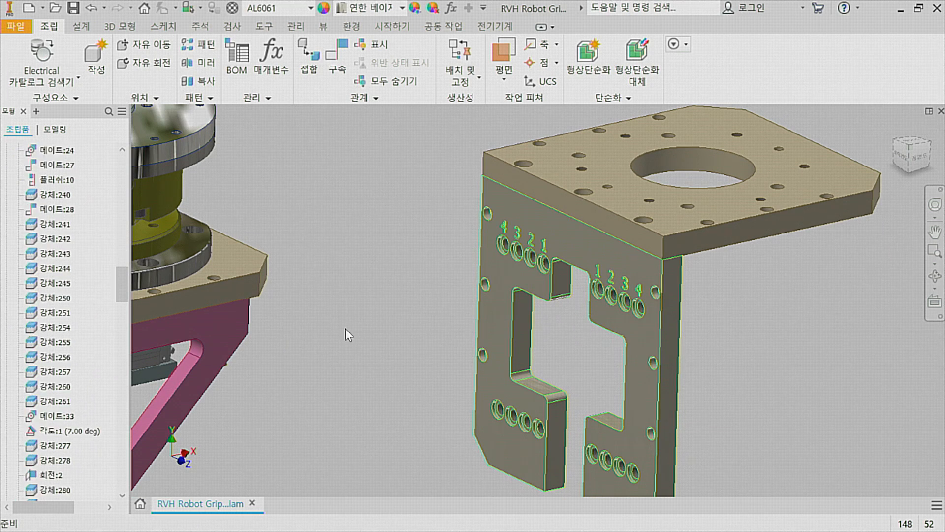
scroll(445, 288, "down", 5)
scroll(459, 279, "up", 5)
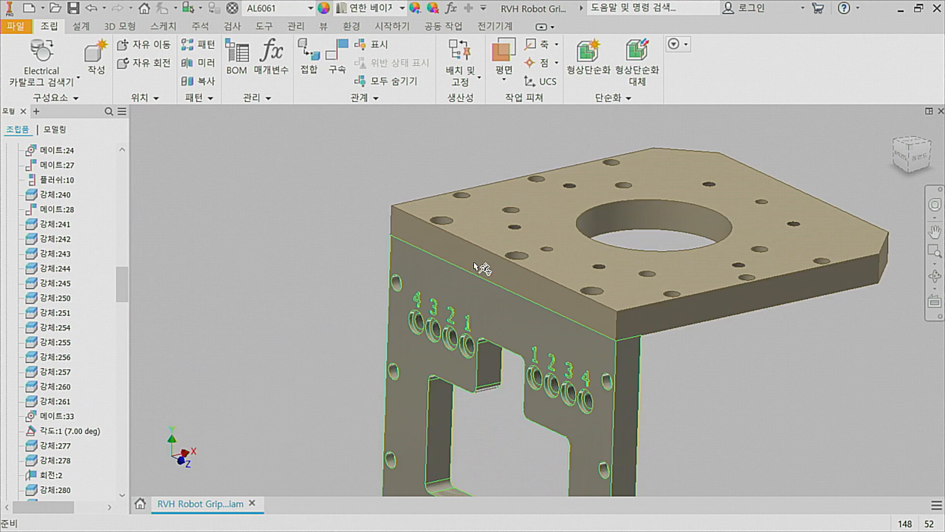
Examine the joined plate pair from close up and side by side with the complete gripper assembly.
left_click(371, 280)
middle_click_drag(308, 302, 329, 302)
left_click(495, 231)
left_click(354, 304)
left_click(439, 306)
scroll(438, 305, "down", 5)
middle_click_drag(423, 315, 409, 338, "shift")
left_click(409, 338)
middle_click_drag(397, 380, 481, 384)
left_click(526, 303)
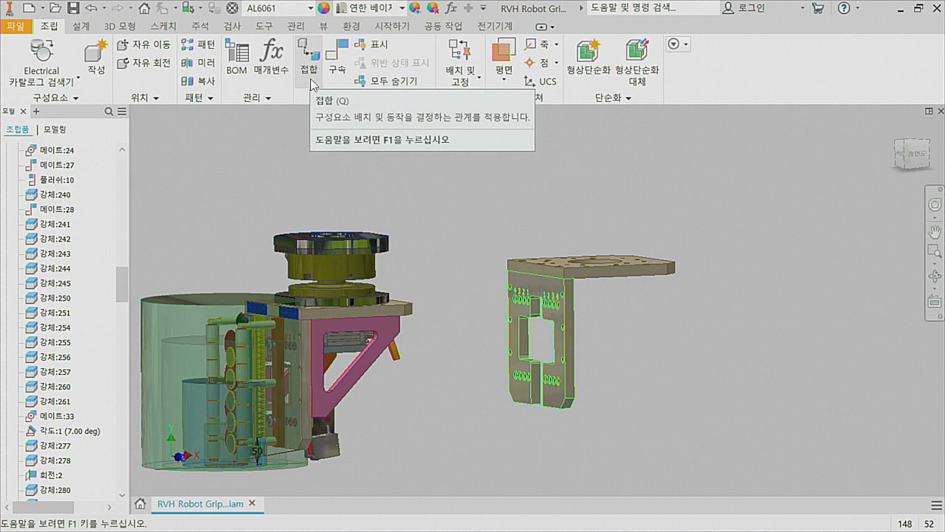
middle_click_drag(494, 228, 500, 305, "shift")
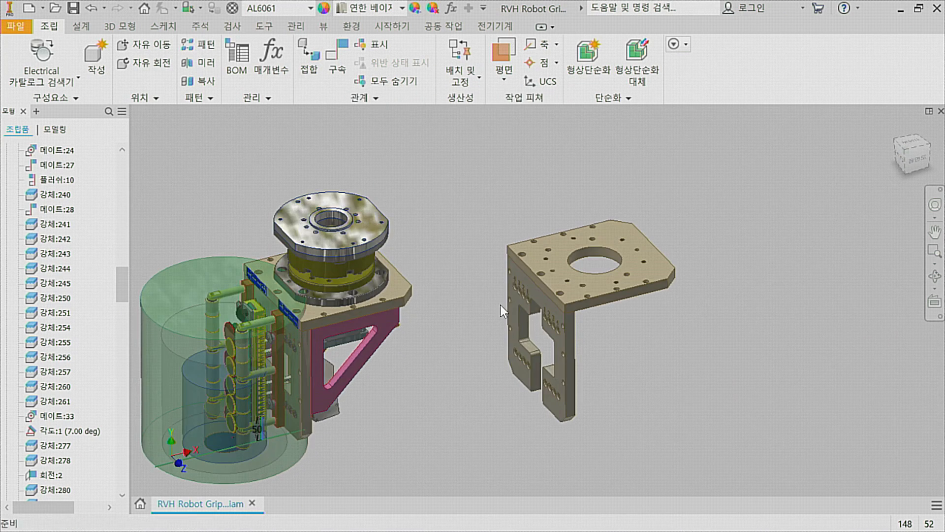
left_click(509, 302)
left_click(413, 297)
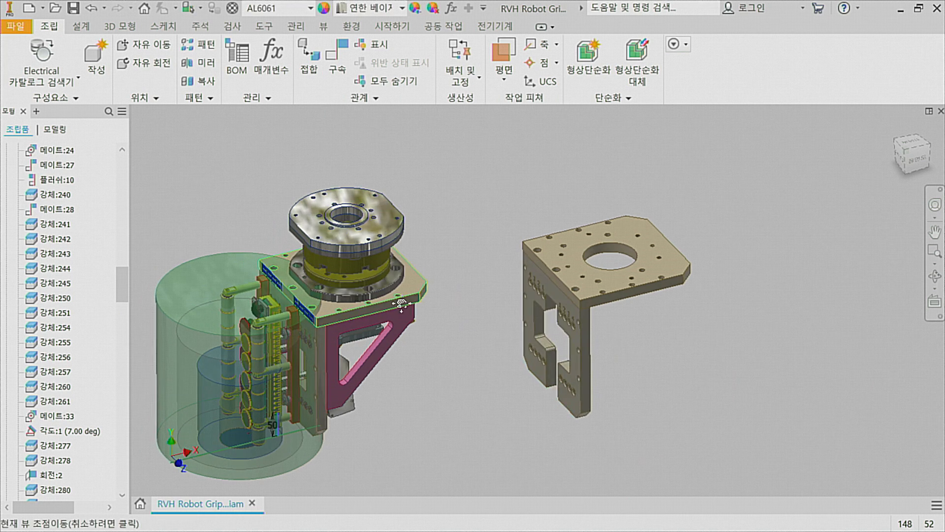
Examine the gripper's pink side brackets and the mechanism between them from beneath and from the side.
middle_click_drag(433, 323, 434, 294, "shift")
left_click(390, 291)
middle_click_drag(386, 327, 529, 250, "shift")
scroll(529, 336, "up", 3)
scroll(520, 336, "down", 2)
scroll(536, 304, "up", 3)
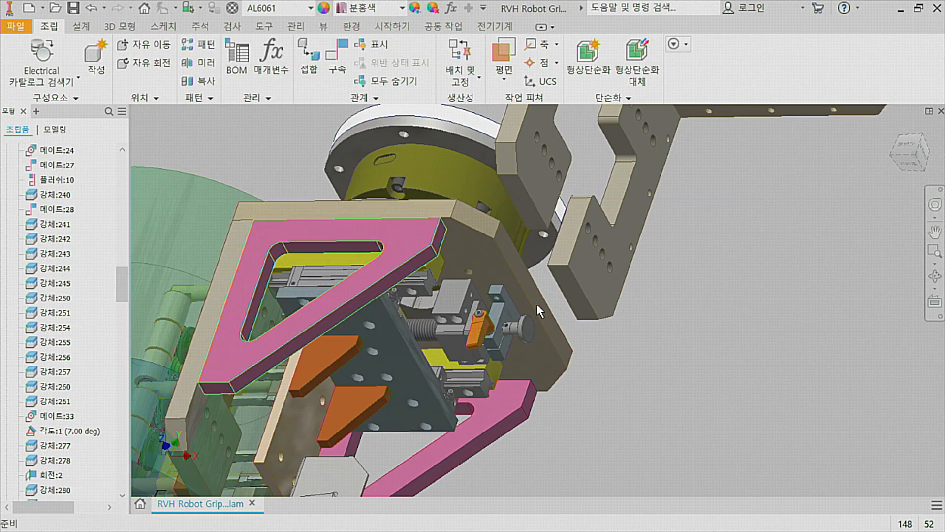
middle_click_drag(513, 348, 539, 370, "shift")
scroll(539, 369, "down", 3)
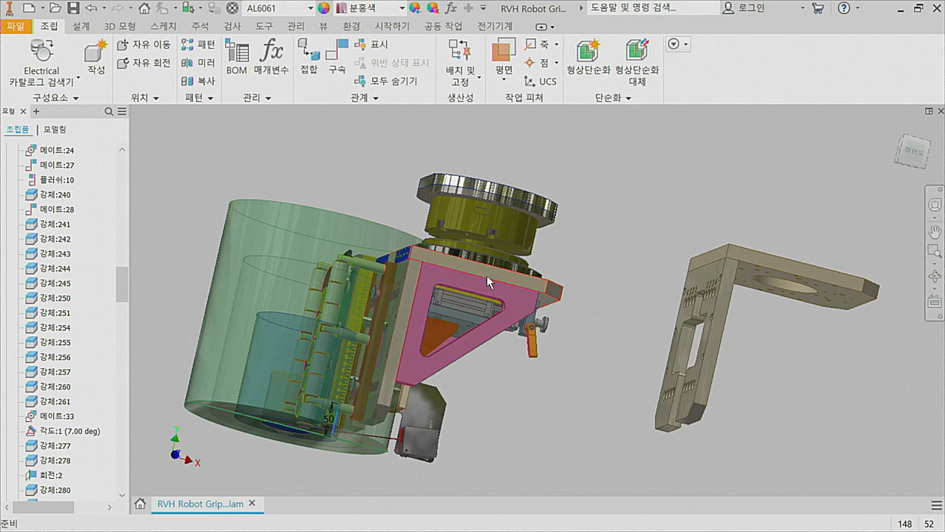
Copy the gripper's top plate, upright plate, pink side brackets and linear guides, and paste the copies beside the joined plates.
left_click(413, 304)
left_click(494, 288, "ctrl")
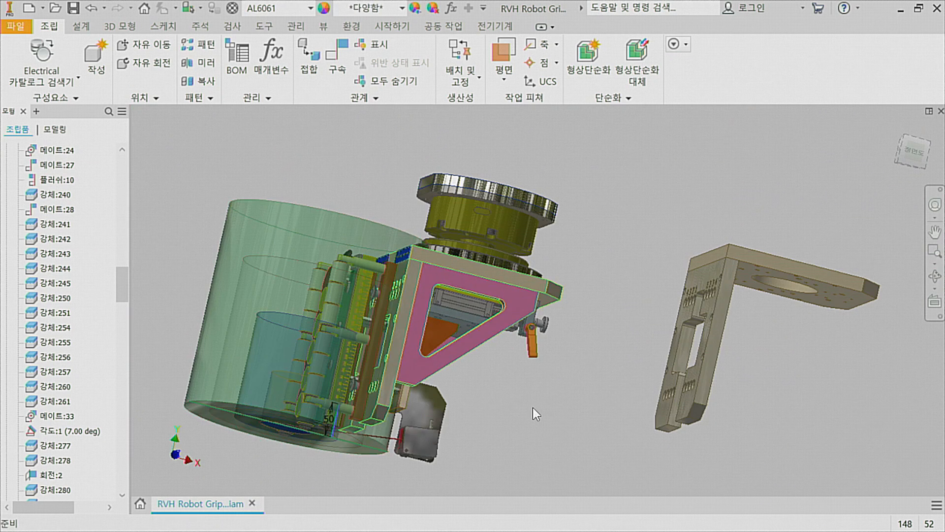
middle_click_drag(535, 409, 467, 379, "shift")
scroll(552, 404, "down", 3)
middle_click_drag(544, 384, 581, 341, "shift")
scroll(581, 341, "up", 3)
left_click(509, 309, "ctrl")
left_click(541, 406, "ctrl")
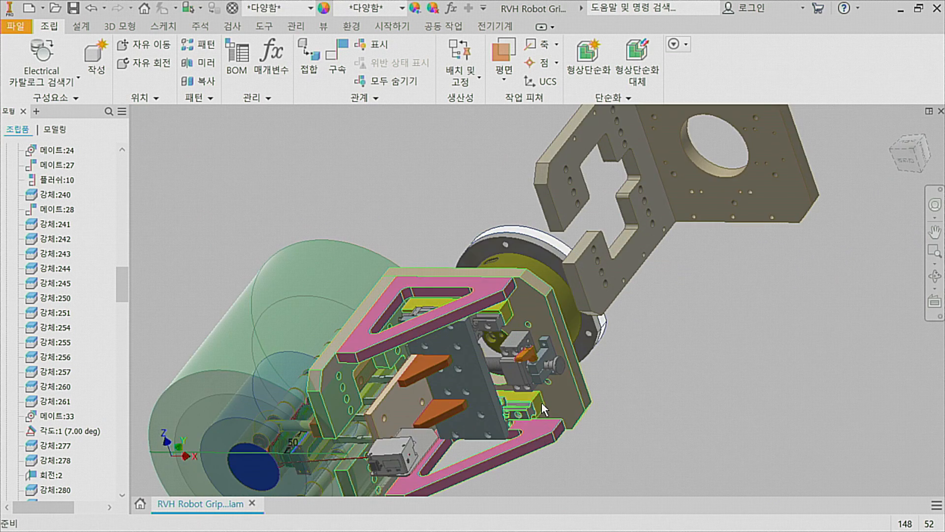
scroll(498, 364, "down", 3)
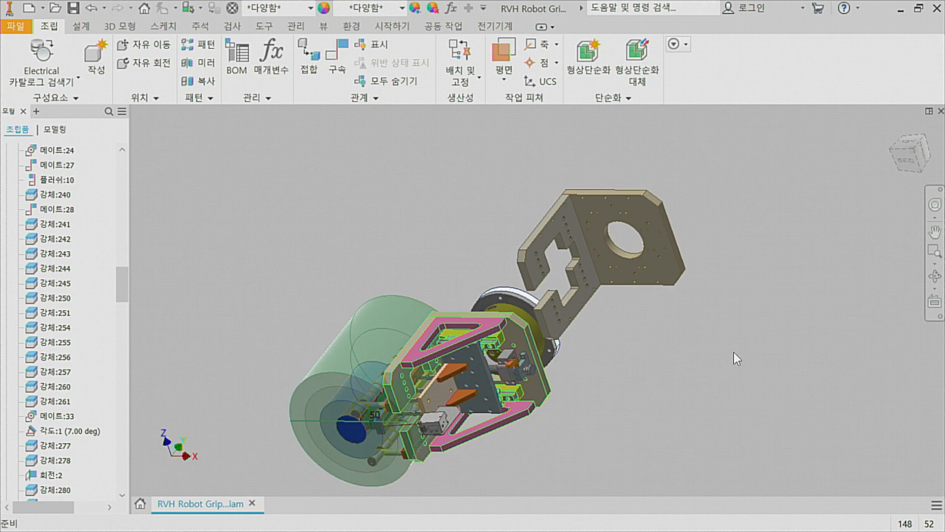
key("ctrl+c")
key("ctrl+v")
middle_click_drag(670, 374, 673, 380, "shift")
scroll(671, 381, "down", 2)
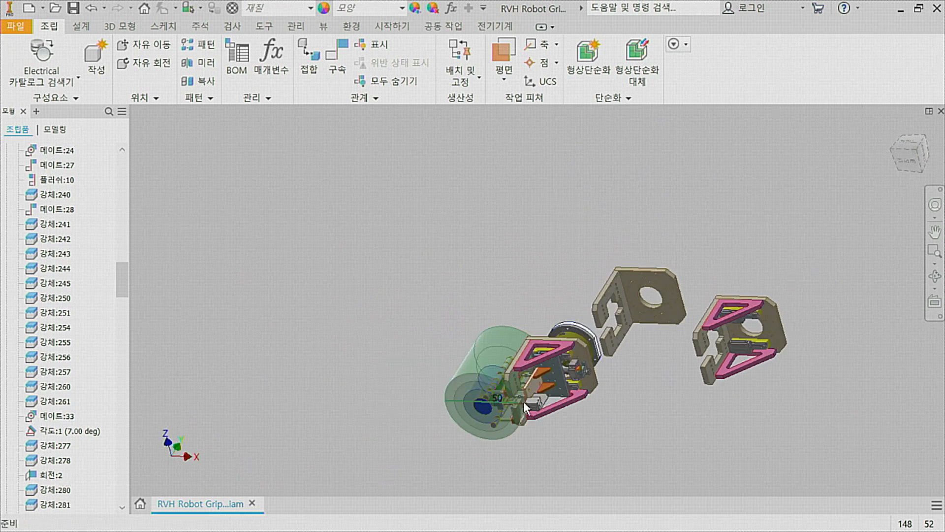
Copy the gripper's grey plate, orange ribs and beige backing plate, and paste the copies between the assembly and the bracket frame.
scroll(524, 404, "up", 5)
middle_click_drag(610, 391, 481, 411)
left_click(598, 327)
middle_click_drag(599, 328, 635, 332, "shift")
left_click(540, 336, "ctrl")
left_click(560, 384, "ctrl")
left_click(501, 379, "ctrl")
middle_click_drag(502, 379, 553, 382, "shift")
scroll(553, 381, "down", 4)
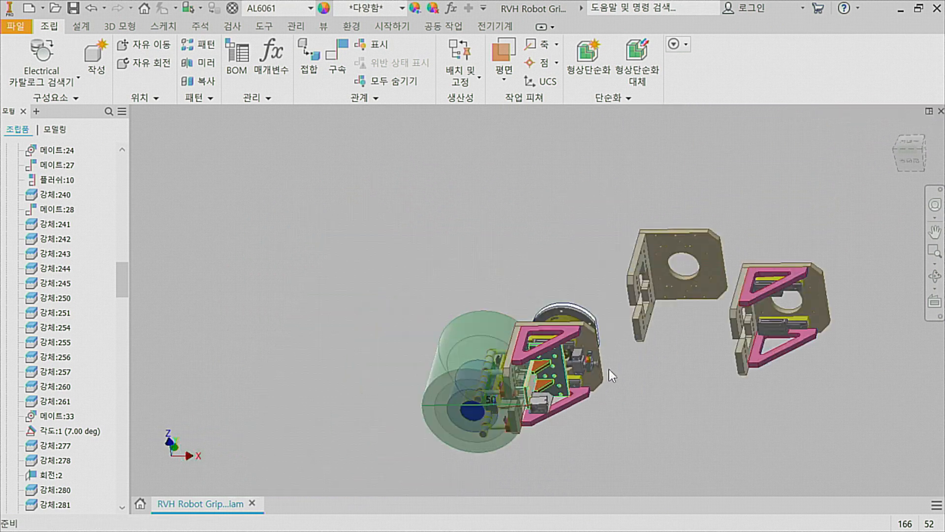
middle_click_drag(691, 367, 648, 384)
key("ctrl+c")
key("ctrl+v")
left_click(656, 424)
middle_click_drag(660, 422, 626, 360)
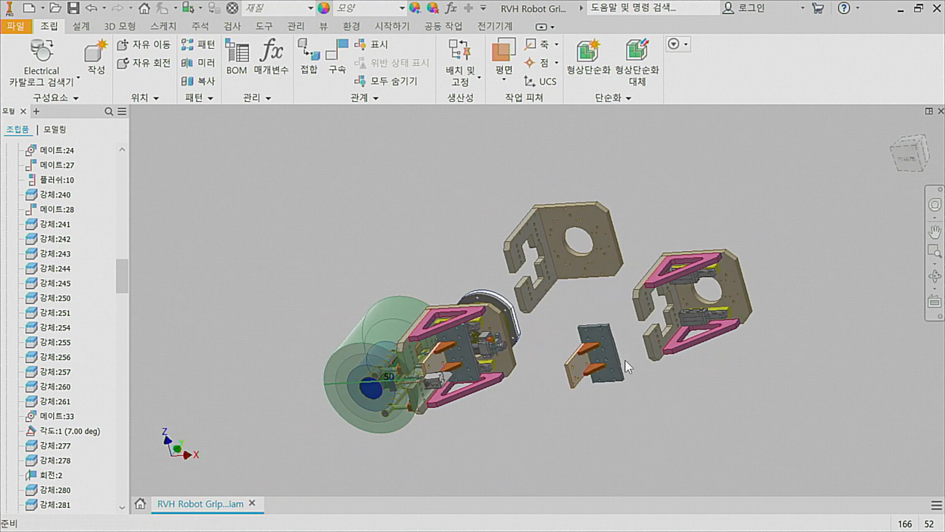
Shift the pasted grey plate group towards the copied bracket frame and view it from close up.
left_click_drag(612, 348, 716, 386)
left_click(633, 415)
scroll(631, 424, "up", 4)
middle_click_drag(638, 355, 657, 413, "shift")
scroll(657, 412, "down", 5)
Delete all copied plates, brackets and guides beside the gripper, leaving only the original assembly.
left_click_drag(776, 460, 593, 259)
key("Delete")
middle_click_drag(577, 299, 651, 307, "shift")
scroll(571, 463, "up", 5)
mouse_move(339, 323)
middle_mouse_down("shift")
mouse_move(327, 329)
mouse_move(331, 339)
middle_mouse_up("shift")
Collapse the Relationships folder, expand Representations, and examine its view, position and level of detail entries.
left_click(124, 158)
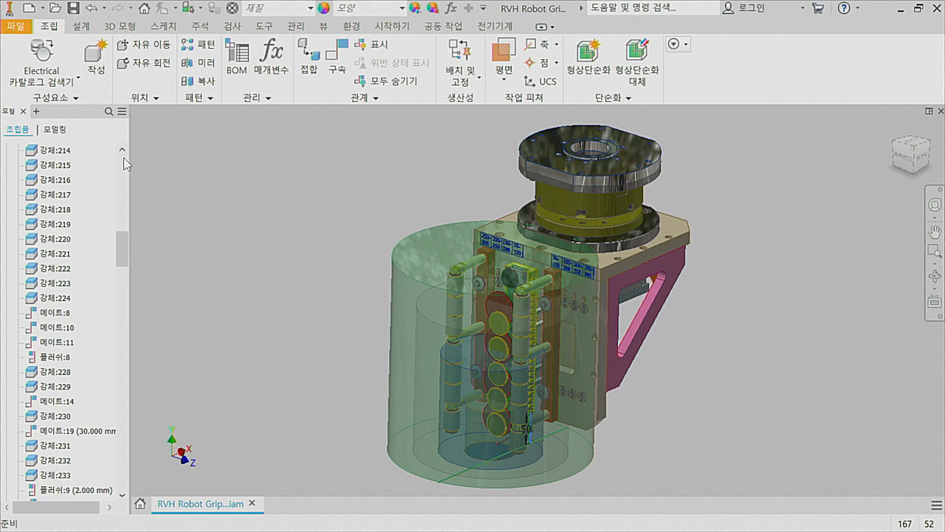
left_click(123, 157)
left_click(6, 164)
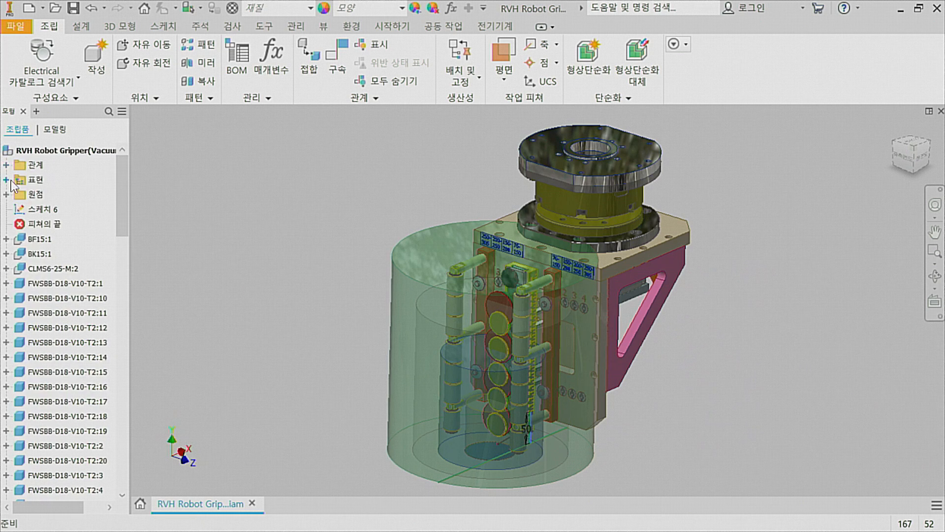
left_click(6, 179)
left_click(60, 209)
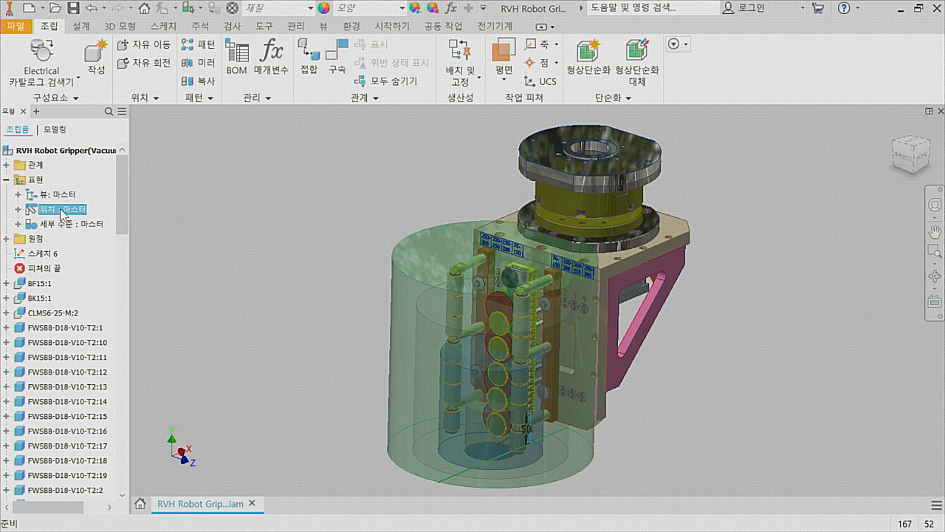
left_click(63, 222)
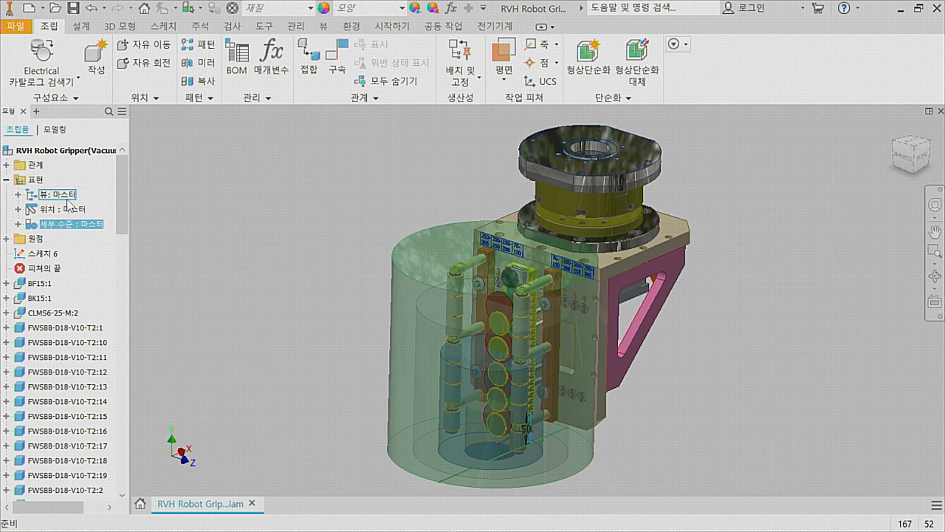
left_click(68, 198)
left_click(68, 213)
Examine the translucent green concentric cylinders against the gripper arms from above, squarely from below and from the side.
left_click(294, 265)
left_click(483, 325)
middle_click_drag(418, 359, 380, 379, "shift")
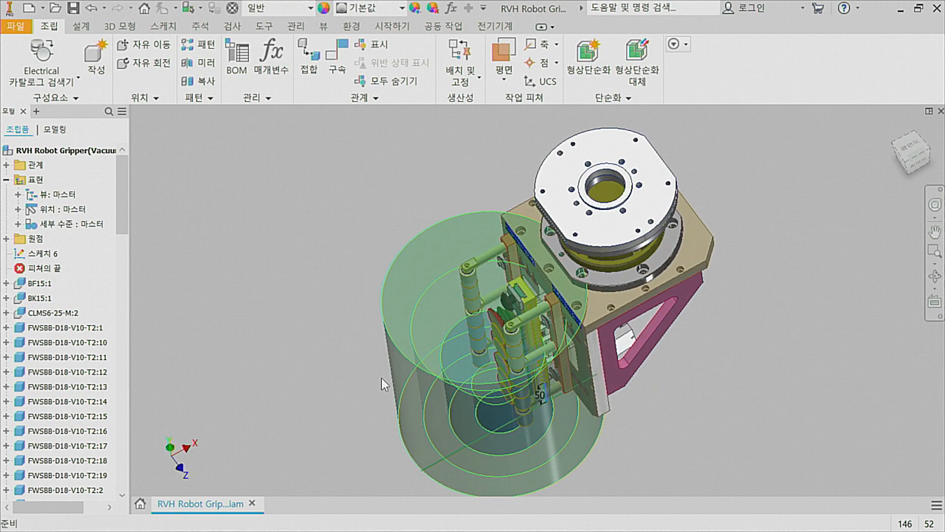
middle_click_drag(383, 369, 354, 265, "shift")
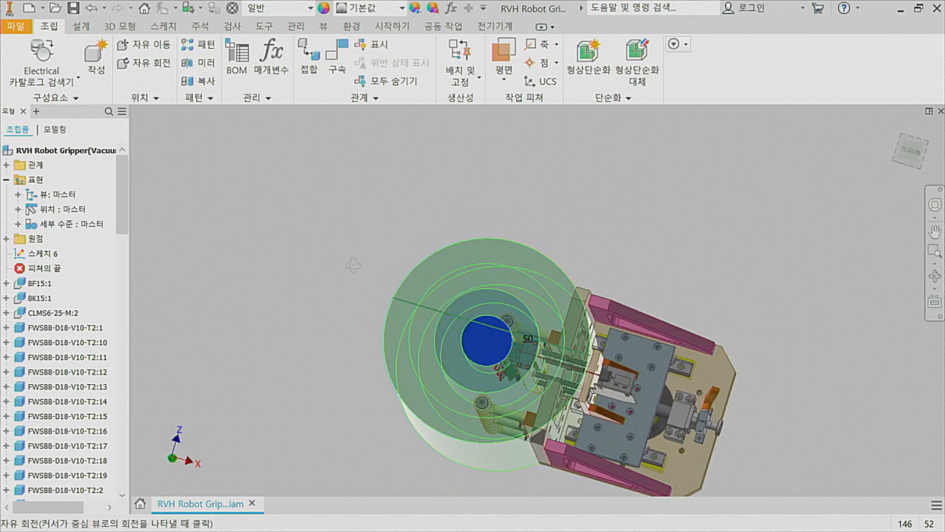
left_click(900, 158)
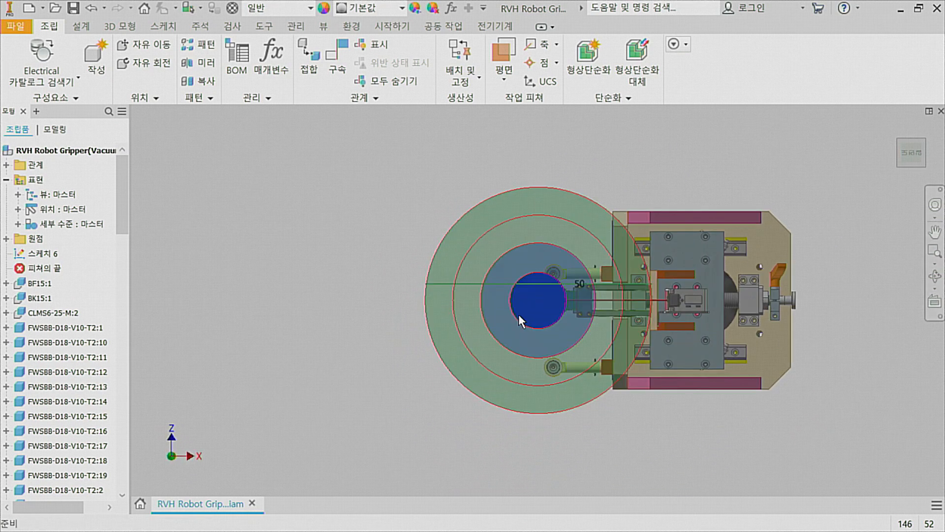
left_click(466, 338)
mouse_move(382, 294)
middle_mouse_down("shift")
mouse_move(379, 344)
mouse_move(381, 295)
middle_mouse_up("shift")
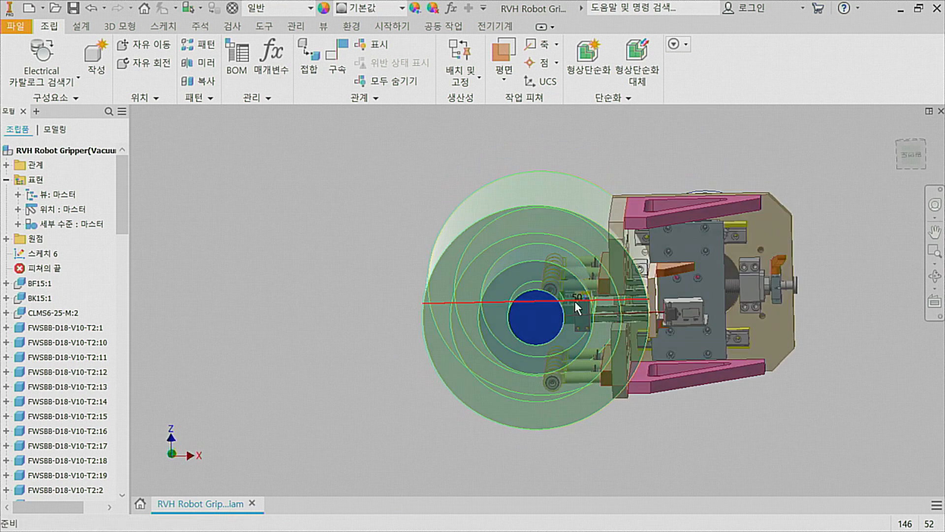
mouse_move(578, 317)
middle_mouse_down("shift")
mouse_move(578, 408)
mouse_move(589, 306)
mouse_move(570, 332)
middle_mouse_up("shift")
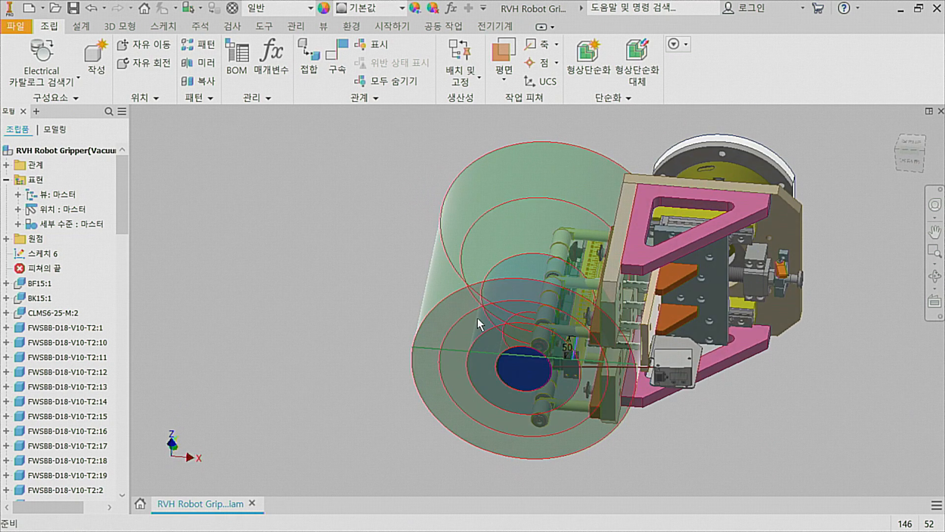
middle_click_drag(364, 303, 372, 365, "shift")
left_click(323, 249)
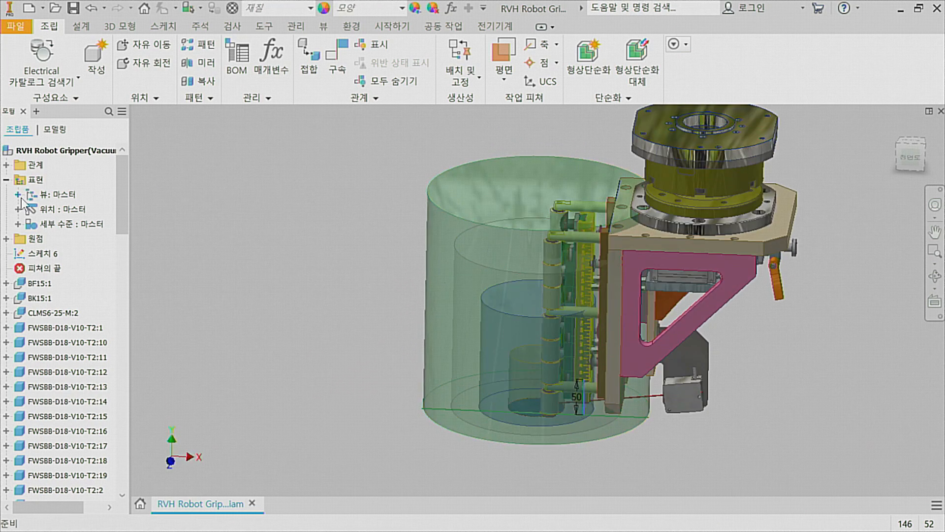
Expand the view and position representation lists and examine their entries alongside the whole gripper.
left_click(18, 195)
left_click(17, 298)
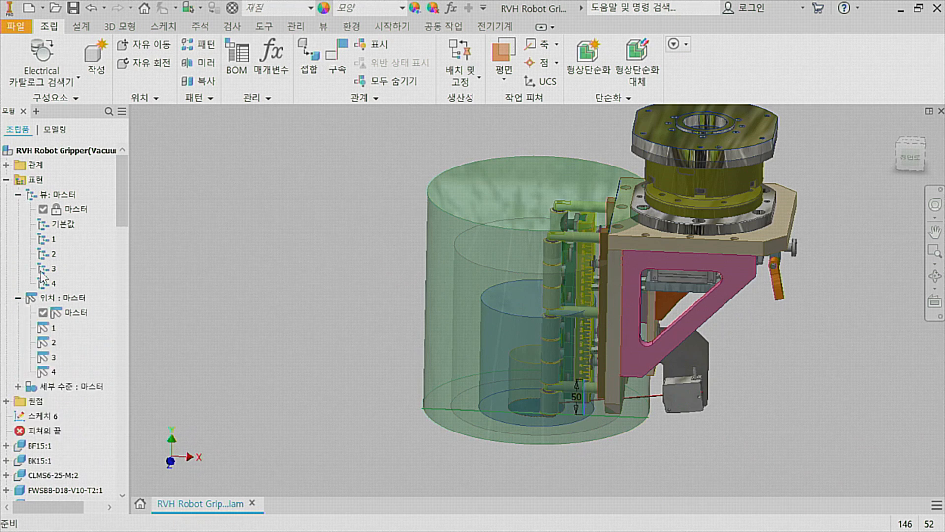
double_click(54, 240)
left_click(146, 244)
scroll(207, 249, "down", 3)
middle_click_drag(207, 250, 273, 241)
scroll(267, 303, "up", 5)
middle_click_drag(268, 303, 276, 300, "shift")
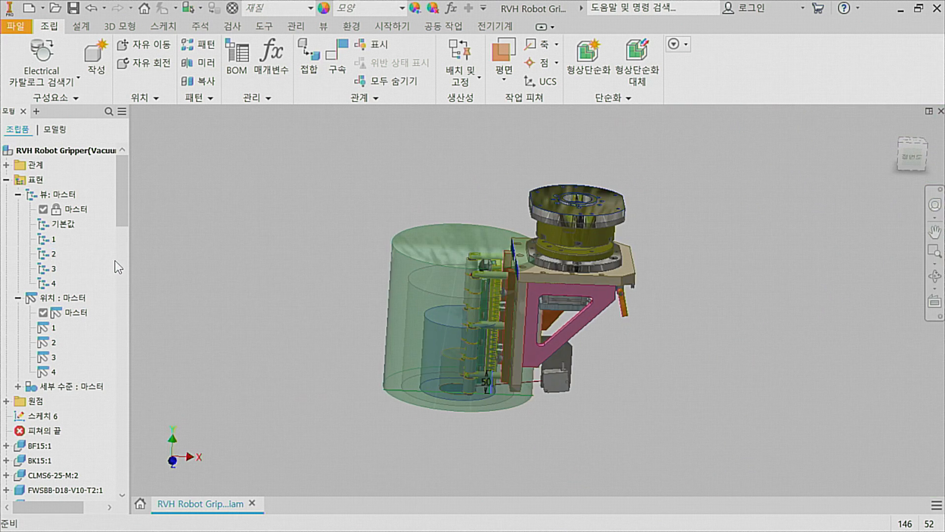
Show the gripper assembly with view and position representation 1, followed by view and position representation 2.
double_click(46, 240)
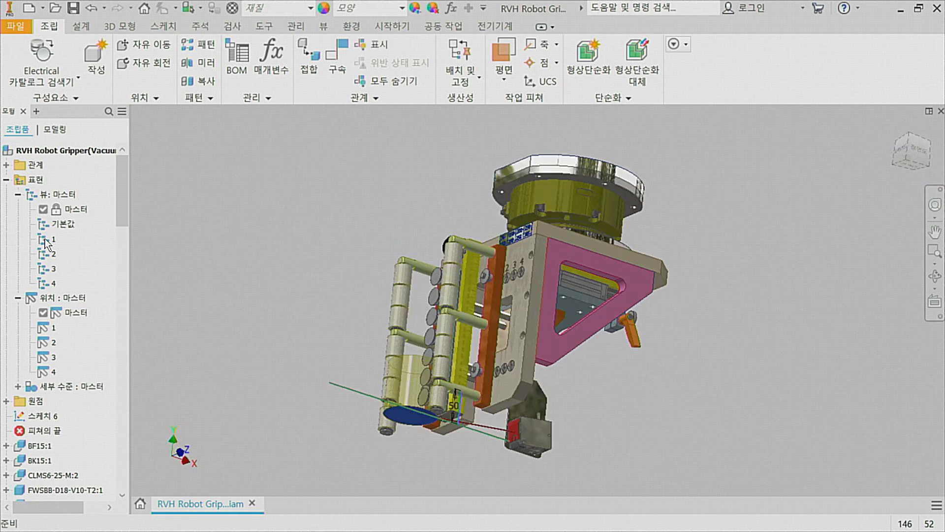
double_click(48, 328)
middle_click_drag(335, 290, 332, 326, "shift")
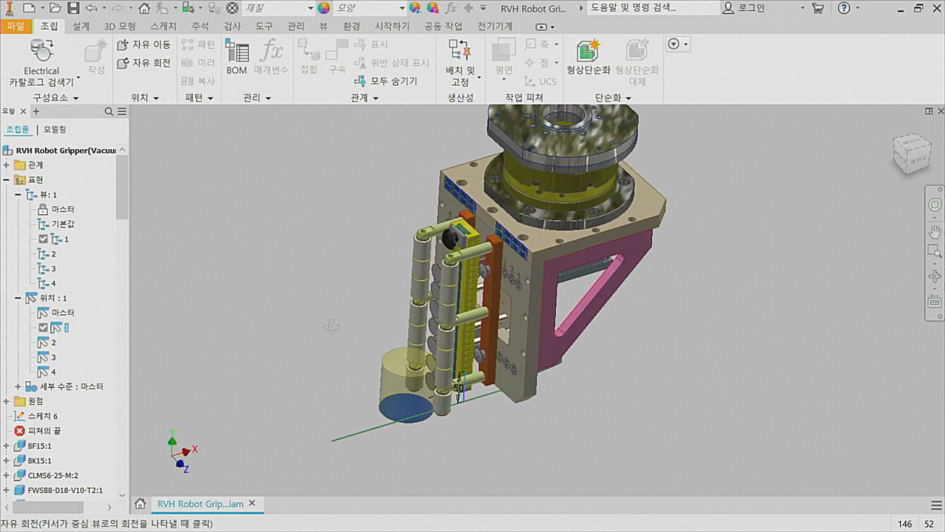
double_click(45, 255)
double_click(48, 344)
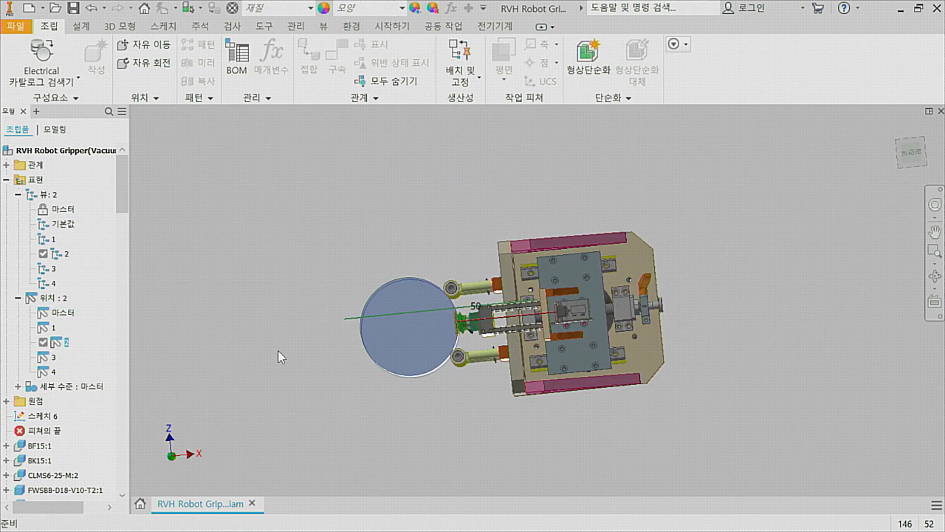
Show the gripper assembly with view and position representation 3, followed by view and position representation 4.
double_click(51, 269)
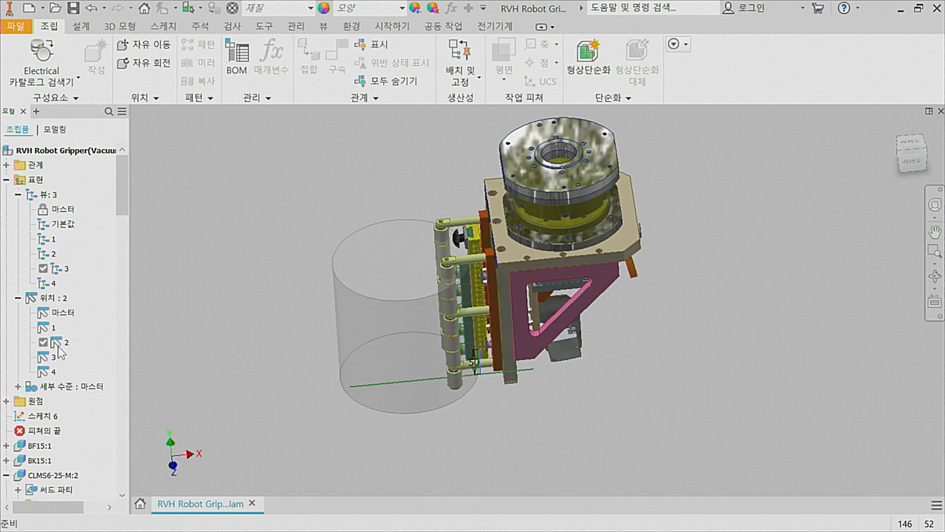
double_click(47, 358)
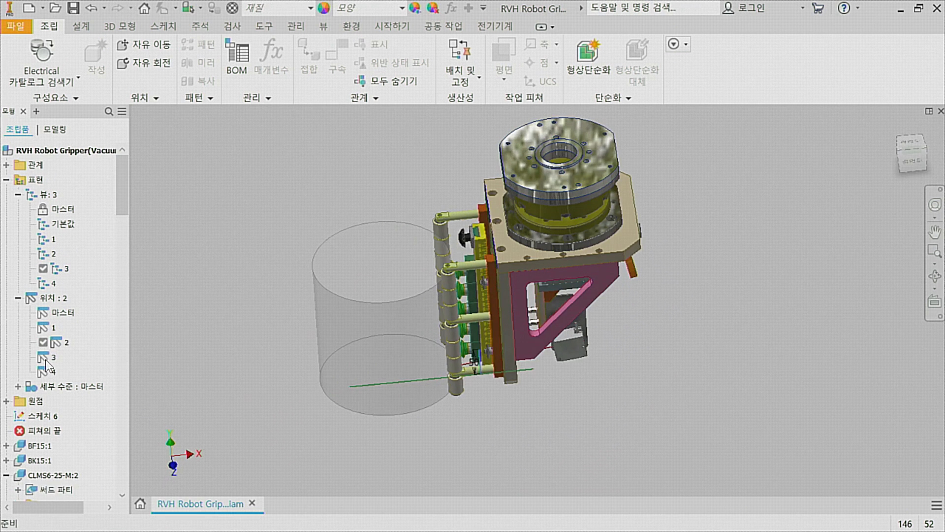
double_click(52, 283)
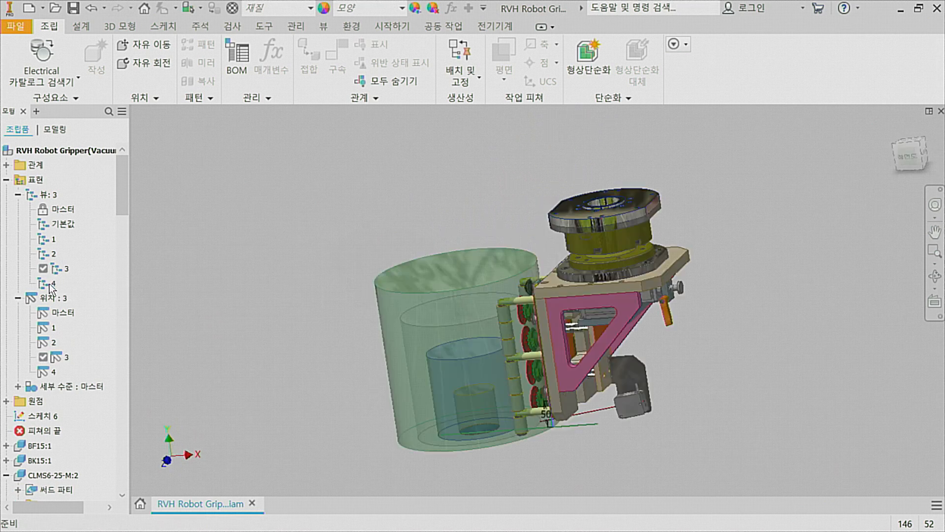
double_click(49, 371)
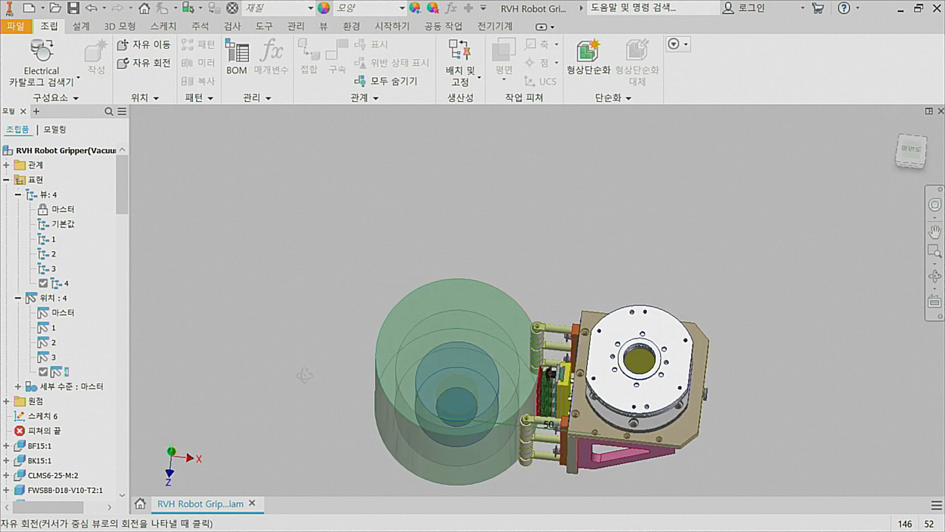
Examine how the gripper meets the nested workpiece cylinders, from straight above and from several oblique angles.
left_click(913, 154)
scroll(527, 301, "up", 4)
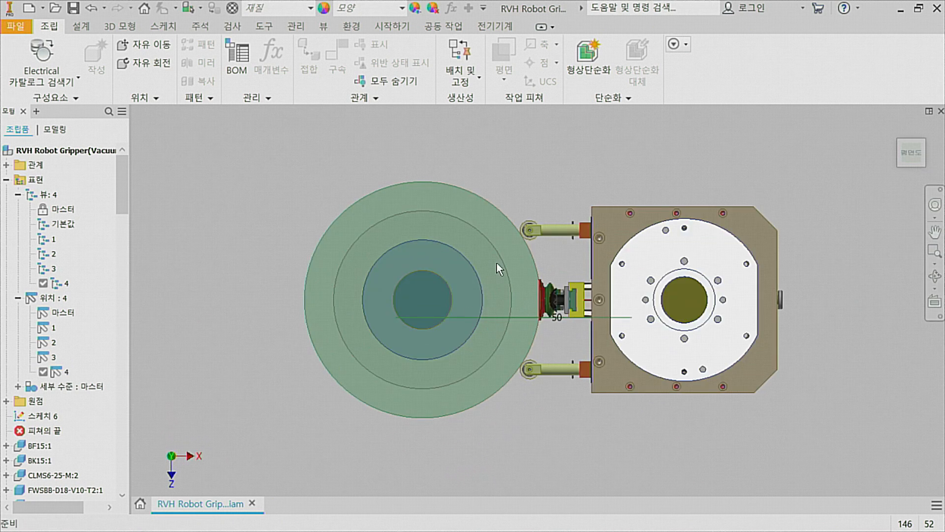
middle_click_drag(470, 302, 641, 296, "shift")
left_click(792, 217)
middle_click_drag(792, 217, 713, 306, "shift")
scroll(713, 306, "down", 3)
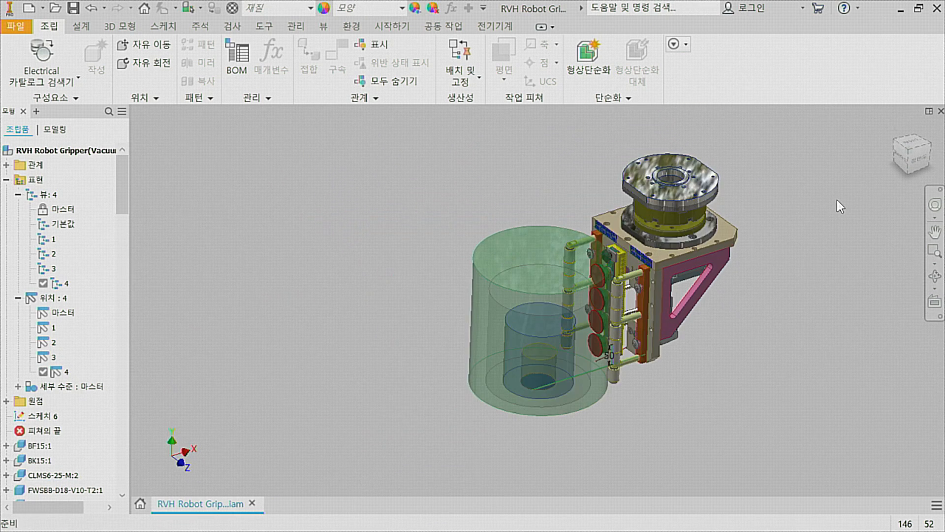
scroll(816, 216, "up", 1)
middle_click_drag(713, 276, 679, 291, "shift")
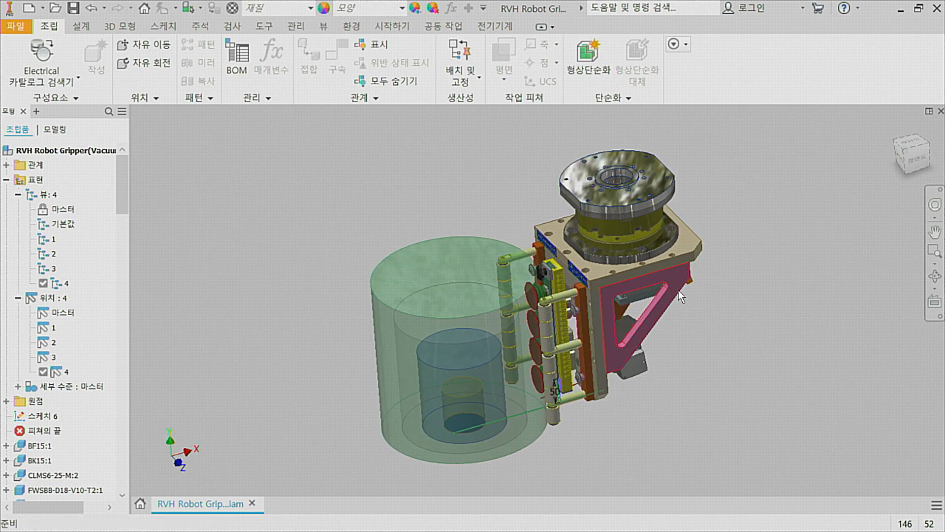
Reactivate view representation 1 and position representation 1 and check the gripper's roller arms against the small workpiece.
double_click(50, 240)
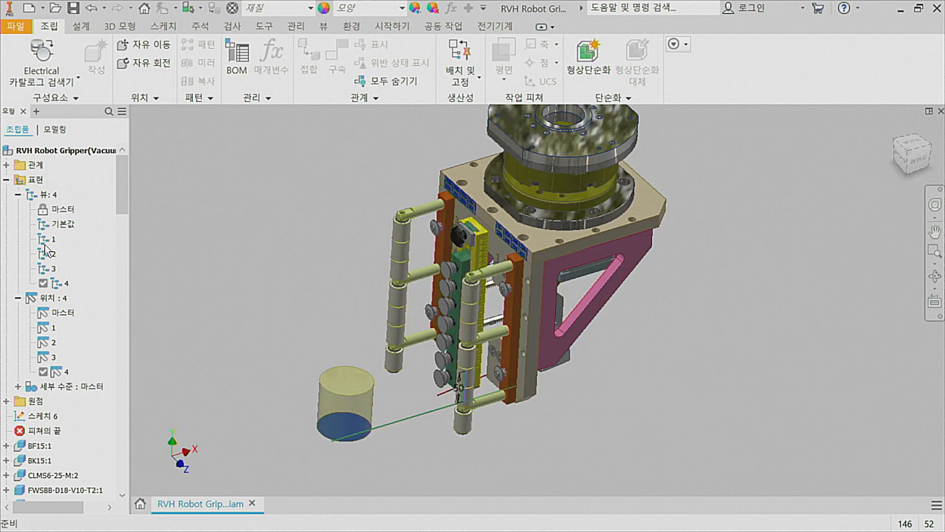
double_click(65, 324)
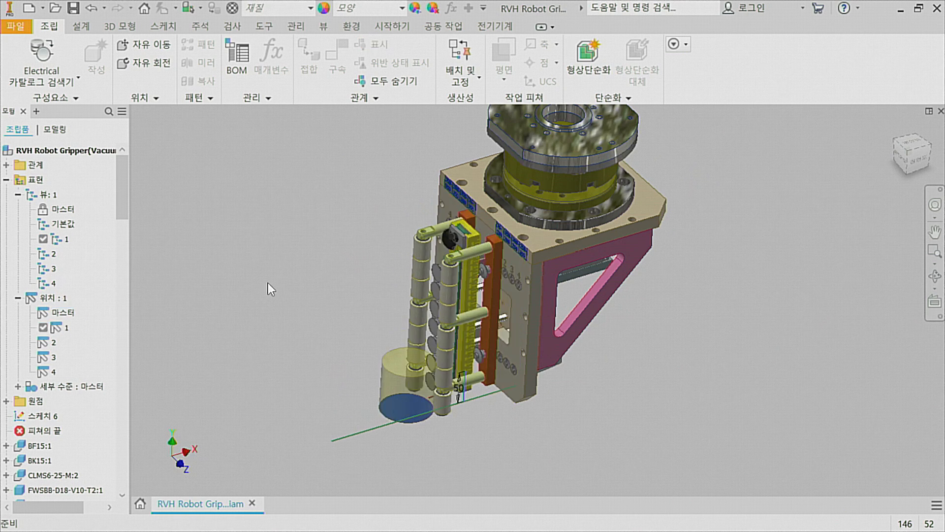
left_click(419, 258)
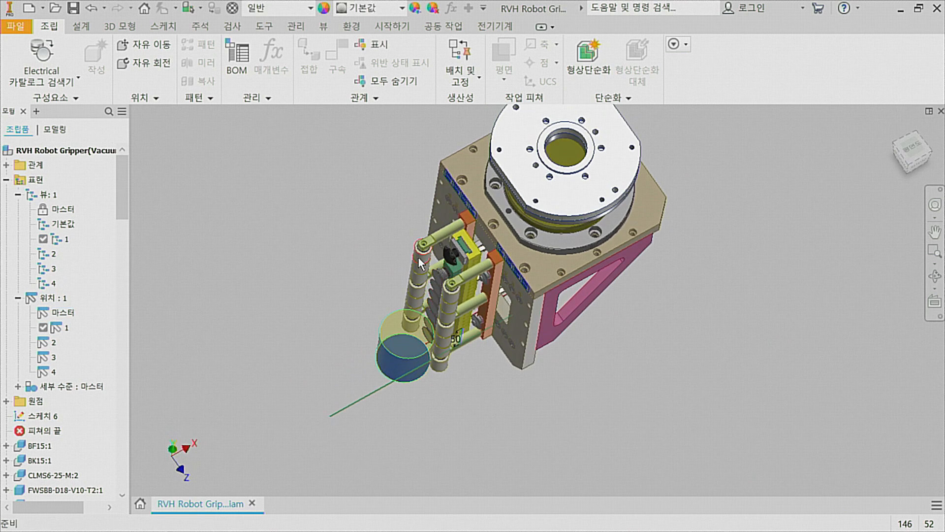
left_click(344, 305)
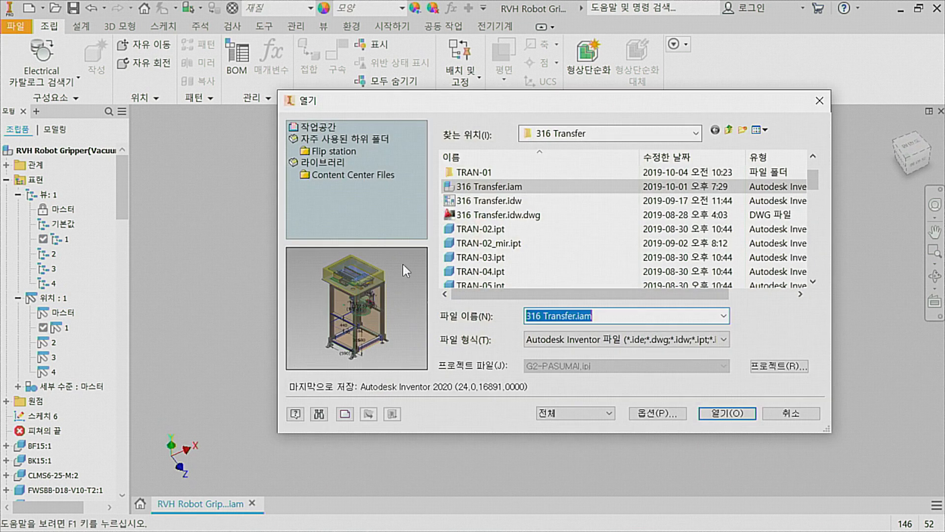
Open the assembly TEST2.iam from the KR30-HA_KR60HA_KR30-3_KR60-3 folder under the project workspace.
left_click(320, 128)
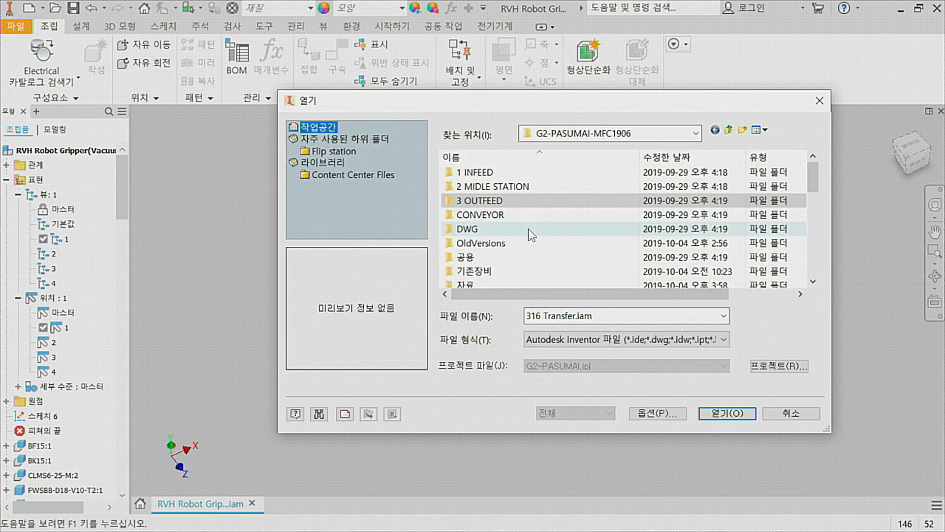
double_click(482, 256)
double_click(506, 200)
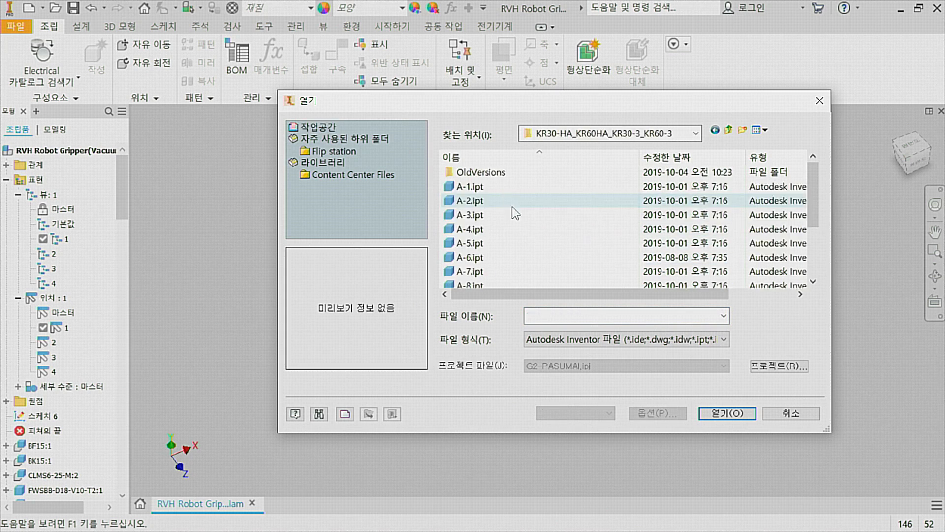
double_click(480, 243)
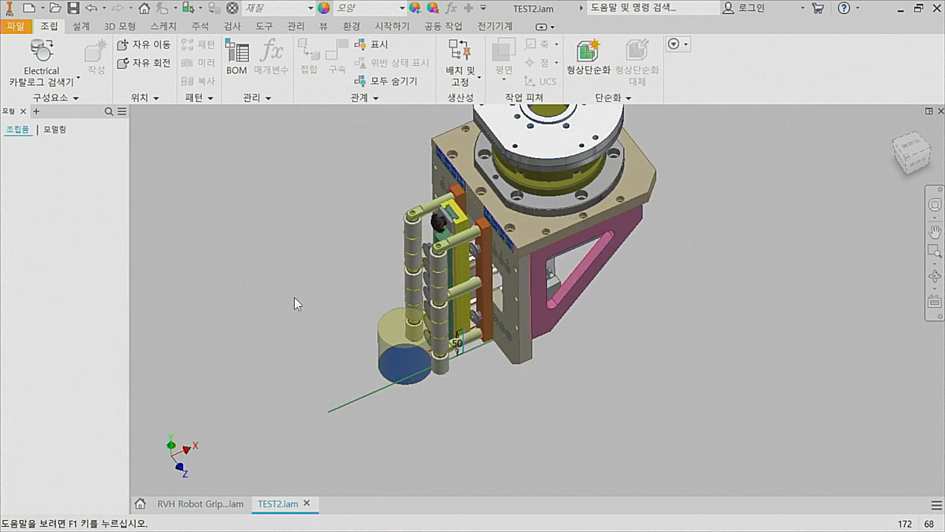
left_click(350, 314)
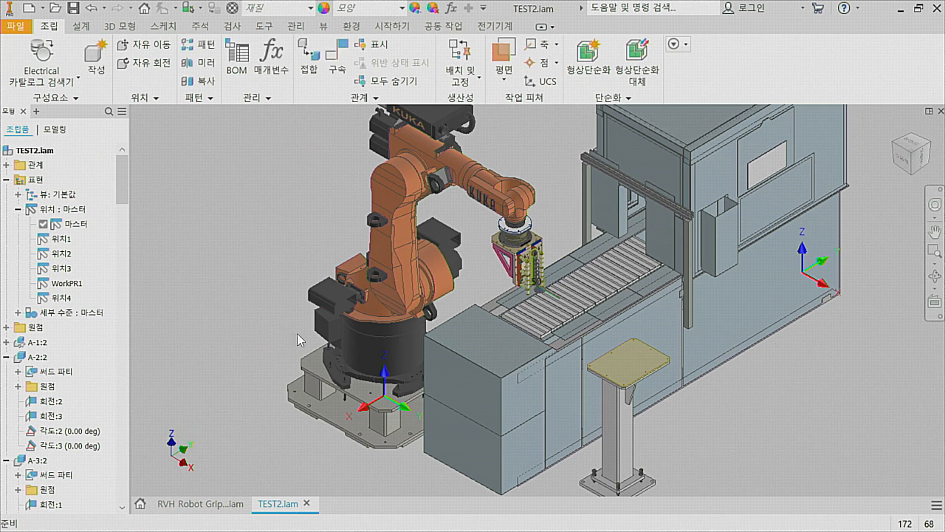
middle_click_drag(297, 333, 346, 322)
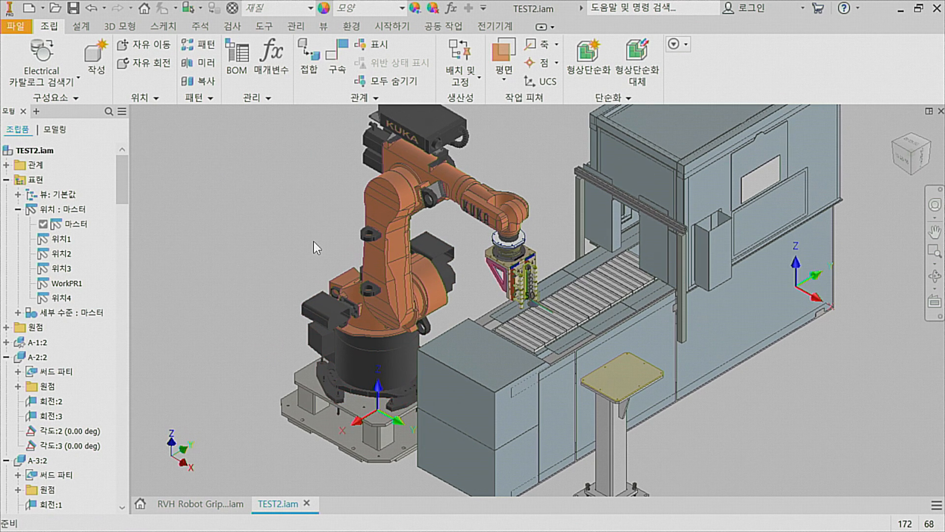
Switch to the AutoCAD plant layout and examine the robot area around the turning table and buffer table.
key("alt+Tab")
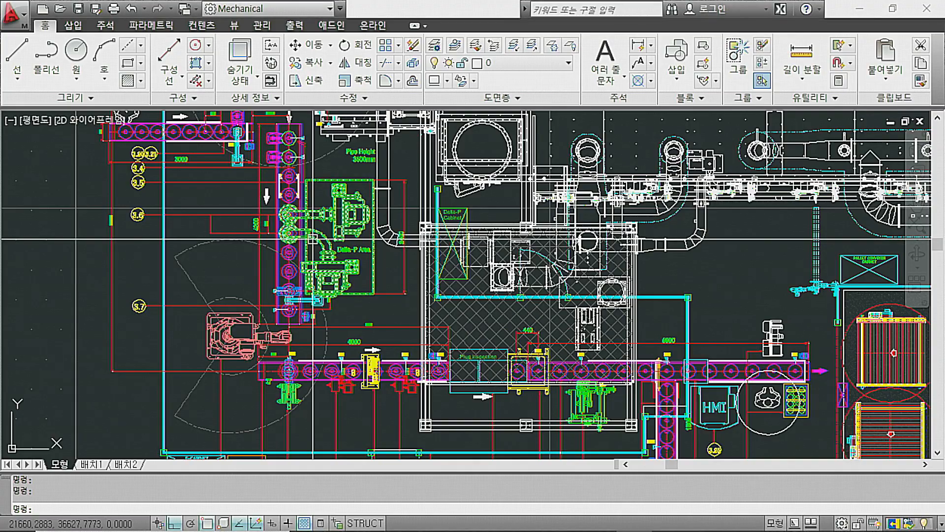
scroll(479, 225, "down", 4)
scroll(612, 222, "up", 5)
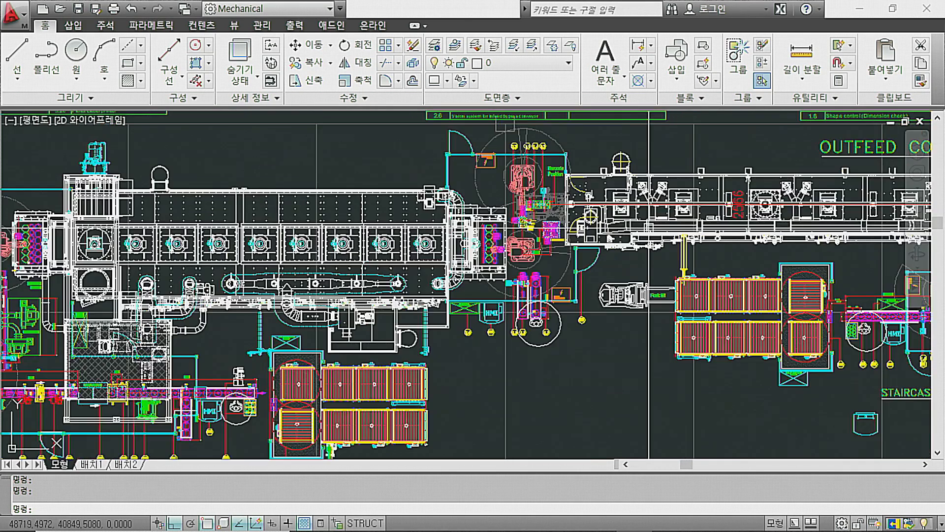
scroll(554, 185, "up", 5)
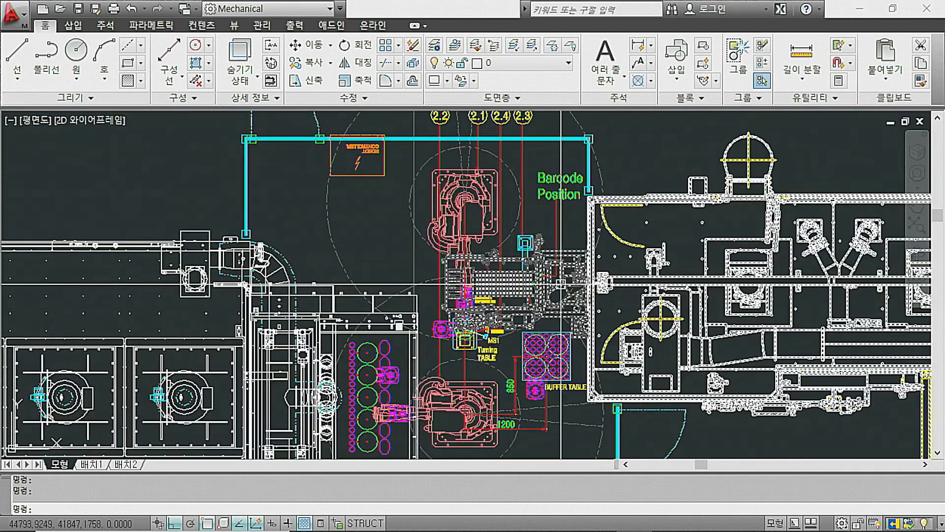
scroll(479, 289, "up", 2)
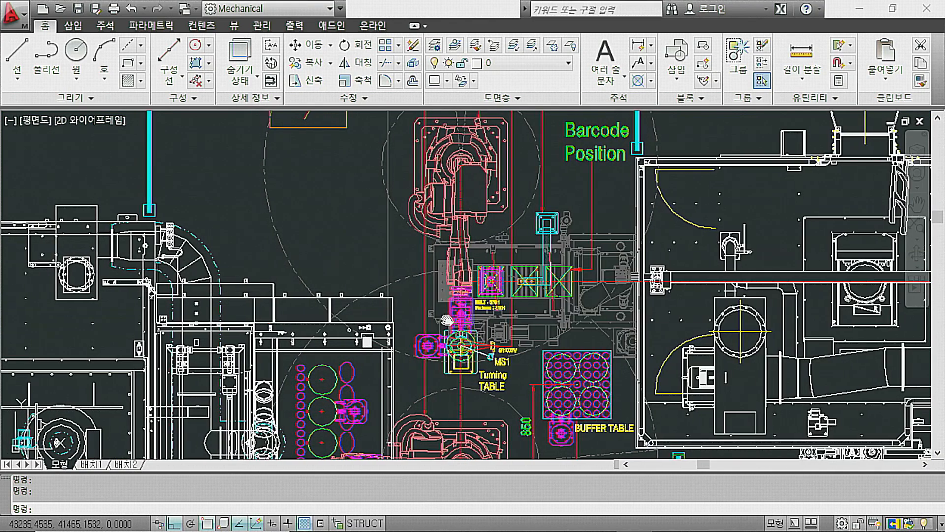
scroll(465, 310, "up", 4)
middle_click_drag(468, 316, 498, 318)
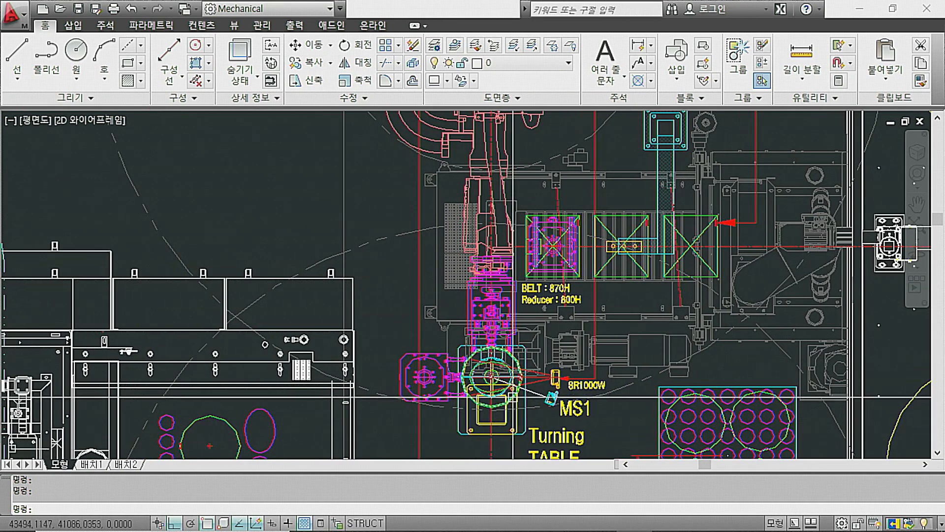
scroll(526, 333, "down", 2)
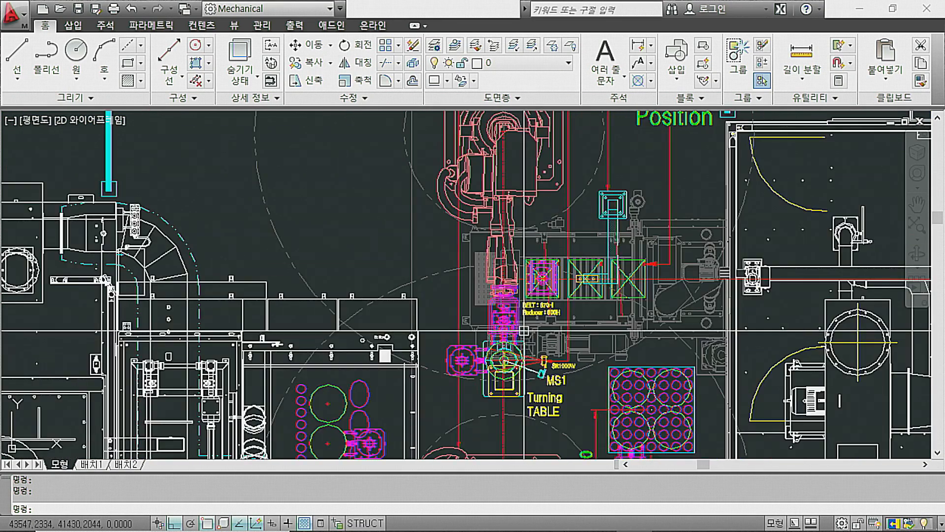
Highlight the robot and the gripper above the turning table in the layout, and clear the selection.
left_click(506, 211)
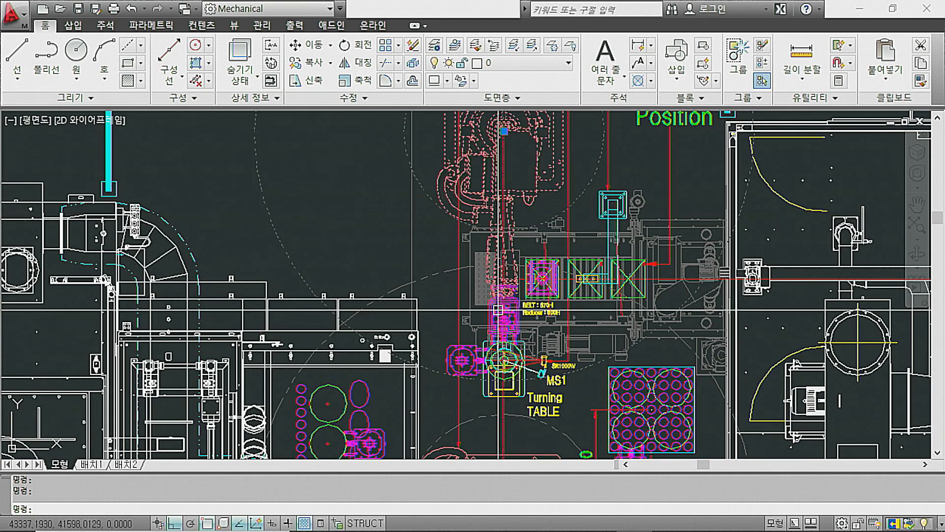
left_click(508, 330)
key("Escape")
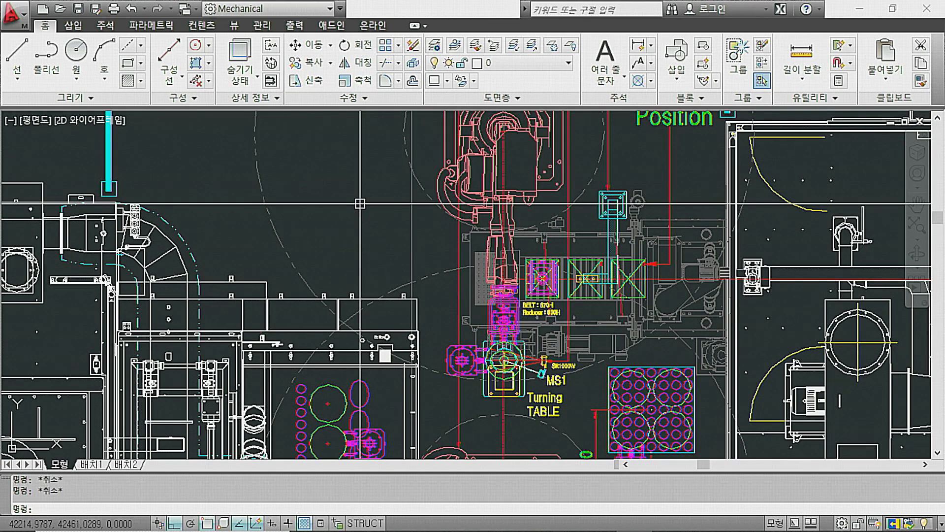
Switch back to Inventor and show the robot in positions 위치1, 위치2 and 위치3, ending on 마스터.
key("alt+Tab")
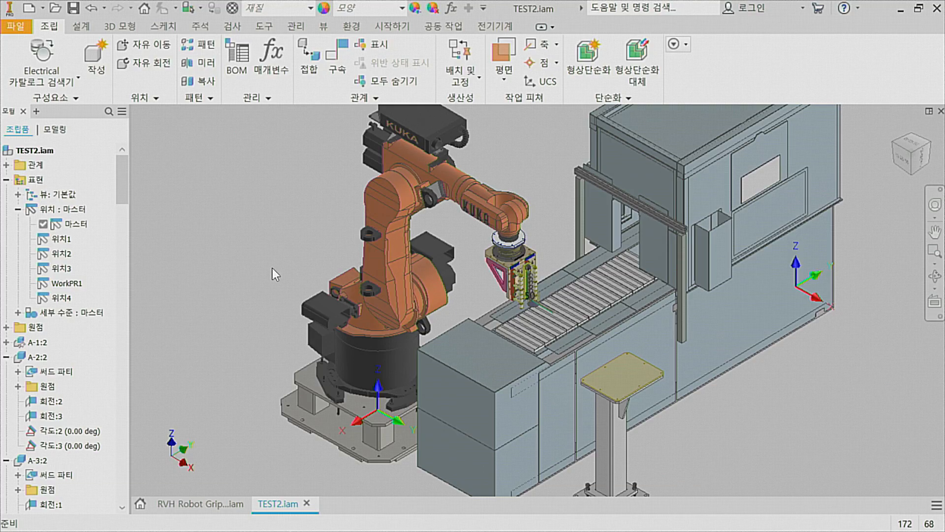
mouse_move(256, 309)
middle_mouse_down()
mouse_move(267, 315)
mouse_move(268, 295)
mouse_move(269, 305)
middle_mouse_up()
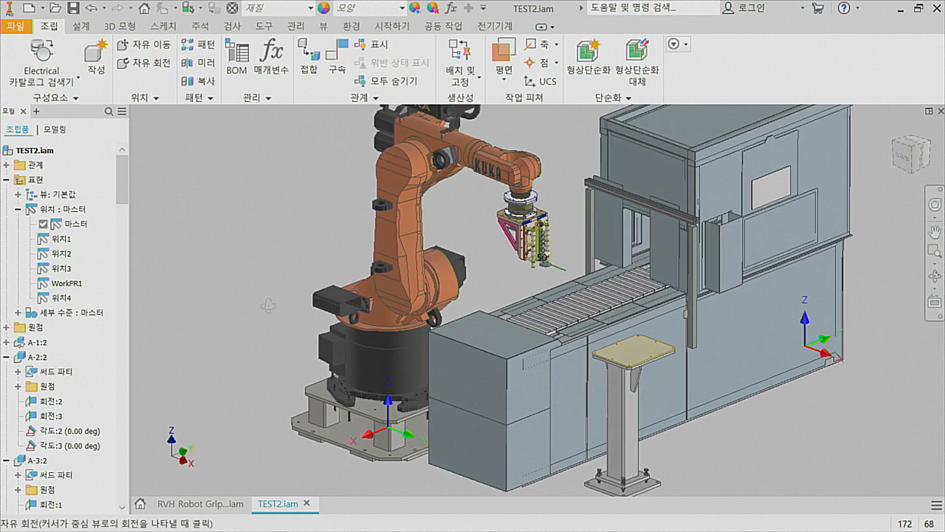
double_click(58, 240)
double_click(62, 253)
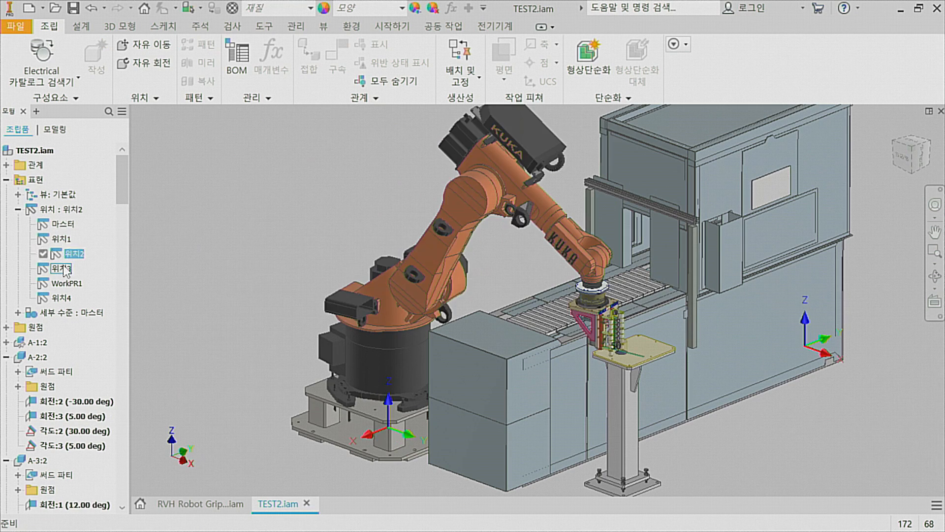
double_click(61, 268)
left_click(62, 225)
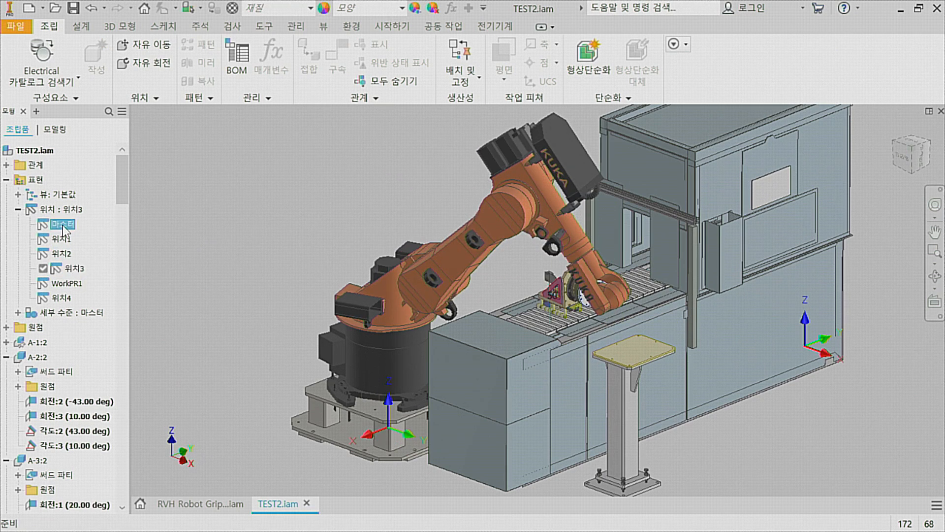
double_click(63, 225)
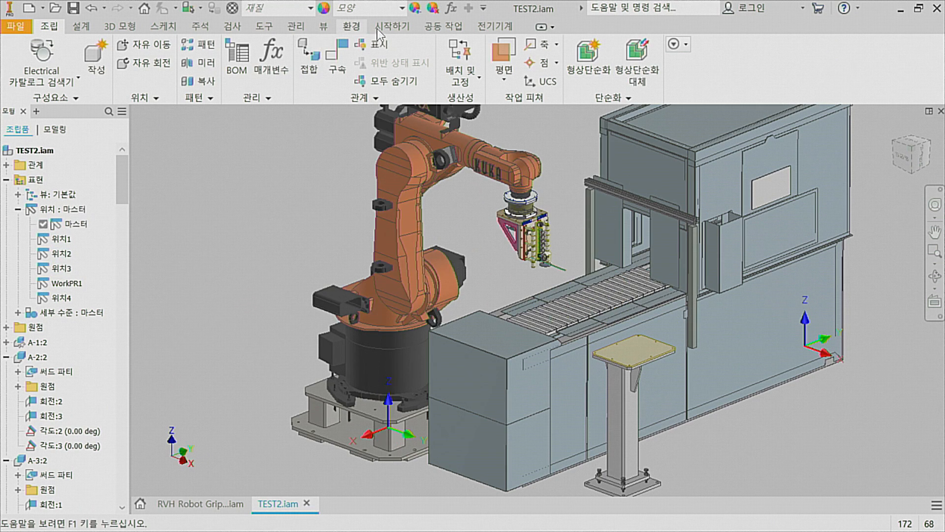
Enter the Inventor Studio environment for the robot assembly and display the animation timeline.
left_click(351, 26)
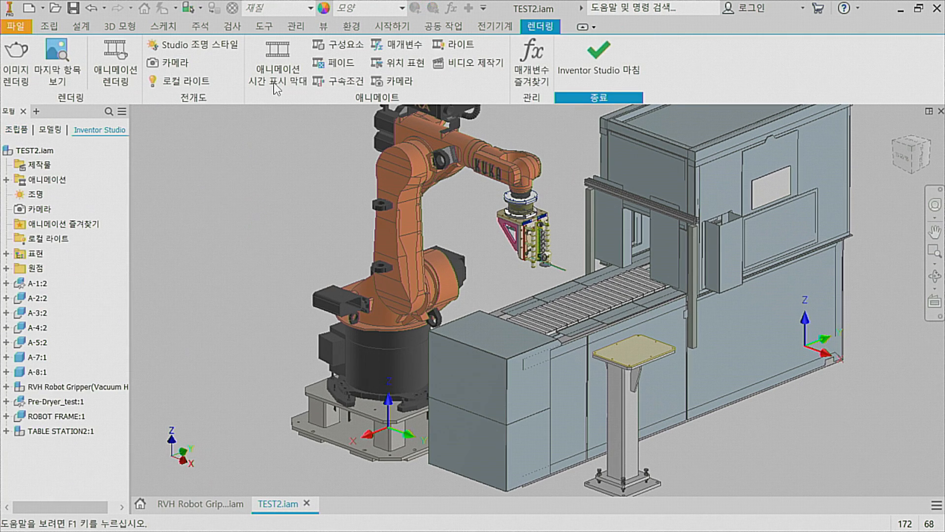
left_click(279, 72)
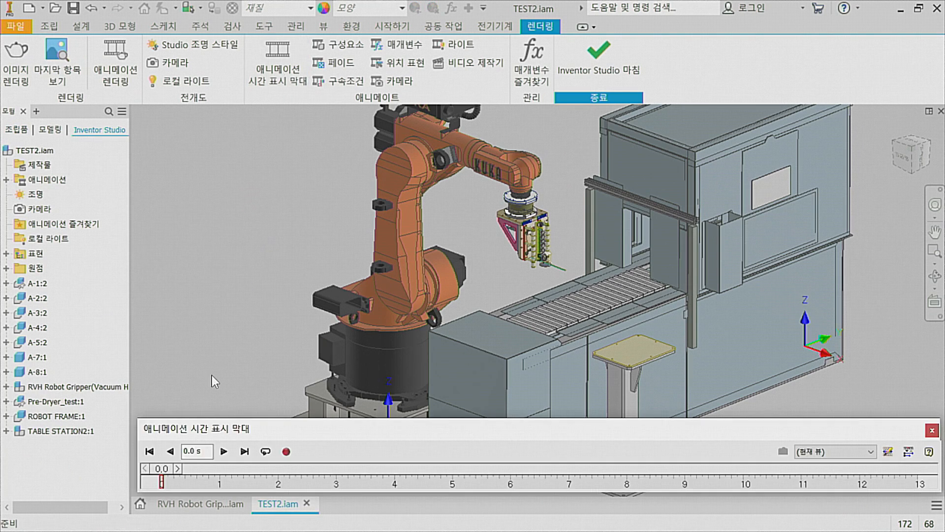
scroll(537, 310, "up", 3)
middle_click_drag(537, 311, 452, 272)
scroll(453, 273, "down", 3)
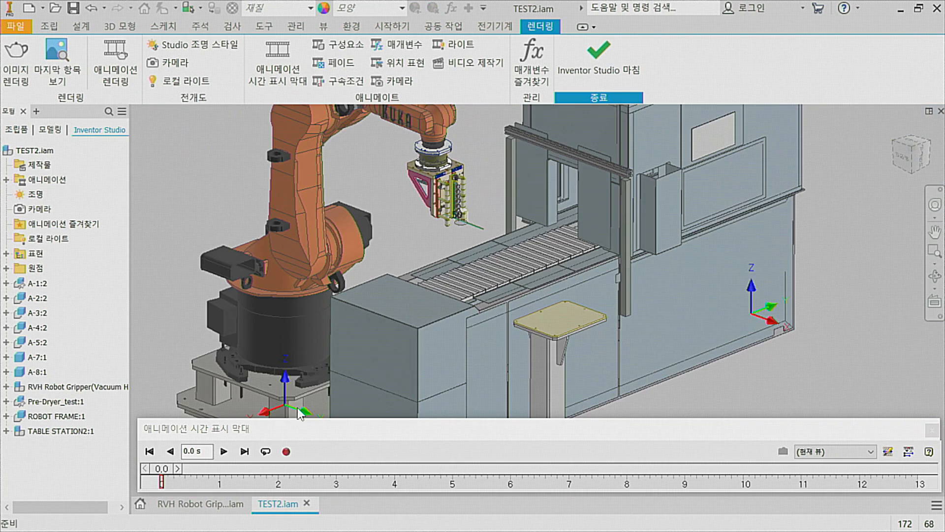
Play the robot cell animation from the start and view the robot above the table from another angle.
left_click(224, 452)
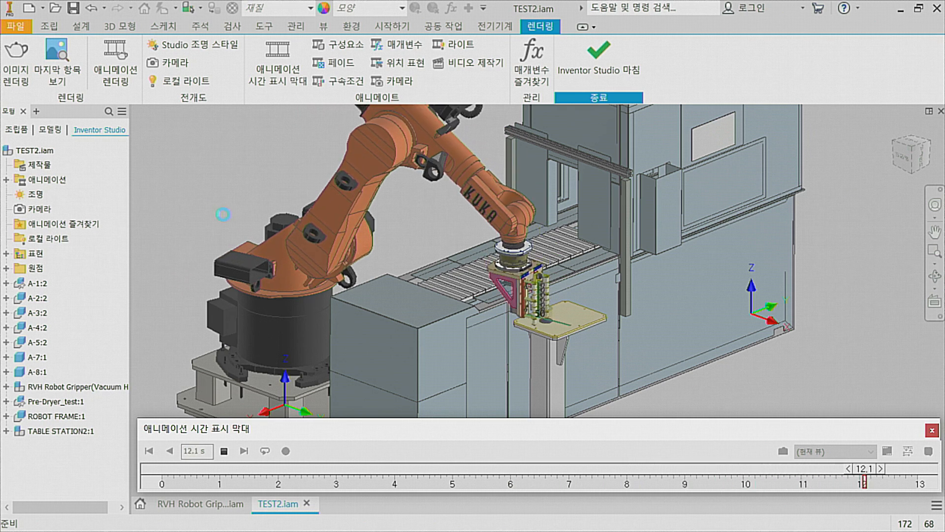
middle_click_drag(705, 374, 676, 364, "shift")
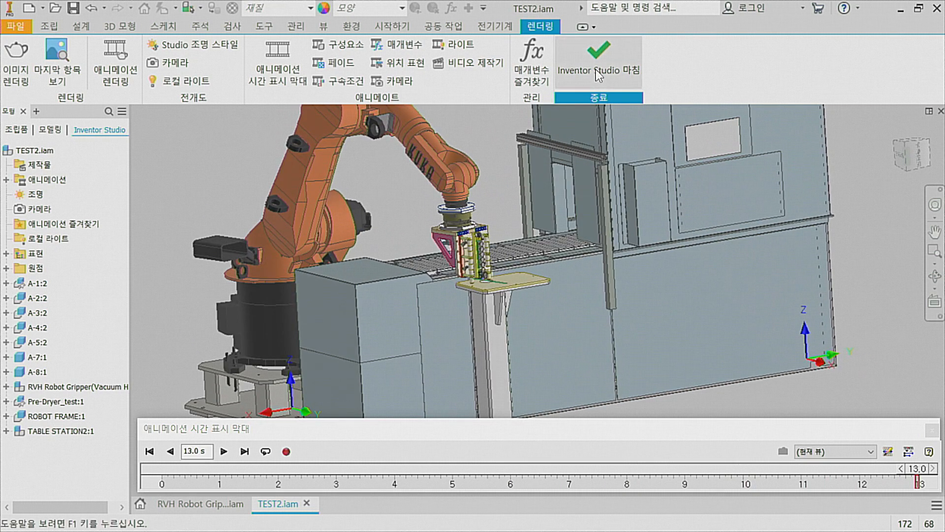
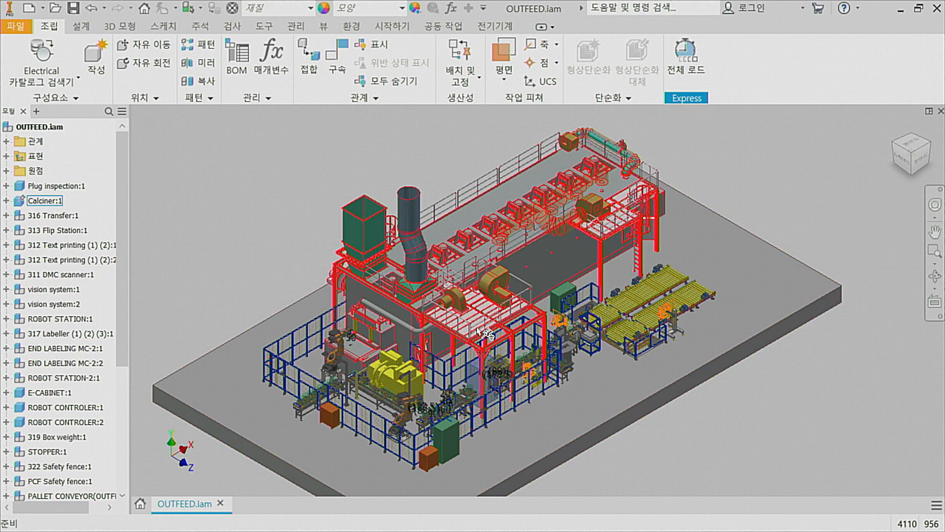
Look over the OUTFEED.iam assembly, focusing on the fenced robot and conveyor area in front of the calciner.
middle_click_drag(478, 330, 493, 307)
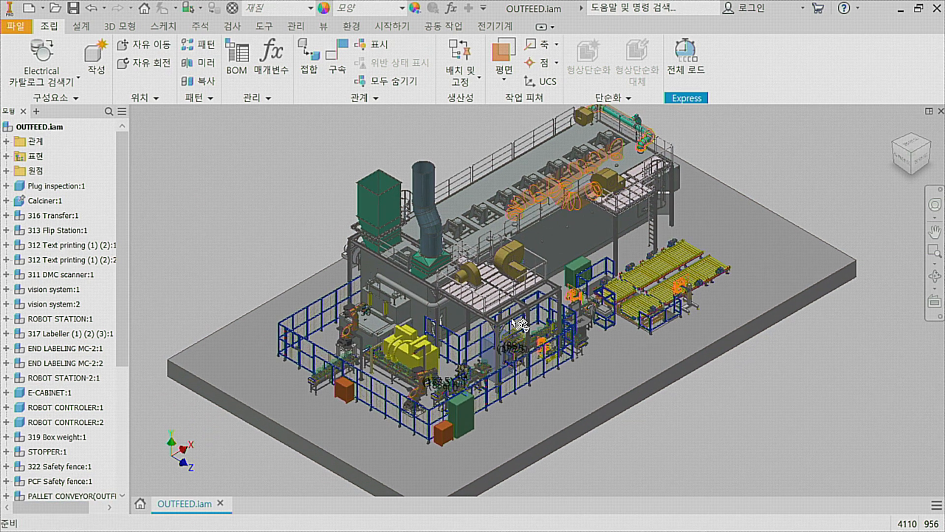
scroll(359, 350, "up", 3)
scroll(360, 350, "down", 2)
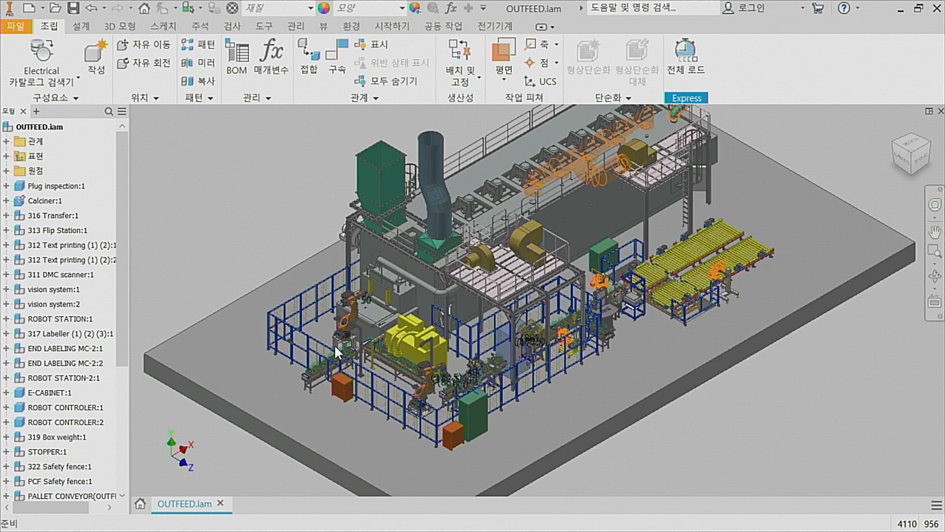
Switch to the AutoCAD plant layout and examine the conveyors and robots at the calciner's outfeed end.
key("alt+Tab")
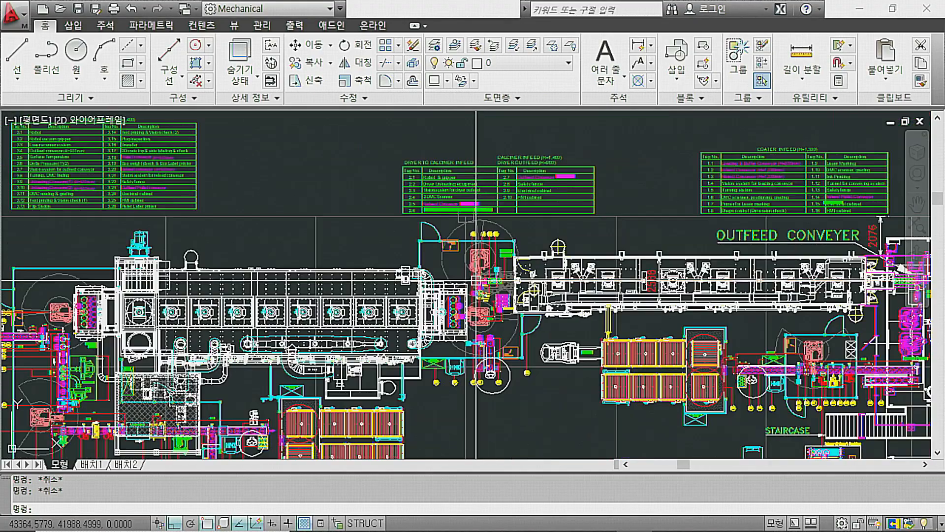
middle_click_drag(300, 352, 465, 291)
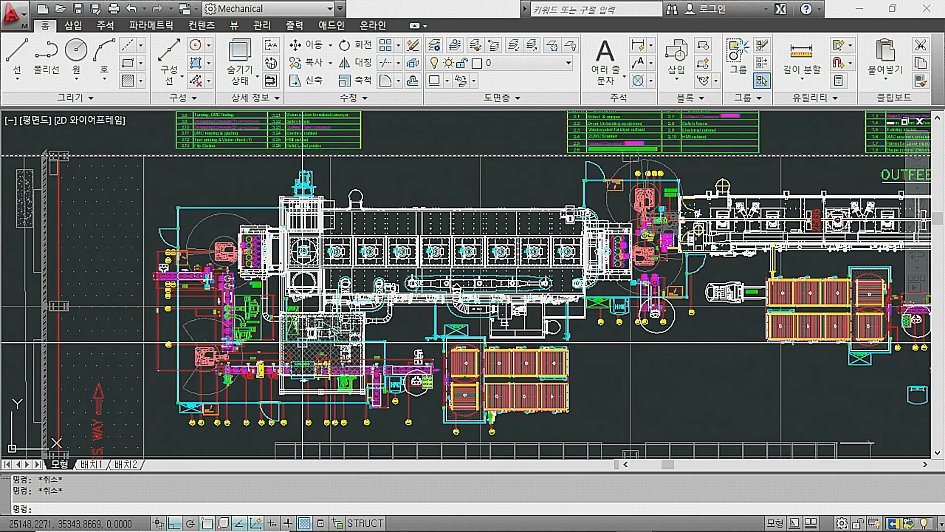
scroll(180, 342, "up", 3)
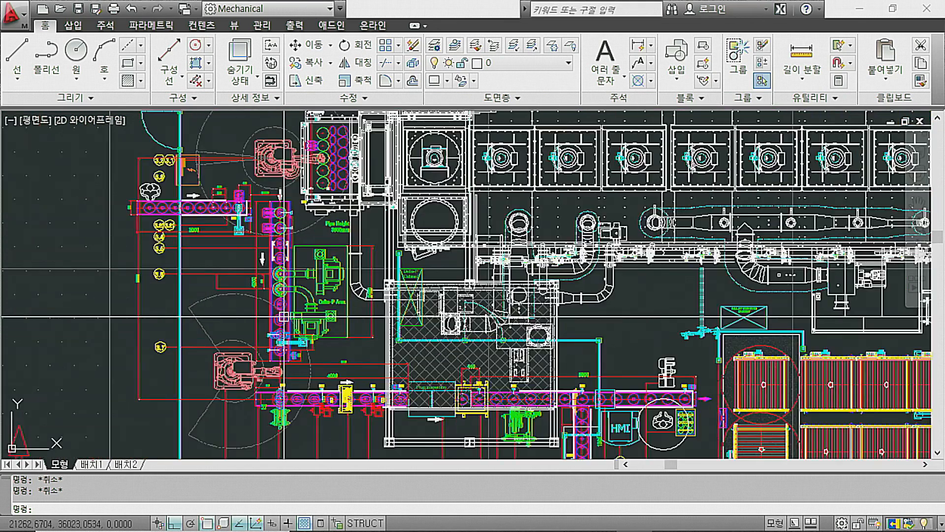
scroll(283, 316, "up", 2)
middle_click_drag(284, 316, 335, 315)
mouse_move(493, 295)
middle_mouse_down()
mouse_move(463, 217)
mouse_move(266, 187)
middle_mouse_up()
scroll(266, 187, "up", 1)
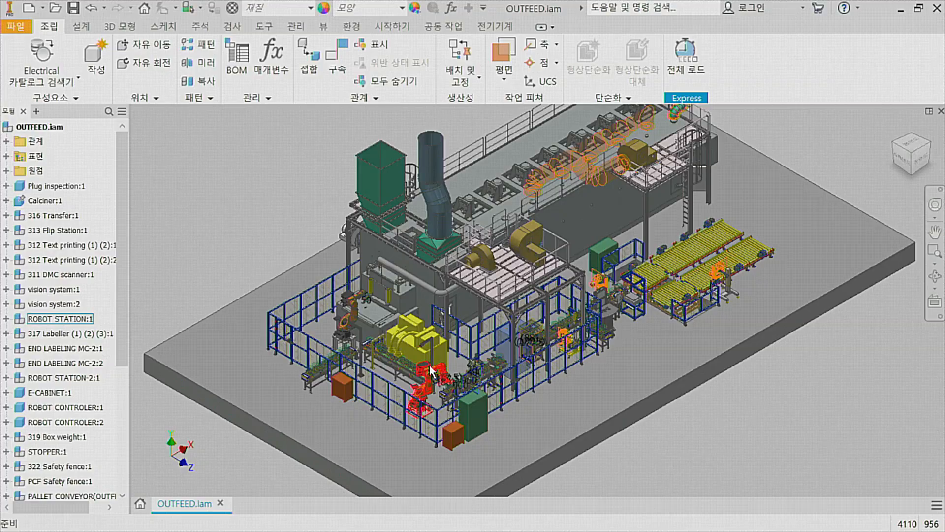
Switch back to Inventor, select the conveyors of the outfeed line, and open PC06, Delta P Conveyor, PC07 and PC08 in their own windows.
scroll(376, 359, "up", 3)
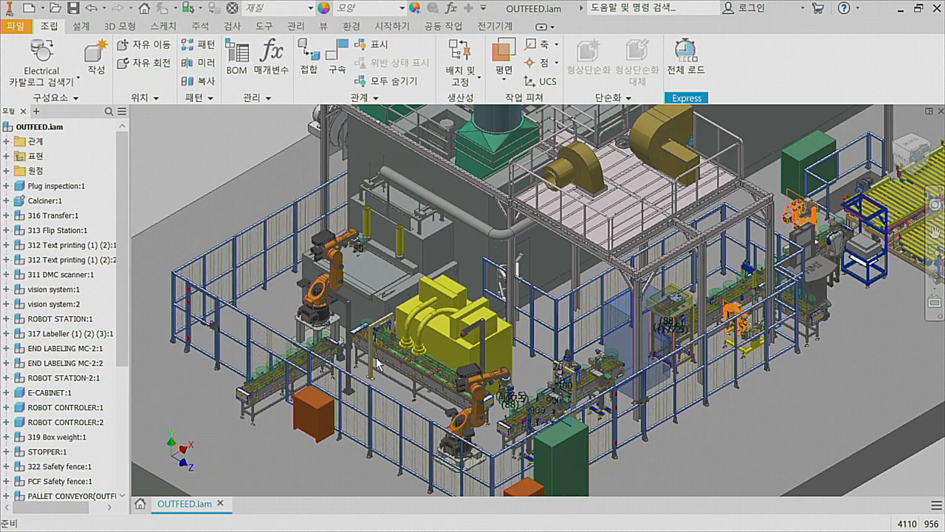
left_click(338, 357)
left_click(401, 354, "ctrl")
left_click(542, 403, "ctrl")
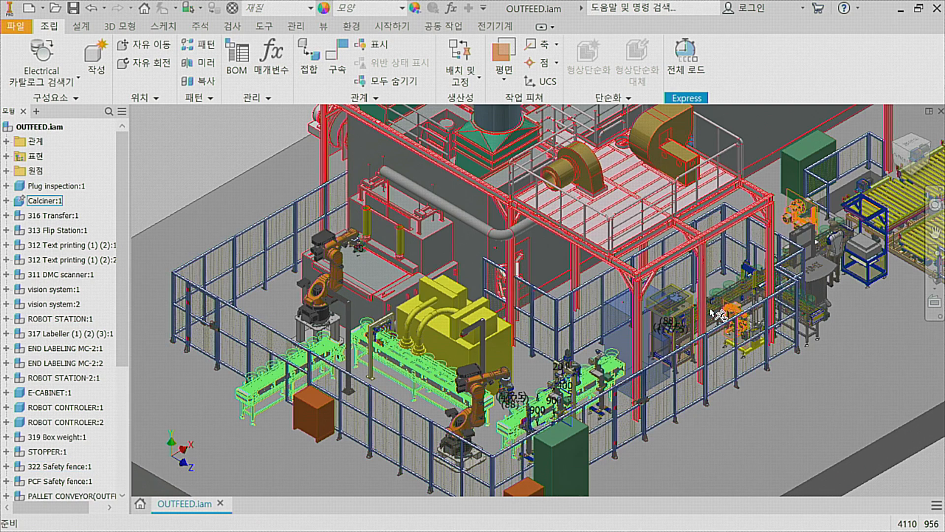
right_click(820, 320)
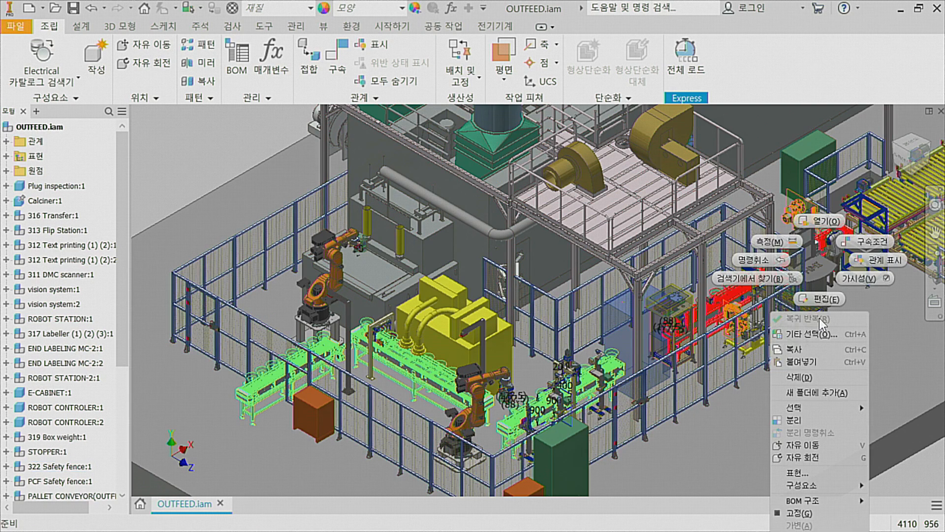
left_click(820, 221)
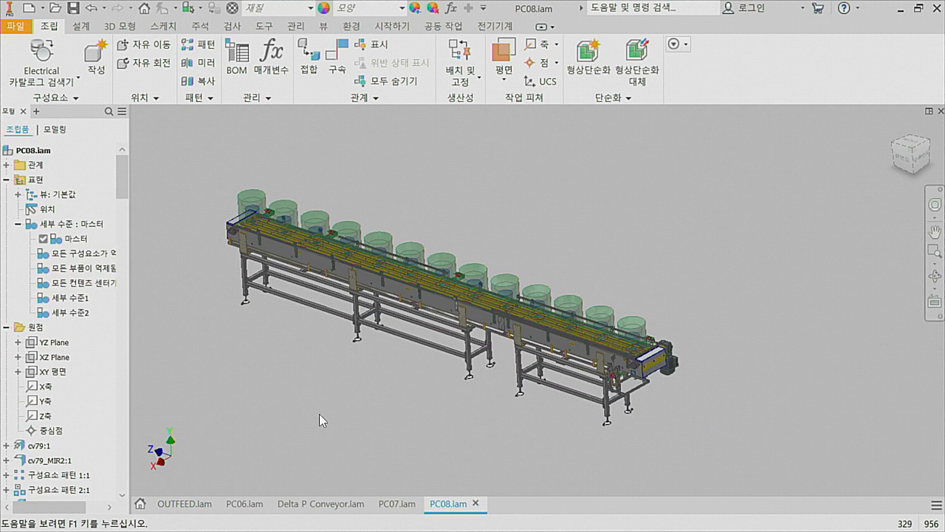
Compare the PC06 and Delta P Conveyor assemblies, showing each conveyor from different viewing directions.
left_click(243, 503)
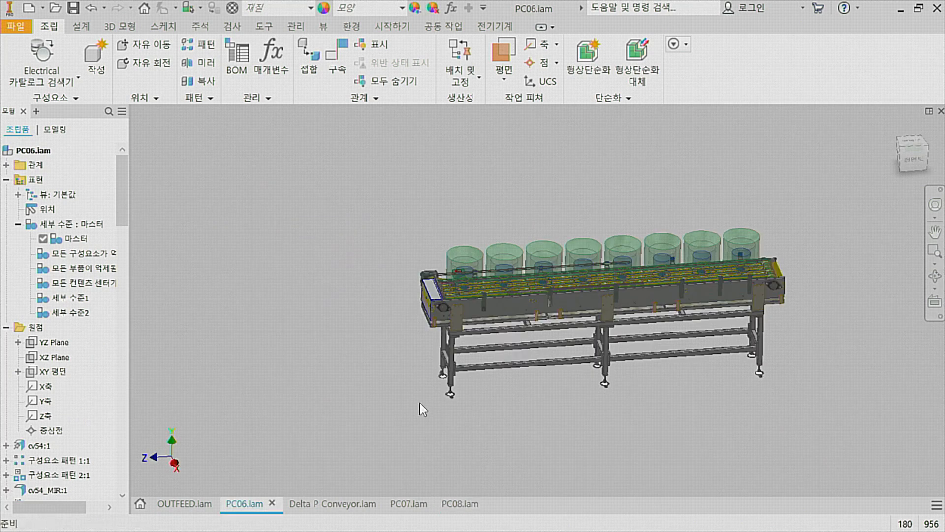
middle_click_drag(455, 391, 401, 414, "shift")
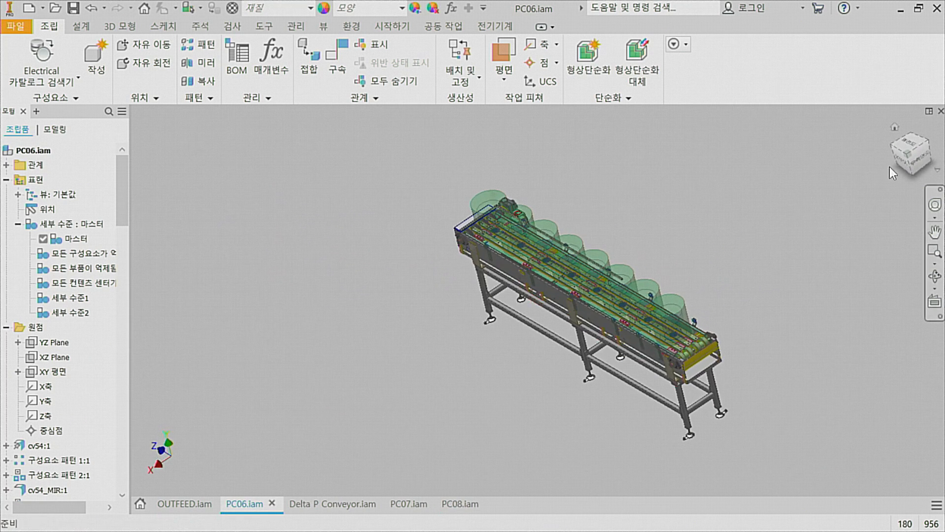
left_click(909, 159)
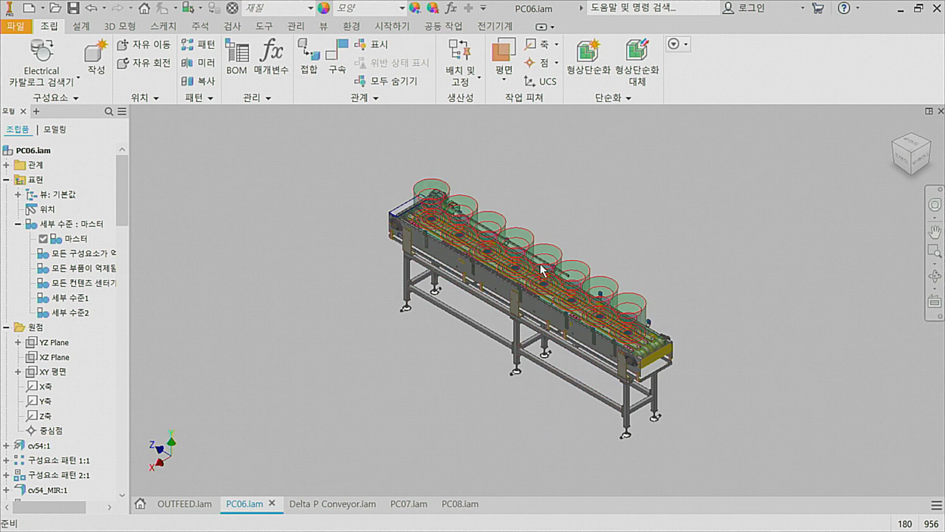
left_click(320, 503)
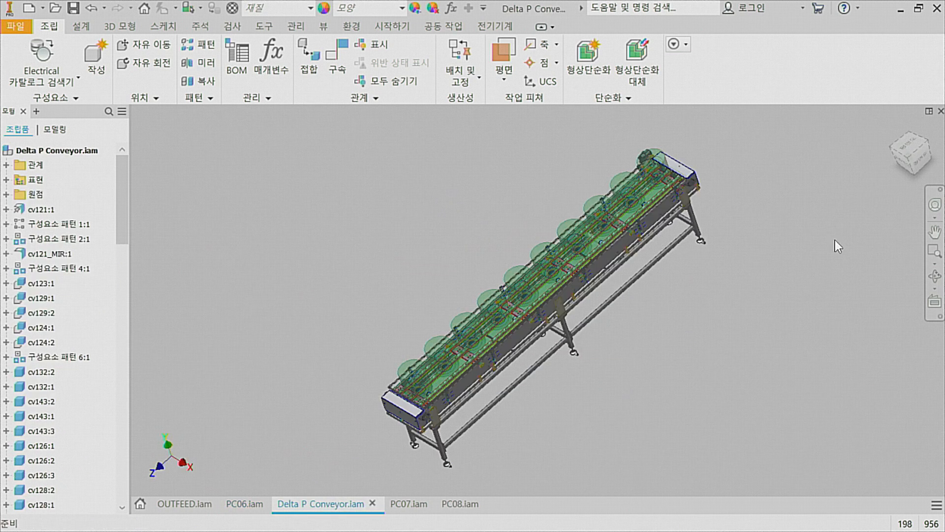
left_click(924, 143)
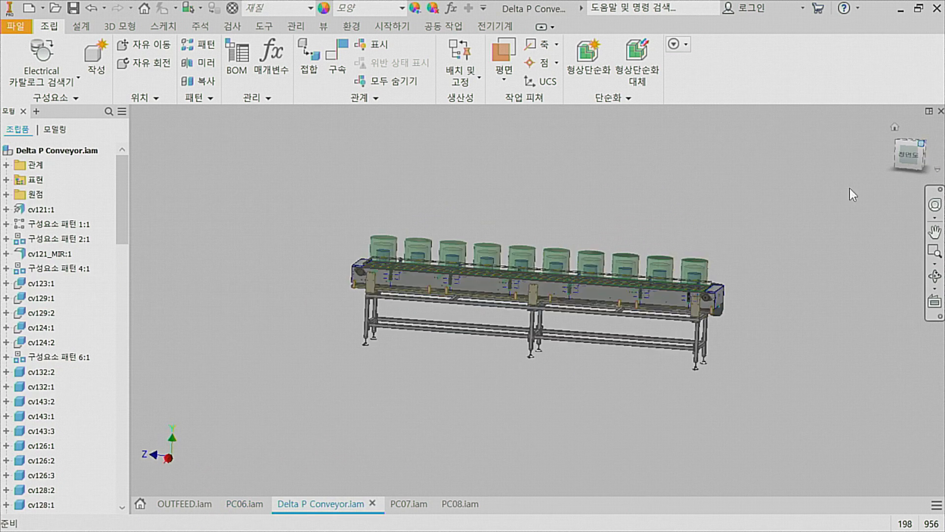
Return to the PC06 assembly and open its long side plate, cv54, as a separate part.
left_click(244, 504)
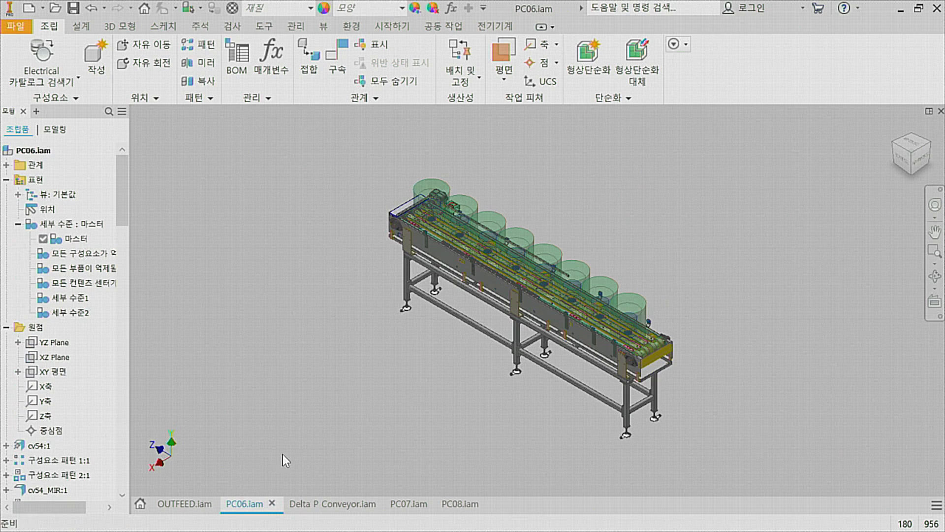
scroll(447, 269, "up", 4)
left_click(442, 251)
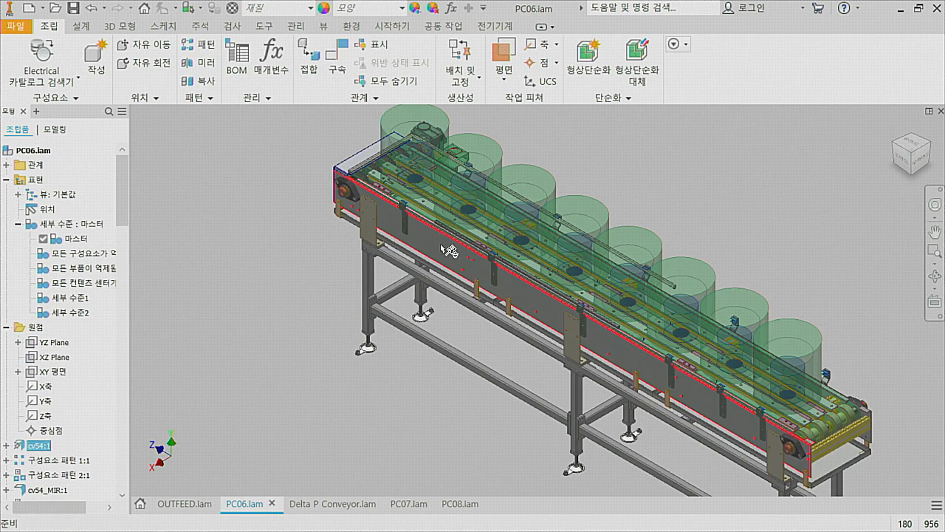
middle_click_drag(441, 251, 473, 298, "shift")
right_click(406, 297)
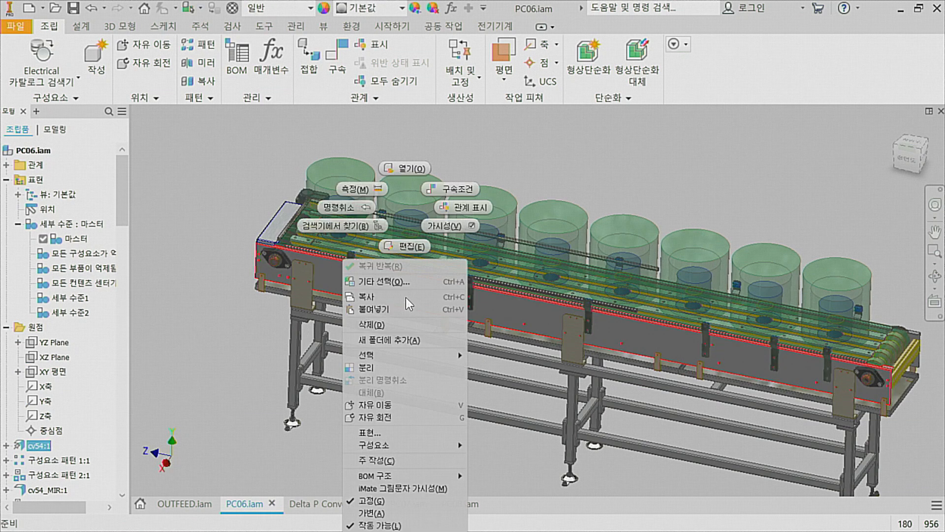
left_click(367, 268)
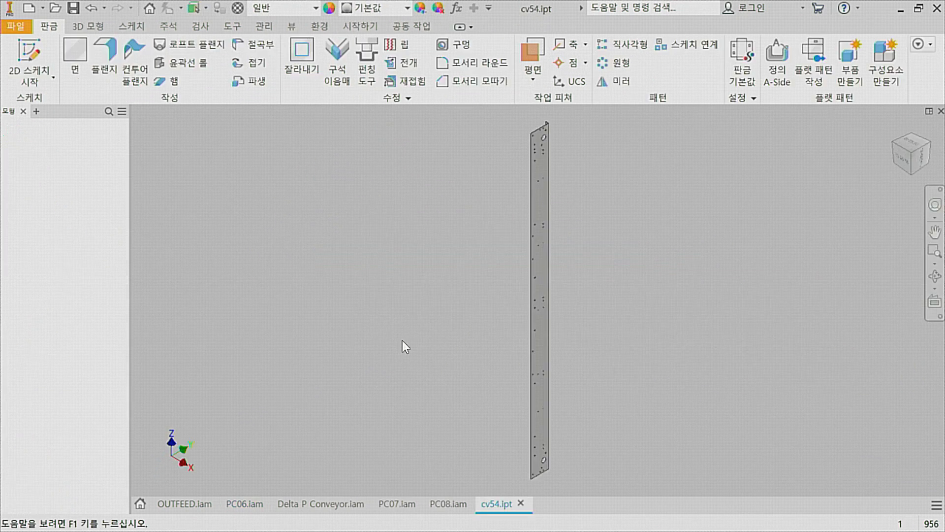
Highlight the side plate's hole features 베어링구멍2, 프로파일구멍1, 프로파일구멍2, 가이드구멍 and 너트플레이트구멍 one after another.
left_click_drag(498, 314, 437, 347, "shift")
middle_click_drag(437, 347, 375, 338, "shift")
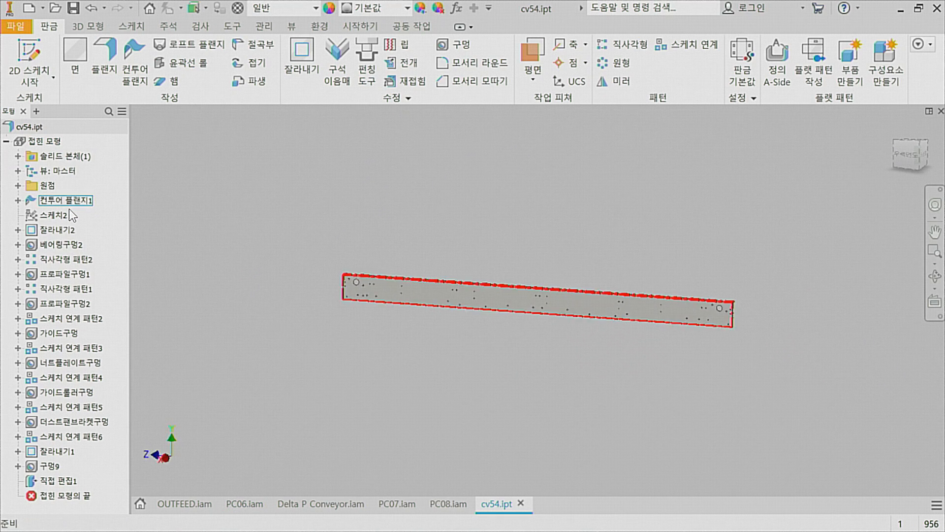
left_click(61, 245)
left_click(67, 274)
left_click(69, 304)
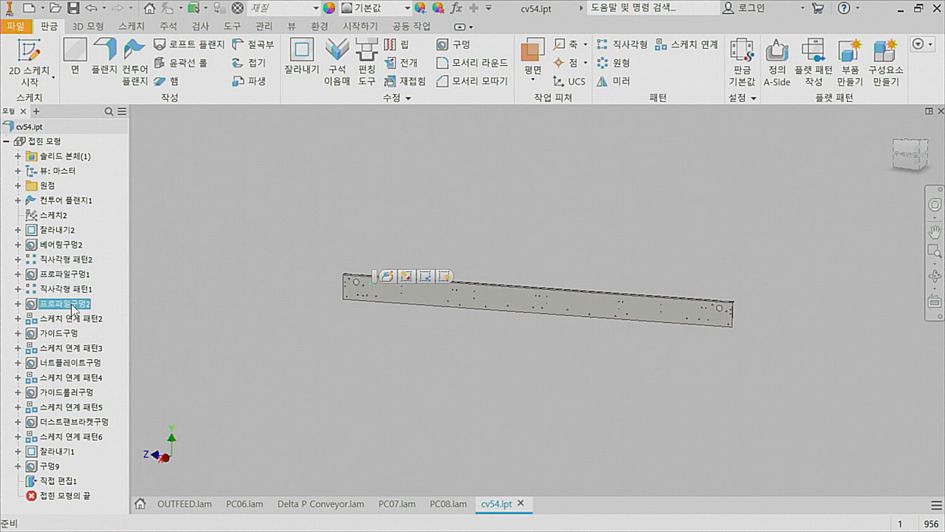
left_click(64, 333)
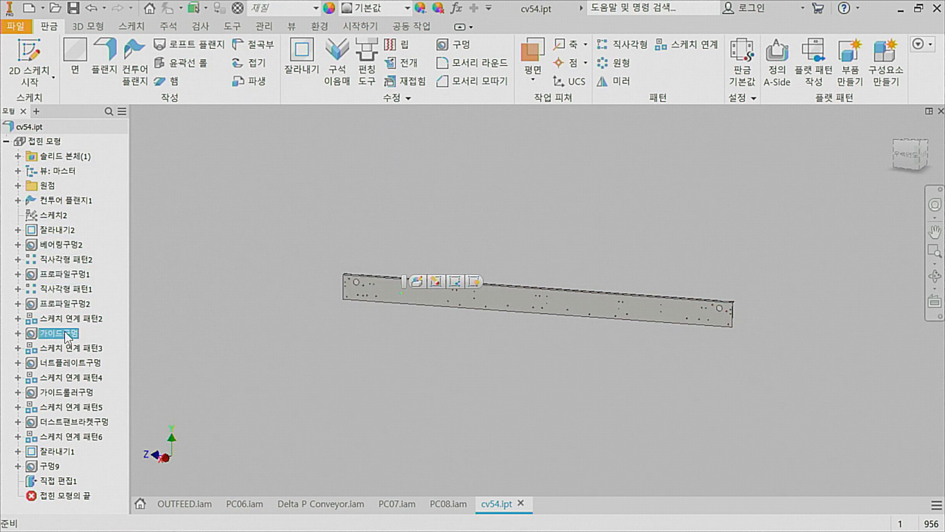
left_click(64, 362)
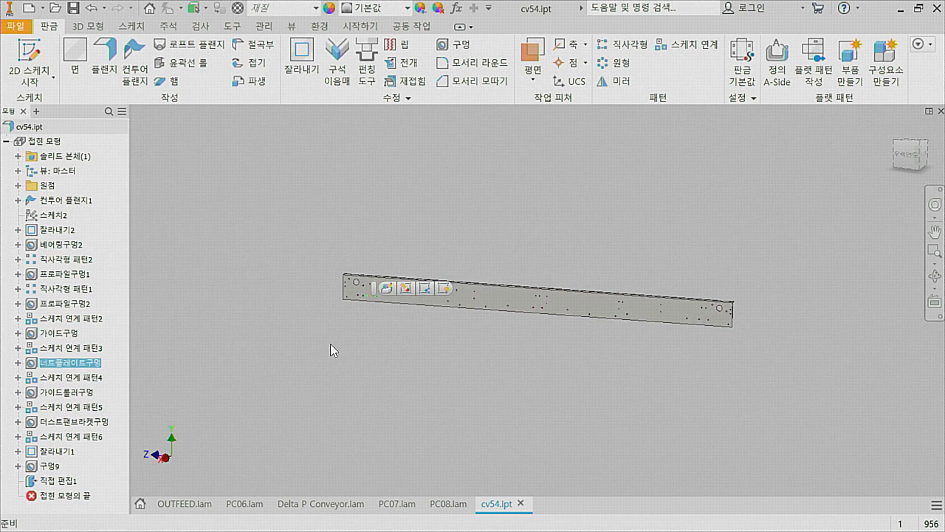
Inspect the 너트플레이트구멍 holes close up near the plate's end, clearing and reselecting the feature.
scroll(407, 303, "up", 5)
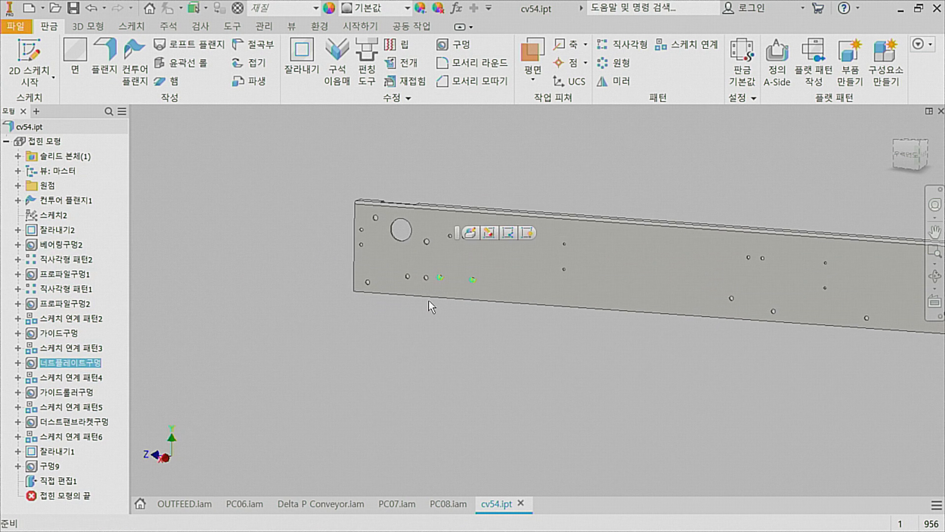
left_click(456, 385)
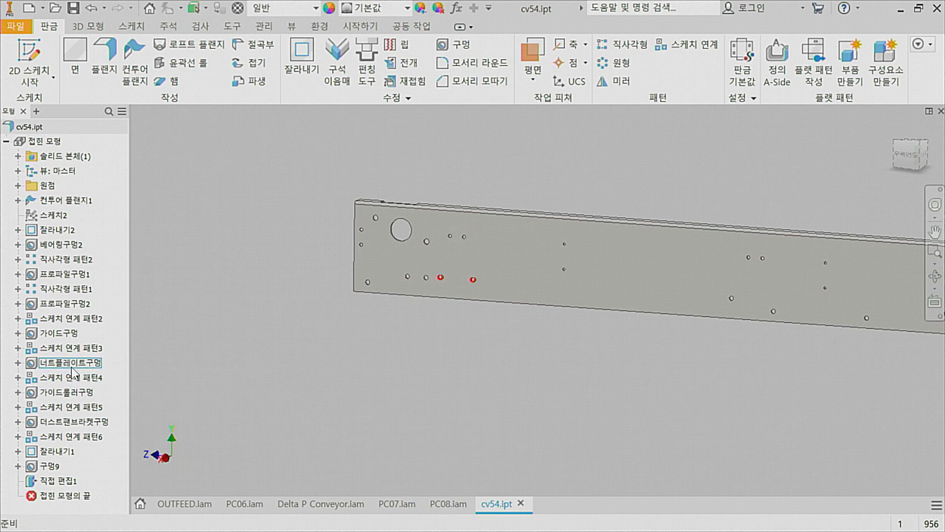
left_click(70, 365)
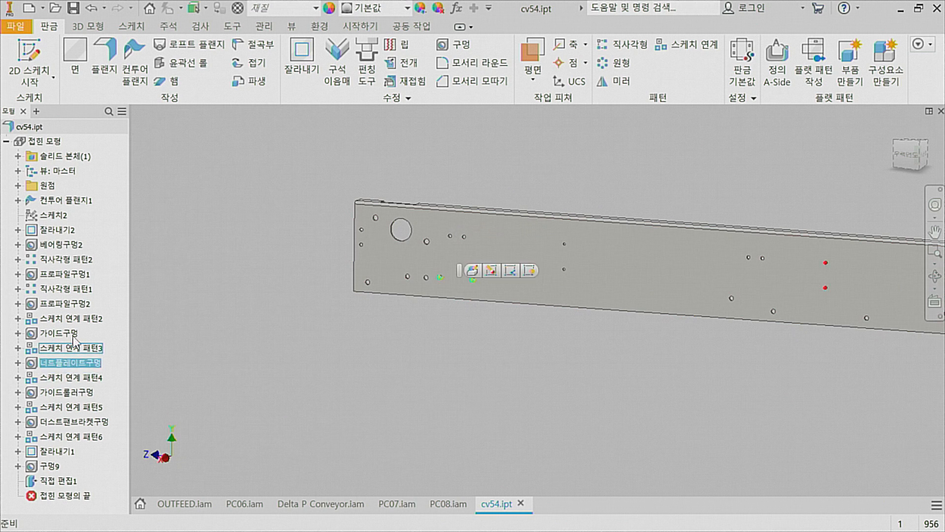
Highlight 베어링구멍2, 직사각형 패턴1 and 스케치 연계 패턴2 to see where their holes lie along the plate.
left_click(61, 245)
left_click(61, 289)
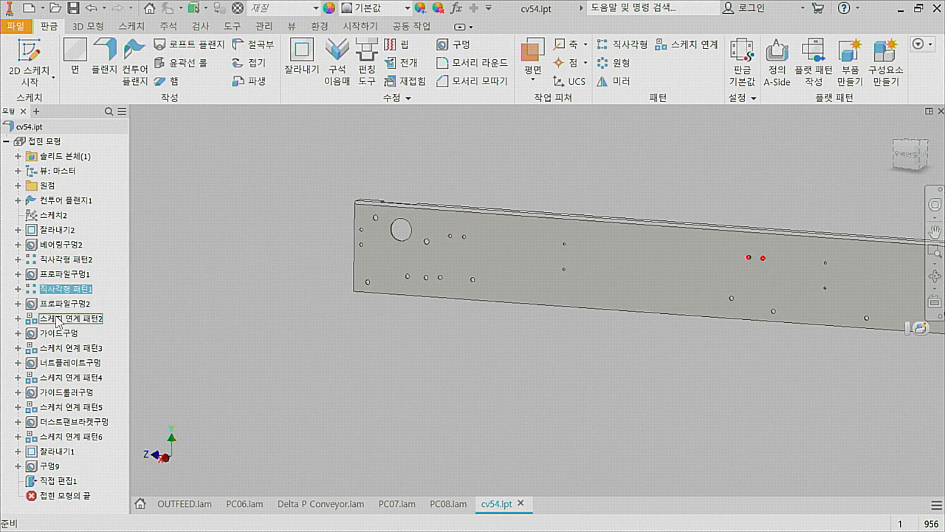
left_click(57, 320)
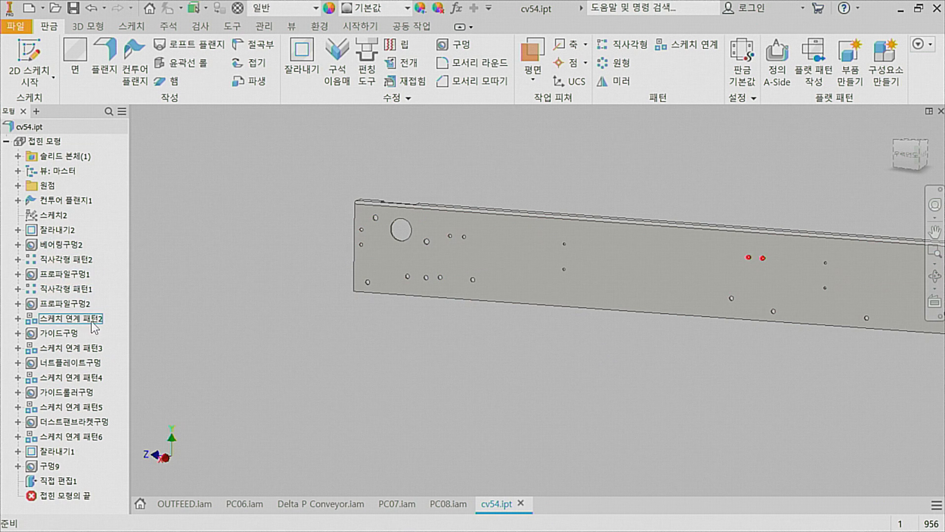
scroll(220, 315, "down", 5)
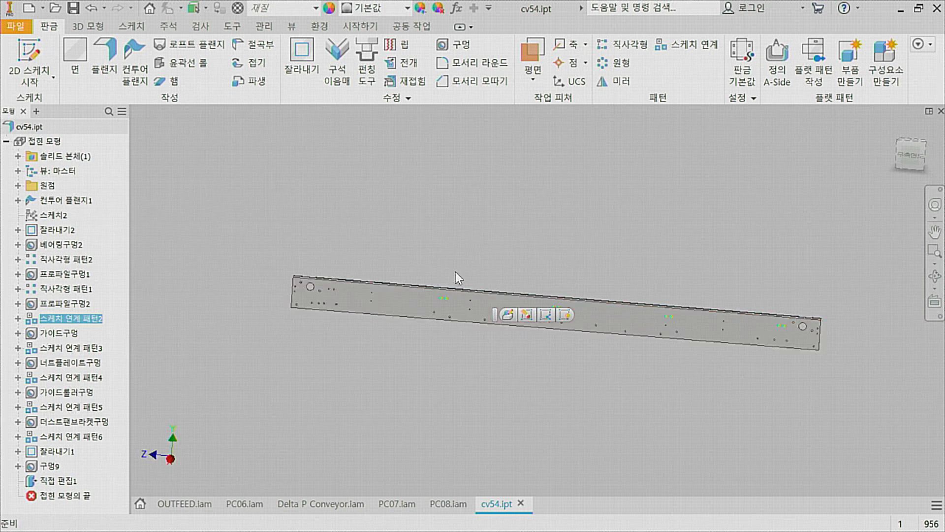
Open 스케치6 of 스케치 연계 패턴2 to review its hole spacing dimensions, and finish the sketch without editing it.
left_click(18, 319)
left_click(49, 333)
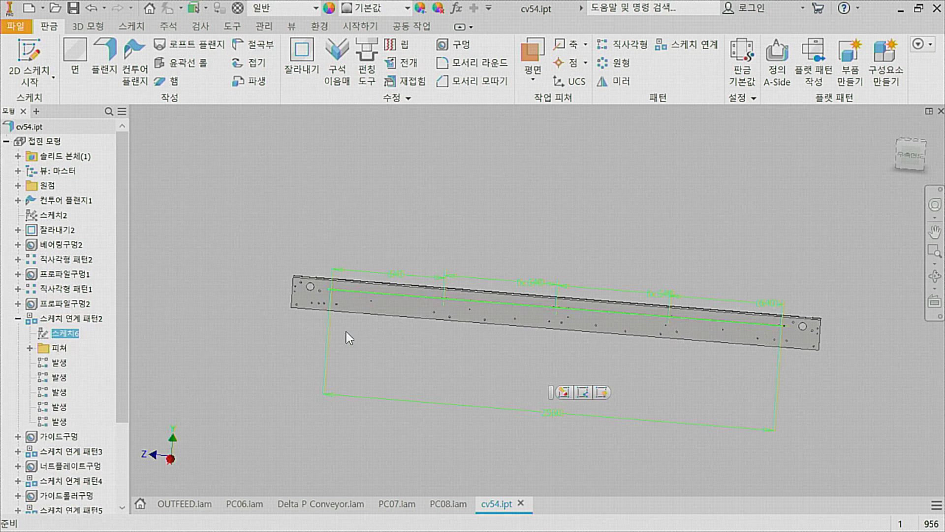
double_click(55, 335)
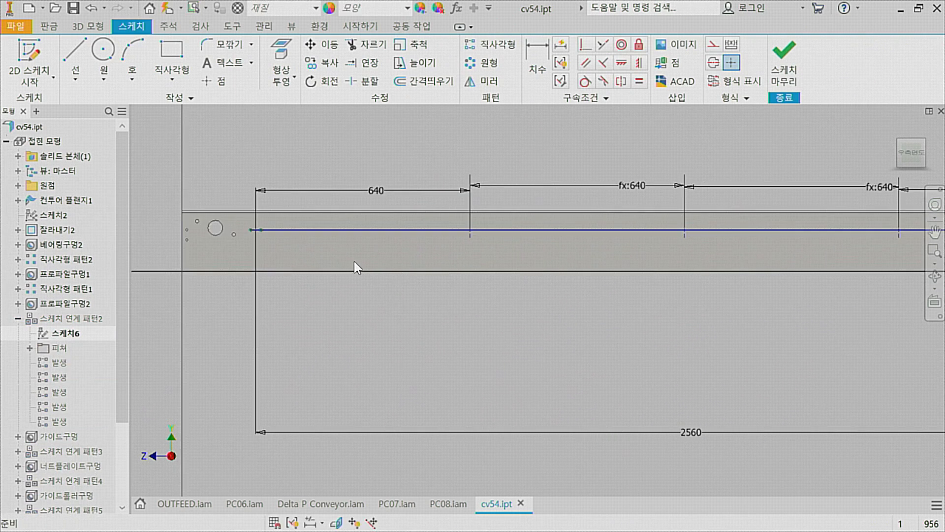
left_click(785, 57)
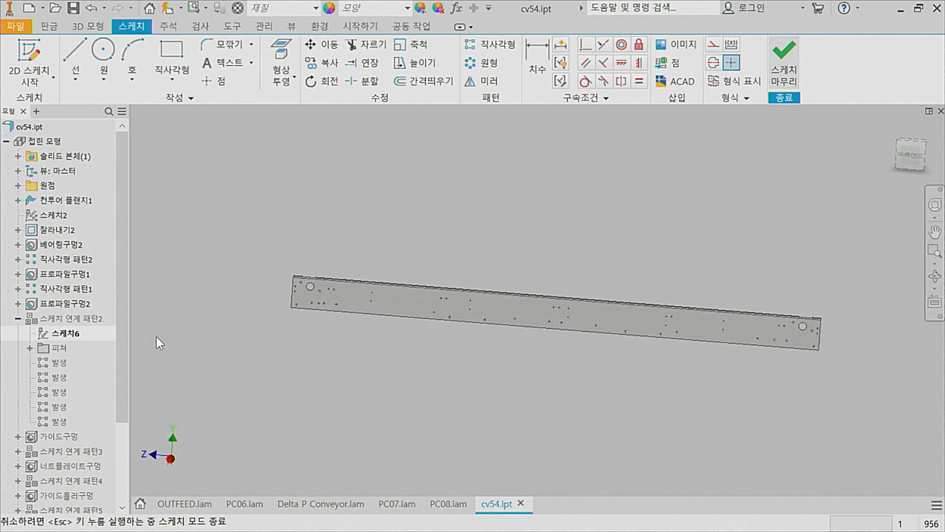
Collapse 스케치 연계 패턴2, and highlight 프로파일구멍2, 가이드구멍 and 스케치 연계 패턴3 to see where their holes lie on the plate.
left_click(18, 319)
left_click(64, 304)
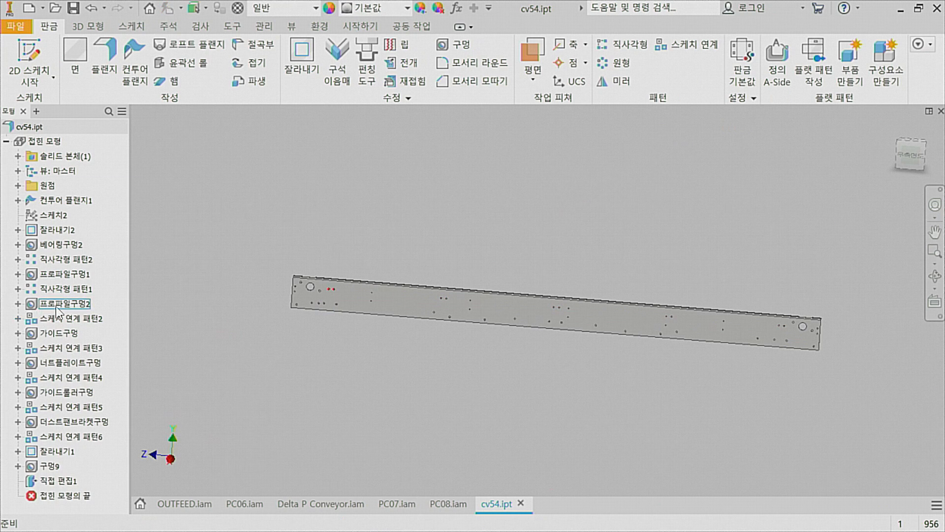
scroll(246, 309, "up", 3)
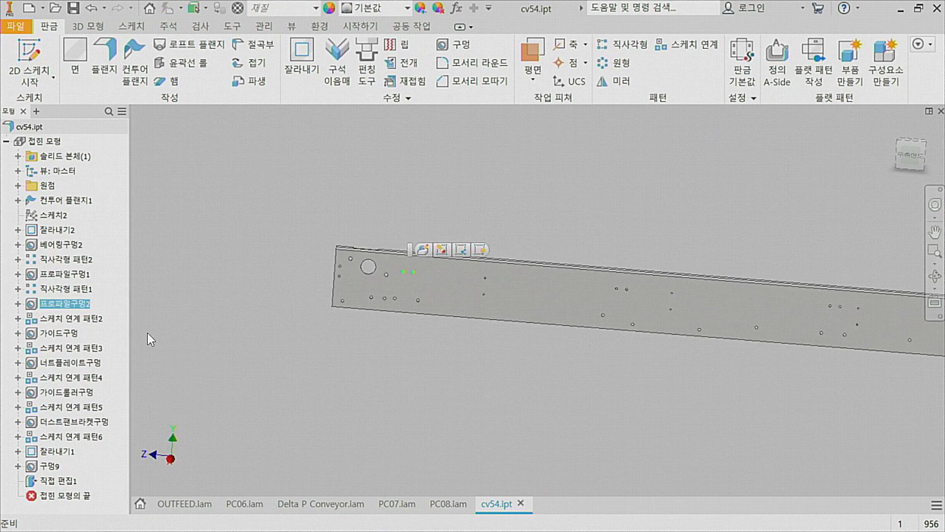
left_click(51, 334)
scroll(367, 371, "up", 3)
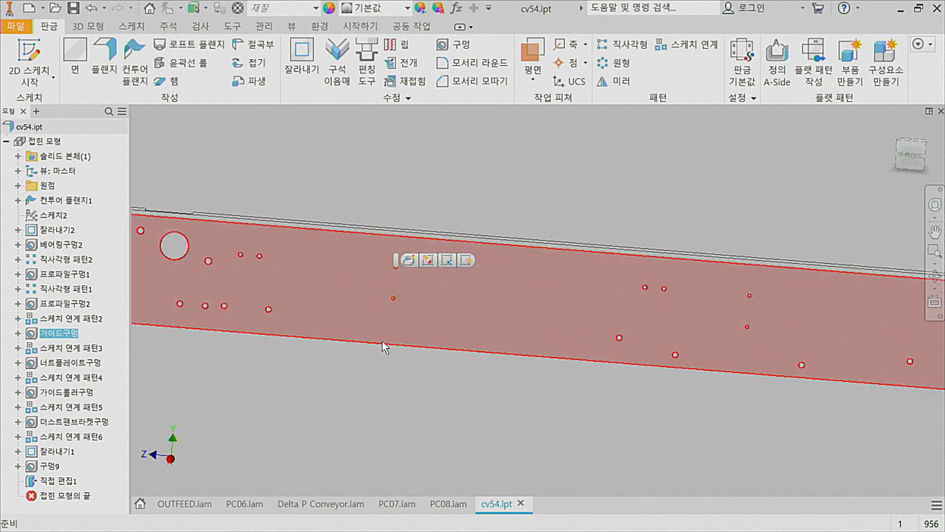
left_click(69, 348)
scroll(443, 375, "down", 5)
left_click(338, 346)
scroll(338, 320, "up", 3)
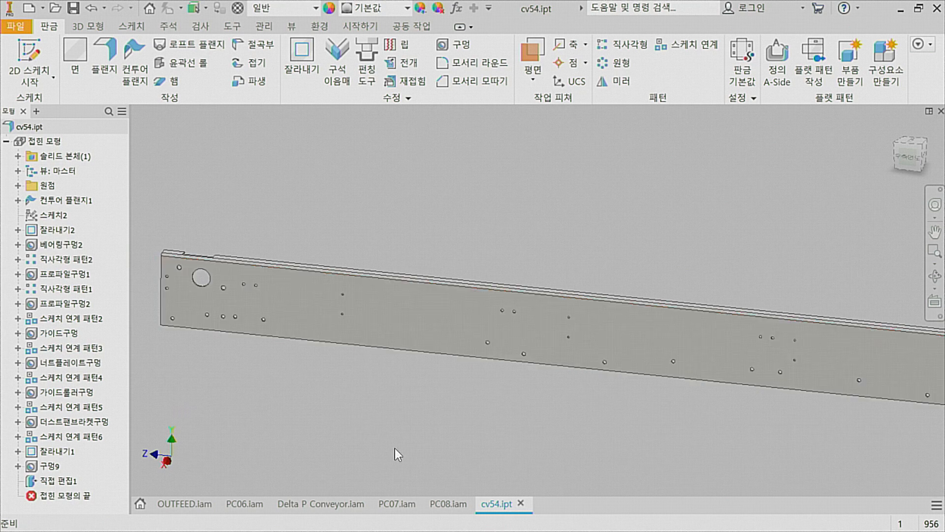
Switch to PC08.iam and select the patterned guide brackets mounted along the conveyor's side plate.
left_click(441, 503)
scroll(301, 284, "up", 5)
middle_click_drag(294, 261, 607, 374)
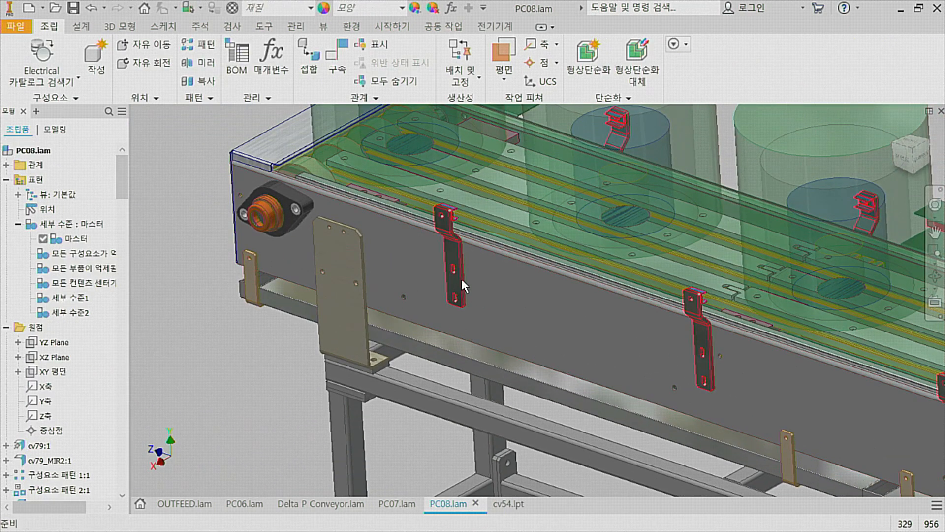
left_click(449, 279)
scroll(463, 277, "down", 3)
middle_click_drag(437, 308, 379, 311)
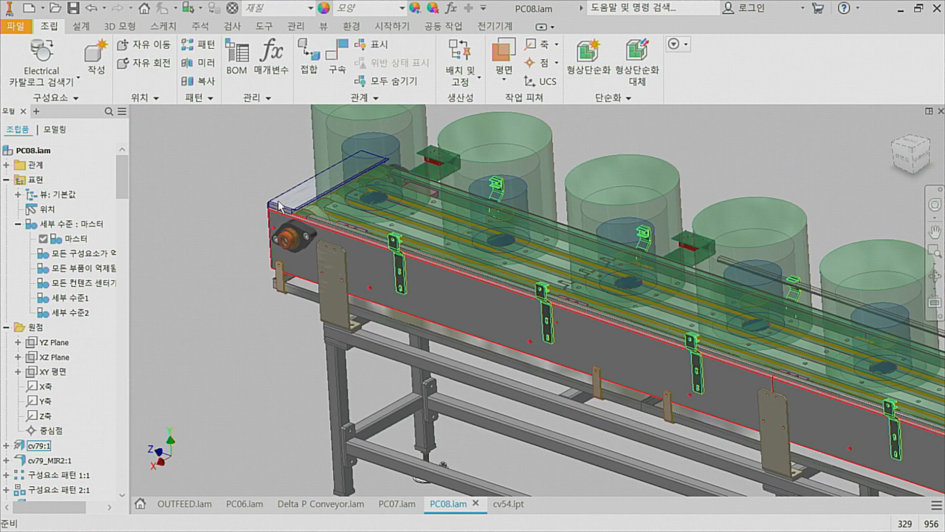
Locate the brackets' 구성요소 패턴 12:1 in the model tree, review its linked feature pattern 스케치 연계 패턴3, and cancel the edit.
right_click(187, 241)
left_click(149, 264)
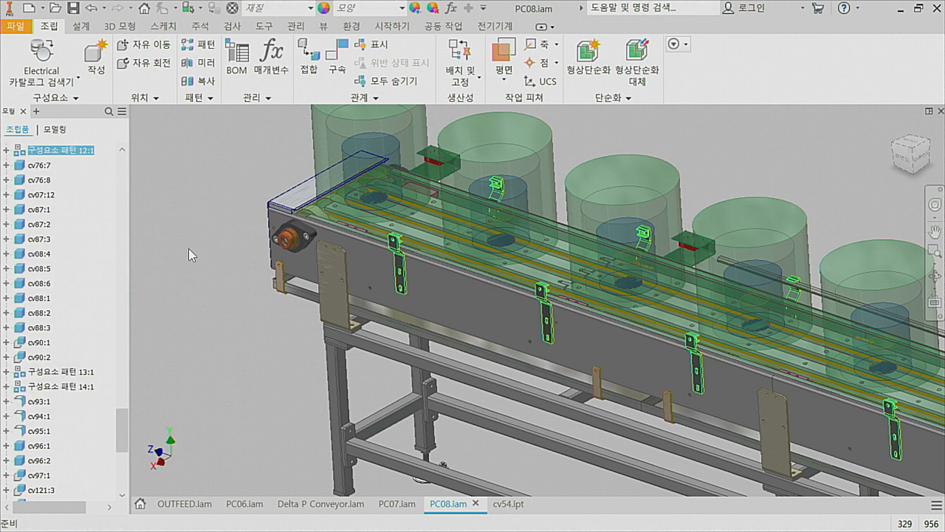
double_click(73, 148)
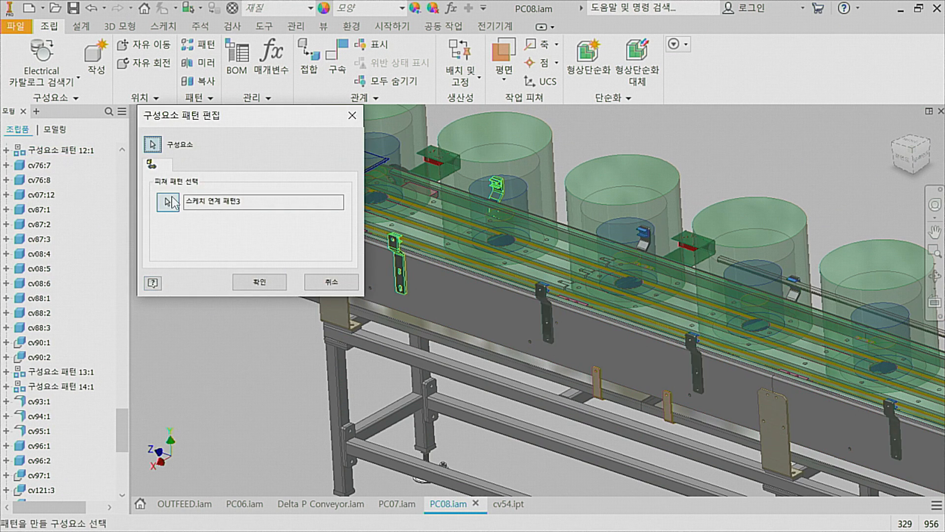
middle_click_drag(213, 382, 250, 410)
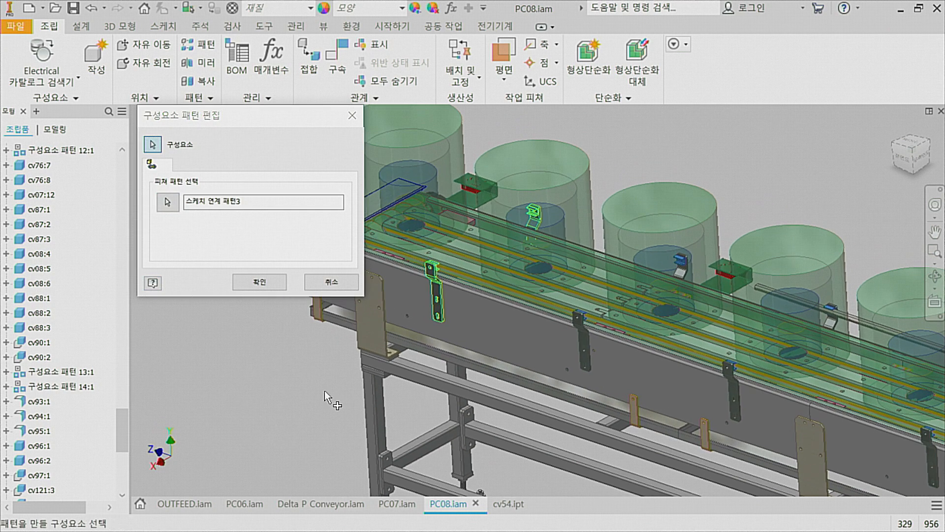
scroll(459, 305, "down", 6)
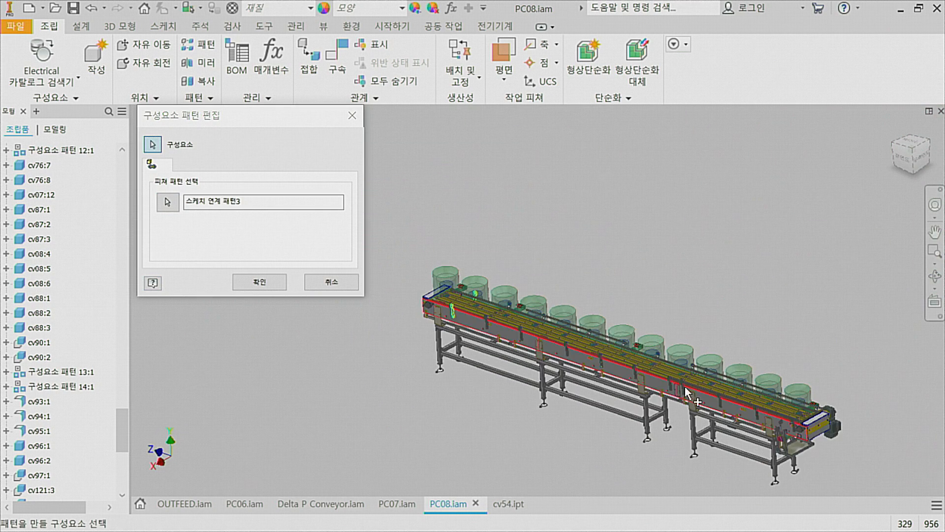
scroll(759, 424, "up", 3)
key("Escape")
key("Escape")
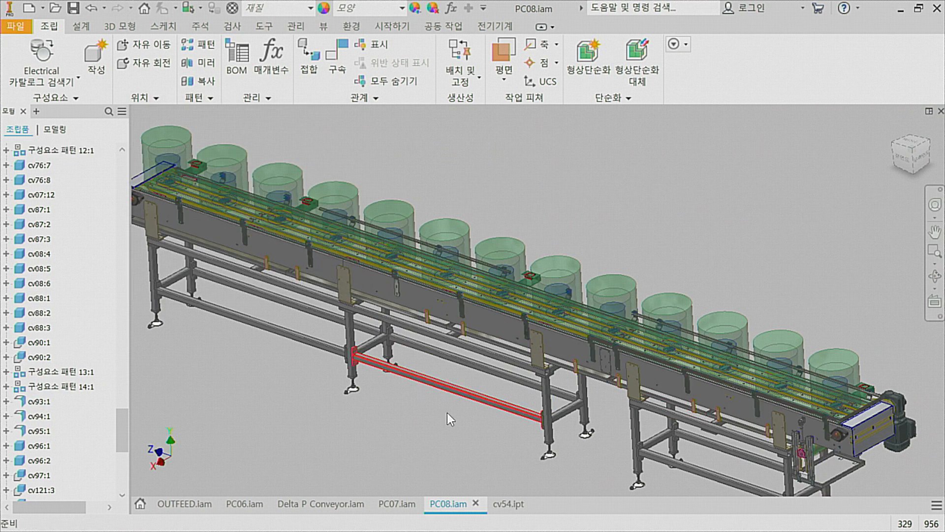
Examine the side plate in the full PC08 conveyor and compare it with the whole cv54.ipt part.
middle_click_drag(396, 417, 457, 397)
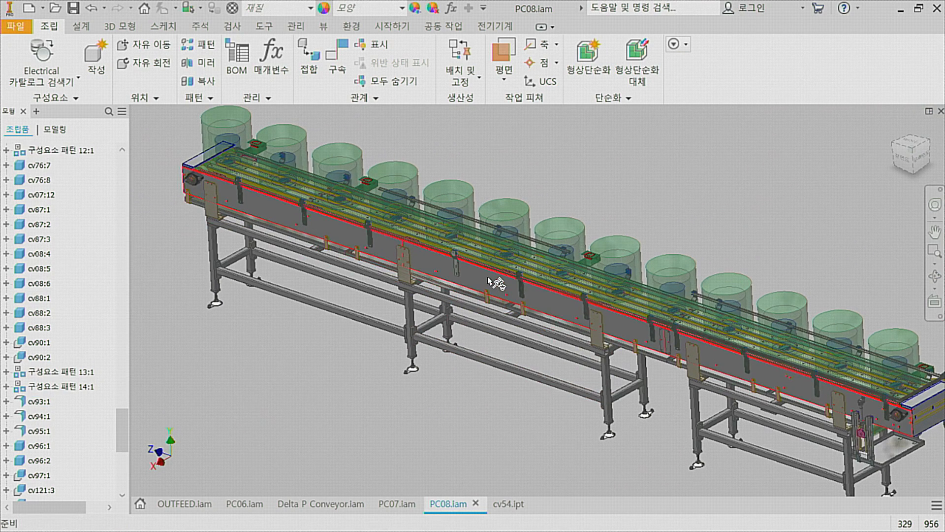
scroll(326, 392, "down", 3)
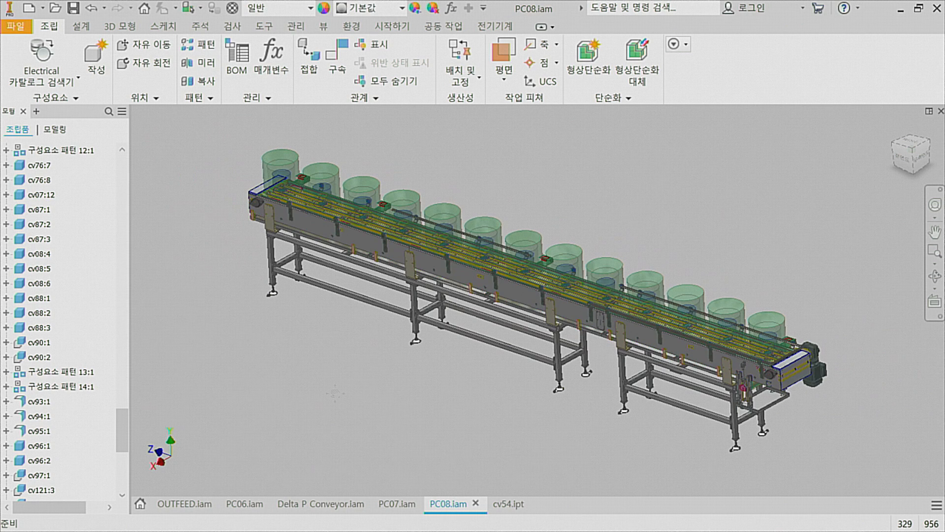
left_click(435, 258)
left_click(503, 504)
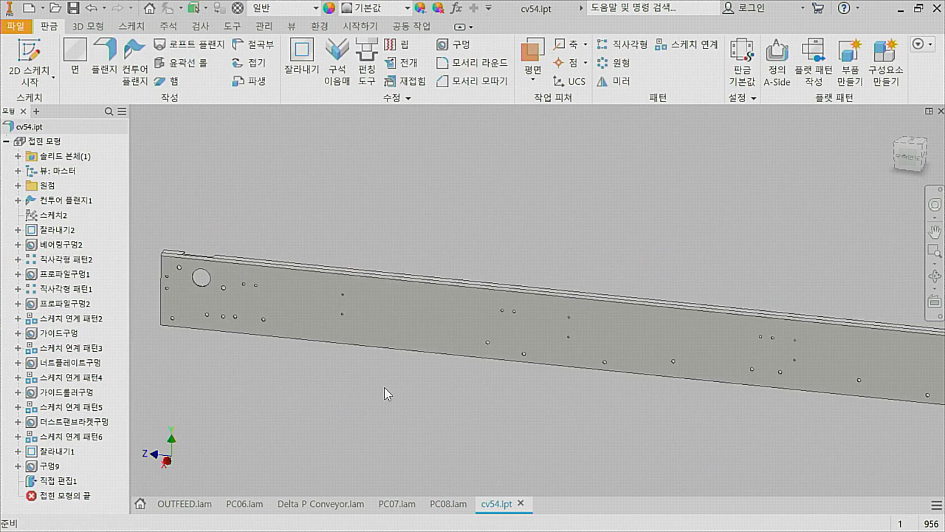
scroll(394, 398, "down", 2)
scroll(467, 363, "down", 2)
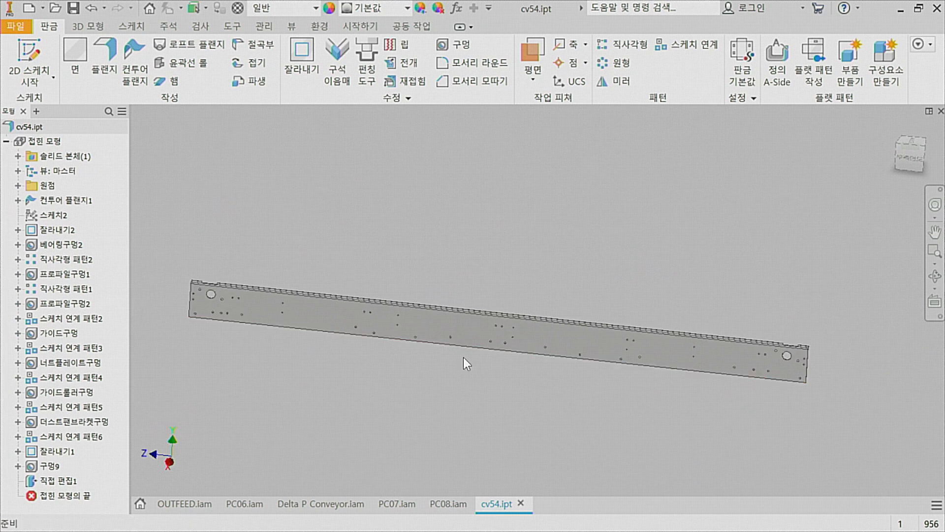
Check the PC08.iam conveyor once more, close cv54.ipt, and switch to OUTFEED.iam.
left_click(453, 505)
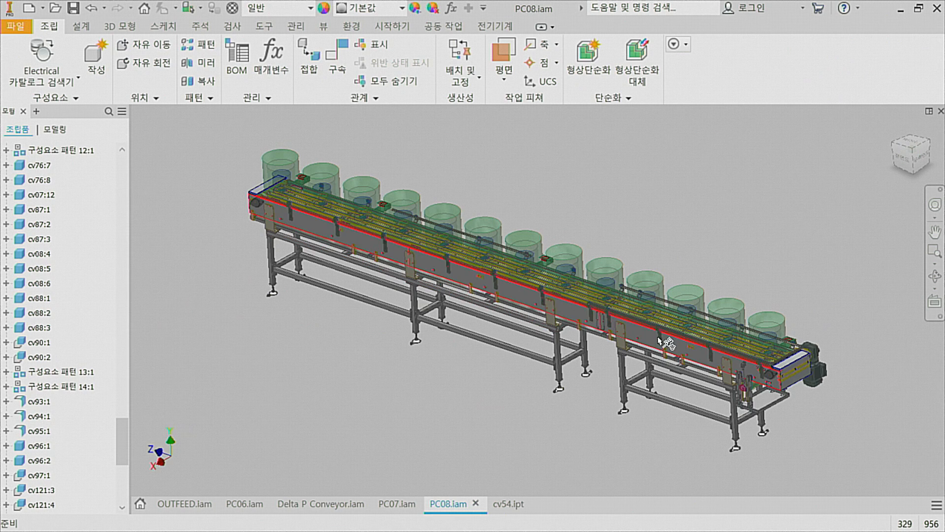
left_click(504, 504)
left_click(521, 507)
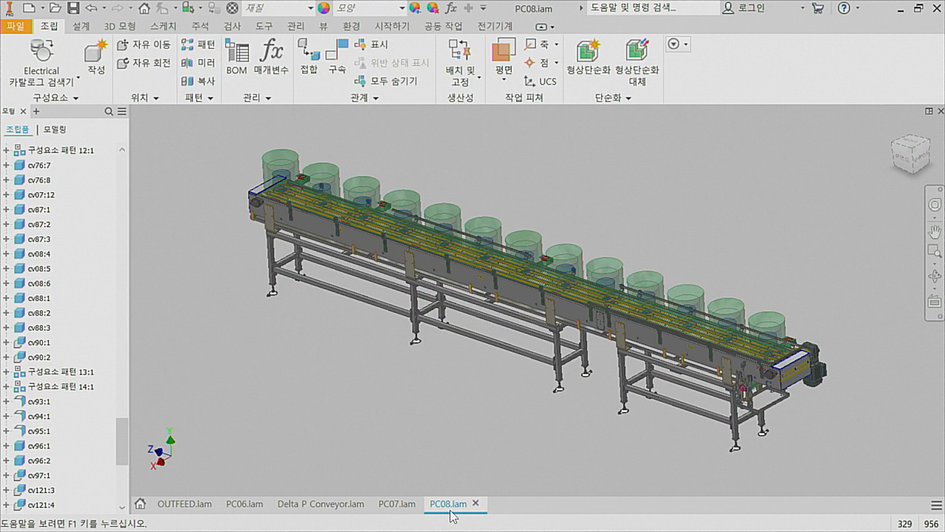
left_click(184, 506)
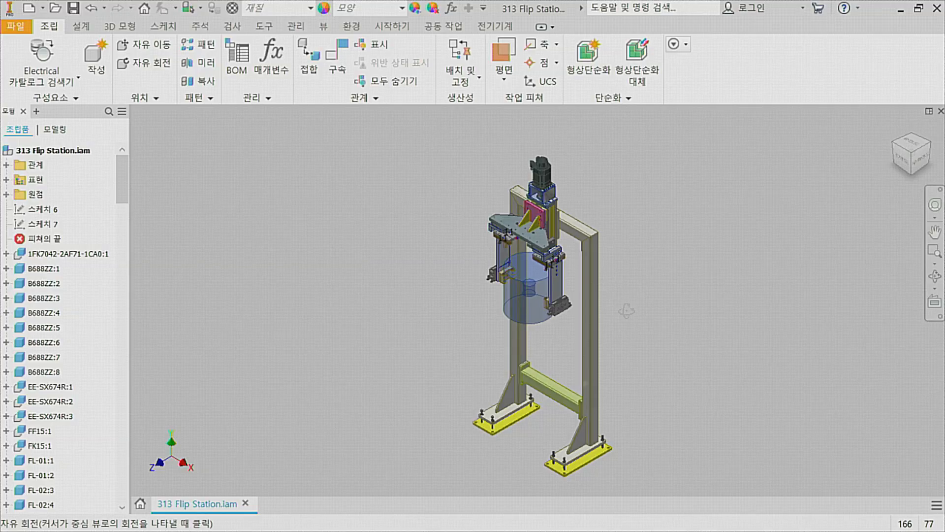
Examine the 313 Flip Station from an angle and from the front, and highlight its upright frame.
middle_click_drag(552, 296, 560, 361, "shift")
scroll(623, 293, "up", 3)
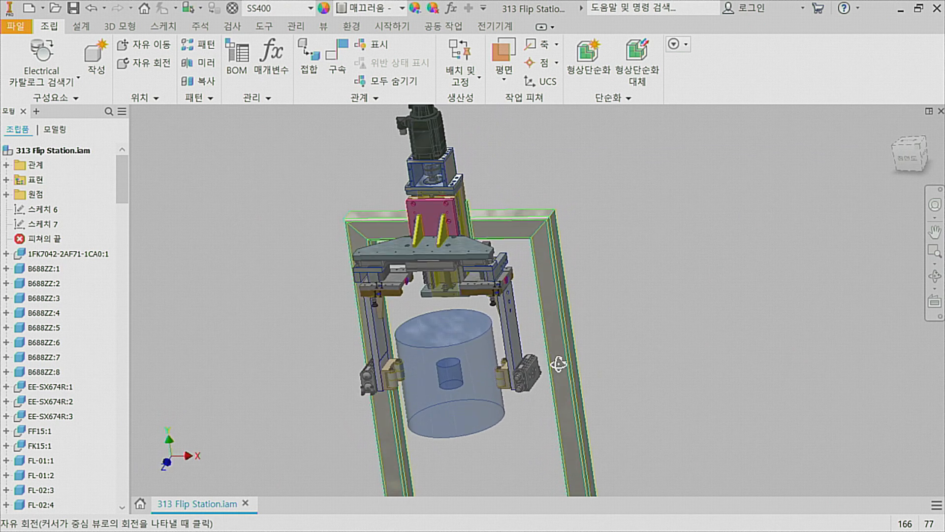
left_click(655, 323)
scroll(655, 272, "down", 4)
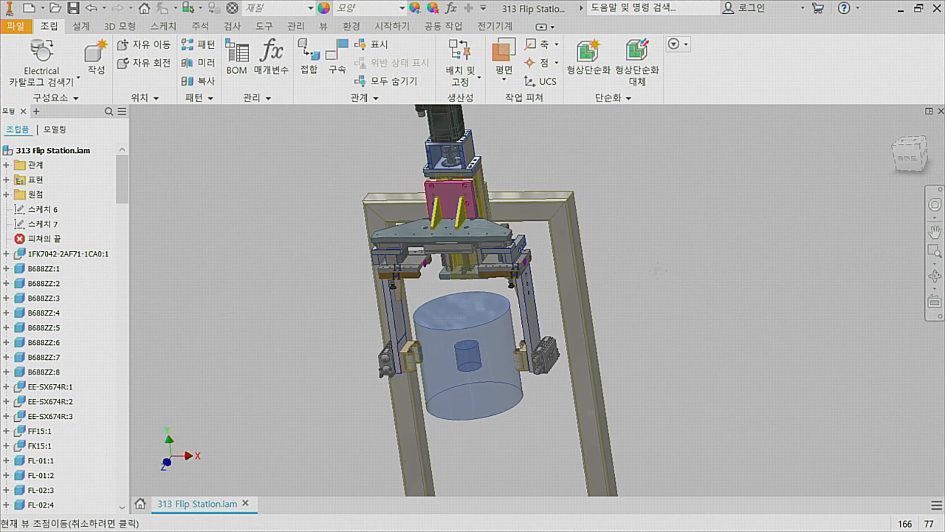
left_click(909, 158)
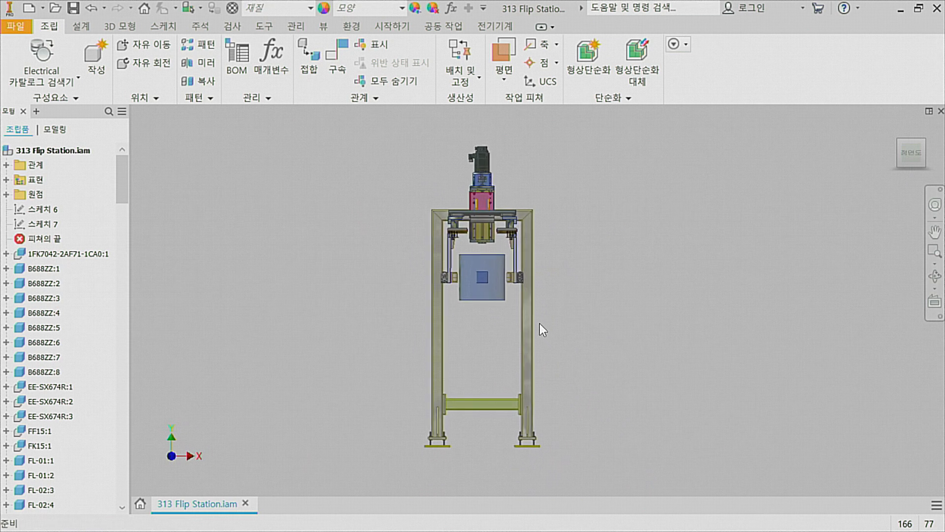
left_click(527, 326)
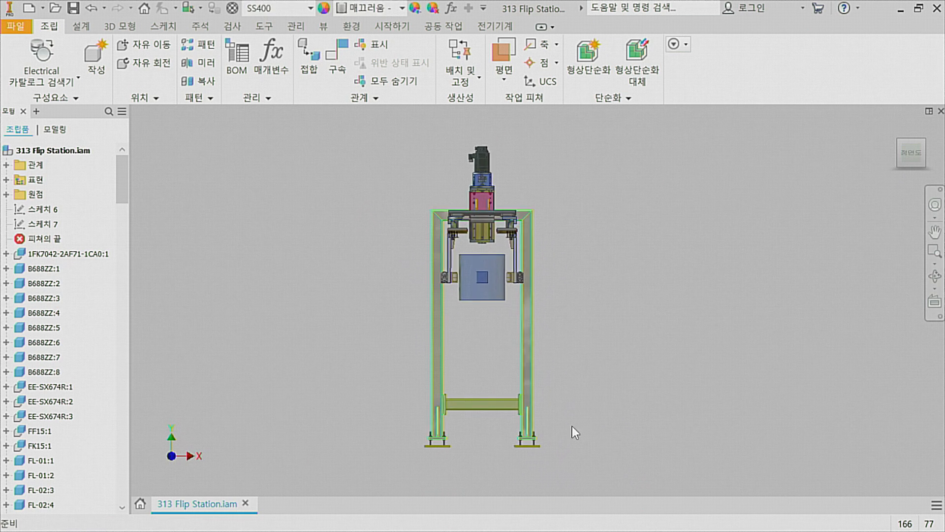
left_click(625, 257)
Inspect the gripper head close up, highlighting its wide mounting plate, the side block with three holes and the plate beneath it.
scroll(530, 220, "up", 5)
middle_click_drag(537, 236, 501, 306)
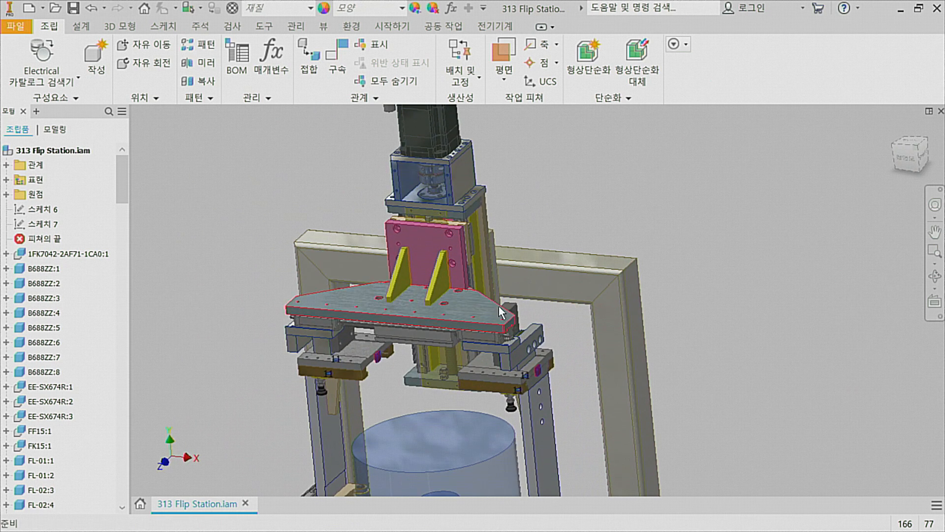
left_click(498, 306)
scroll(515, 365, "up", 3)
left_click(541, 334)
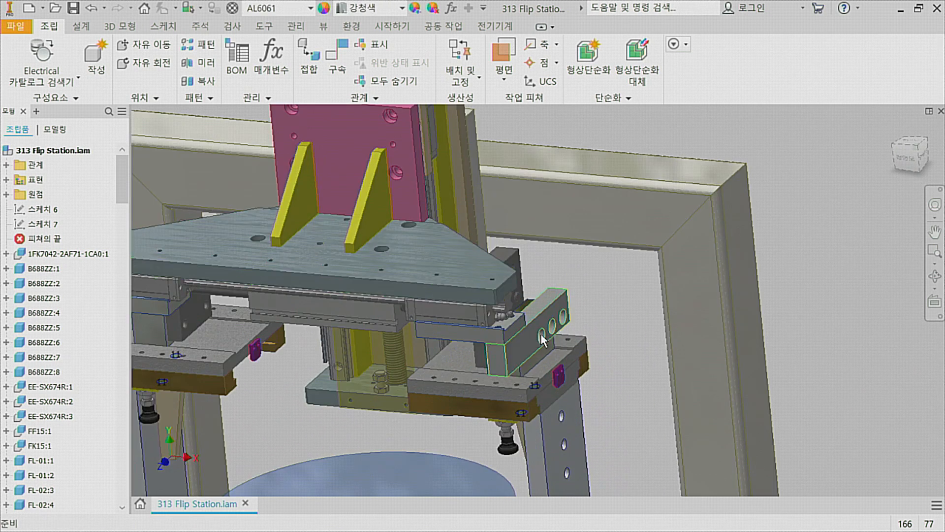
left_click(551, 371)
middle_click_drag(551, 371, 569, 317)
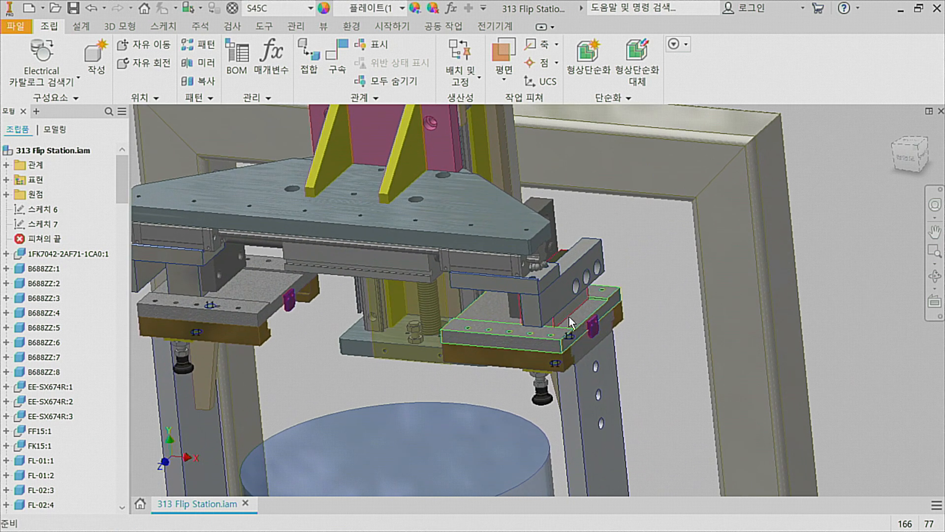
Highlight the brown lower plate, the gripper arm, the motor on top and the rotary unit at the arm's end.
left_click(556, 362)
scroll(590, 366, "down", 3)
left_click(596, 394)
mouse_move(563, 393)
middle_mouse_down("shift")
mouse_move(591, 374)
mouse_move(604, 378)
mouse_move(552, 399)
middle_mouse_up("shift")
scroll(550, 372, "down", 3)
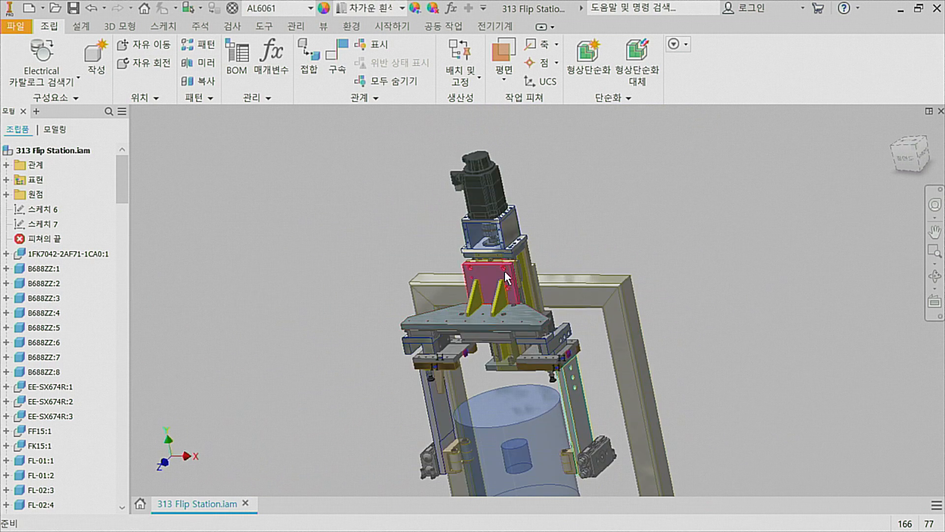
left_click(480, 188)
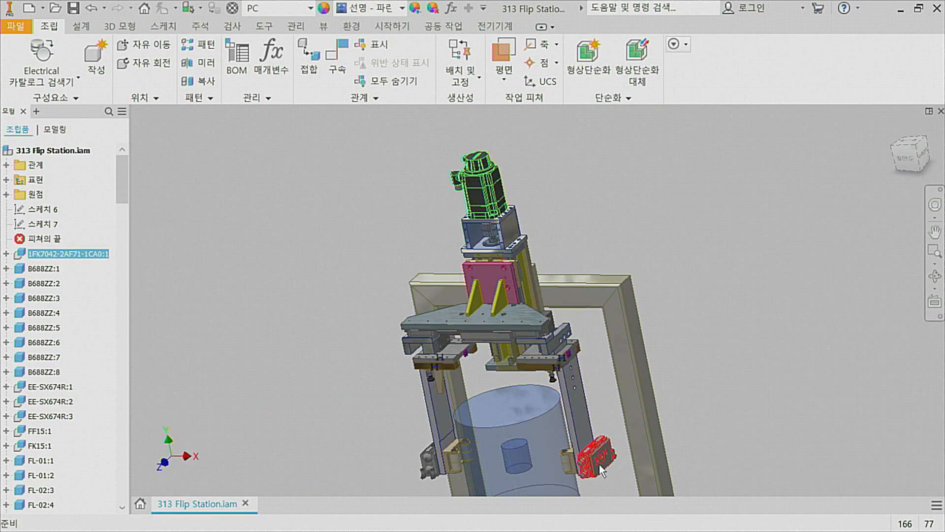
left_click(600, 466)
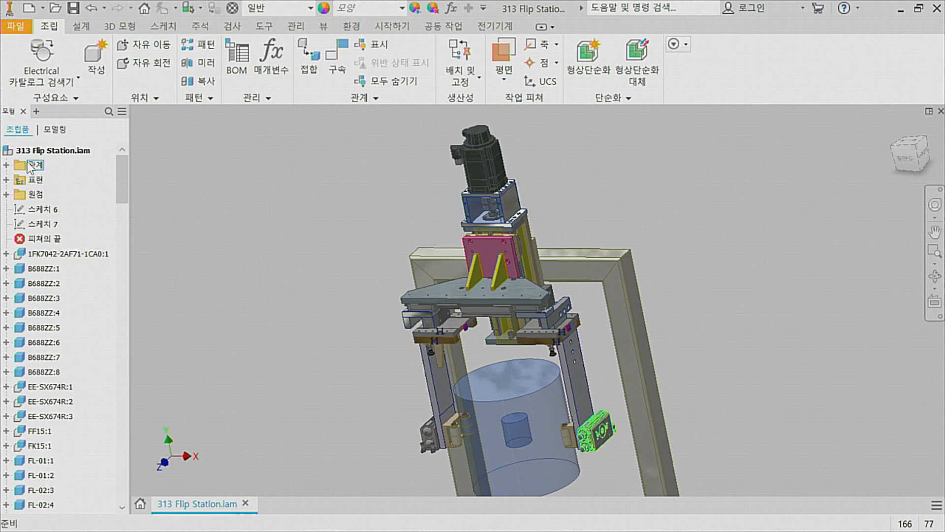
Find the 회전 (360.00 deg) angle constraint among the assembly's relationships and open it for driving.
left_click(10, 166)
scroll(91, 314, "down", 15)
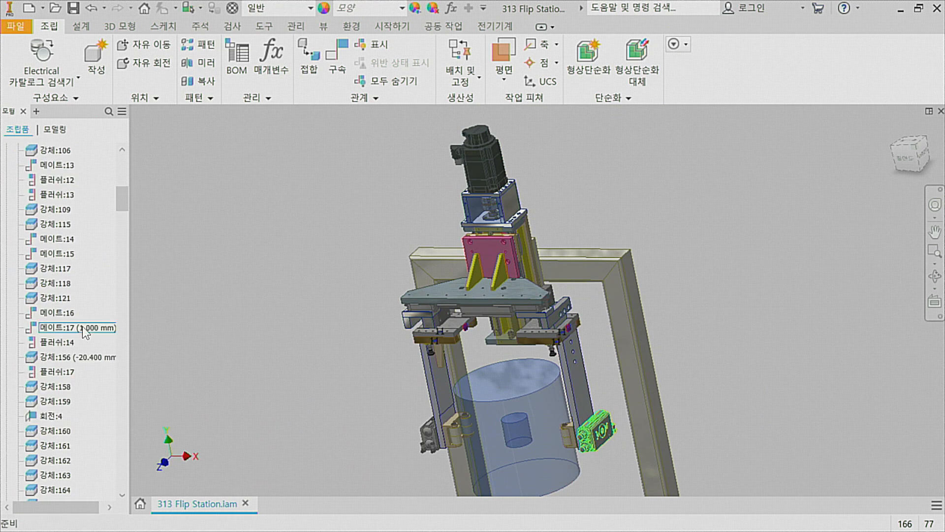
scroll(82, 329, "down", 15)
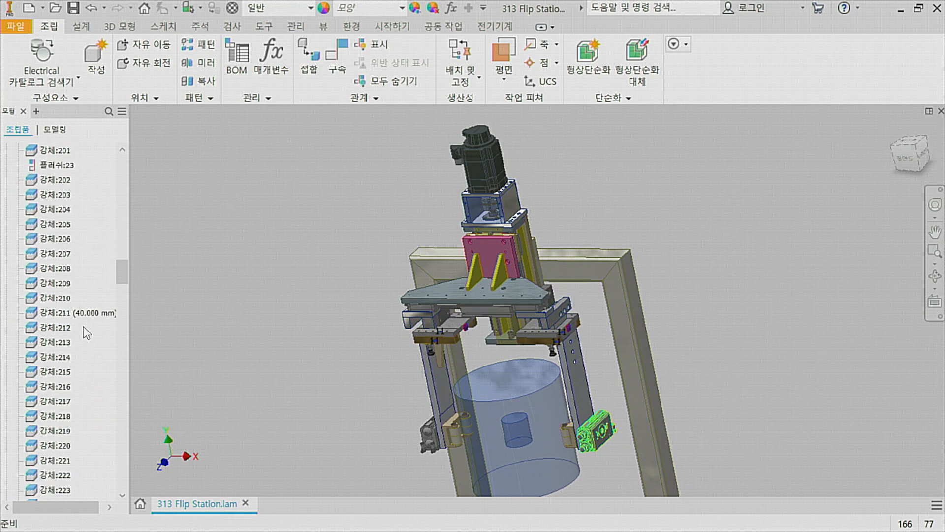
left_click_drag(122, 279, 116, 310)
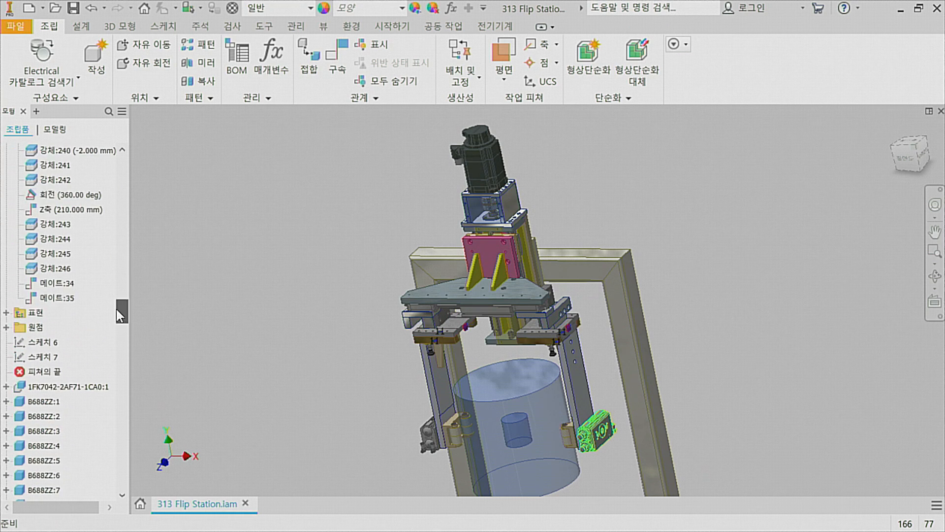
right_click(79, 194)
left_click(110, 272)
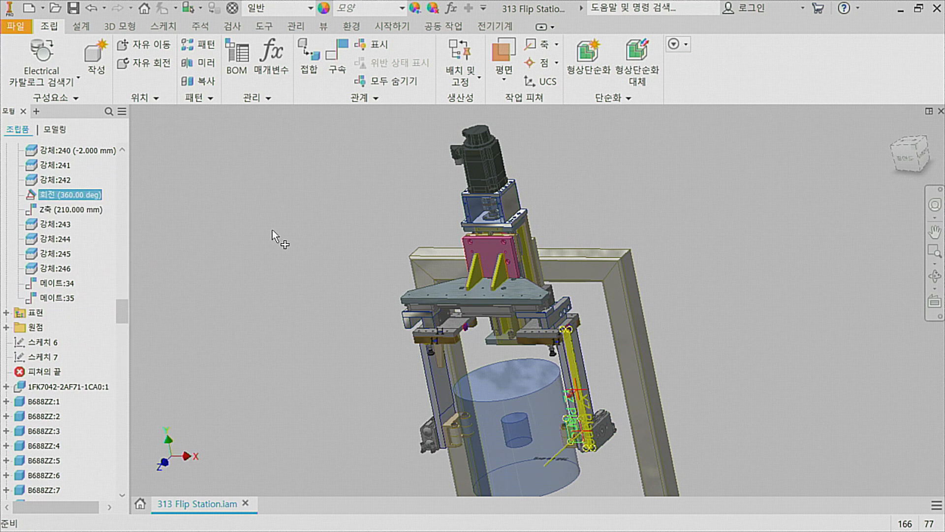
Play the 회전 drive in reverse over the 0 to 360 deg range, view the flipping drum from the side, and cancel the drive.
left_click(172, 202)
scroll(692, 379, "down", 3)
middle_click_drag(693, 380, 613, 380, "shift")
scroll(633, 369, "up", 3)
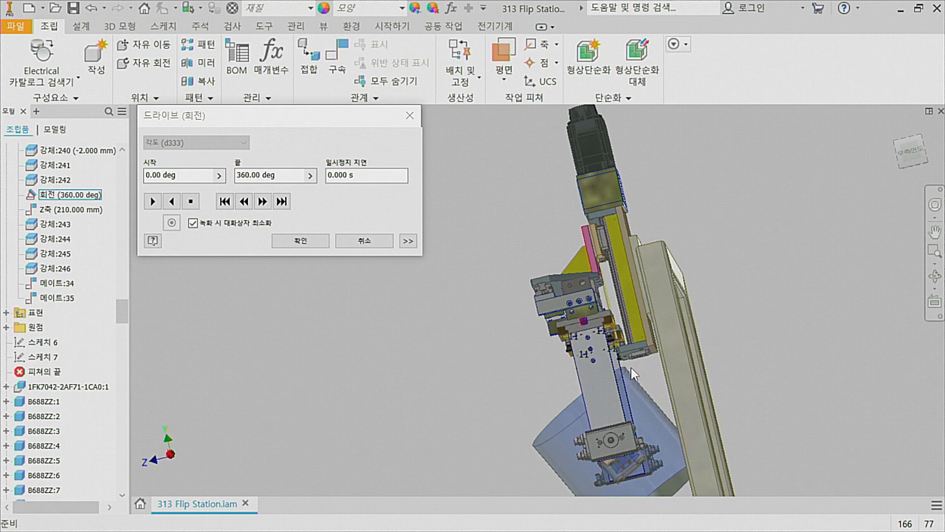
left_click(367, 238)
Return the flip station to its home view and open the assembly's bill of materials.
key("F6")
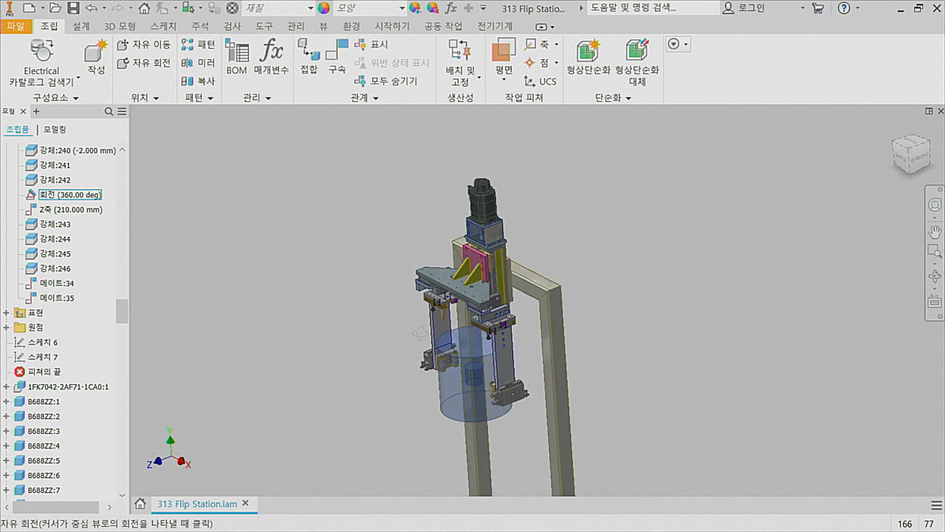
left_click(244, 74)
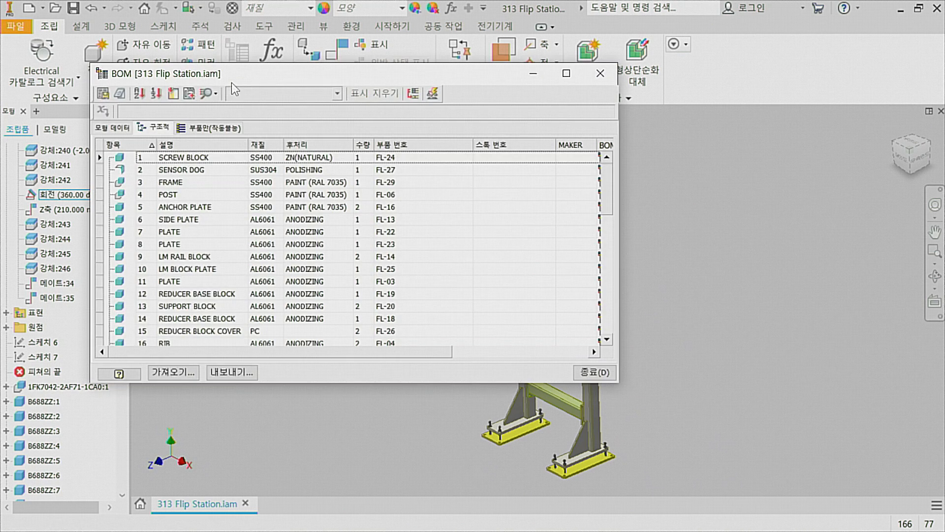
Set the FRAME row's stock number to 1 in the structured bill of materials, keeping the model visible beside it.
left_click(144, 128)
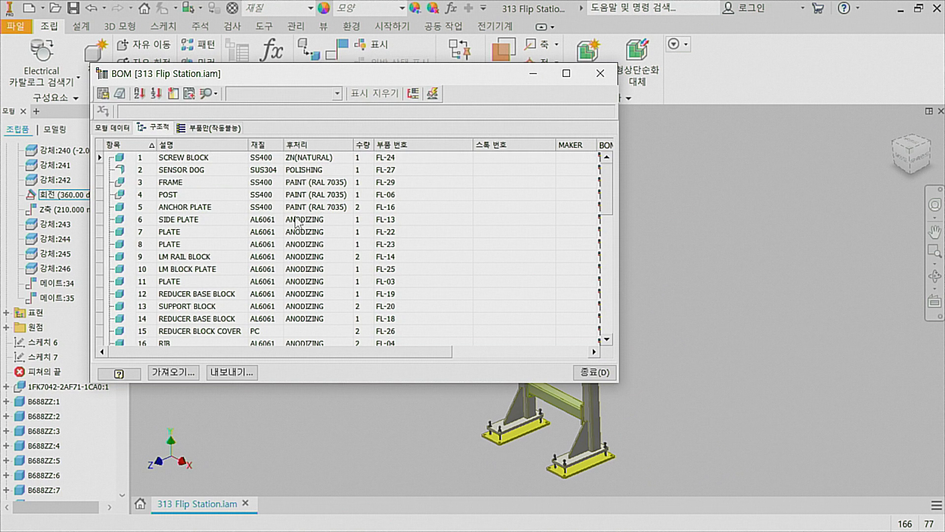
left_click(503, 158)
left_click_drag(475, 79, 361, 129)
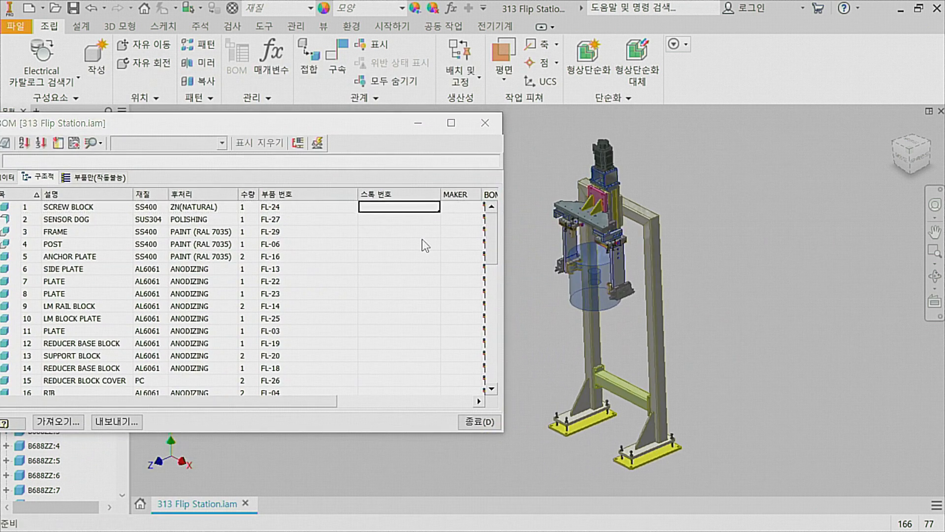
left_click(403, 207)
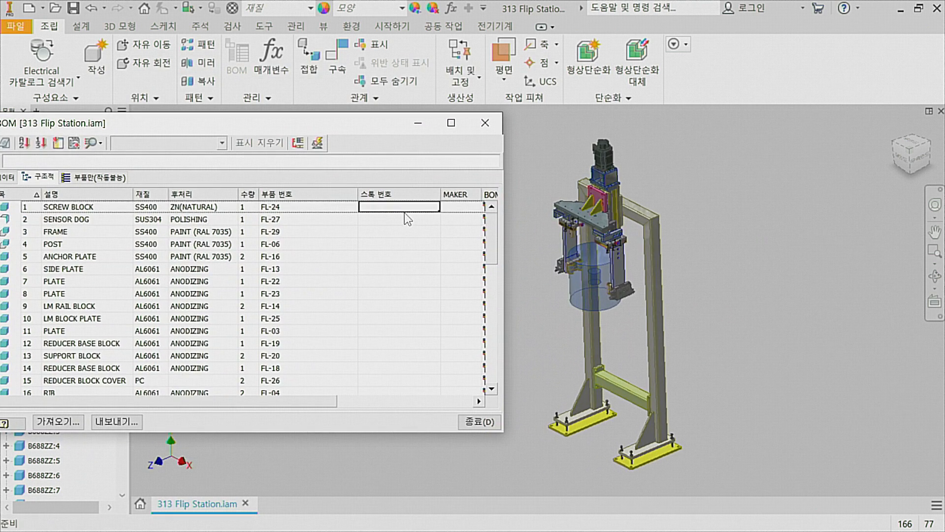
left_click(654, 235)
left_click(420, 236)
type("1")
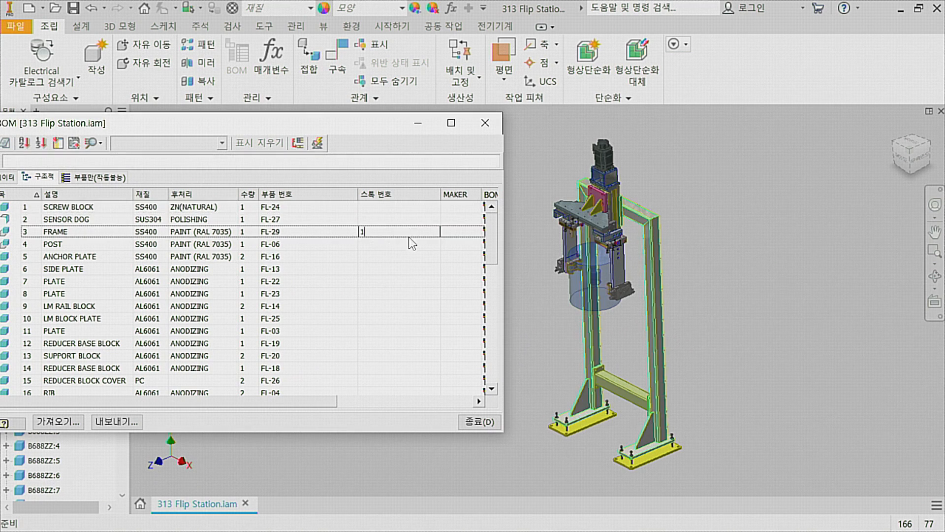
Set the ANCHOR PLATE row's stock number to 2 in the bill of materials.
left_click(406, 254)
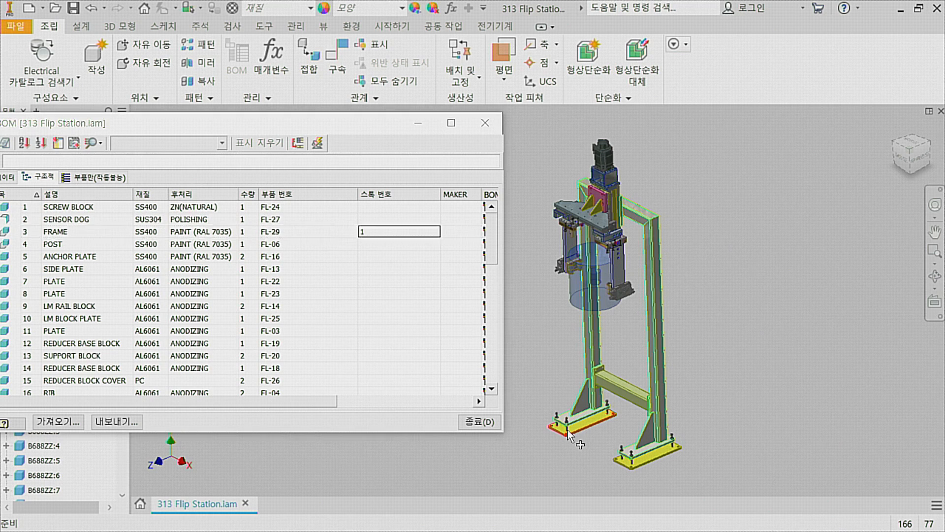
left_click(389, 258)
type("2")
left_click(388, 279)
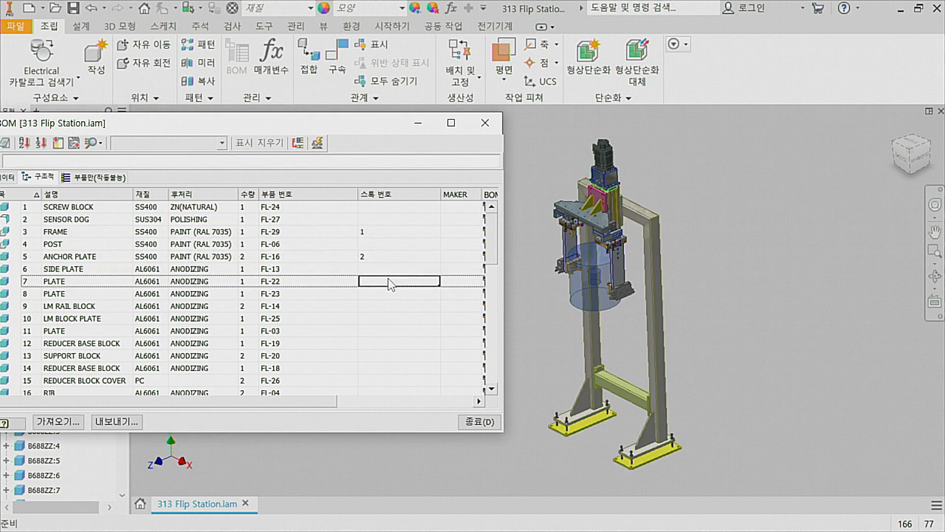
Clear the FRAME row's stock number and close the bill of materials.
left_click(383, 235)
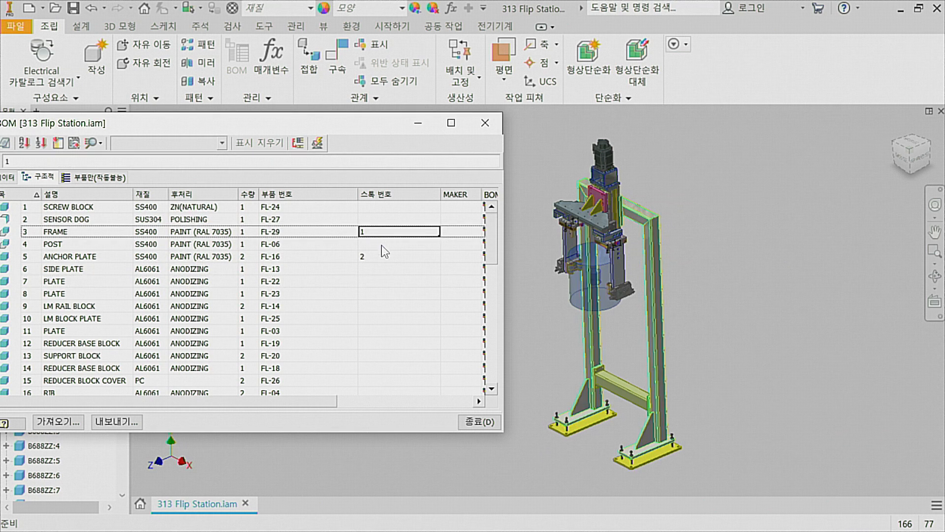
left_click(383, 234)
type("3")
key("Return")
left_click(486, 123)
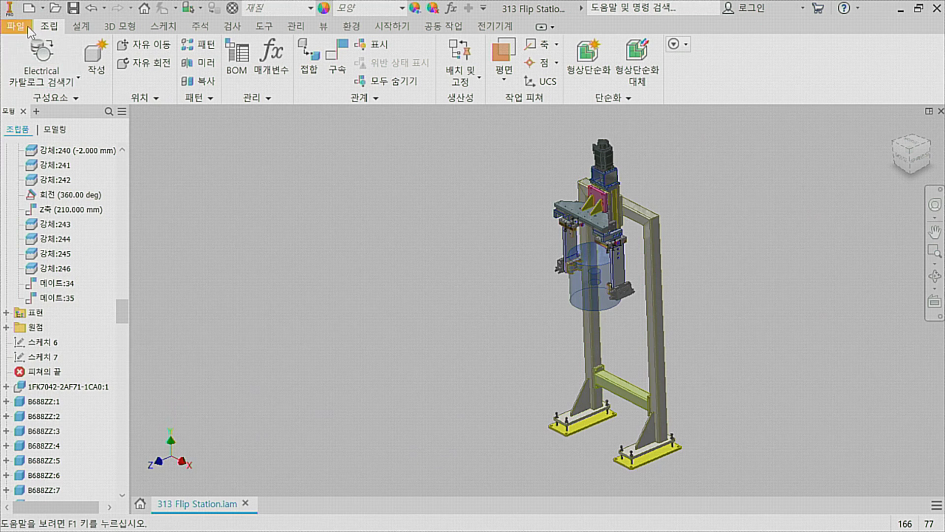
Open 313 Flip Station.iam in Design Assistant from the open-file dialog and enlarge the file list to show more parts.
left_click(55, 8)
right_click(533, 214)
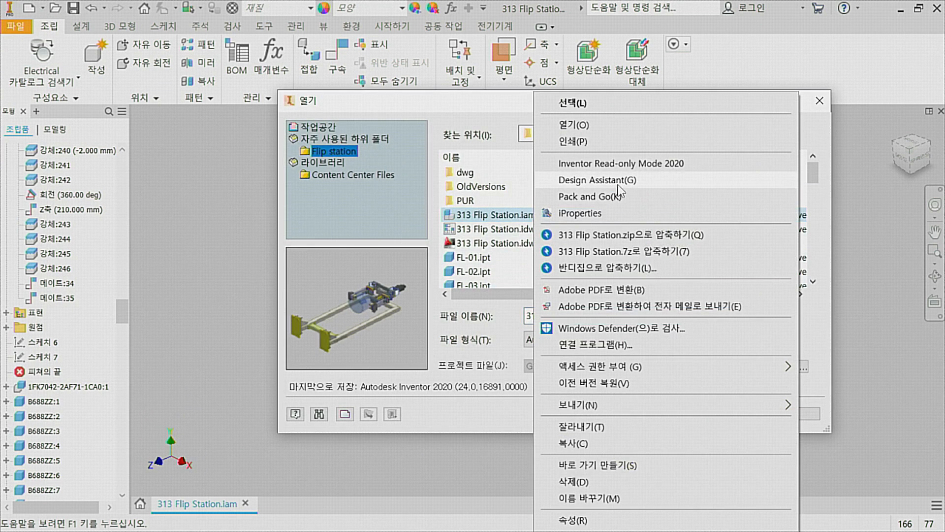
left_click(596, 180)
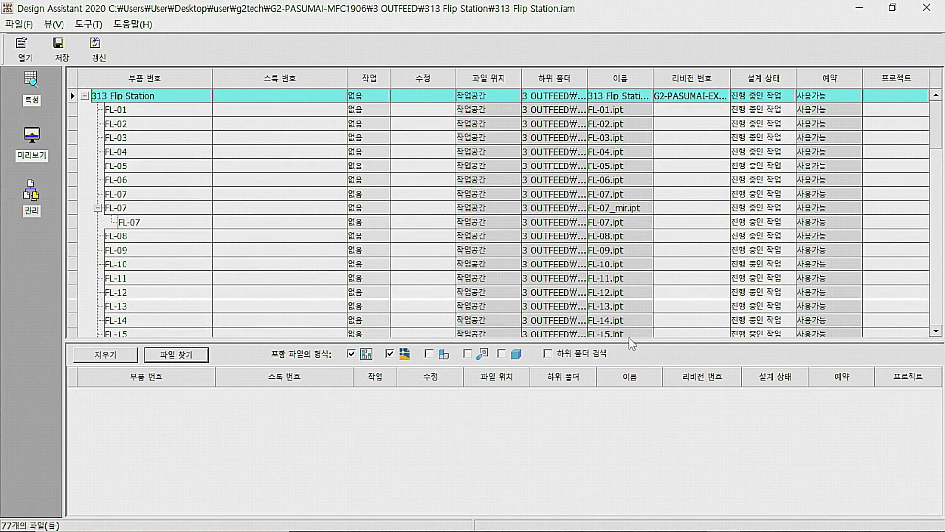
left_click_drag(625, 341, 622, 412)
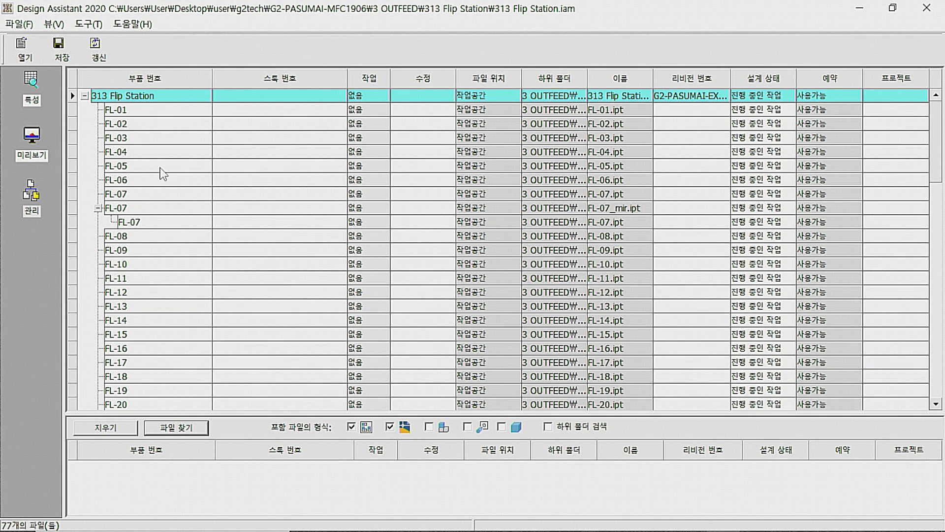
Set the action of all files from FL-01 through FL-09 to rename (이름바꾸기).
left_click(283, 113)
left_click(282, 126)
left_click(294, 140)
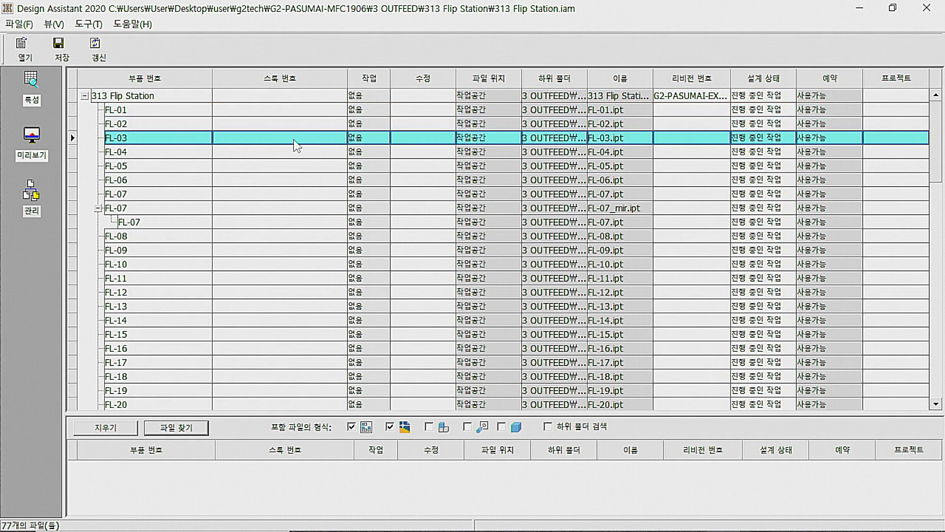
right_click(368, 111)
left_click(377, 252, "shift")
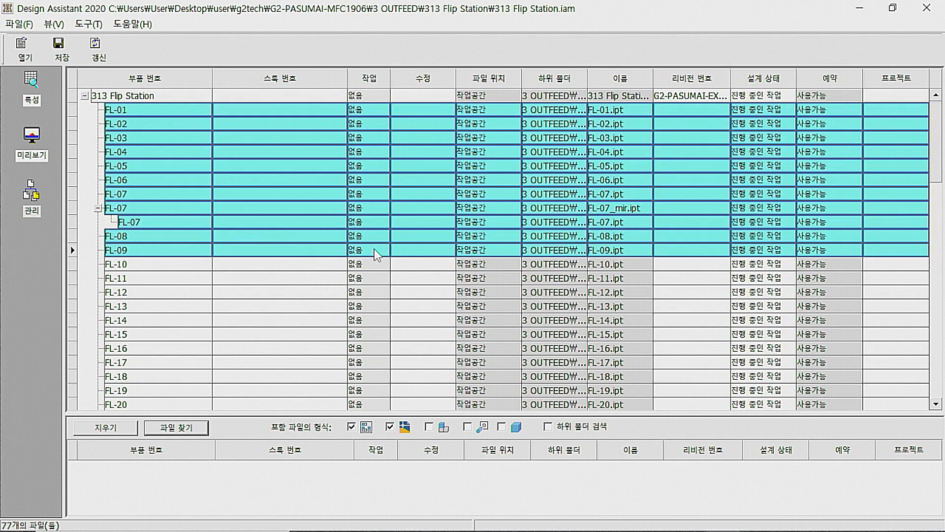
right_click(376, 252)
left_click(411, 256)
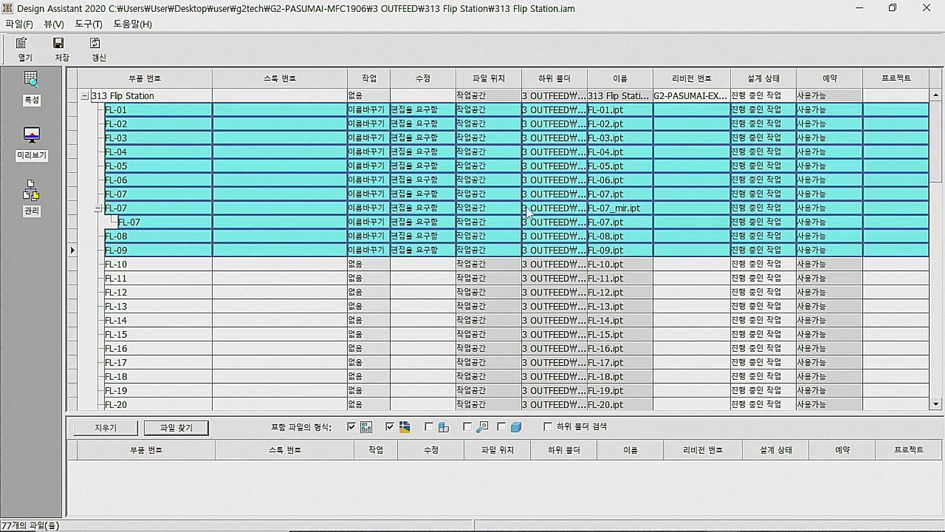
Open the file name change for FL-01, cancel it, and leave Design Assistant and the open-file dialog without saving.
right_click(629, 113)
left_click(660, 135)
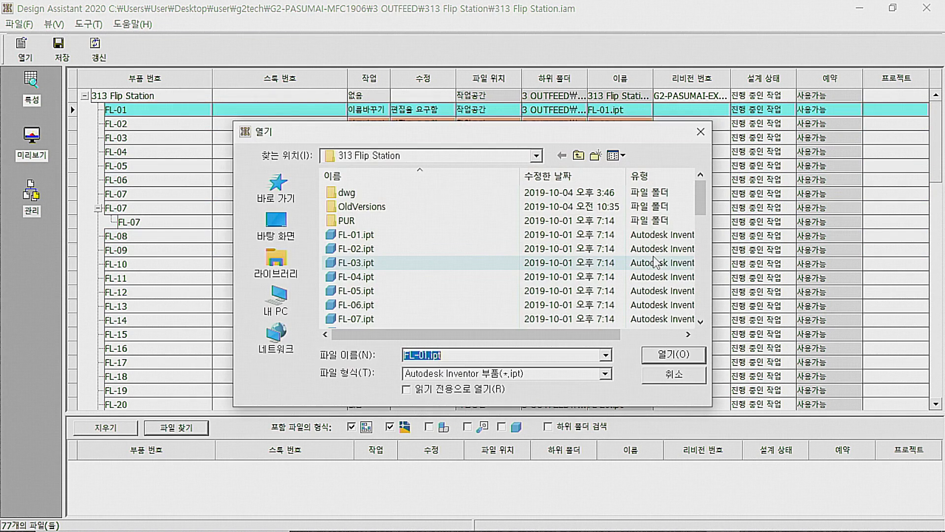
key("Escape")
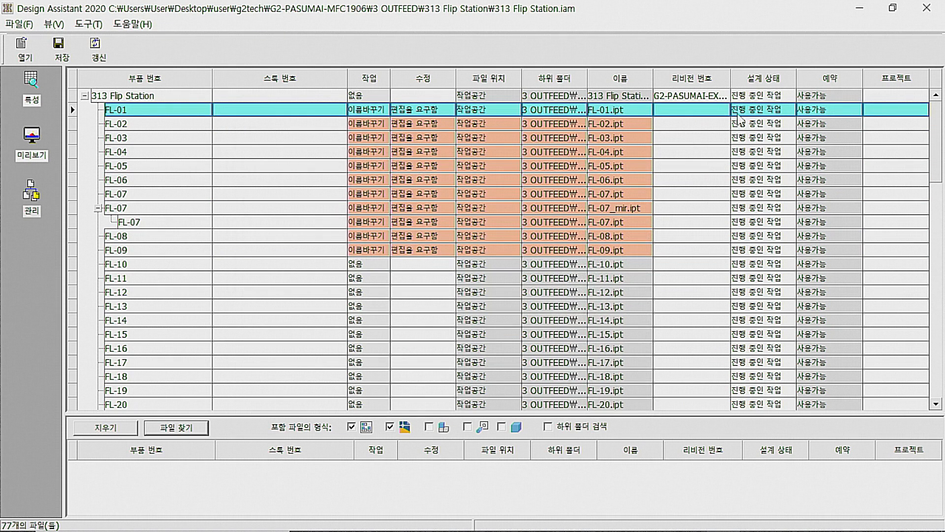
left_click(928, 12)
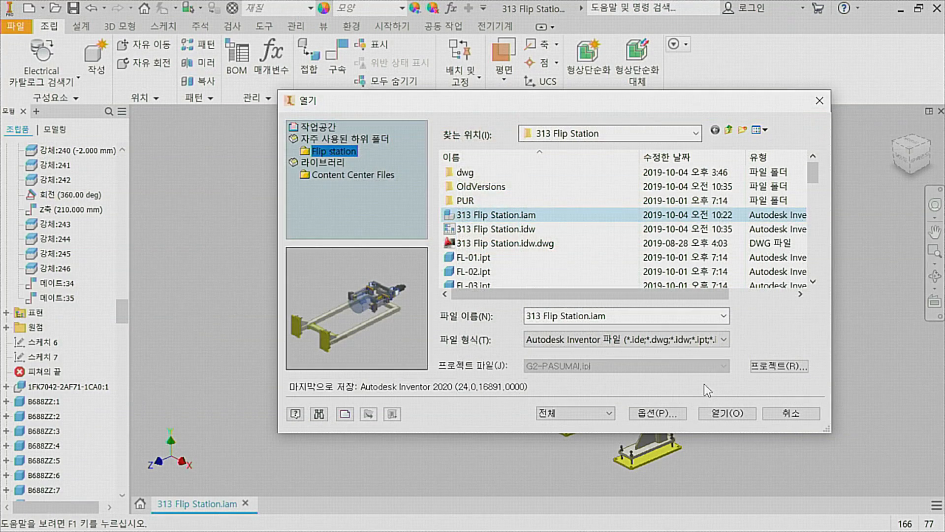
left_click(790, 414)
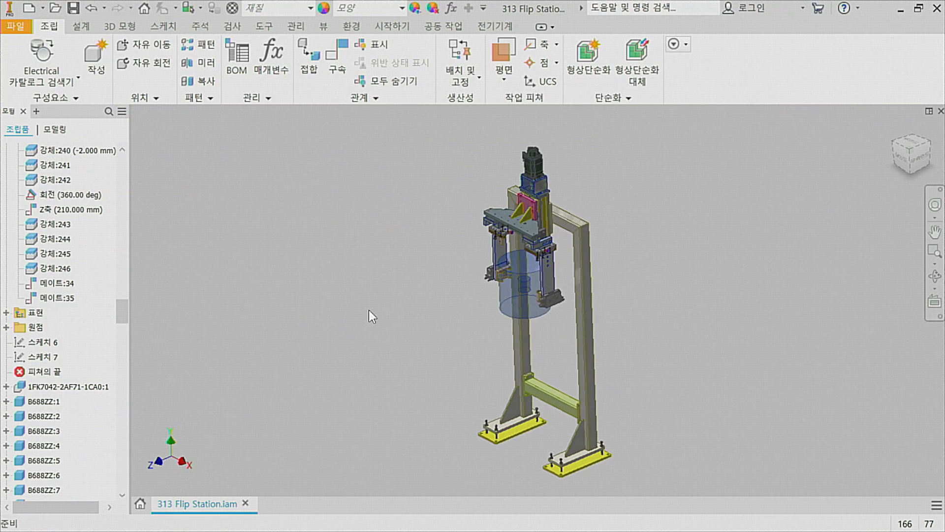
Reopen the assembly's bill of materials and clear the ANCHOR PLATE row's stock number.
left_click(235, 70)
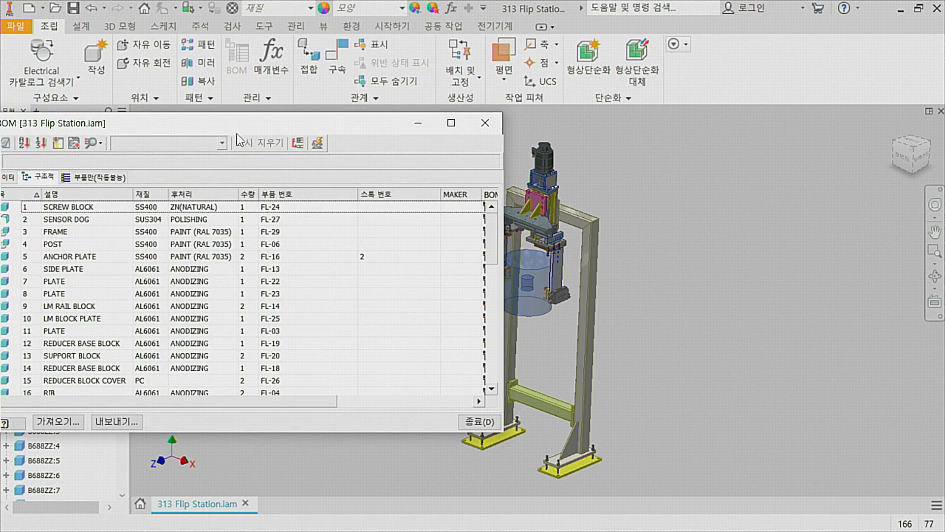
left_click_drag(237, 122, 407, 95)
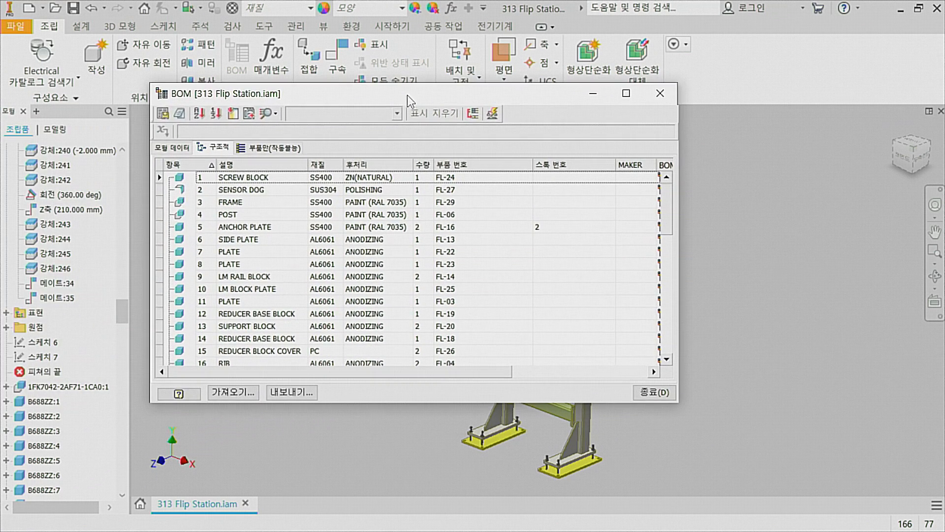
left_click_drag(492, 373, 515, 374)
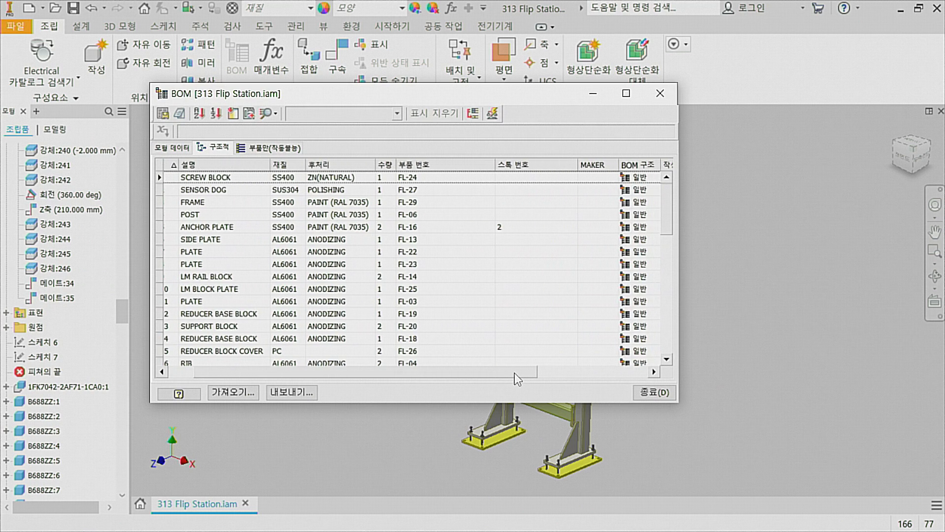
left_click(527, 228)
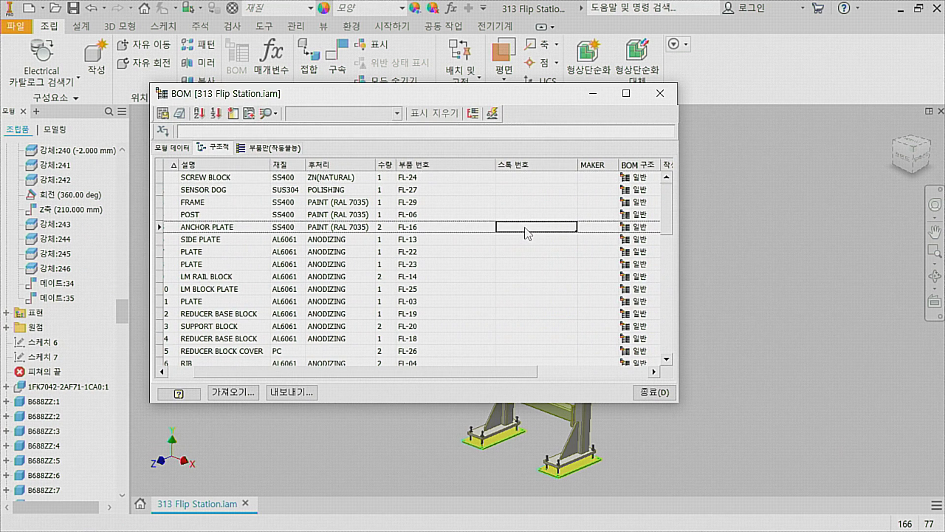
left_click(480, 205)
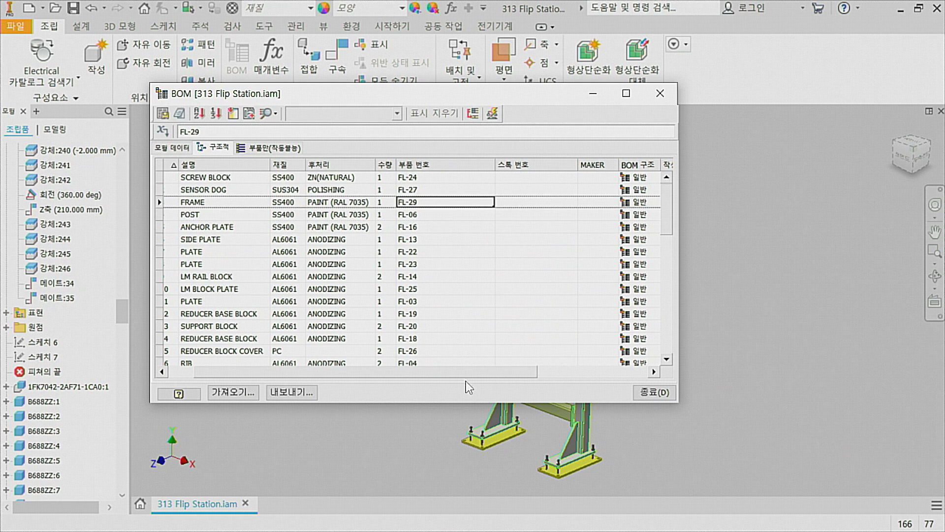
Examine the remaining bill of materials columns and the list of additional columns available, leaving the column layout as it is.
left_click_drag(469, 377, 642, 365)
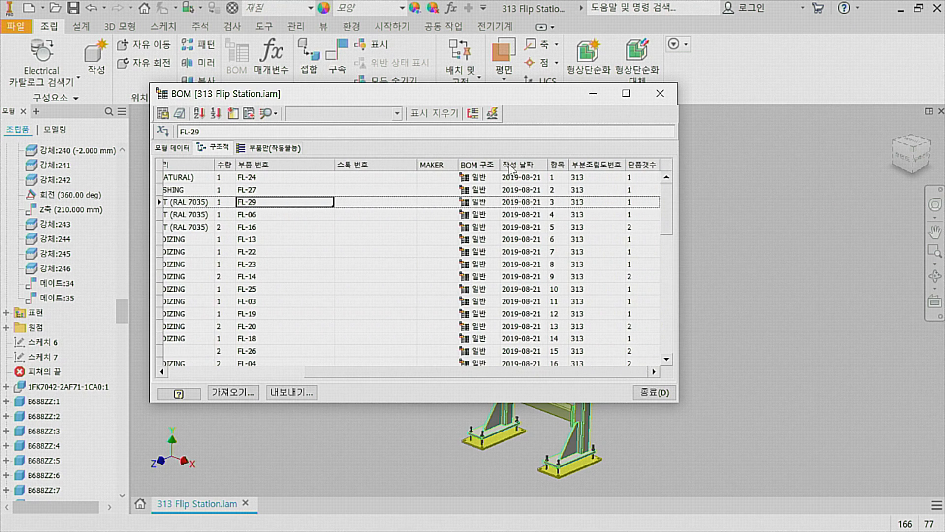
left_click(232, 115)
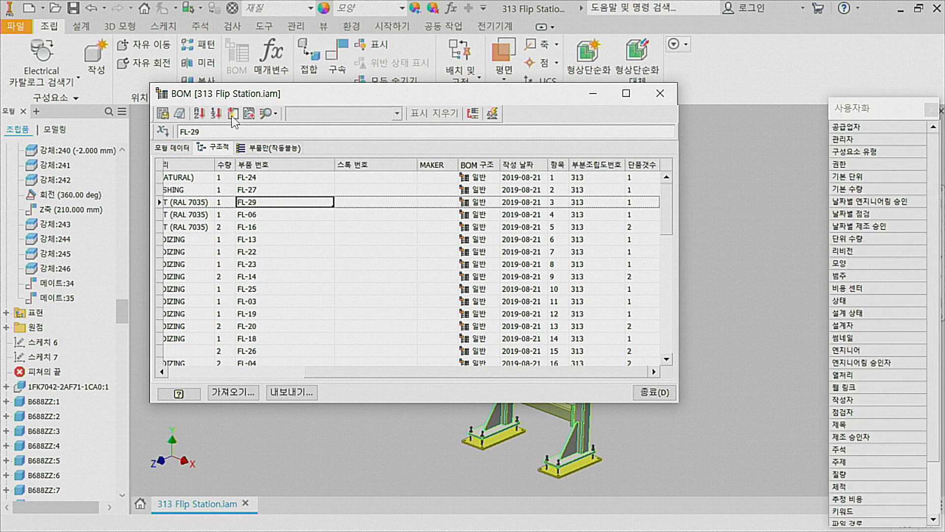
left_click_drag(850, 110, 523, 61)
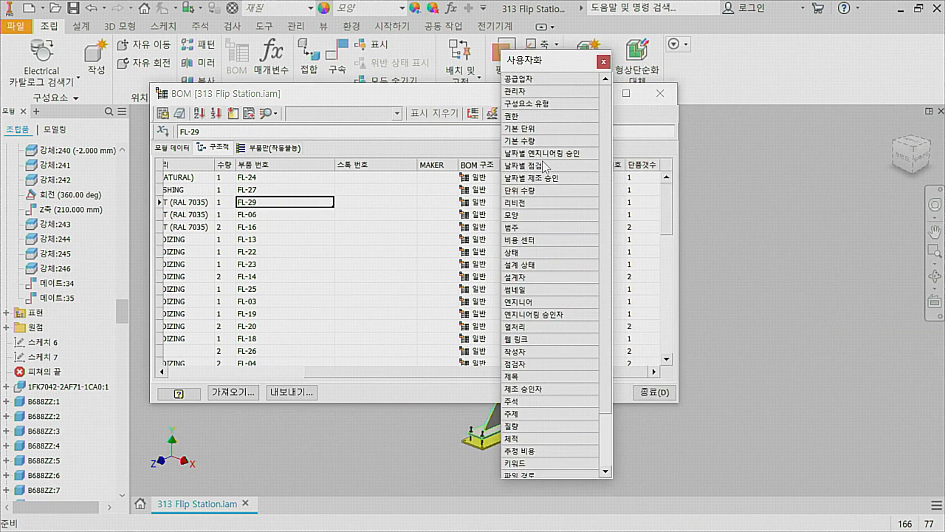
scroll(569, 238, "down", 2)
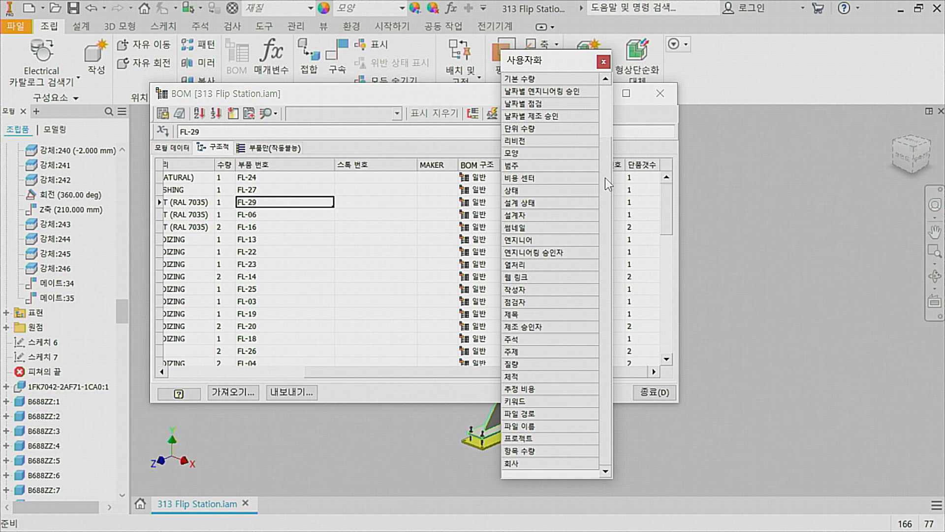
left_click(603, 61)
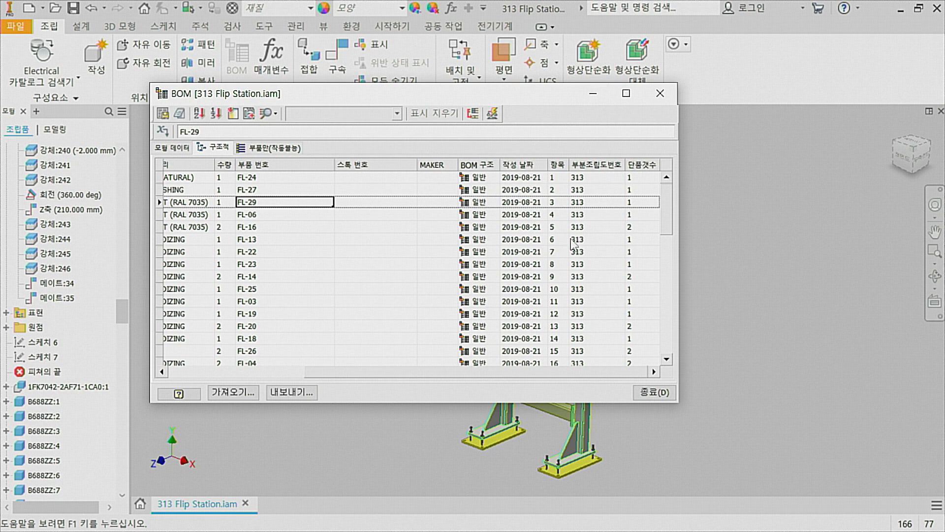
Review the bill of materials across its columns and down to the purchased parts with their makers, returning to the first rows.
left_click_drag(466, 373, 261, 371)
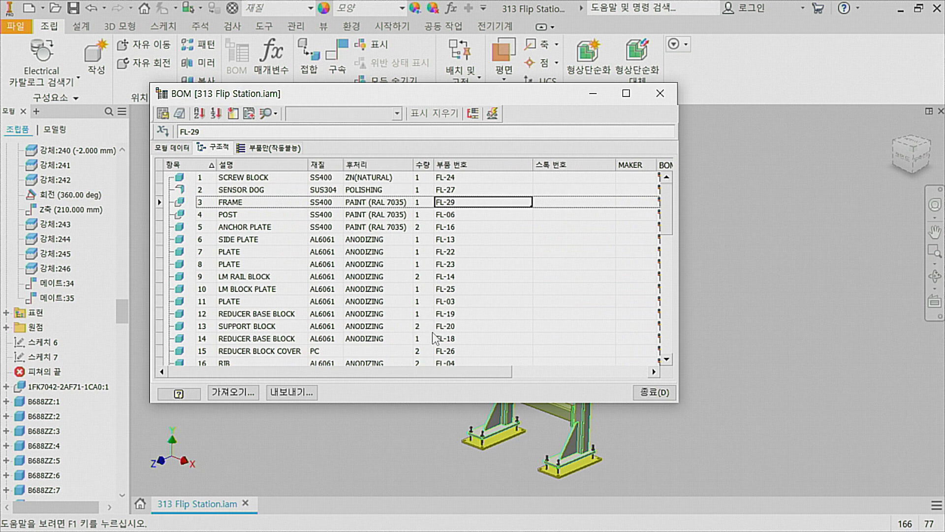
left_click_drag(412, 373, 575, 367)
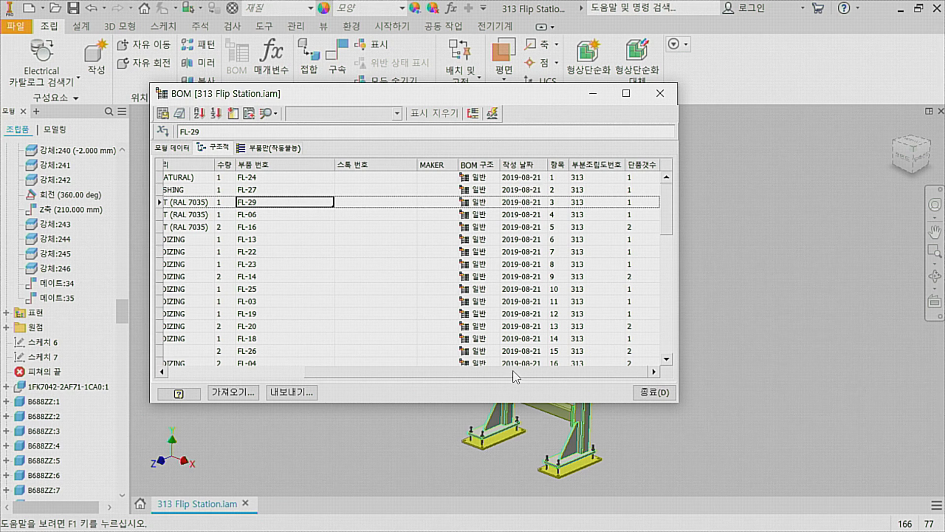
left_click_drag(515, 376, 363, 378)
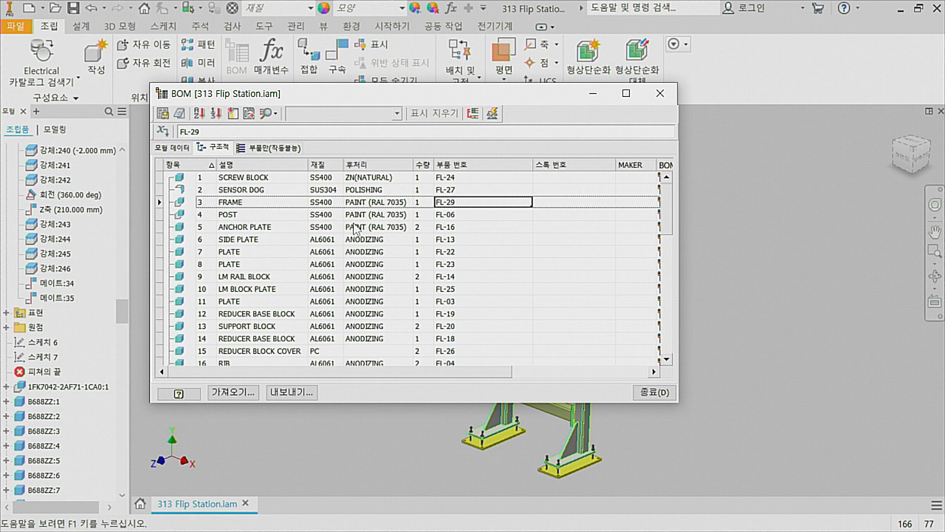
left_click_drag(431, 372, 528, 334)
scroll(527, 333, "down", 11)
scroll(510, 294, "up", 4)
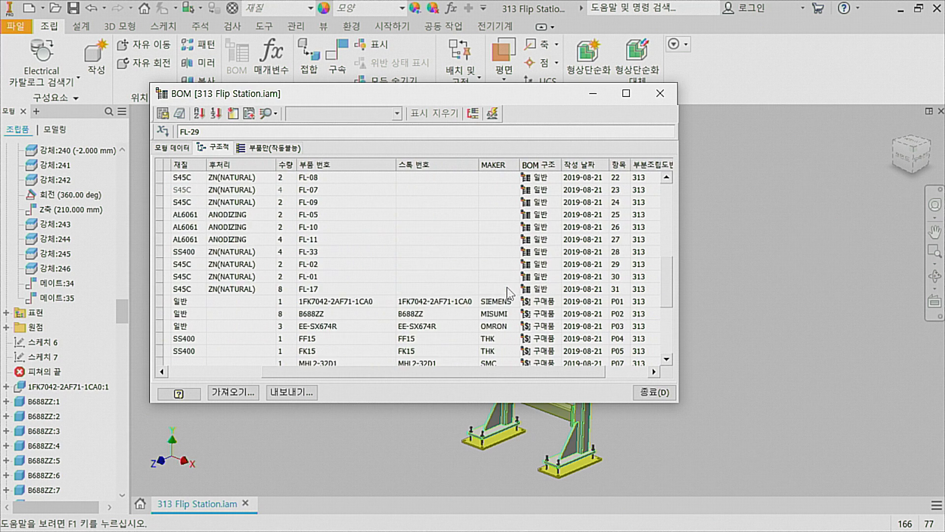
scroll(509, 294, "up", 7)
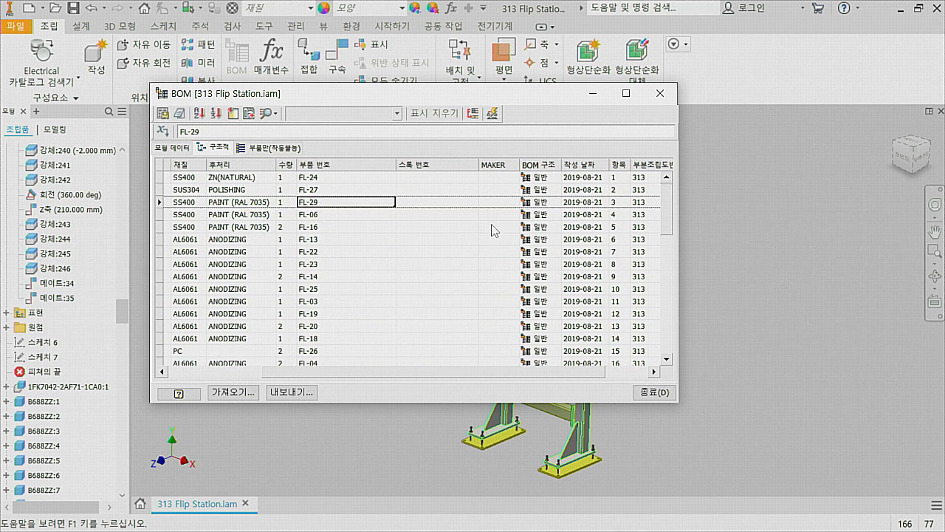
Check the custom iProperty columns without adding any, and select the SENSOR DOG description in the bill of materials.
left_click(248, 113)
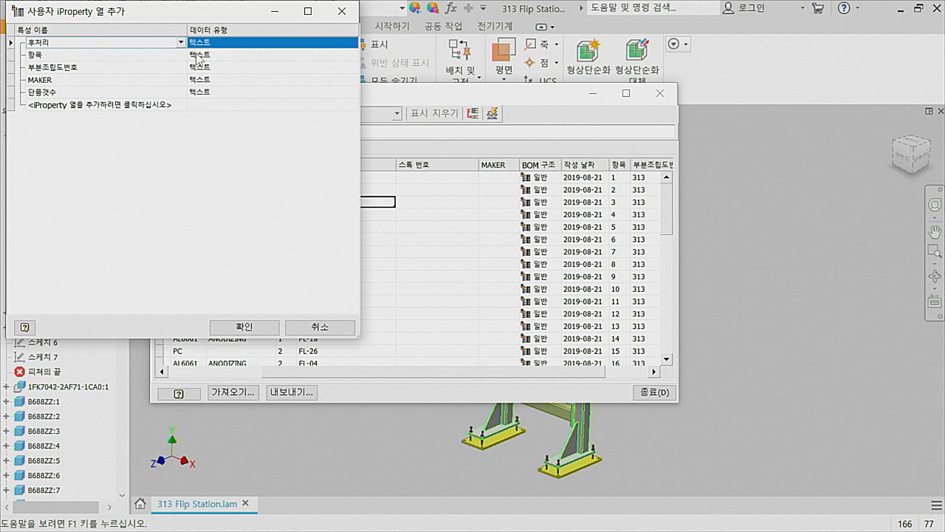
left_click(317, 331)
left_click_drag(474, 371, 278, 371)
left_click(225, 252)
left_click(235, 203)
left_click(250, 192)
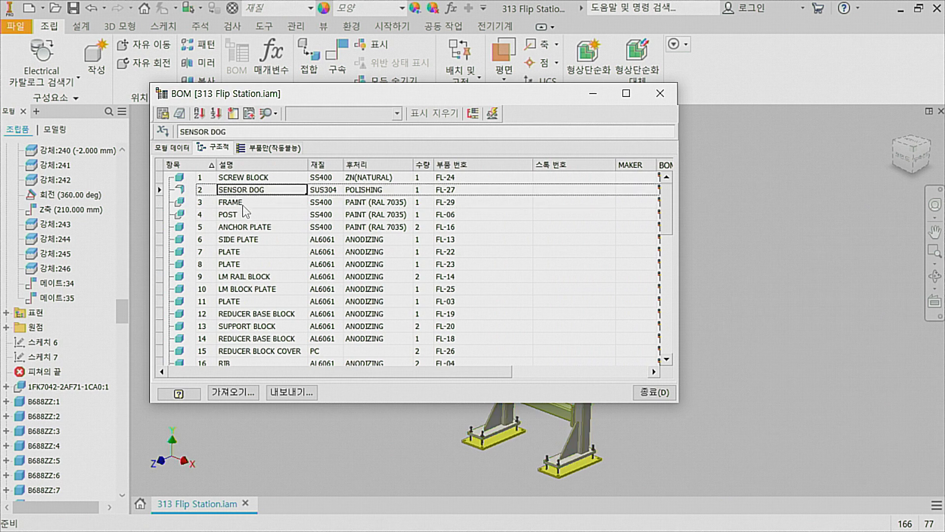
Review the SENSOR DOG's material and surface treatment and the lower bill of materials rows, moving the bill of materials window off the model.
left_click(320, 192)
left_click(355, 193)
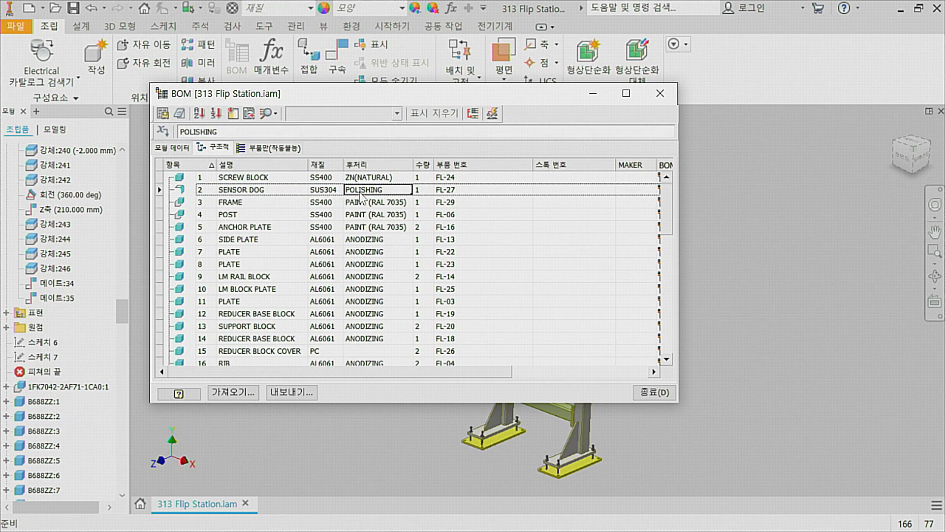
left_click_drag(420, 373, 317, 374)
scroll(314, 263, "down", 9)
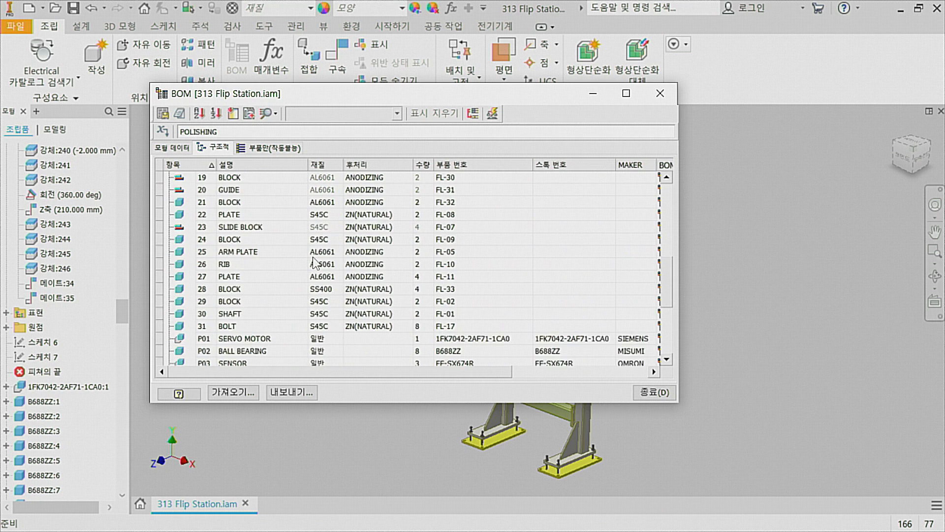
left_click_drag(514, 99, 419, 40)
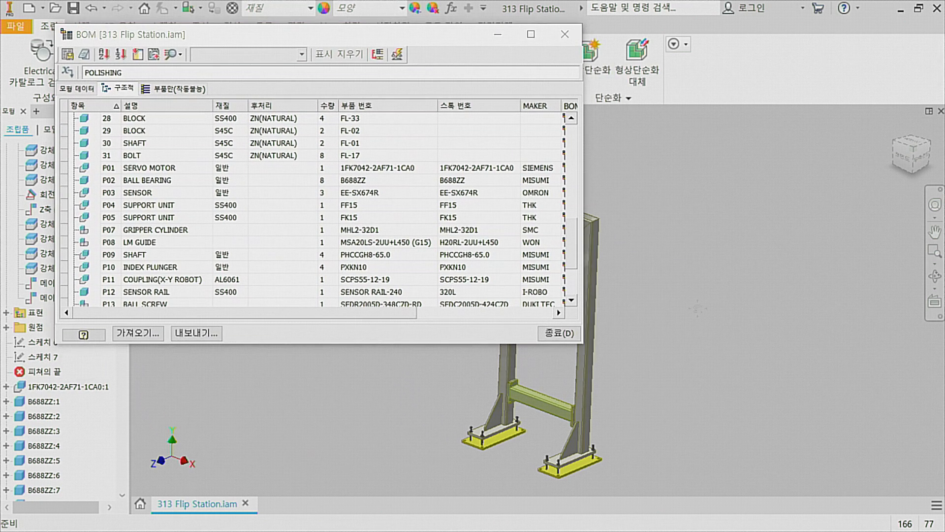
scroll(704, 256, "down", 6)
Locate the bill of materials rows of parts such as the guide and arm plate by selecting them in the model, and close the bill of materials.
left_click(671, 253)
scroll(723, 282, "up", 5)
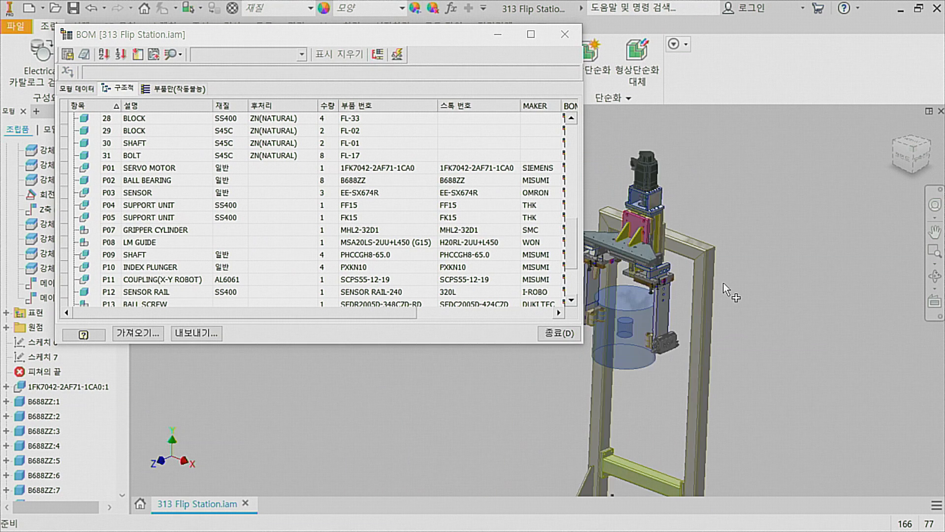
left_click(702, 288)
left_click(660, 296)
left_click(645, 278)
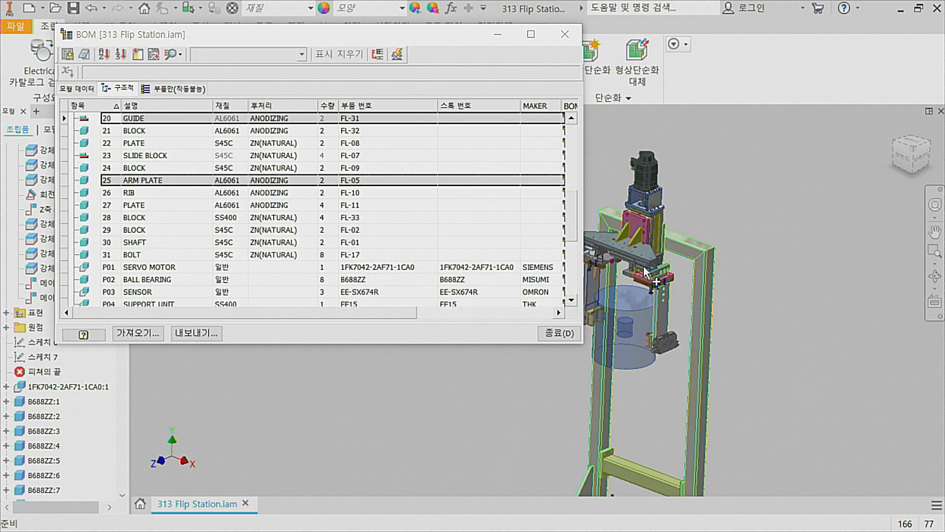
left_click(629, 251)
key("Escape")
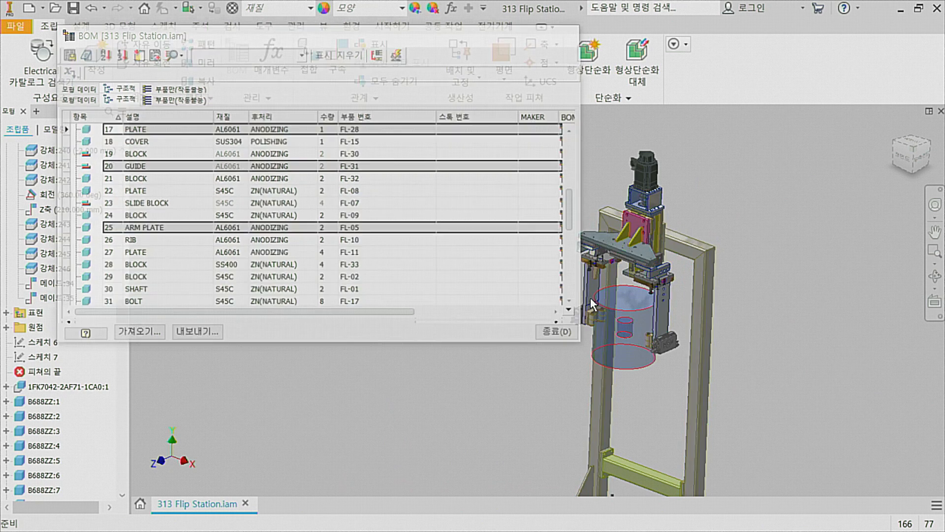
Reopen the bill of materials briefly, close it and inspect the whole flip station around its frame.
middle_click_drag(477, 303, 431, 302, "shift")
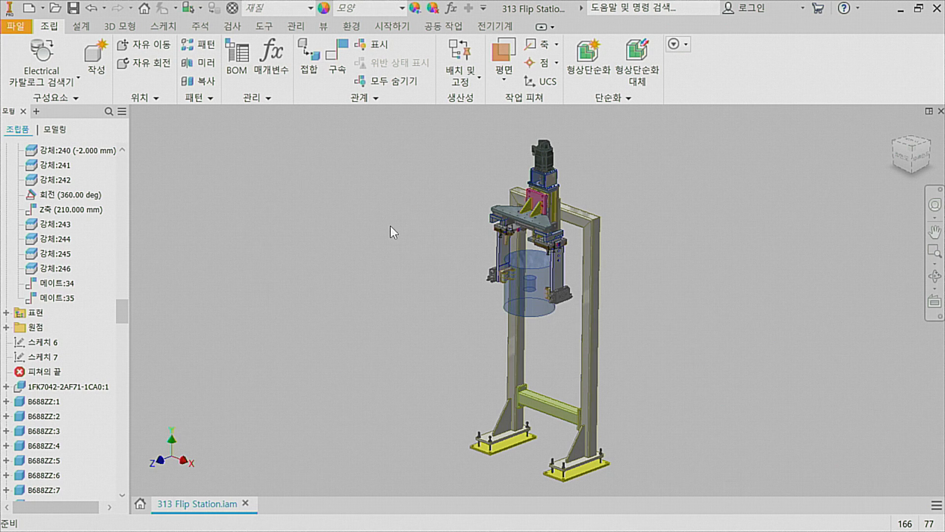
left_click(240, 70)
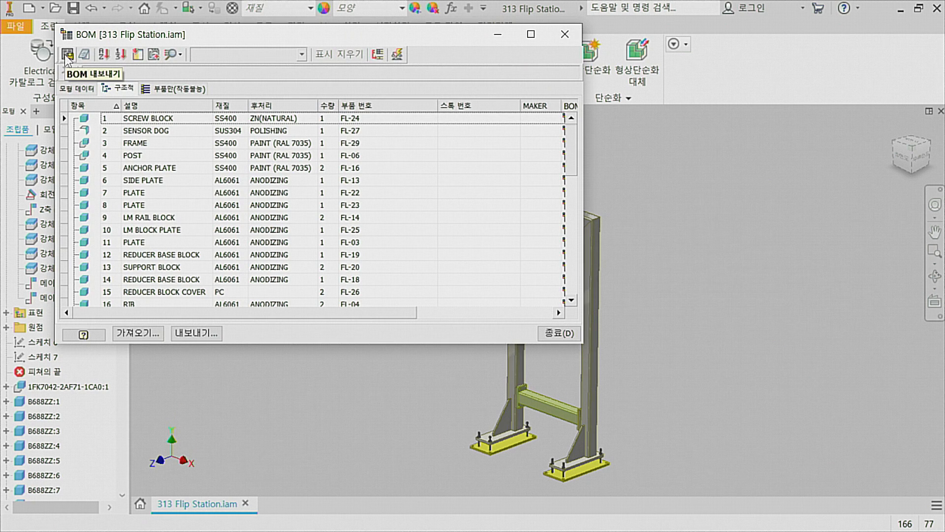
left_click(565, 34)
left_click(513, 240)
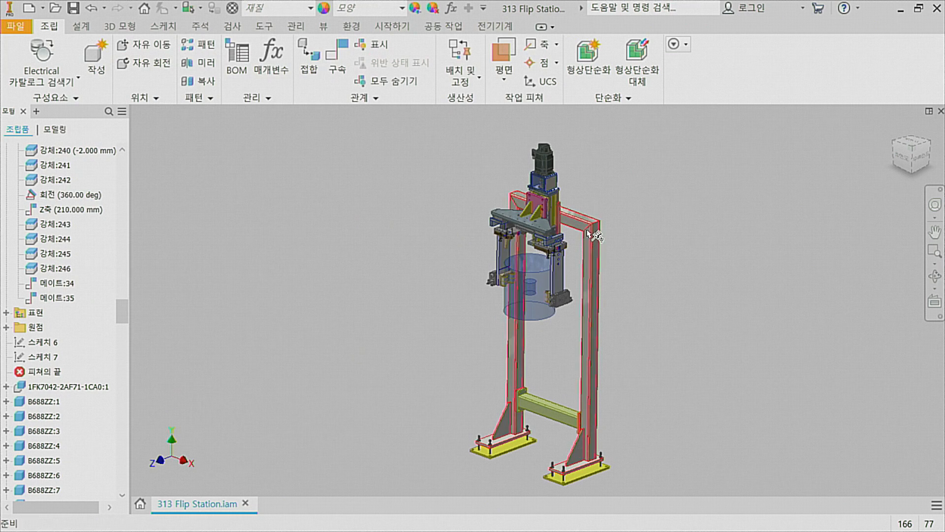
middle_click_drag(404, 292, 394, 290, "shift")
middle_click_drag(671, 294, 681, 294, "shift")
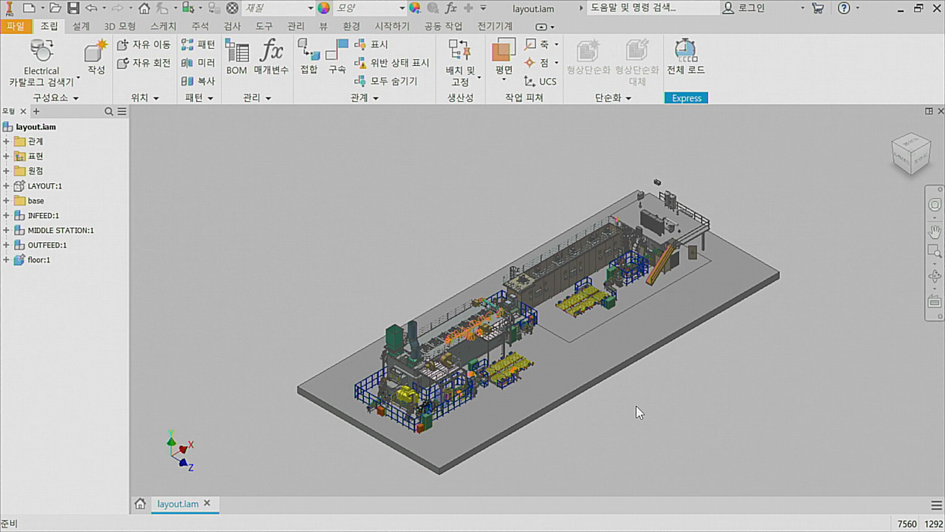
Identify the OUTFEED, INFEED and MIDDLE STATION subassemblies of the plant layout by selecting them in the model.
scroll(642, 426, "down", 5)
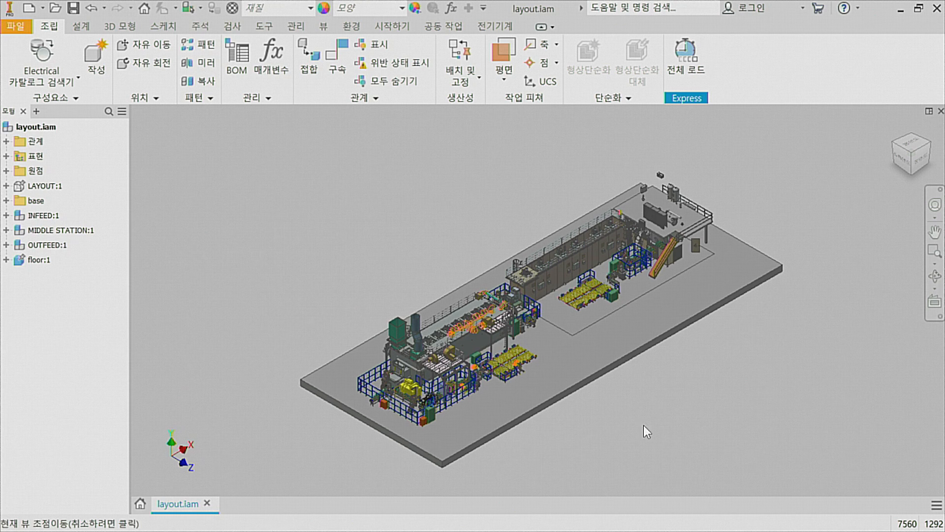
middle_click_drag(466, 321, 498, 458)
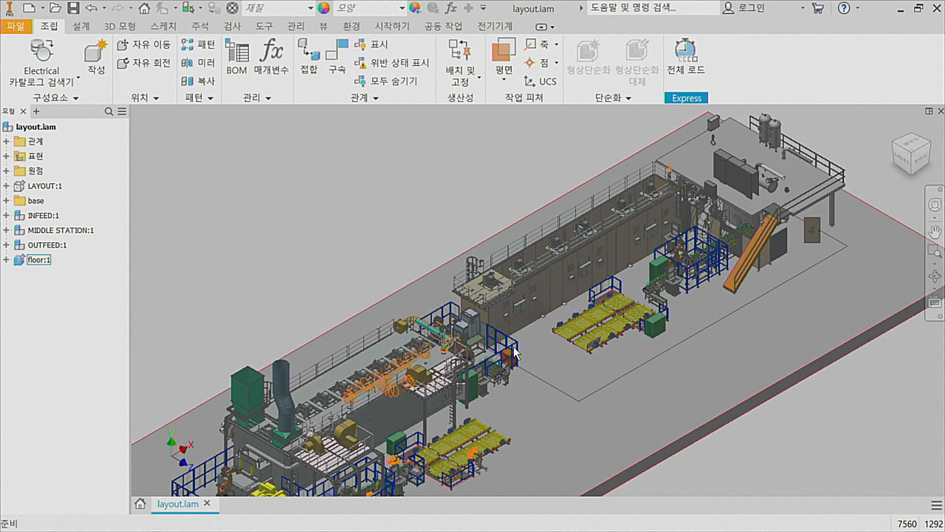
left_click(533, 306)
middle_click_drag(597, 399, 421, 300, "shift")
left_click(421, 301)
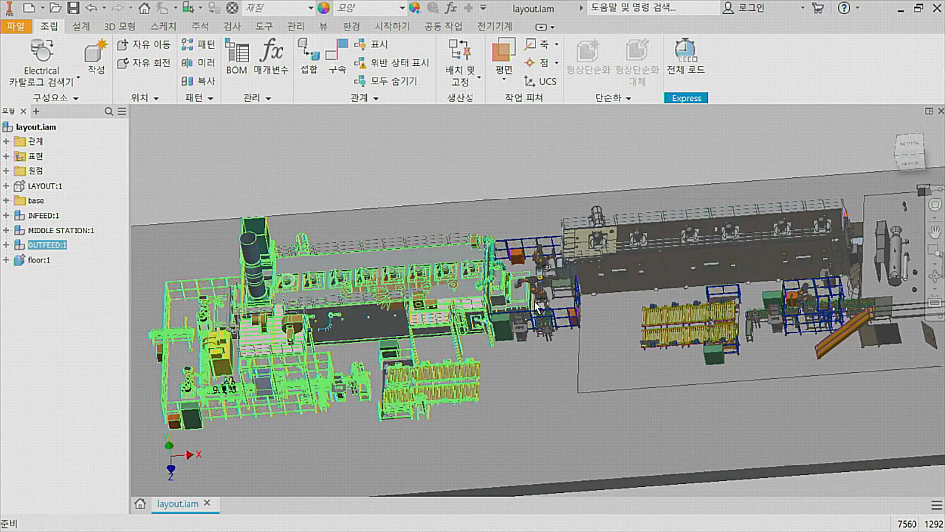
left_click(719, 327)
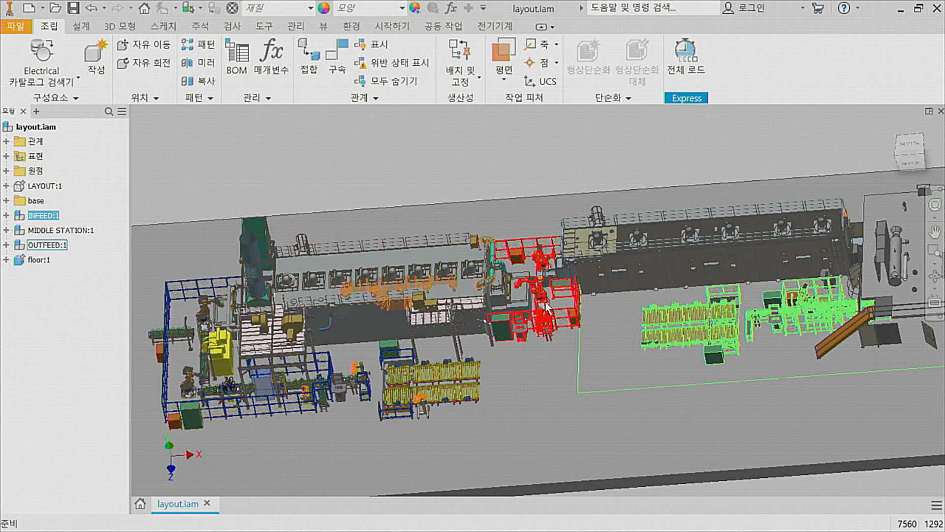
left_click(532, 303)
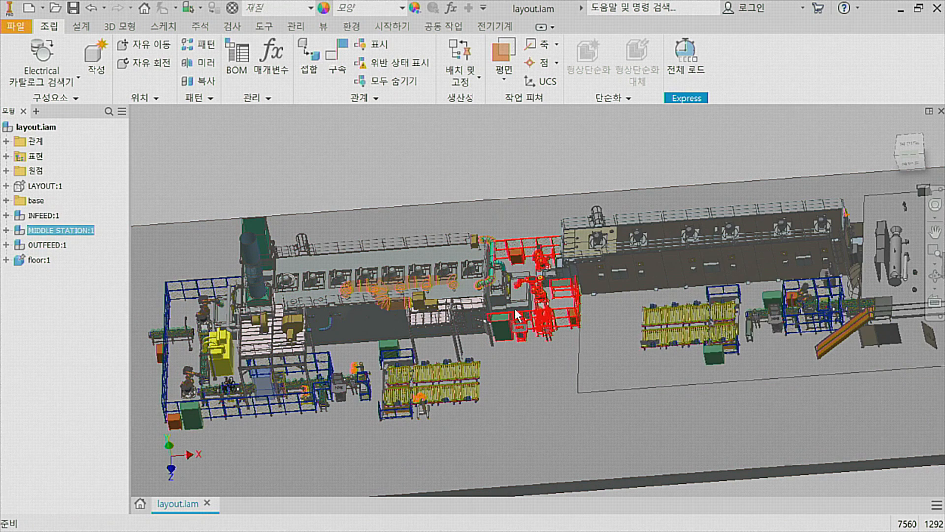
Select the OUTFEED subassembly in the plant layout and open it as its own document.
left_click(317, 368)
middle_click_drag(379, 359, 350, 355, "shift")
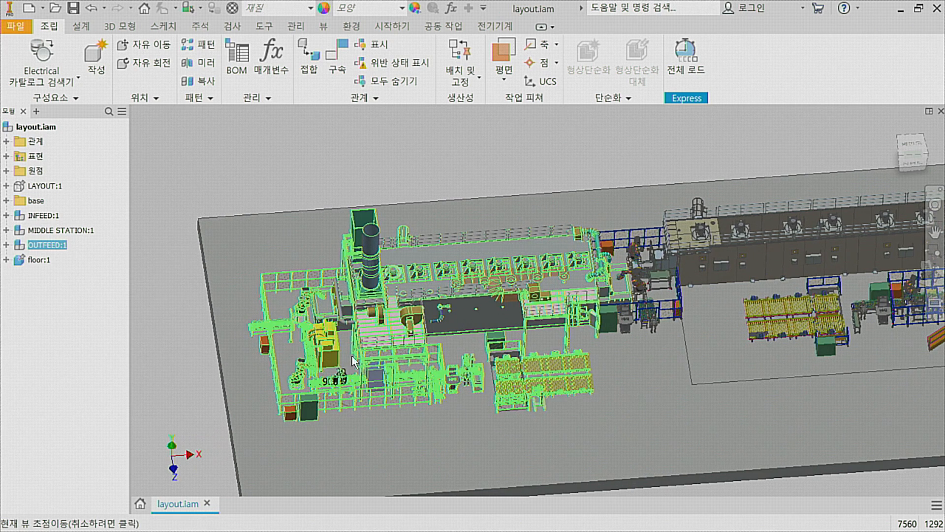
right_click(378, 235)
left_click(384, 200)
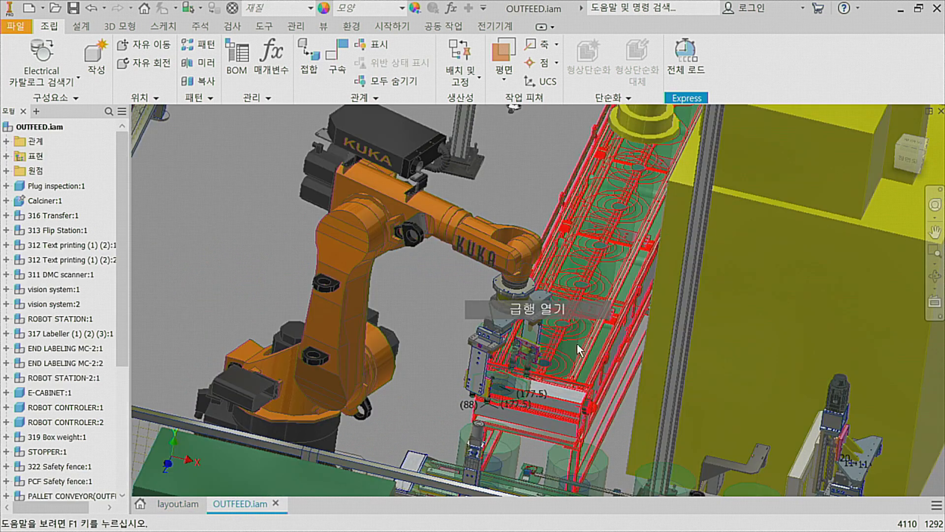
Find the 313 Flip Station beside the robot and conveyor in OUTFEED and open it as its own document.
scroll(577, 344, "down", 5)
middle_click_drag(578, 369, 534, 351)
middle_click_drag(574, 365, 570, 368, "shift")
scroll(578, 358, "up", 3)
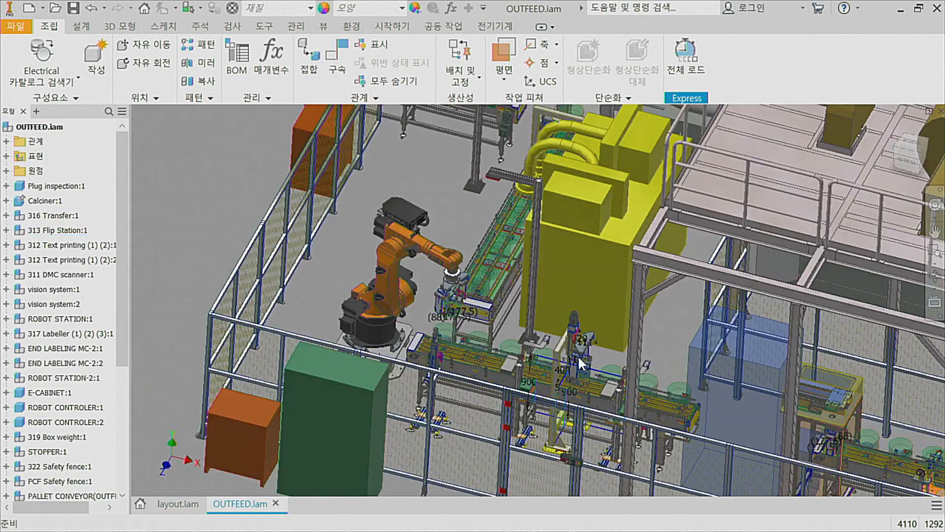
left_click(583, 327)
right_click(578, 329)
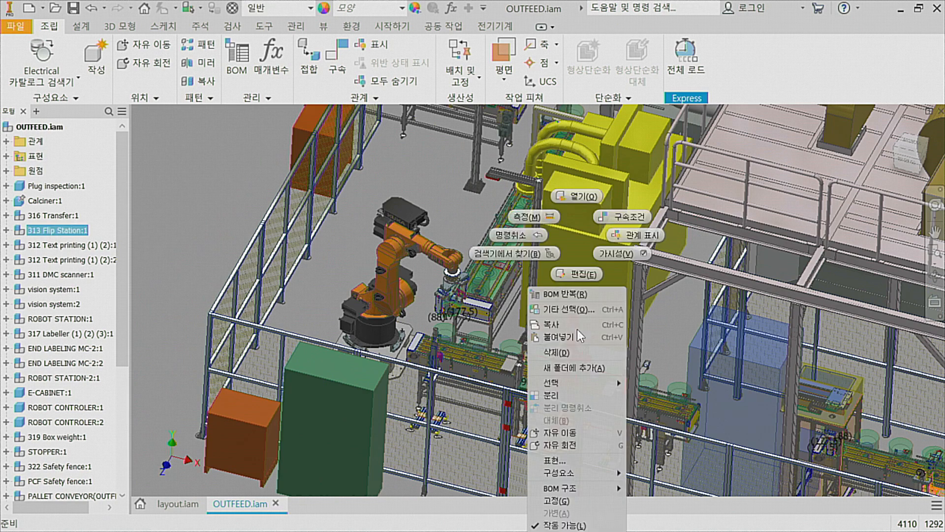
left_click(581, 205)
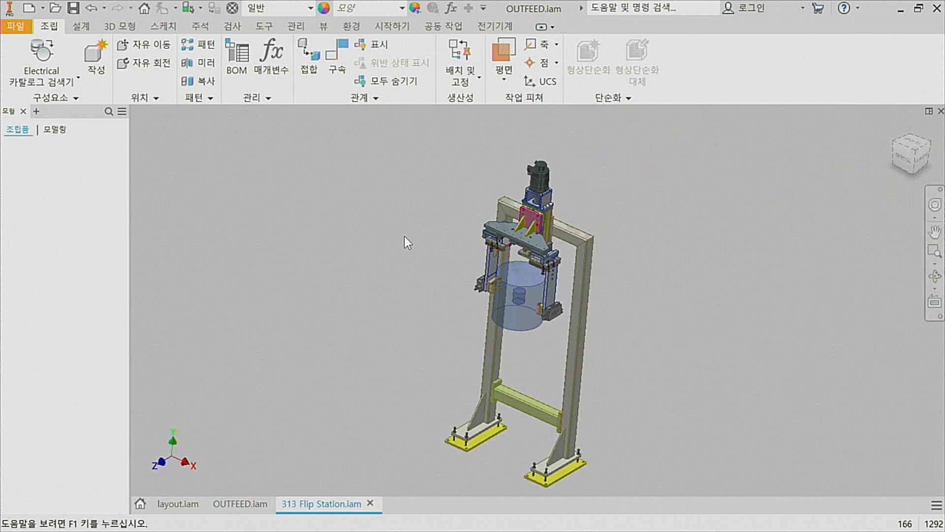
Open the drawing belonging to the 313 Flip Station assembly.
left_click(75, 151)
right_click(75, 156)
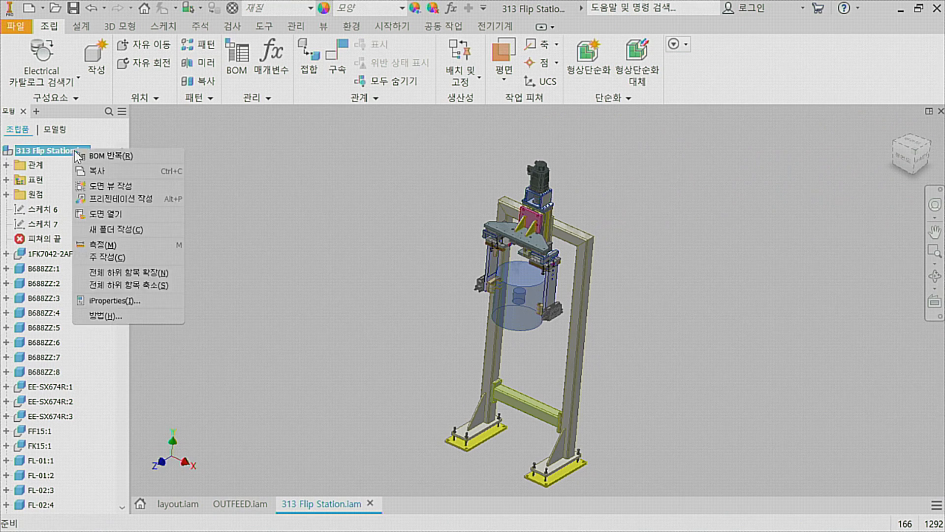
left_click(105, 214)
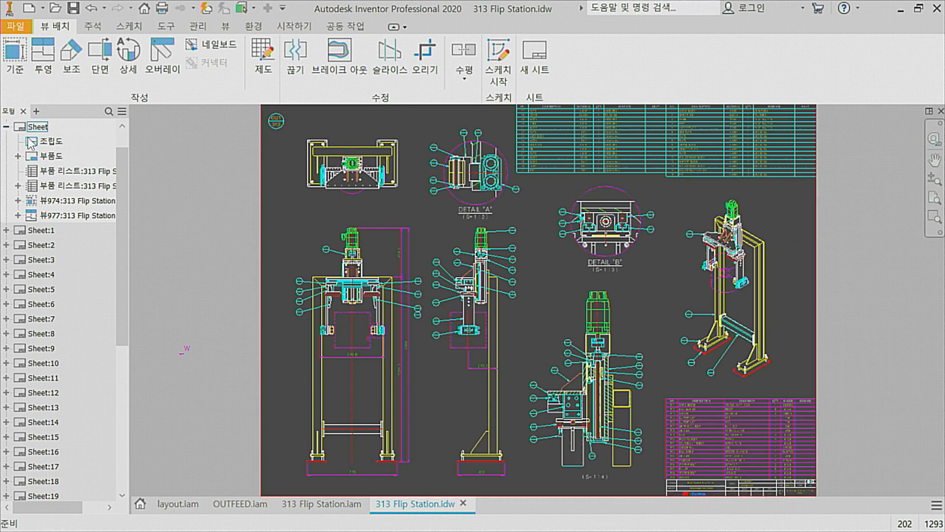
Browse the part drawing sheets, including Sheet:4 and Sheet:5, collapse the assembly sheet's contents and return to that sheet.
double_click(49, 277)
double_click(46, 291)
double_click(47, 306)
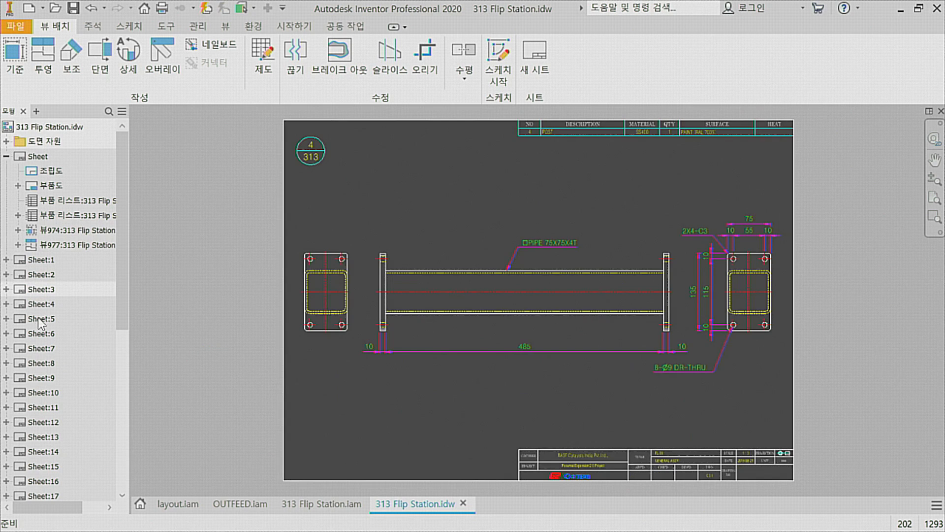
double_click(38, 321)
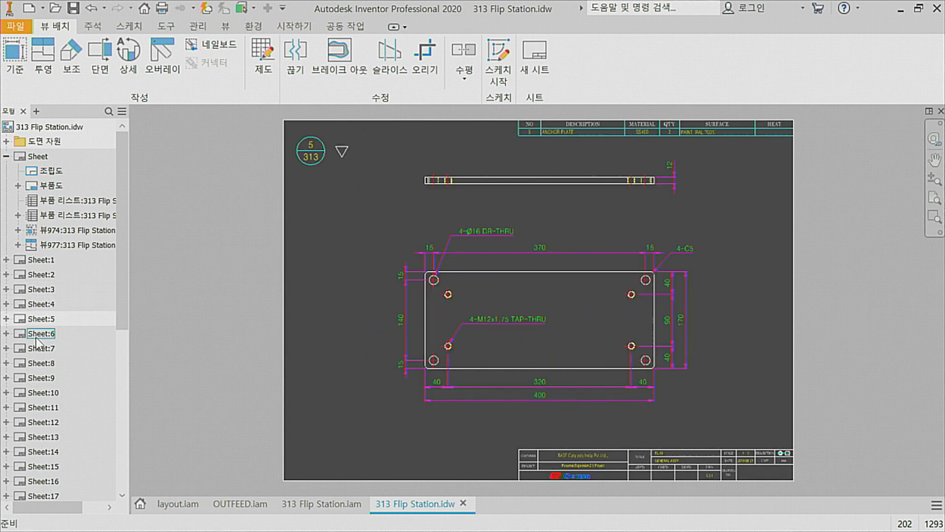
double_click(49, 259)
left_click(6, 157)
double_click(37, 158)
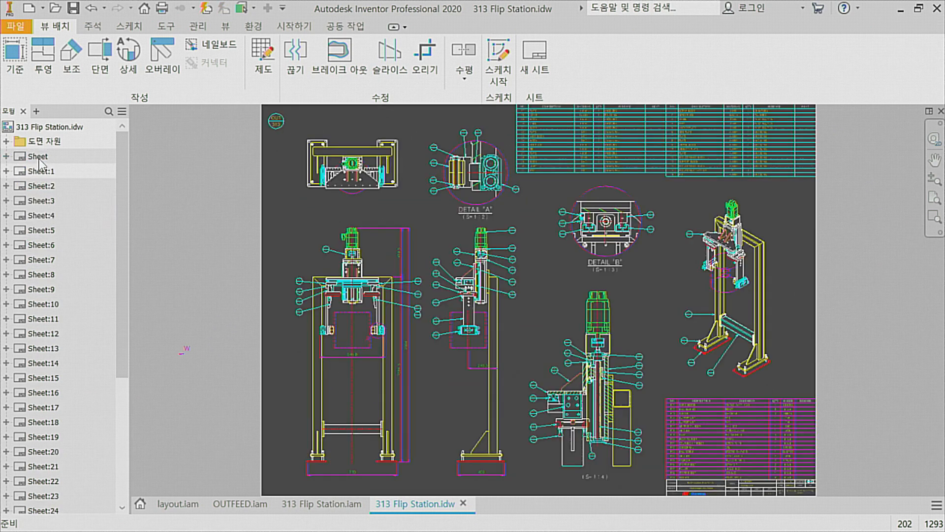
double_click(52, 214)
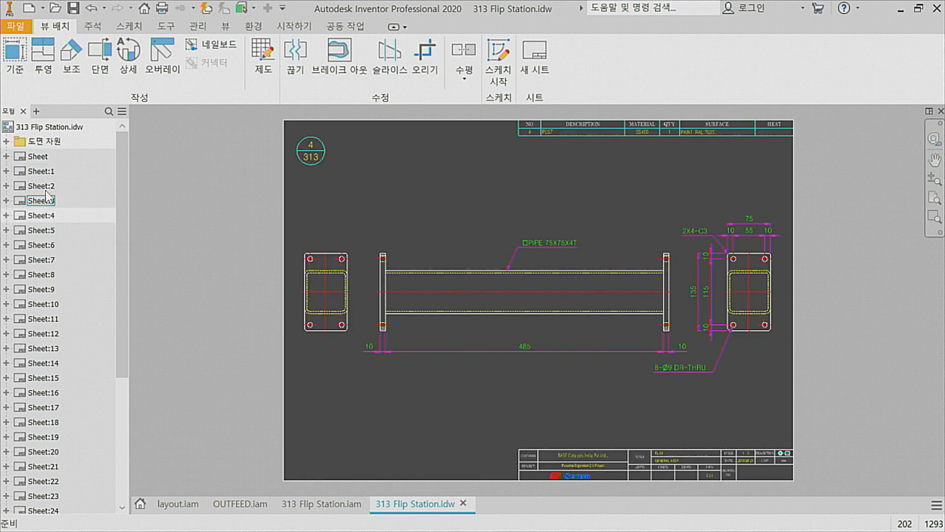
double_click(44, 156)
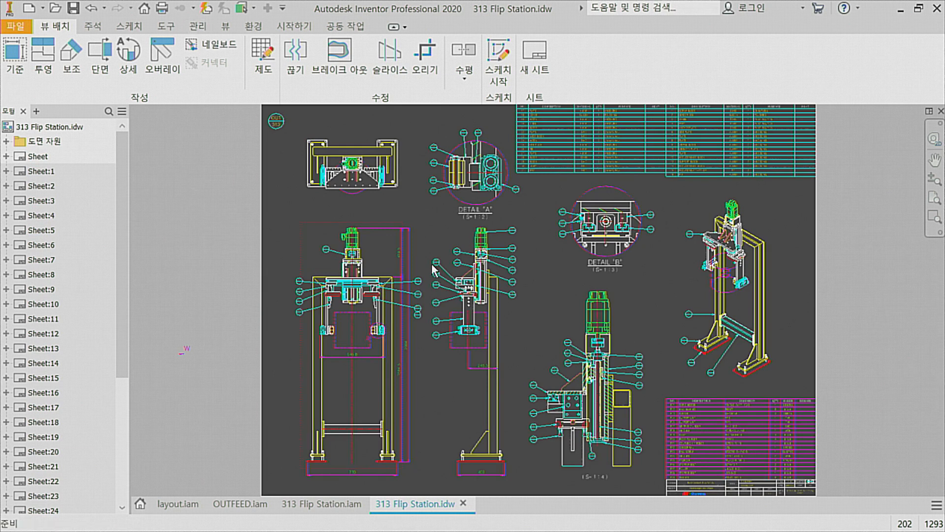
Examine the DETAIL "B" view and its balloons on the assembly sheet up close and return to the full sheet.
scroll(601, 217, "up", 6)
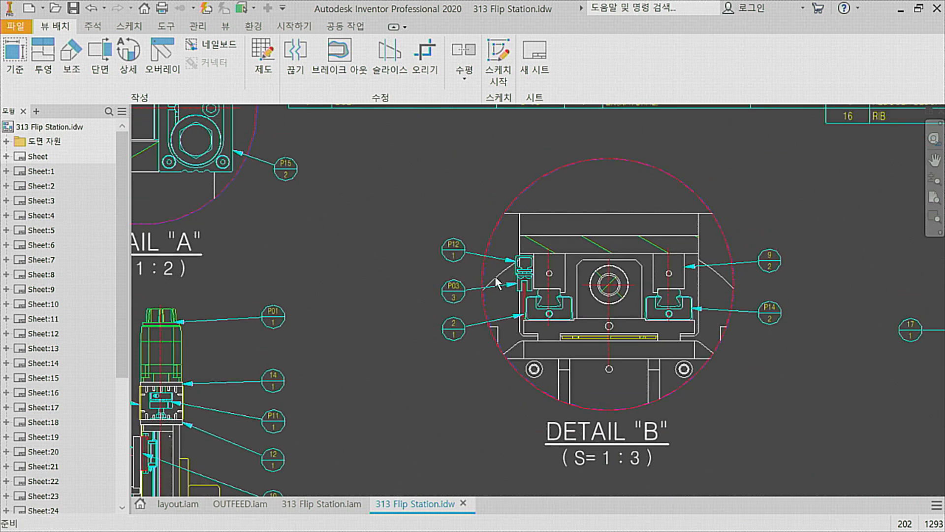
scroll(541, 256, "up", 6)
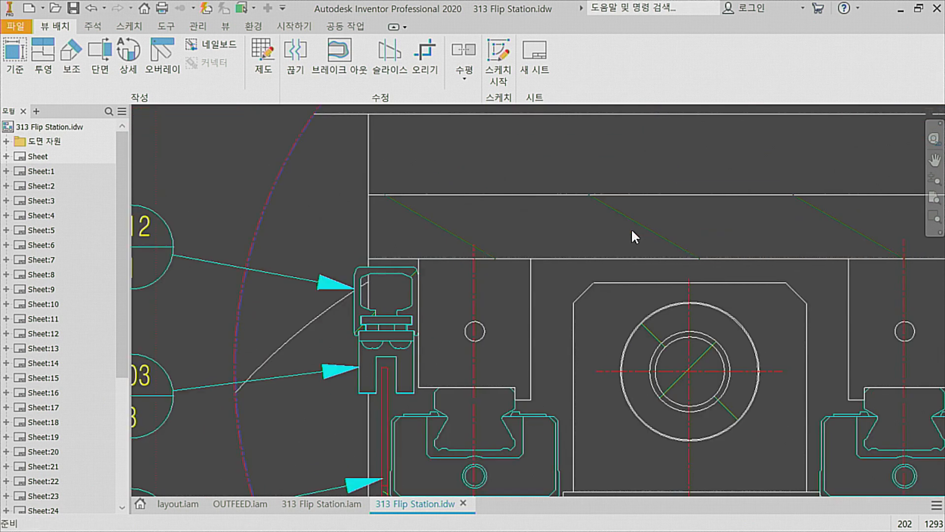
scroll(633, 231, "down", 5)
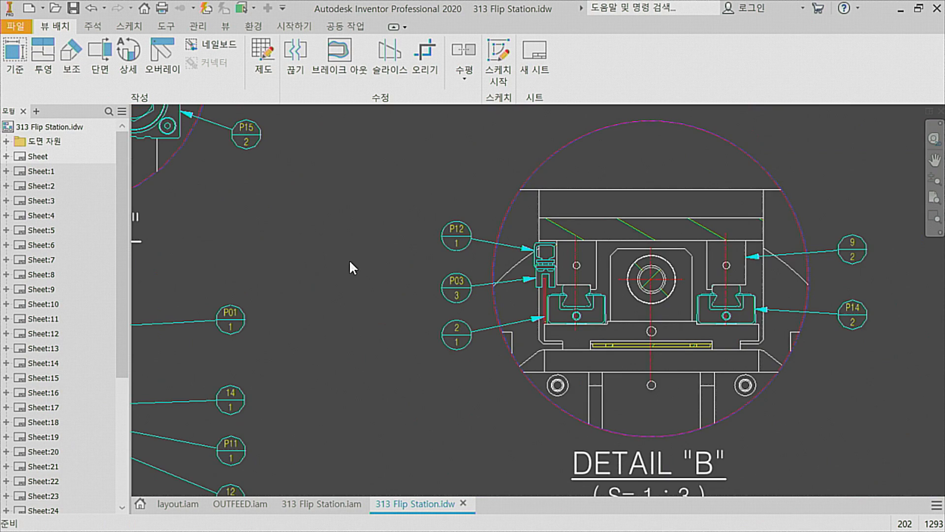
middle_click(350, 261)
middle_click(350, 262)
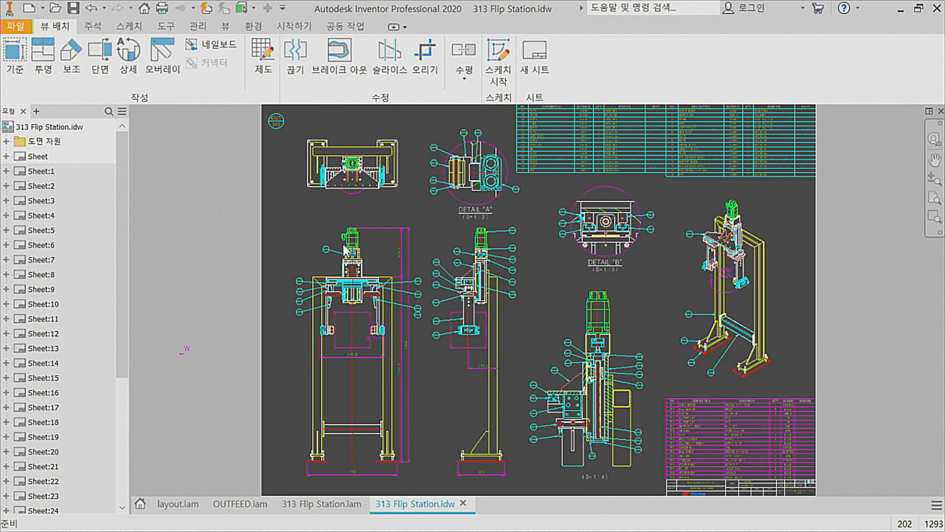
Expand the drawing resources and look at the sheet formats, borders, title blocks and sketched symbols.
left_click(6, 141)
left_click(55, 156)
left_click(46, 172)
left_click(47, 186)
left_click(54, 200)
left_click(168, 209)
Open the style and standard editor and review the dimension styles and parts list styles.
left_click(198, 26)
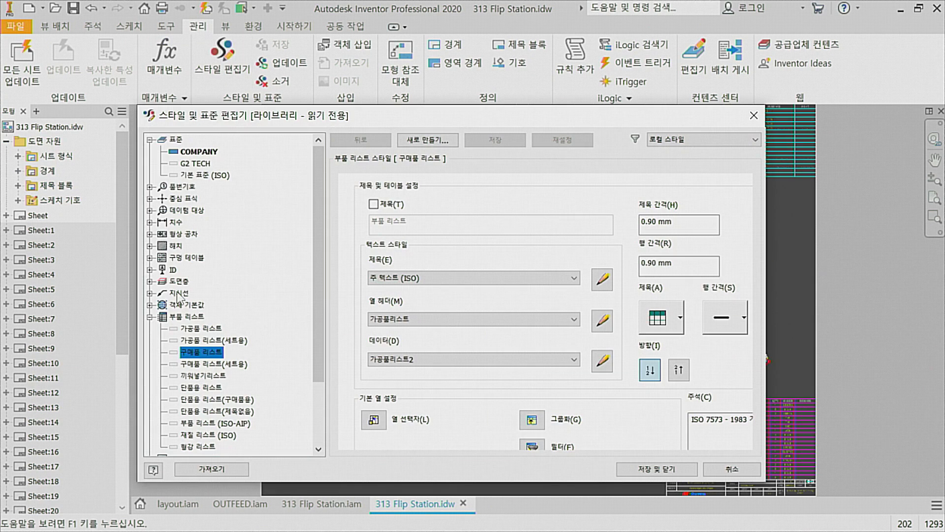
left_click(154, 316)
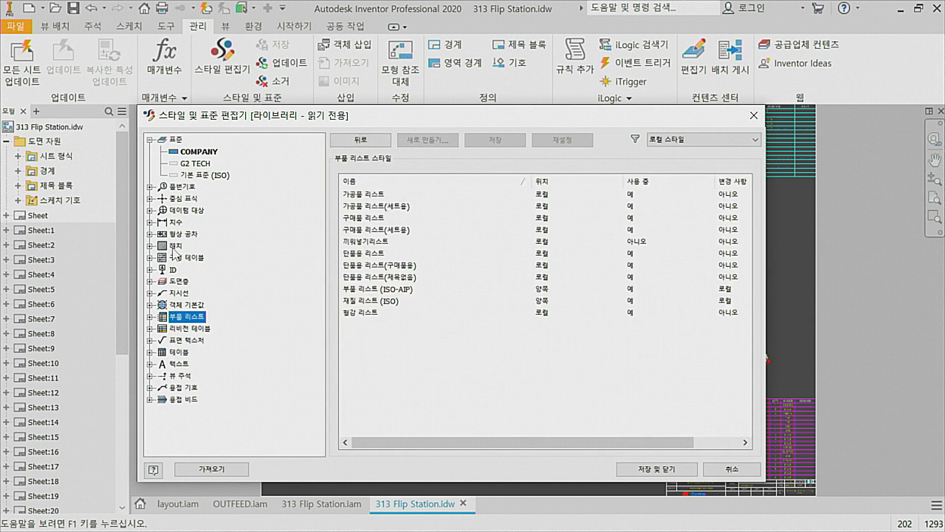
left_click(177, 224)
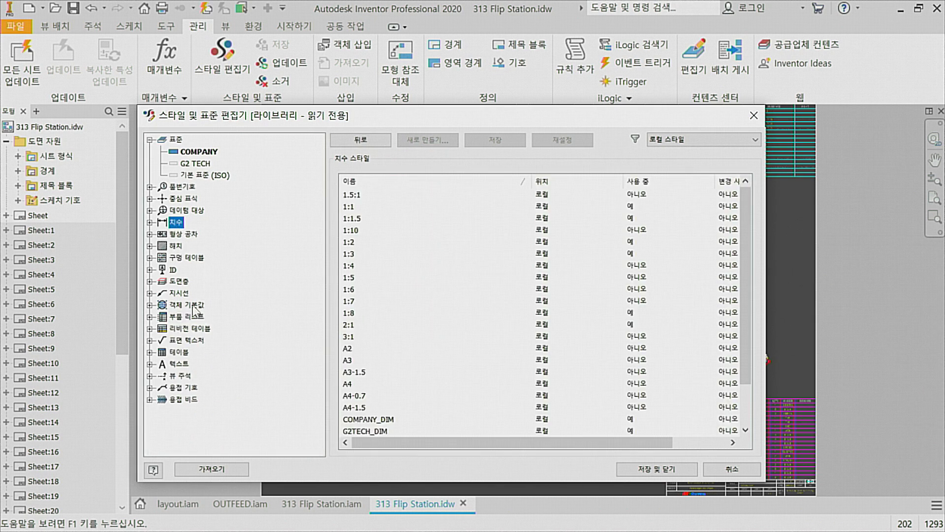
left_click(181, 317)
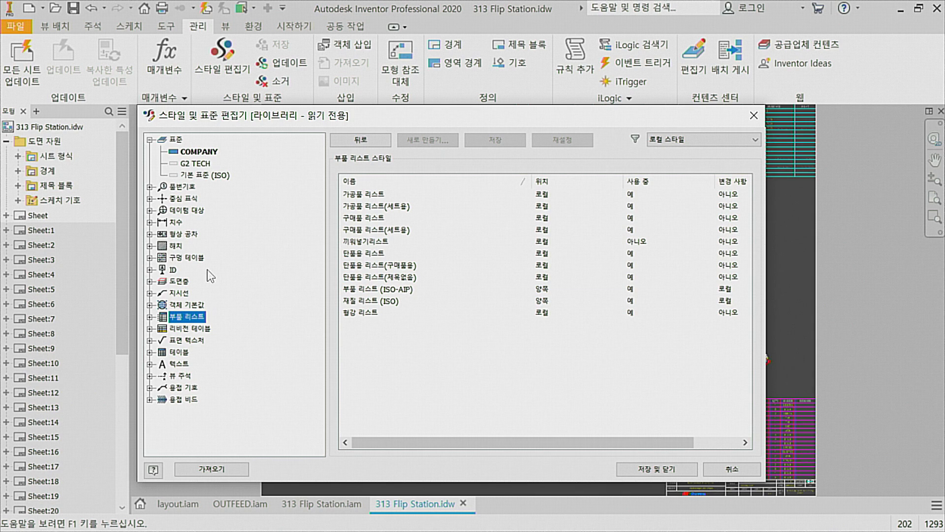
Review the object default styles and close the style and standard editor without saving.
left_click(181, 305)
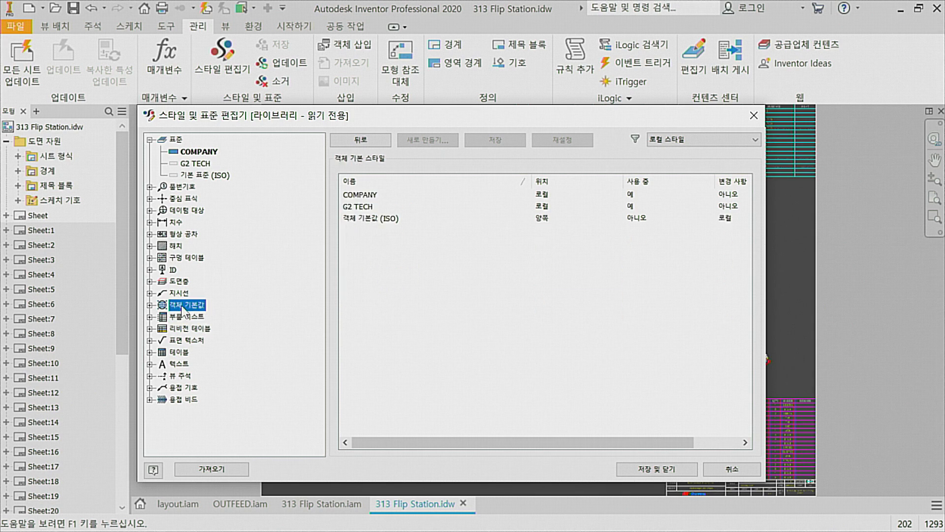
left_click(731, 466)
Examine the manufactured parts list on the assembly sheet, open it to check the ANCHOR PLATE row's entries, and close it.
scroll(716, 345, "up", 8)
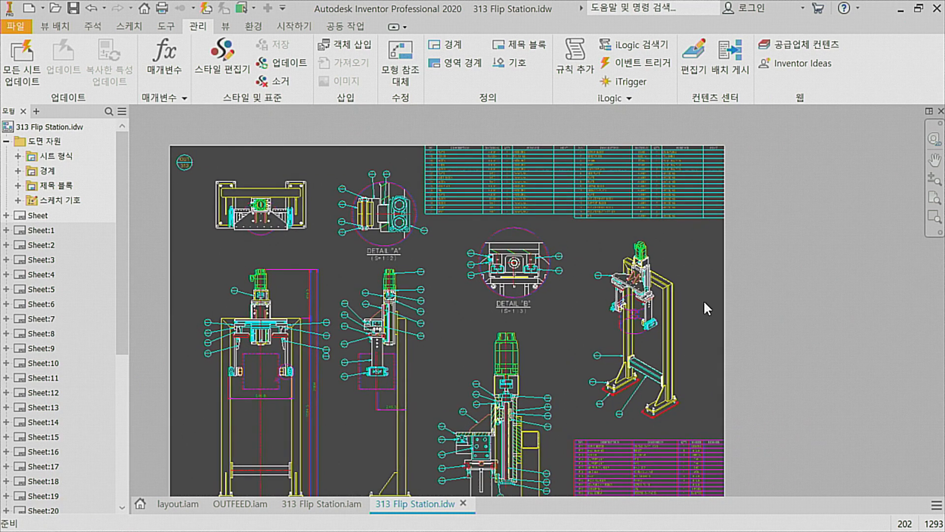
scroll(698, 314, "down", 7)
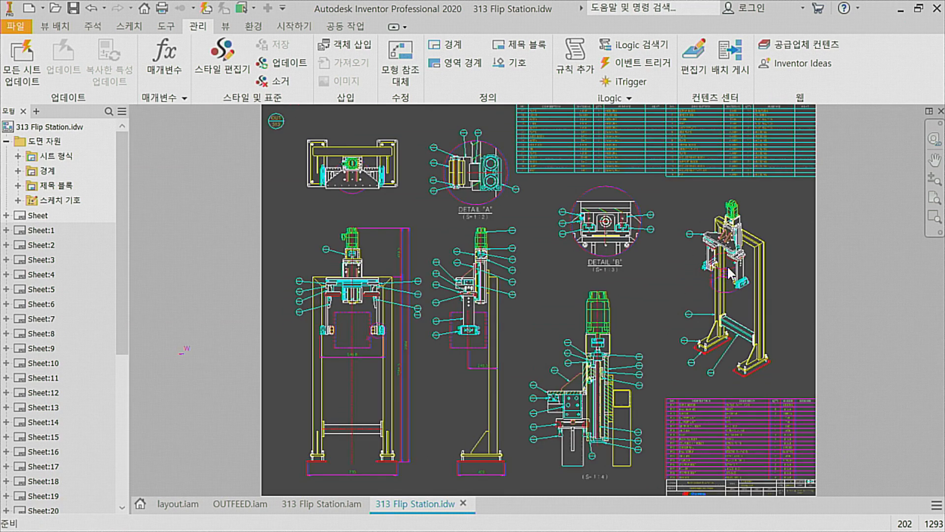
scroll(768, 216, "up", 4)
middle_click_drag(763, 242, 715, 375)
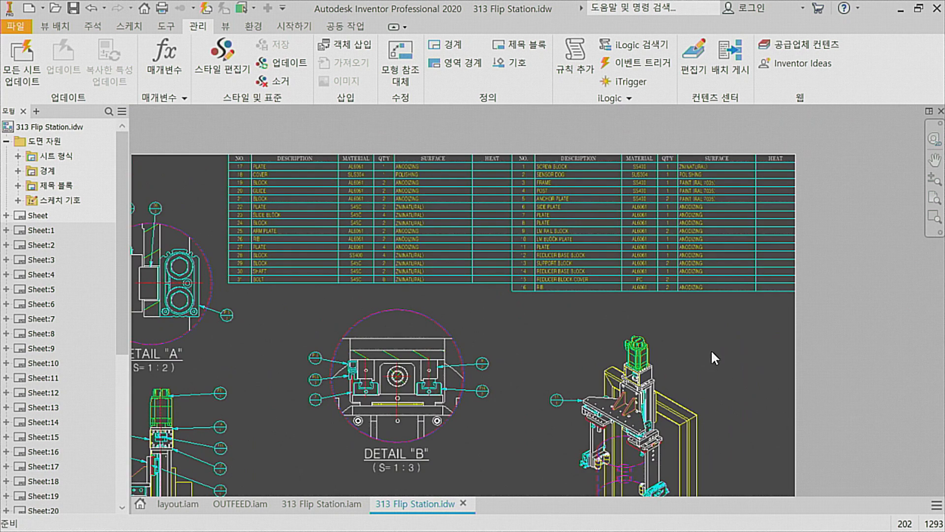
scroll(660, 231, "up", 3)
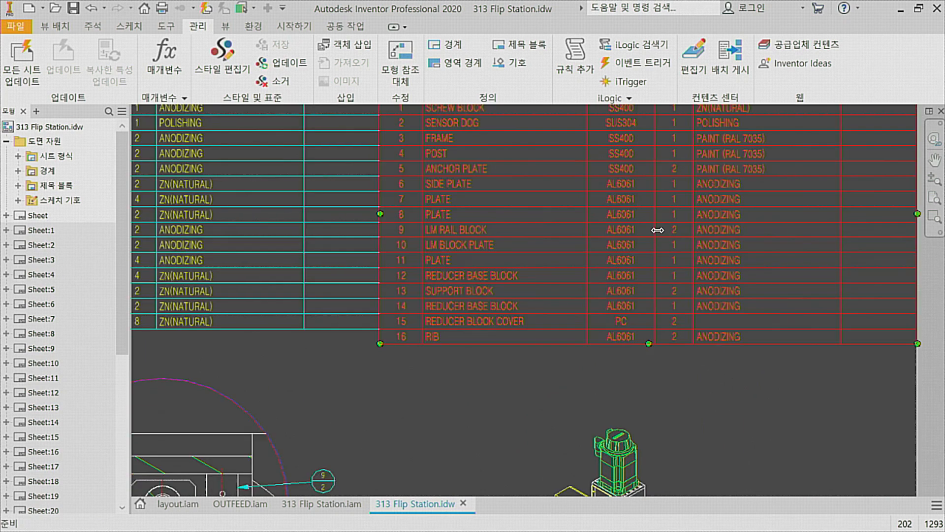
scroll(532, 308, "down", 2)
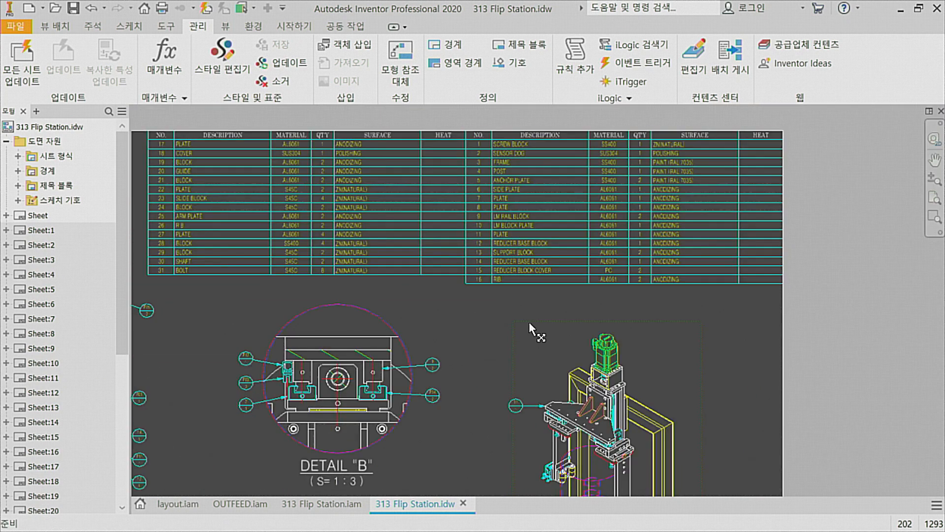
double_click(470, 247)
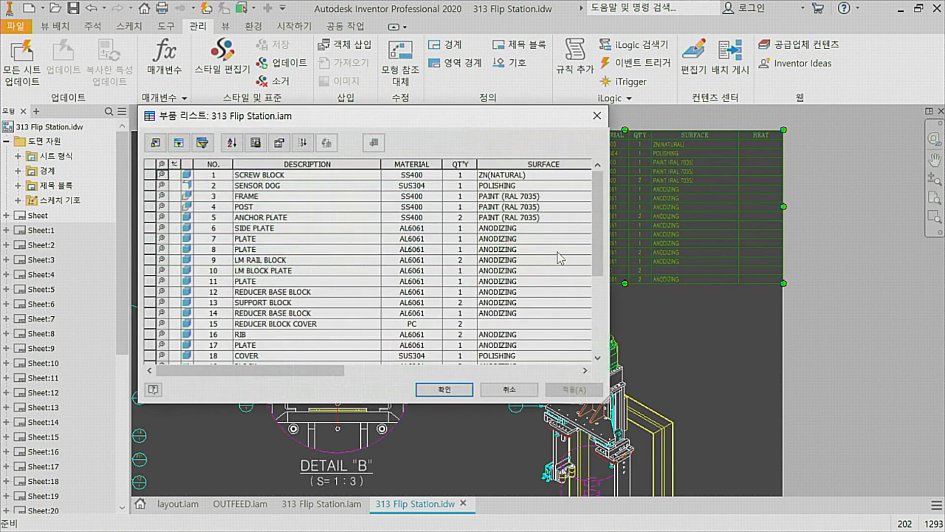
left_click(333, 220)
left_click(419, 218)
left_click(467, 217)
left_click(546, 217)
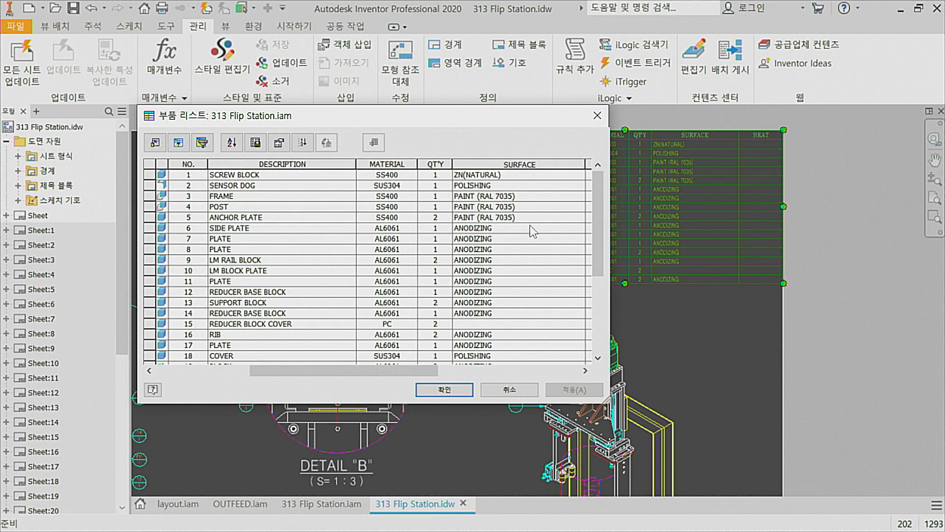
key("Return")
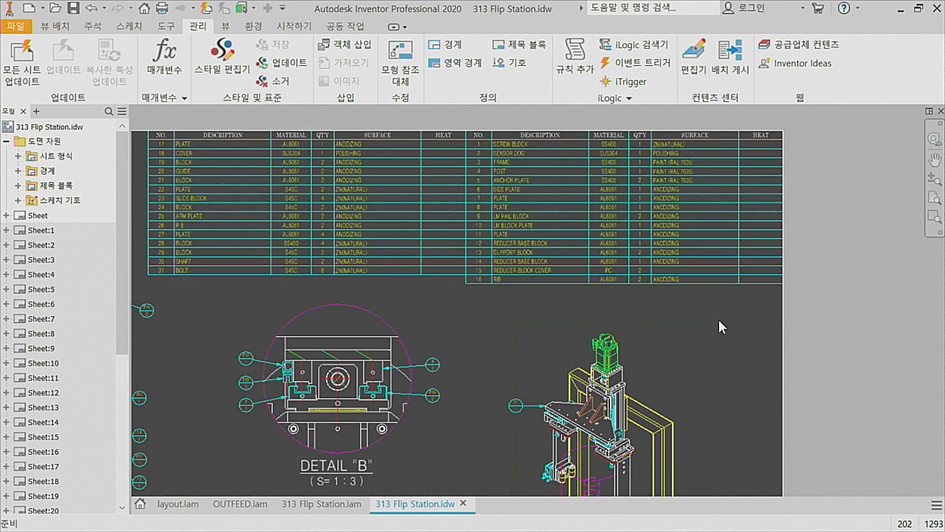
Insert a parts list of the flip station with the default settings in the empty area beside the assembly sheet.
scroll(719, 319, "down", 5)
middle_click_drag(732, 337, 713, 304)
middle_click_drag(642, 366, 718, 312)
scroll(718, 312, "up", 5)
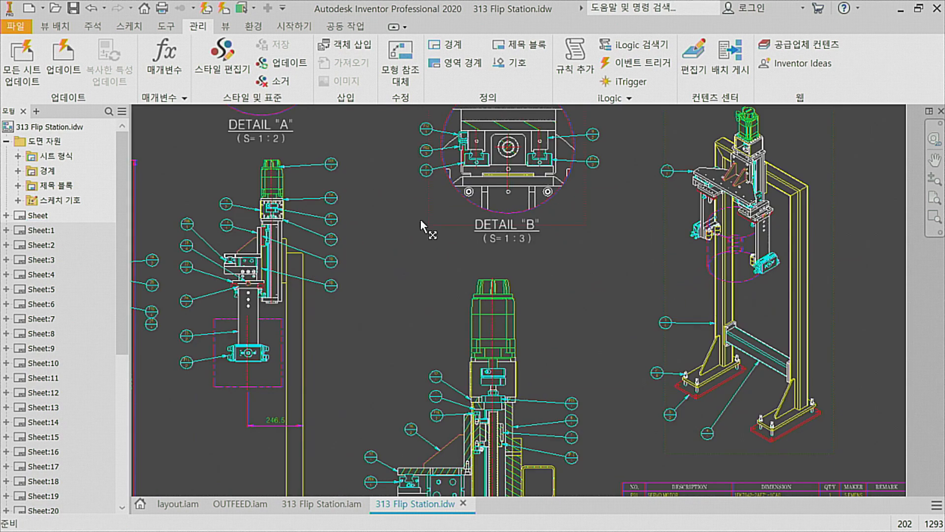
left_click(93, 26)
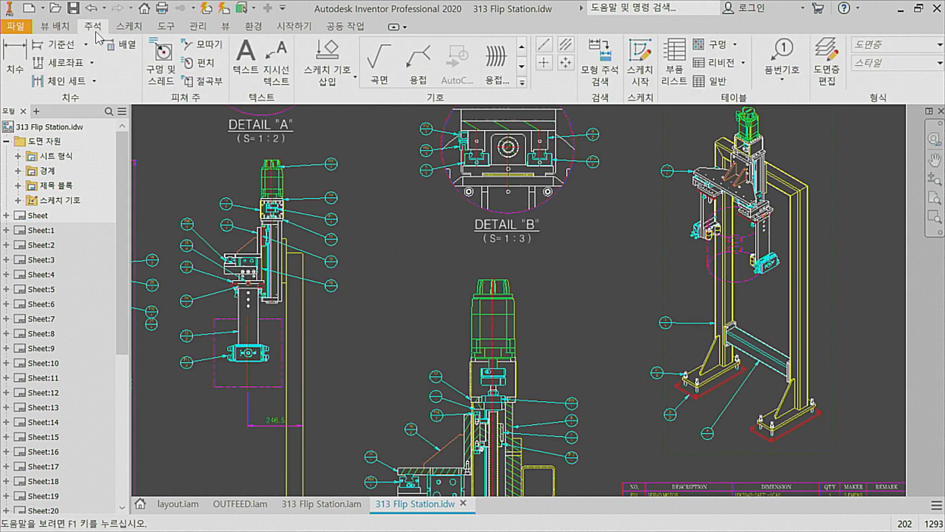
left_click(675, 74)
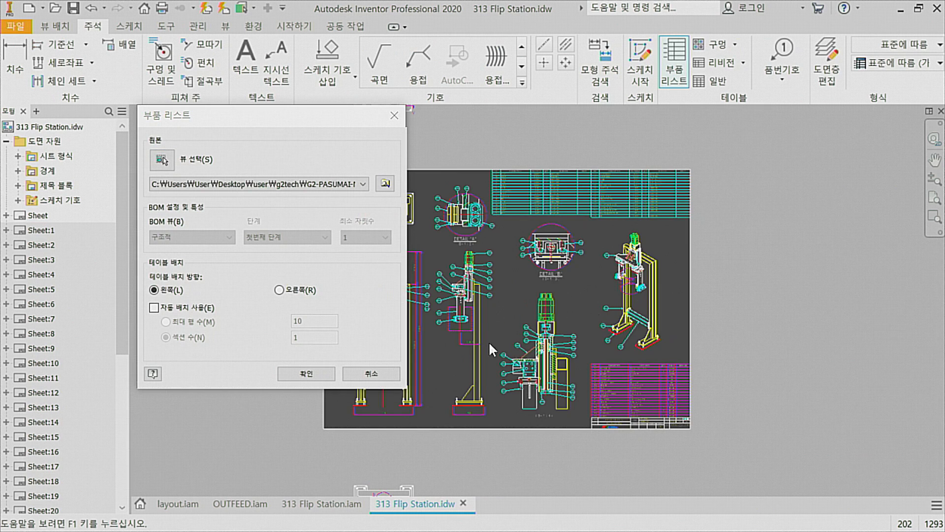
left_click(302, 373)
left_click(813, 250)
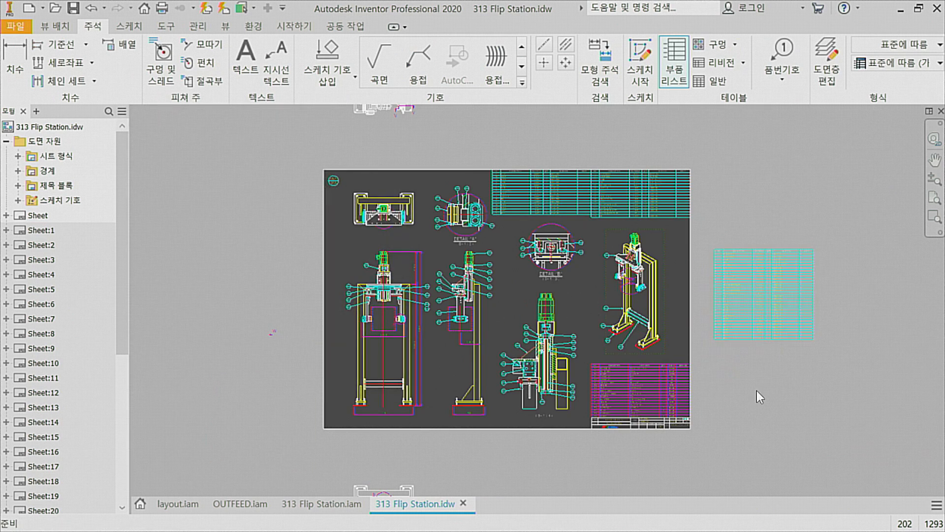
Insert a second parts list with the default settings below the first one beside the sheet.
key("space")
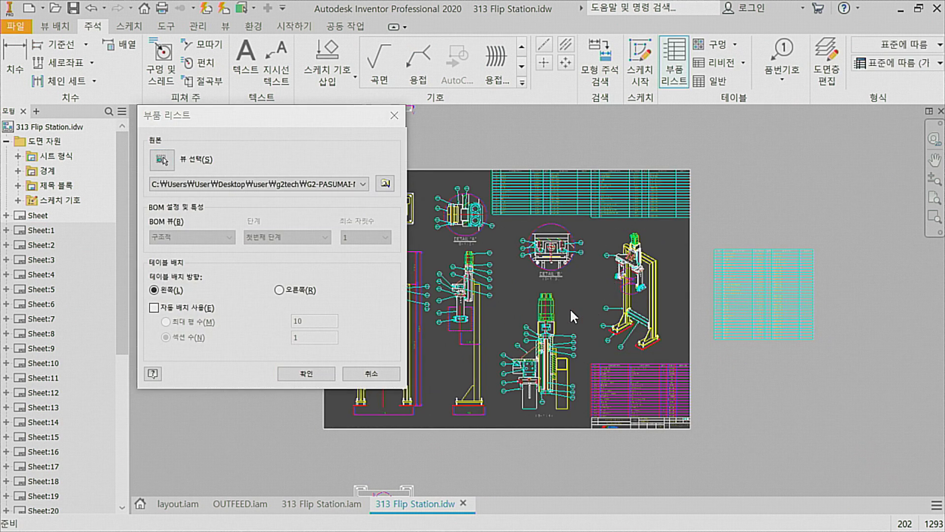
left_click(306, 374)
left_click(827, 367)
middle_click_drag(863, 395, 797, 353)
Assign the 구매품리스트 layer and the 구매품 리스트 style to the lower parts list and check its contents.
left_click(743, 350)
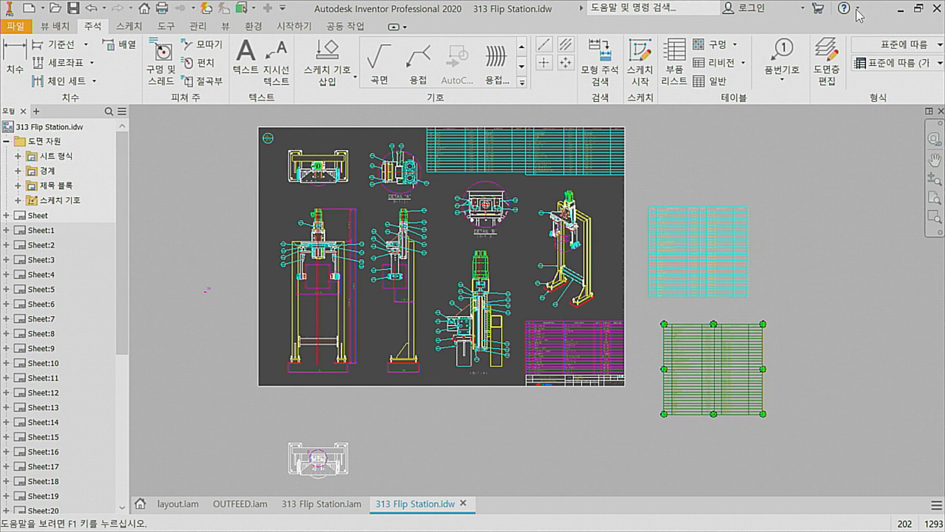
left_click(892, 46)
left_click(863, 161)
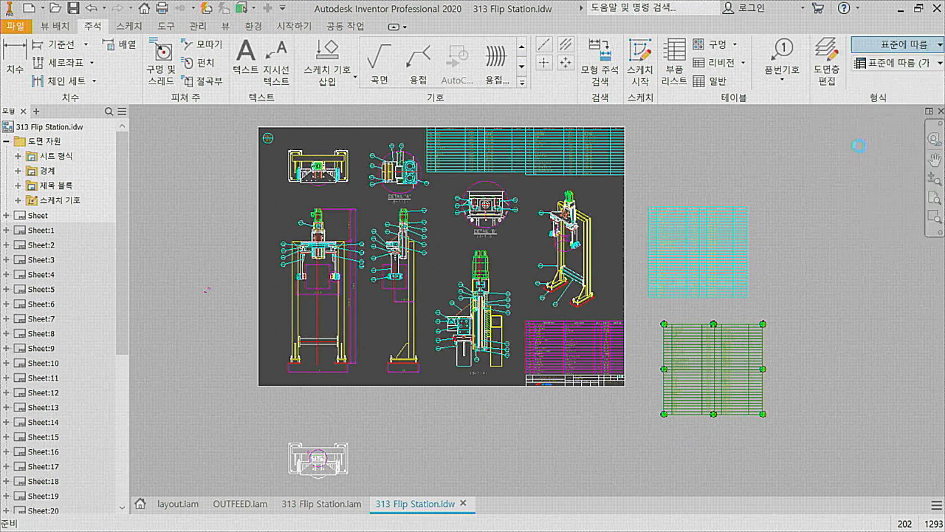
left_click(902, 63)
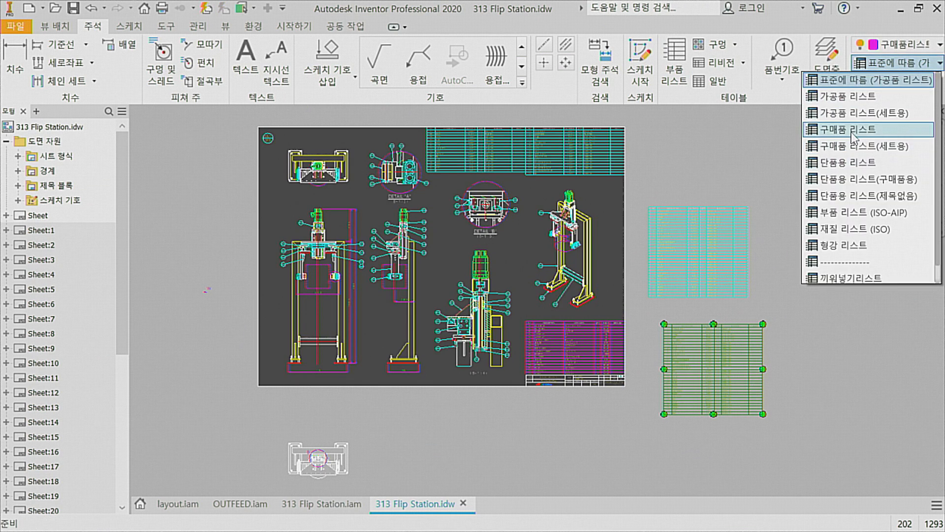
left_click(851, 135)
left_click(809, 355)
scroll(792, 352, "up", 3)
scroll(660, 346, "up", 5)
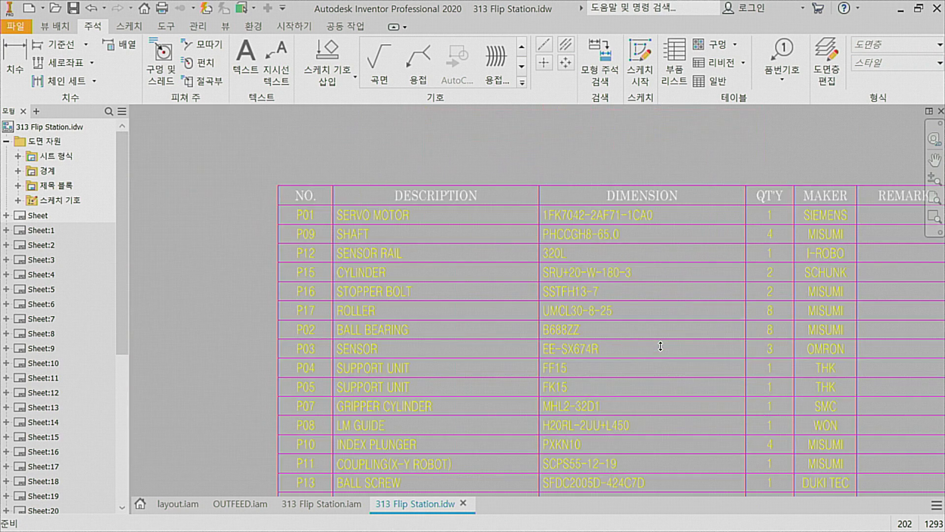
Collapse the drawing resources and delete both extra parts lists placed beside the assembly sheet.
scroll(505, 410, "down", 5)
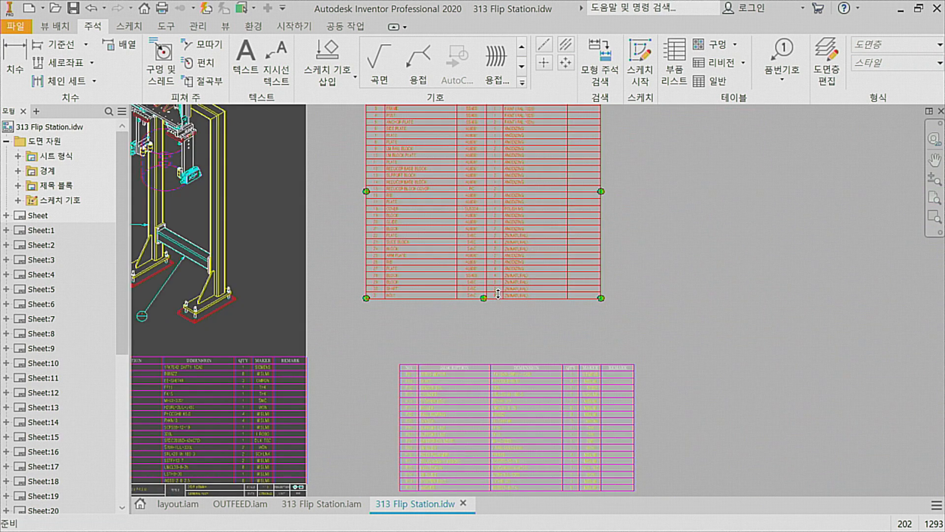
scroll(498, 294, "down", 5)
left_click(6, 142)
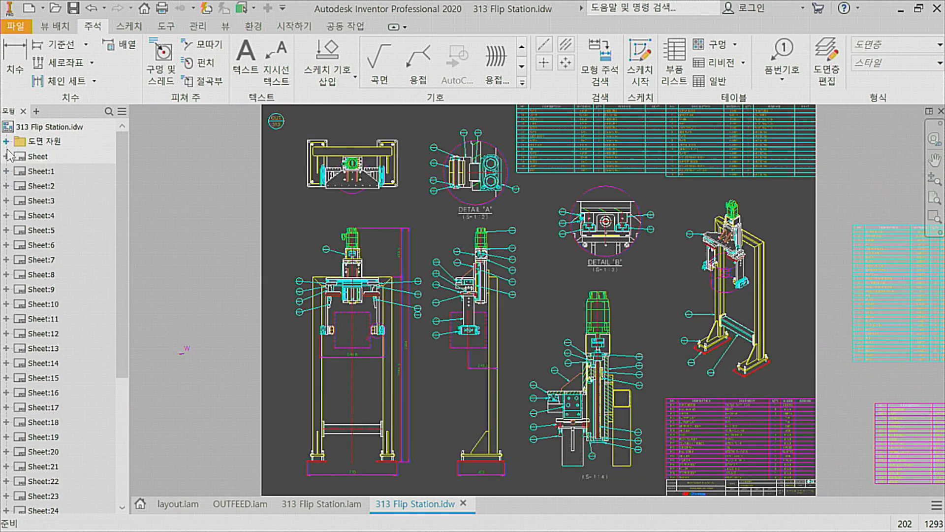
middle_click_drag(675, 276, 478, 277)
left_click(687, 292)
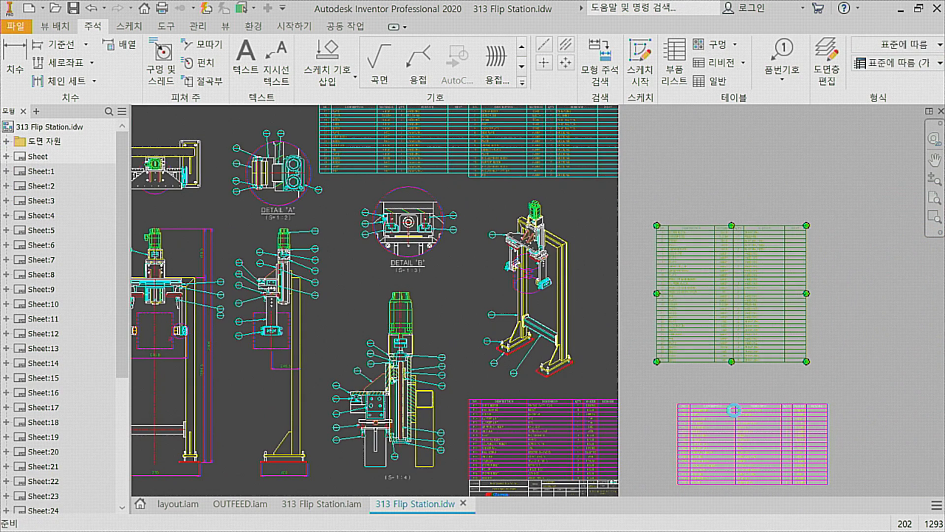
key("Delete")
left_click(734, 410)
key("Delete")
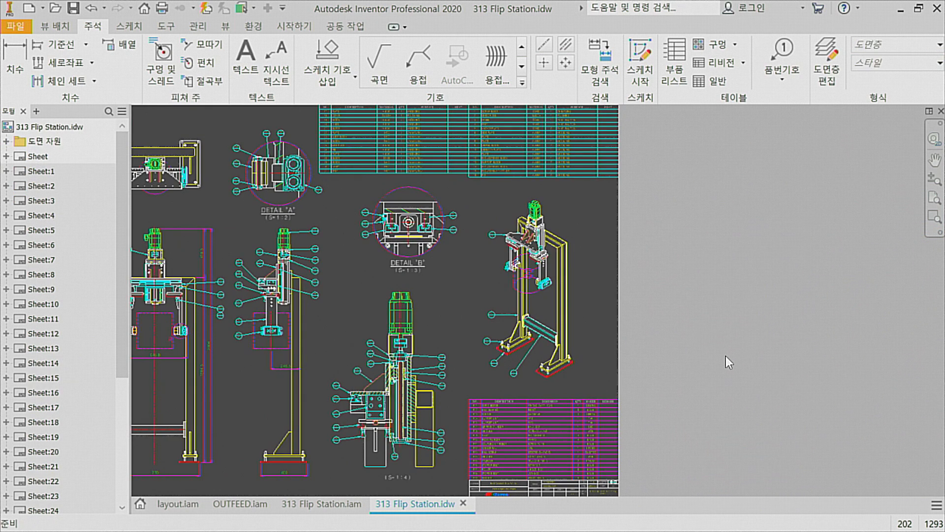
Browse the single-part drawing sheets, including Sheet:1 and Sheet:4.
middle_click(726, 356)
middle_click(726, 356)
double_click(49, 185)
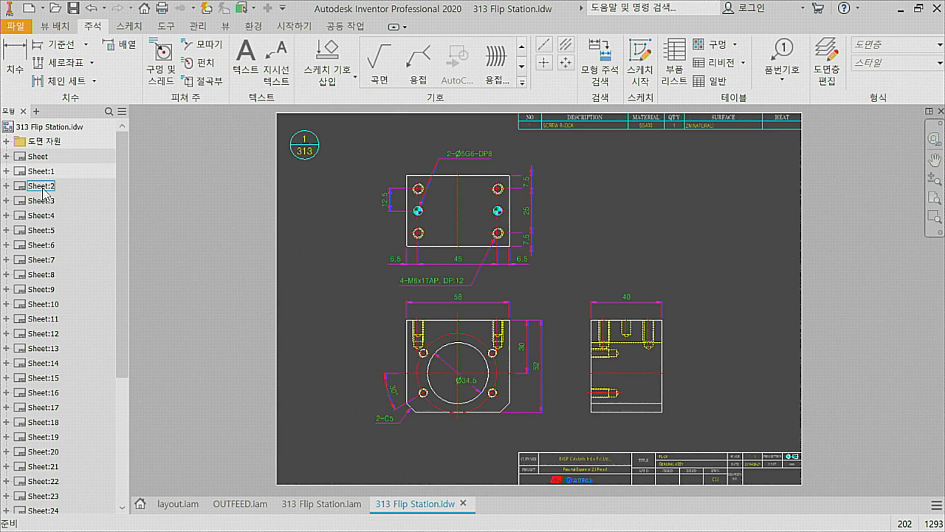
double_click(38, 157)
double_click(34, 217)
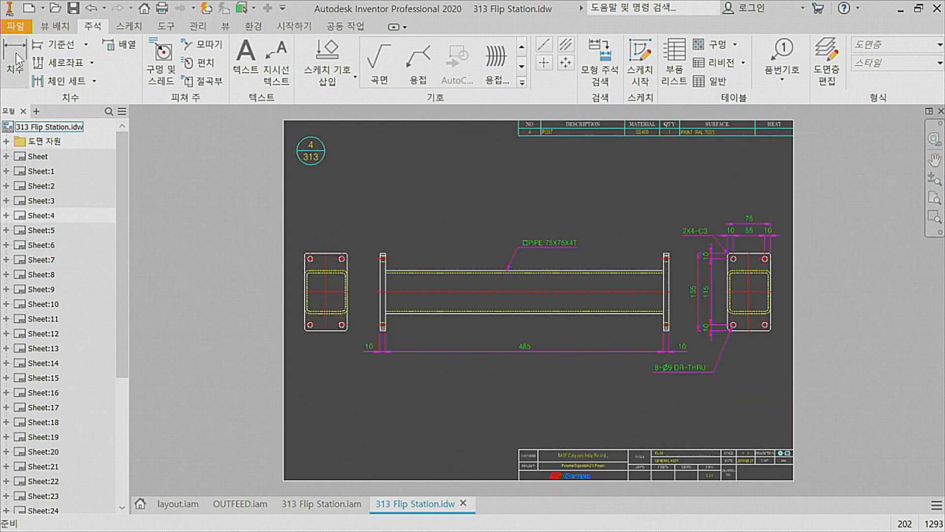
Show the drawing's export options and switch to AutoCAD to view the sheets as one DWG drawing.
left_click(16, 27)
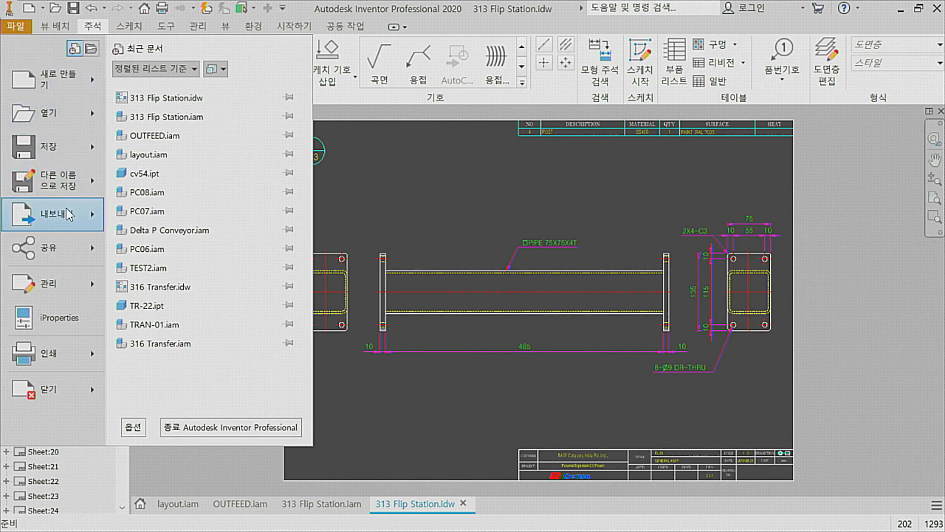
mouse_move(66, 208)
left_click(424, 401)
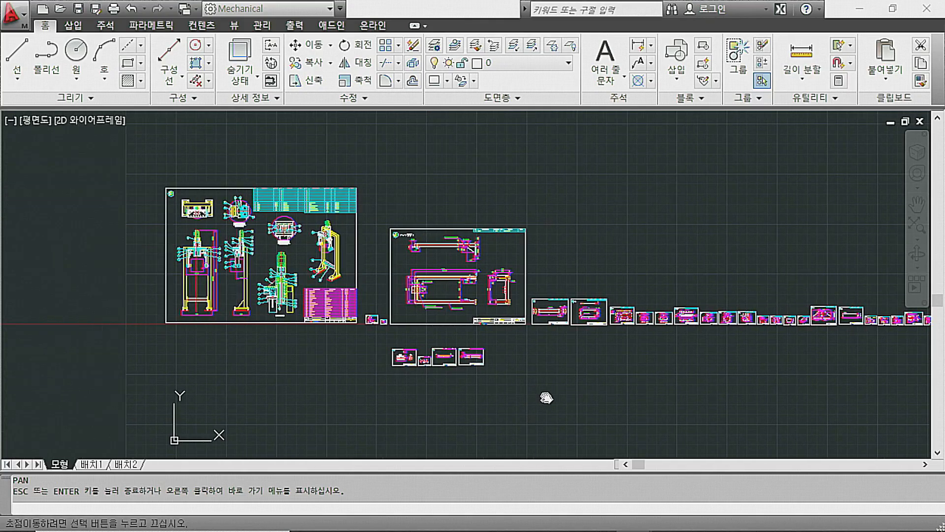
Inspect the purchased parts list and title block of the assembly sheet in the AutoCAD drawing.
scroll(386, 246, "up", 4)
left_click_drag(356, 279, 542, 296)
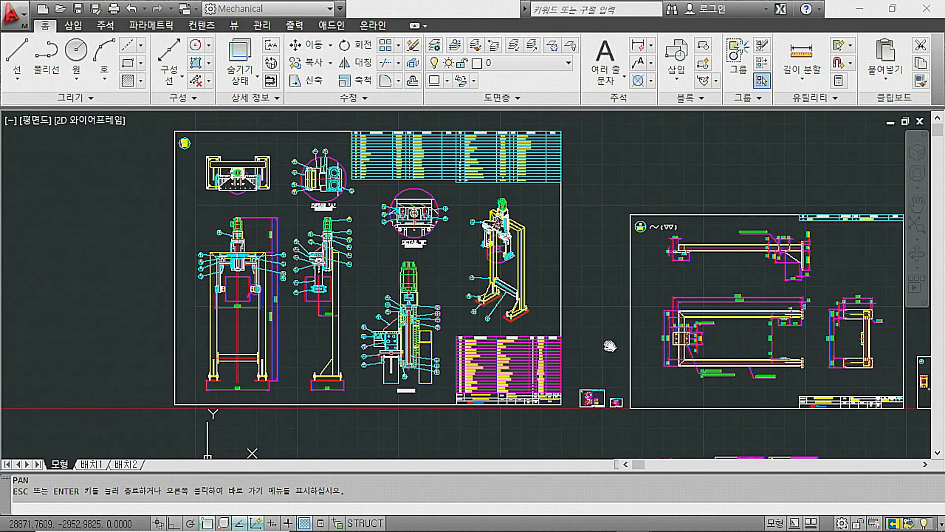
scroll(569, 325, "up", 2)
left_click_drag(568, 324, 608, 275)
scroll(612, 384, "up", 4)
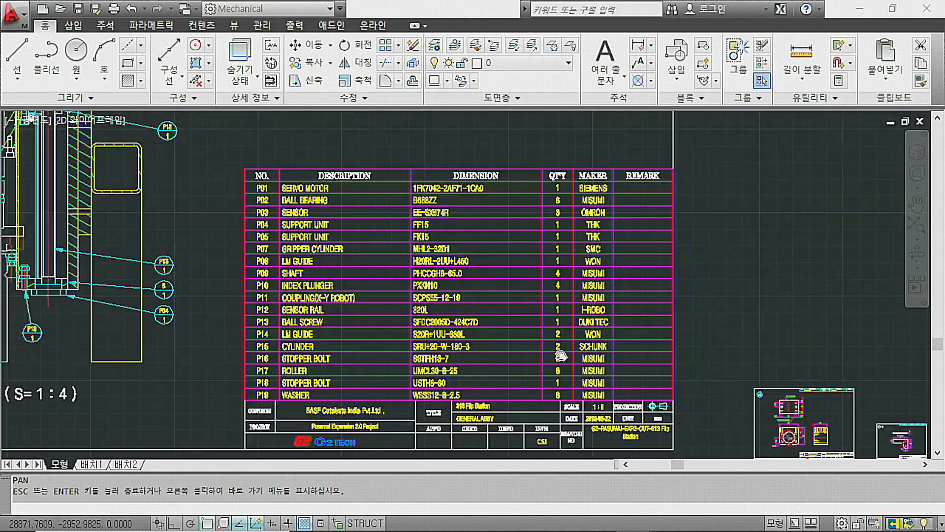
left_click_drag(612, 384, 521, 268)
Examine the upper area and assembly views of the flip station sheet up close in the AutoCAD drawing.
scroll(523, 267, "down", 8)
left_click_drag(558, 239, 613, 386)
left_click_drag(554, 209, 607, 374)
scroll(587, 250, "up", 6)
left_click_drag(474, 299, 634, 294)
left_click_drag(274, 321, 521, 310)
scroll(453, 280, "up", 2)
scroll(454, 281, "down", 8)
Look at the small part sheets between the assembly sheet and the large frame sheet.
left_click_drag(501, 365, 539, 241)
left_click_drag(535, 325, 536, 263)
scroll(535, 263, "down", 2)
left_click_drag(703, 357, 570, 317)
scroll(580, 345, "up", 7)
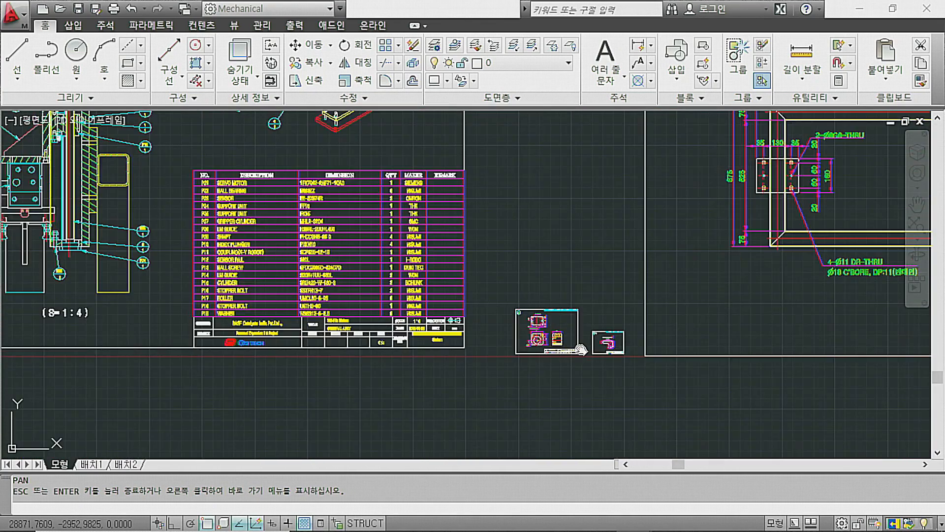
scroll(582, 348, "up", 3)
left_click_drag(680, 348, 485, 291)
scroll(416, 276, "down", 8)
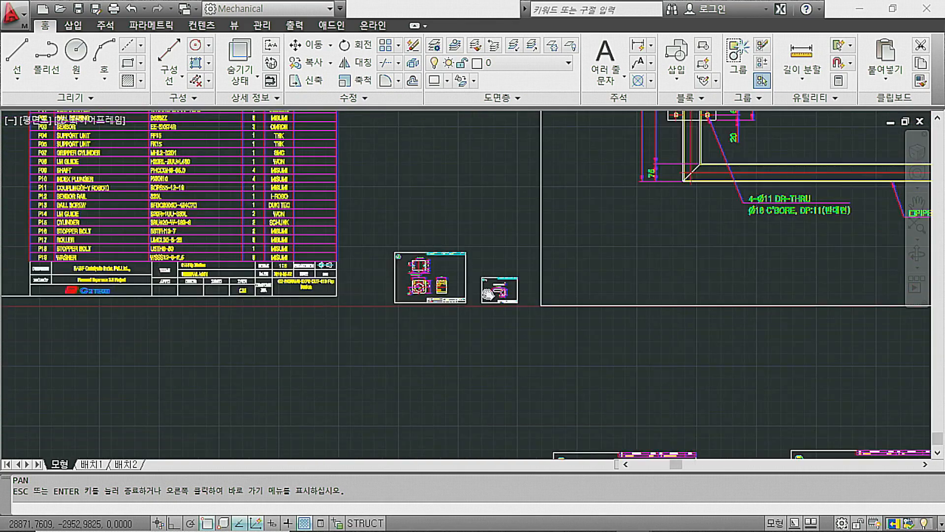
Look through the remaining row of part sheets to its end and return to the full extents of the drawing.
left_click_drag(607, 333, 397, 318)
left_click_drag(705, 316, 633, 331)
scroll(635, 340, "up", 6)
left_click_drag(722, 399, 502, 301)
scroll(603, 307, "up", 2)
left_click_drag(606, 308, 244, 302)
scroll(497, 278, "down", 10)
left_click_drag(723, 291, 438, 312)
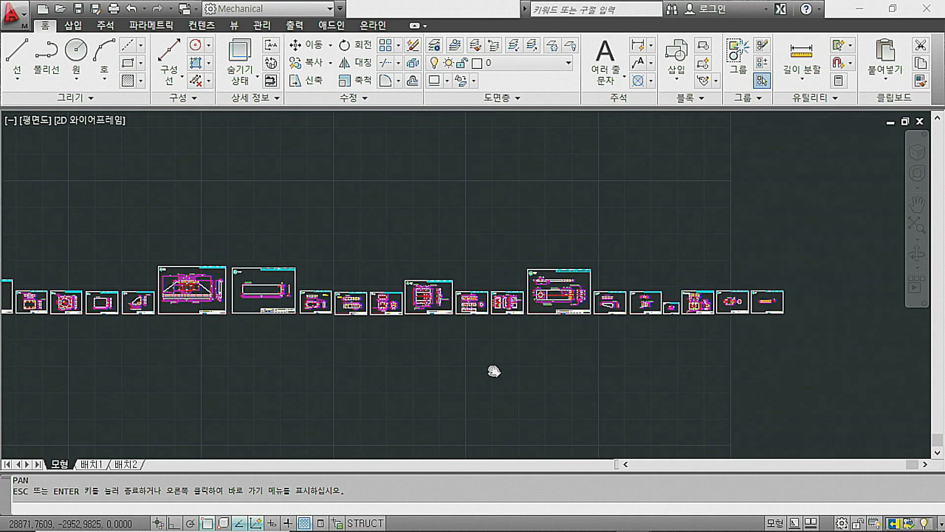
key("Escape")
middle_click(472, 381)
middle_click(472, 381)
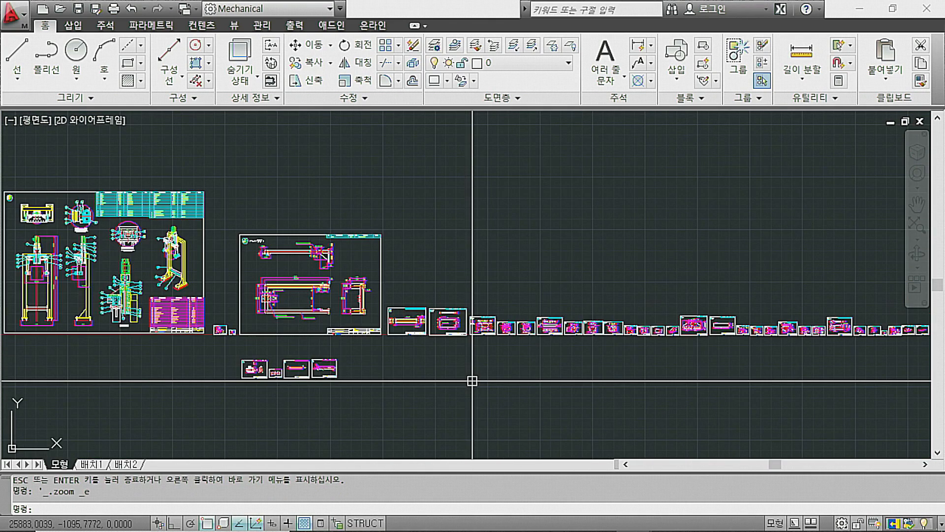